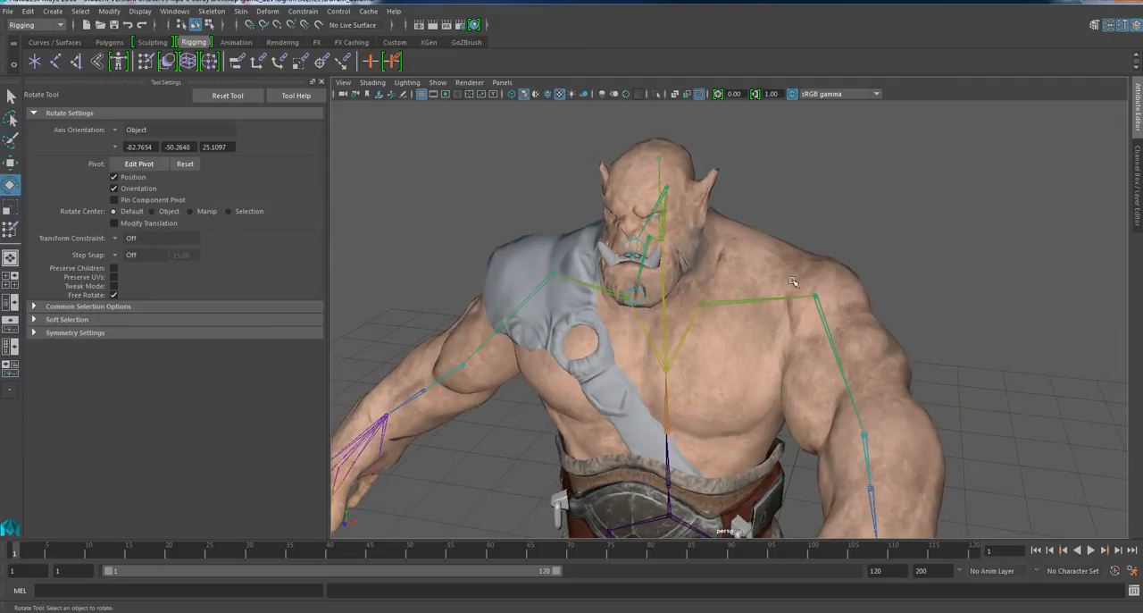
Select the ogre's body mesh.
{"action": "mouse_move", "coordinate": [741, 333]}
{"action": "left_mouse_down", "text": "alt"}
{"action": "mouse_move", "coordinate": [595, 315]}
{"action": "mouse_move", "coordinate": [742, 319]}
{"action": "mouse_move", "coordinate": [747, 296]}
{"action": "mouse_move", "coordinate": [694, 331]}
{"action": "mouse_move", "coordinate": [738, 350]}
{"action": "mouse_move", "coordinate": [689, 317]}
{"action": "mouse_move", "coordinate": [698, 353]}
{"action": "mouse_move", "coordinate": [681, 258]}
{"action": "left_mouse_up", "text": "alt"}
{"action": "scroll", "coordinate": [743, 317], "scroll_direction": "up", "scroll_amount": 3}
{"action": "left_click", "coordinate": [747, 295]}
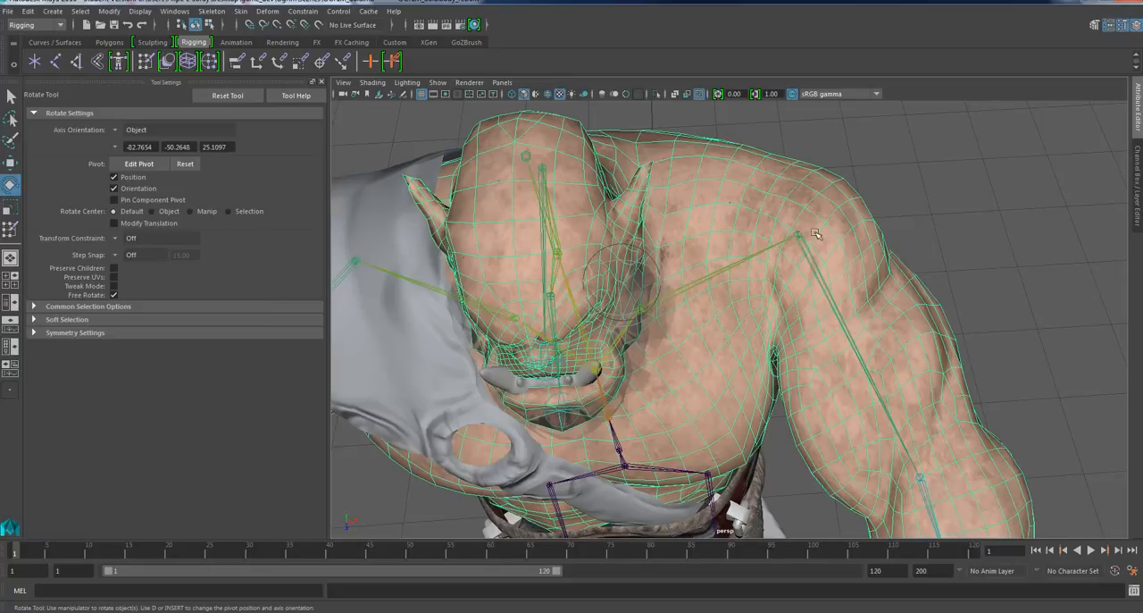
Examine the selected body mesh and its skeleton around the shoulders, arms and torso from several angles.
{"action": "left_click_drag", "start_coordinate": [919, 363], "coordinate": [571, 319], "text": "alt"}
{"action": "scroll", "coordinate": [600, 324], "scroll_direction": "down", "scroll_amount": 3}
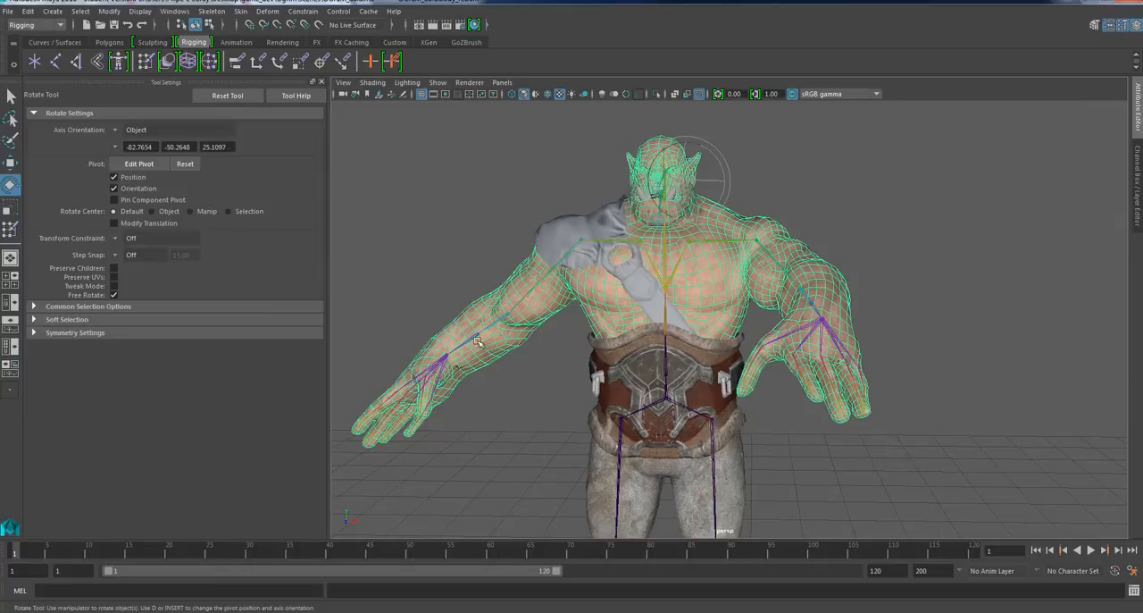
{"action": "scroll", "coordinate": [650, 378], "scroll_direction": "up", "scroll_amount": 3}
{"action": "scroll", "coordinate": [676, 354], "scroll_direction": "down", "scroll_amount": 3}
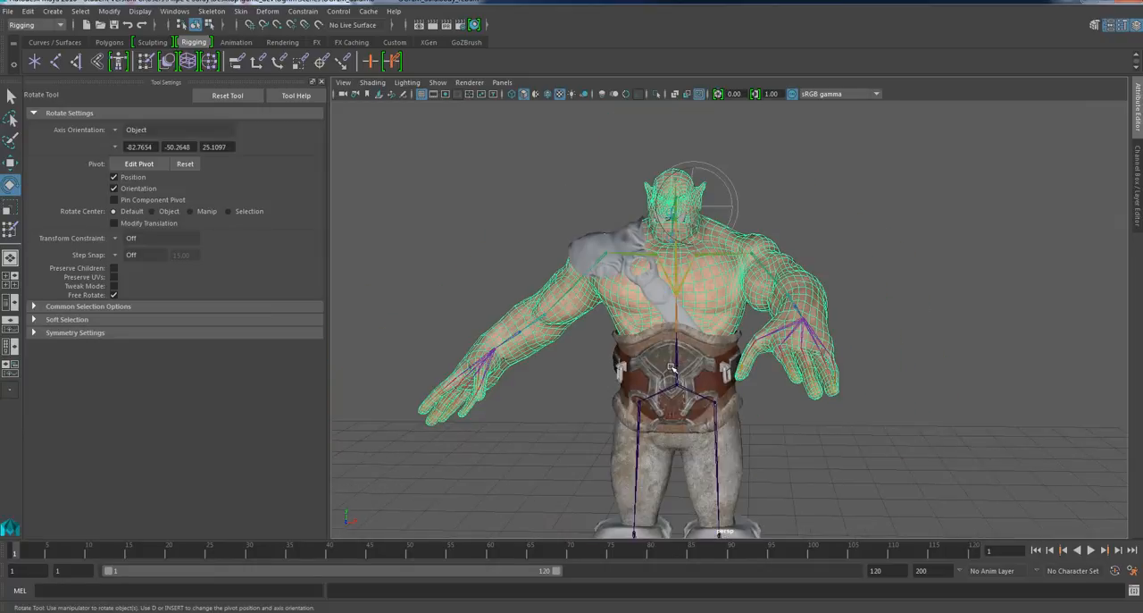
{"action": "scroll", "coordinate": [724, 265], "scroll_direction": "up", "scroll_amount": 3}
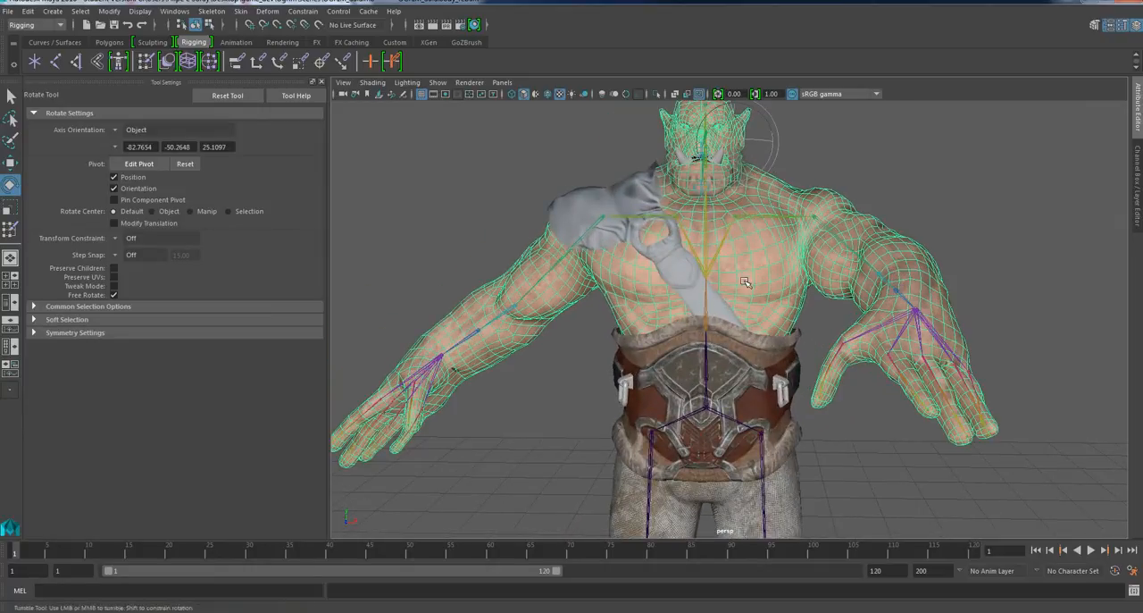
{"action": "left_click_drag", "start_coordinate": [745, 280], "coordinate": [748, 298], "text": "alt"}
{"action": "scroll", "coordinate": [817, 237], "scroll_direction": "up", "scroll_amount": 3}
{"action": "left_click_drag", "start_coordinate": [811, 259], "coordinate": [988, 277], "text": "alt"}
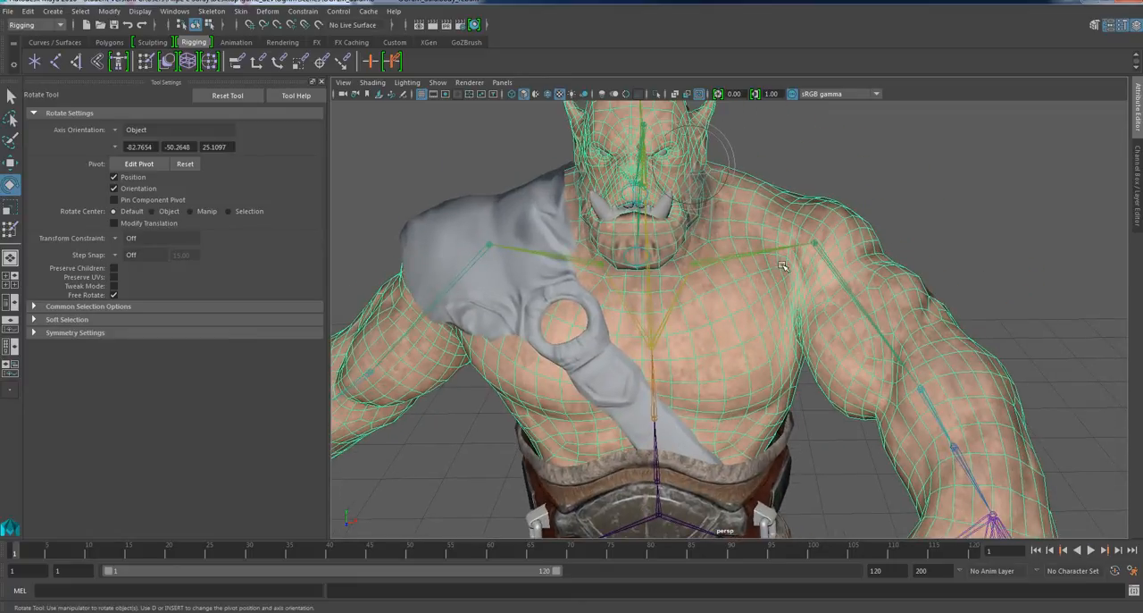
{"action": "scroll", "coordinate": [782, 265], "scroll_direction": "down", "scroll_amount": 2}
{"action": "left_click_drag", "start_coordinate": [839, 298], "coordinate": [800, 250], "text": "alt"}
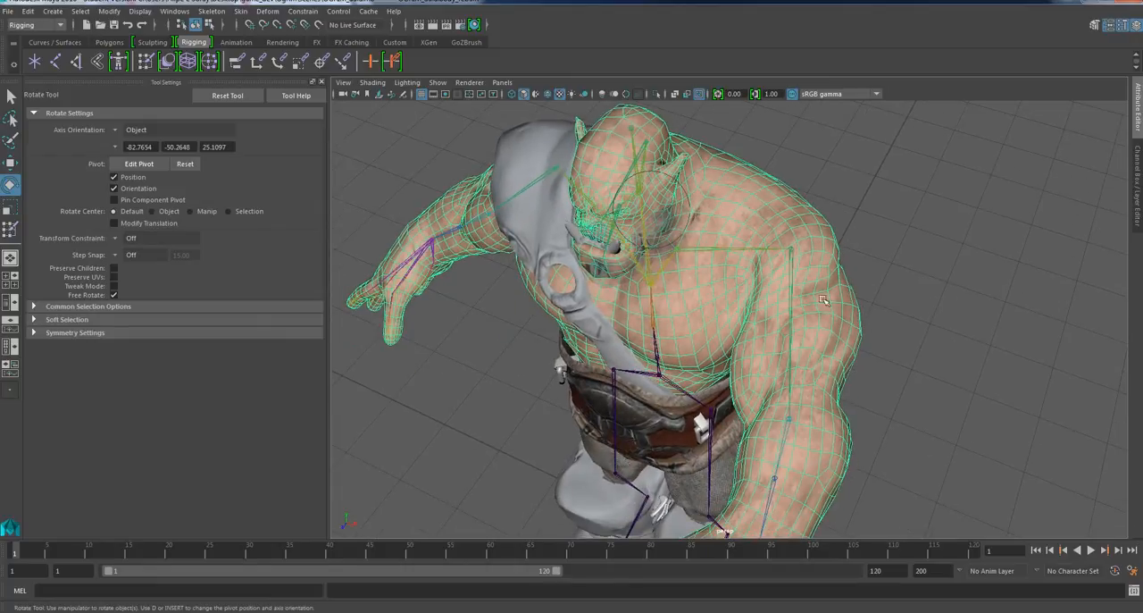
{"action": "left_click_drag", "start_coordinate": [824, 299], "coordinate": [784, 232], "text": "alt"}
{"action": "left_click_drag", "start_coordinate": [696, 281], "coordinate": [787, 257], "text": "alt"}
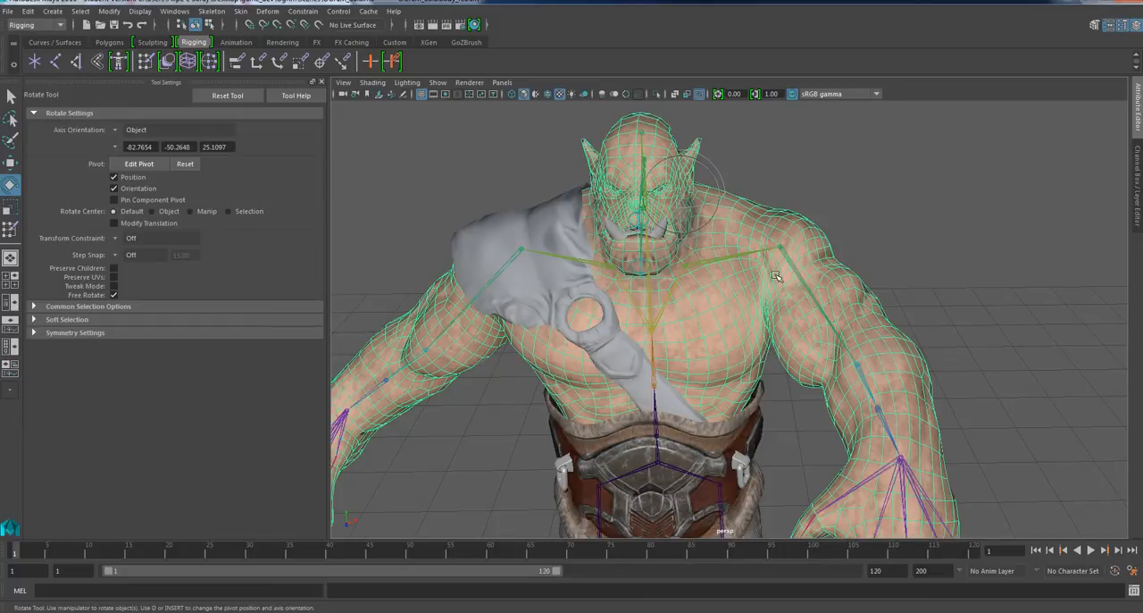
{"action": "scroll", "coordinate": [776, 277], "scroll_direction": "up", "scroll_amount": 2}
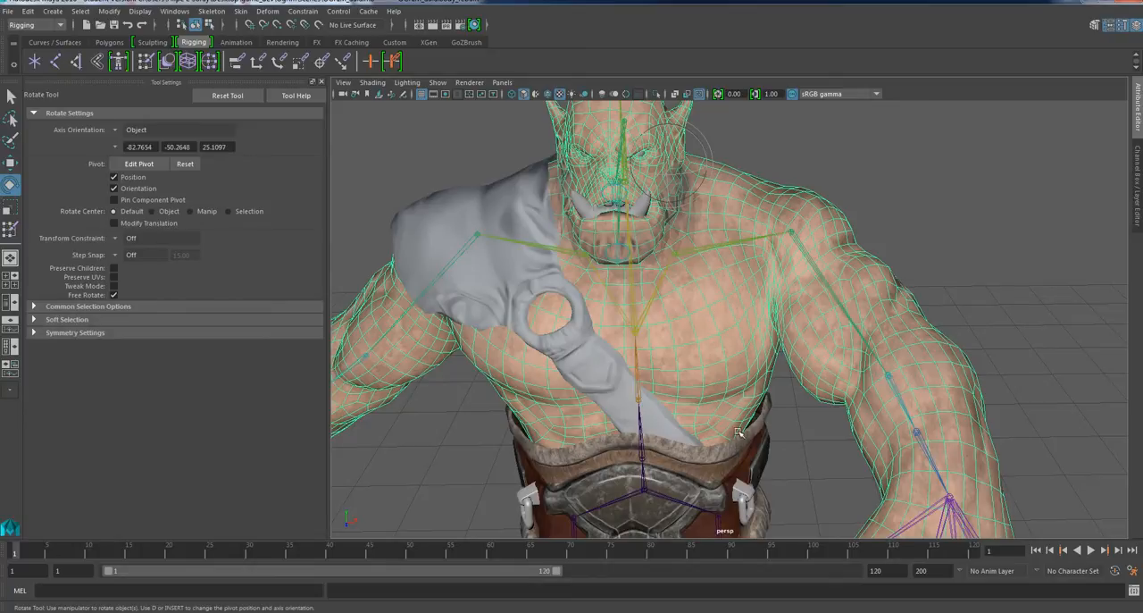
{"action": "left_click_drag", "start_coordinate": [639, 421], "coordinate": [680, 404], "text": "alt"}
{"action": "scroll", "coordinate": [680, 403], "scroll_direction": "down", "scroll_amount": 5}
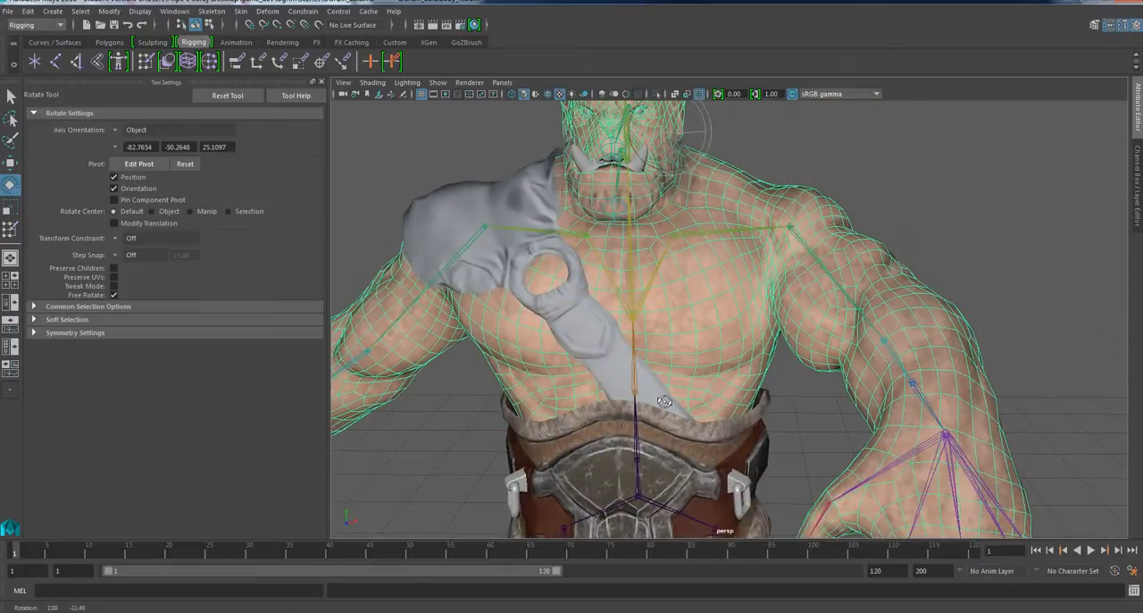
{"action": "scroll", "coordinate": [679, 435], "scroll_direction": "down", "scroll_amount": 3}
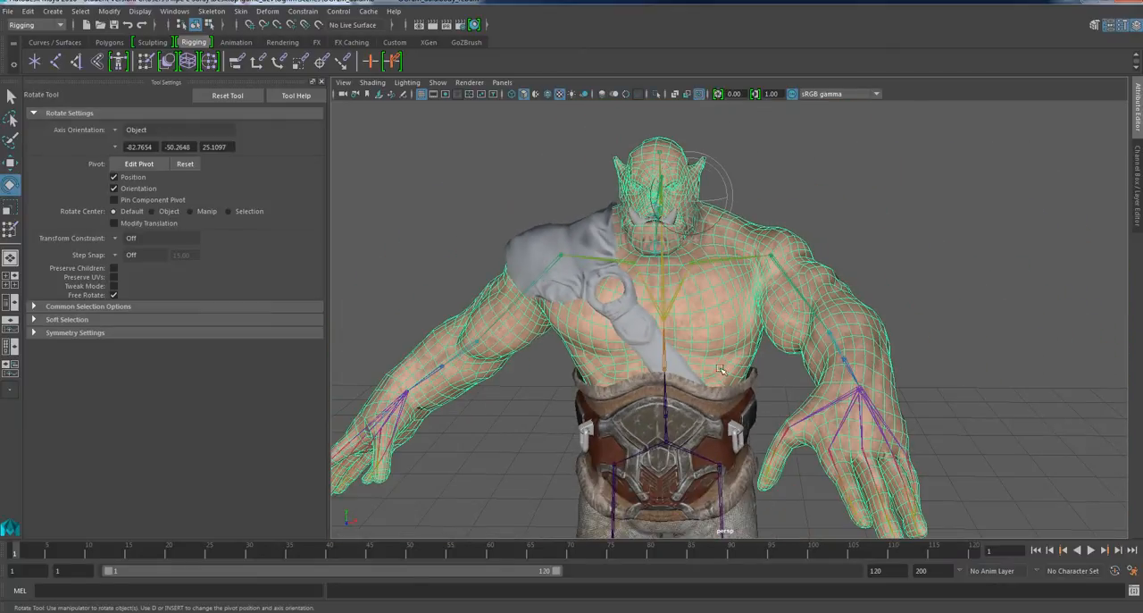
{"action": "scroll", "coordinate": [721, 369], "scroll_direction": "up", "scroll_amount": 4}
{"action": "left_click_drag", "start_coordinate": [721, 369], "coordinate": [624, 332], "text": "alt"}
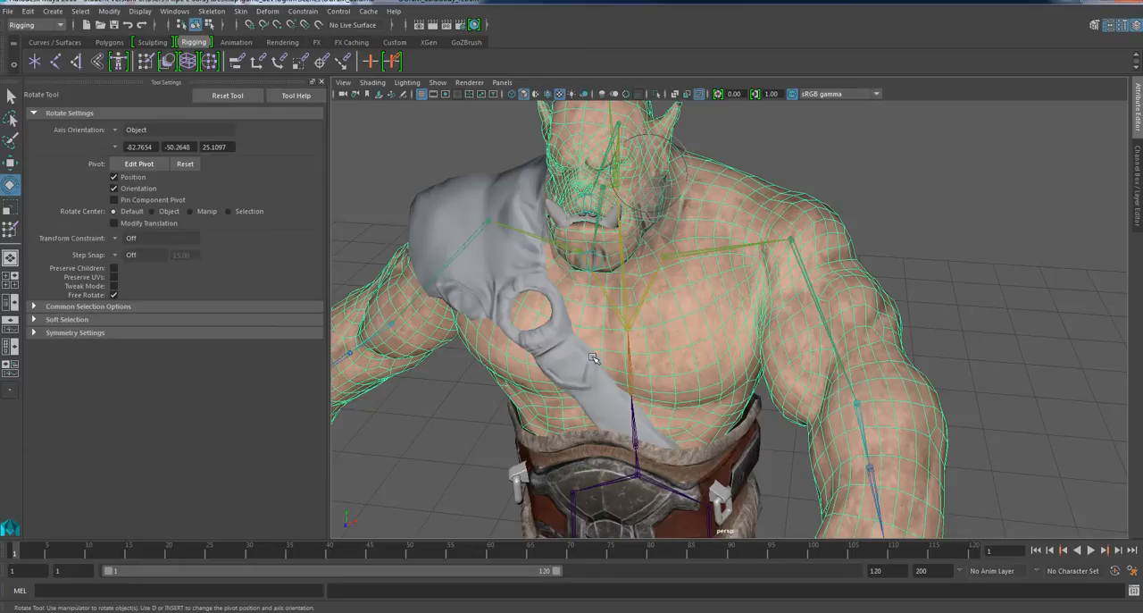
Examine the skin deformation around the left shoulder, chest and armpit up close, from above and from the front.
{"action": "right_click_drag", "start_coordinate": [697, 291], "coordinate": [736, 270], "text": "alt"}
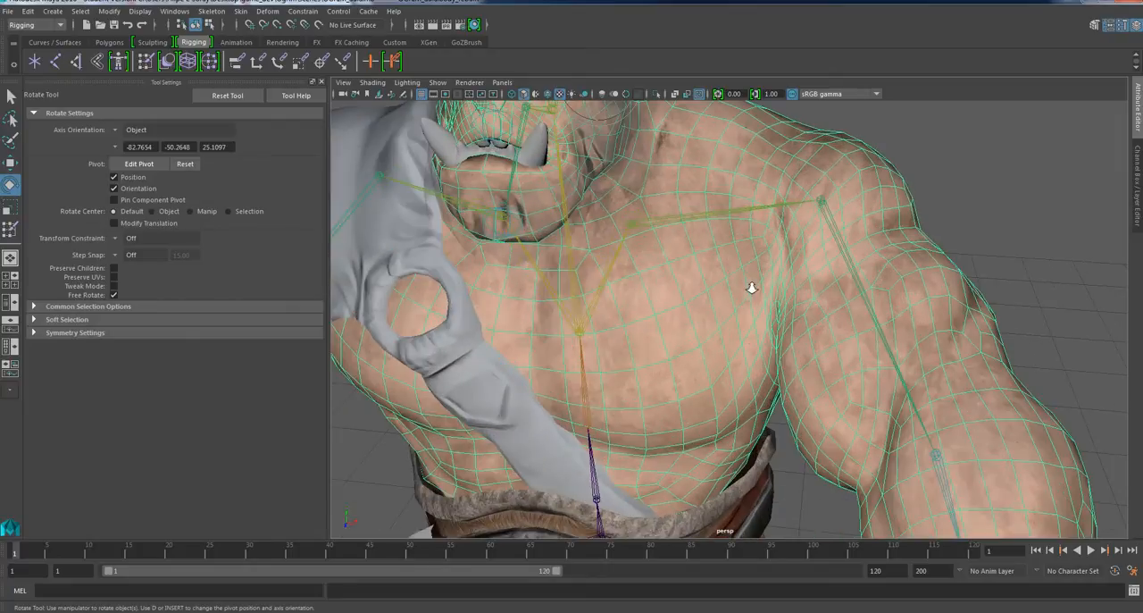
{"action": "left_click_drag", "start_coordinate": [751, 288], "coordinate": [752, 356], "text": "alt"}
{"action": "middle_click_drag", "start_coordinate": [753, 356], "coordinate": [712, 277], "text": "alt"}
{"action": "left_click_drag", "start_coordinate": [712, 276], "coordinate": [760, 357], "text": "alt"}
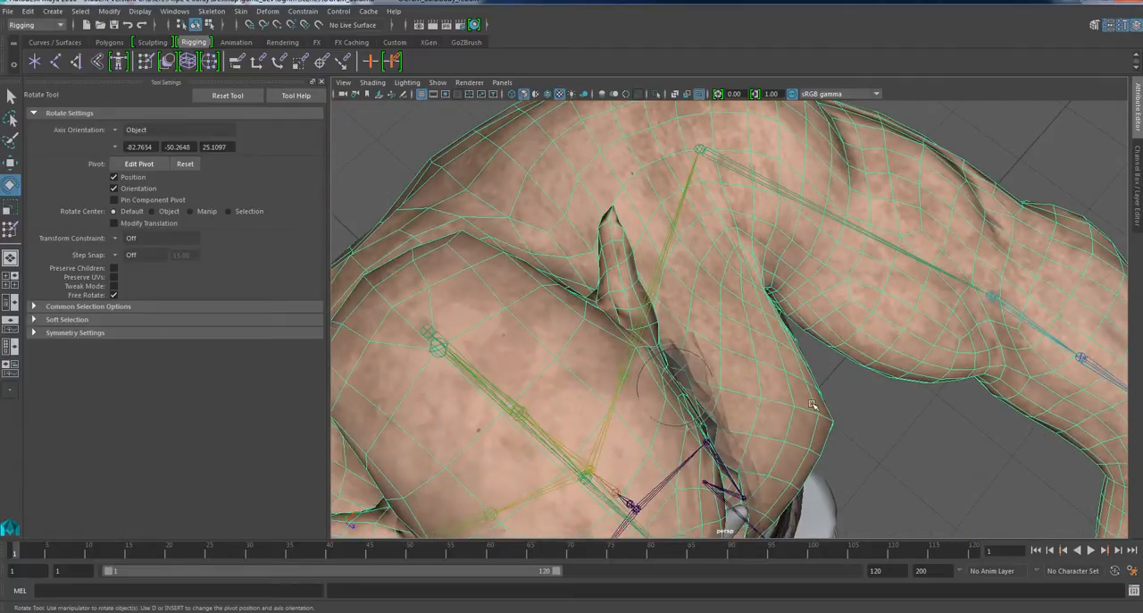
{"action": "left_click_drag", "start_coordinate": [812, 414], "coordinate": [797, 416], "text": "alt"}
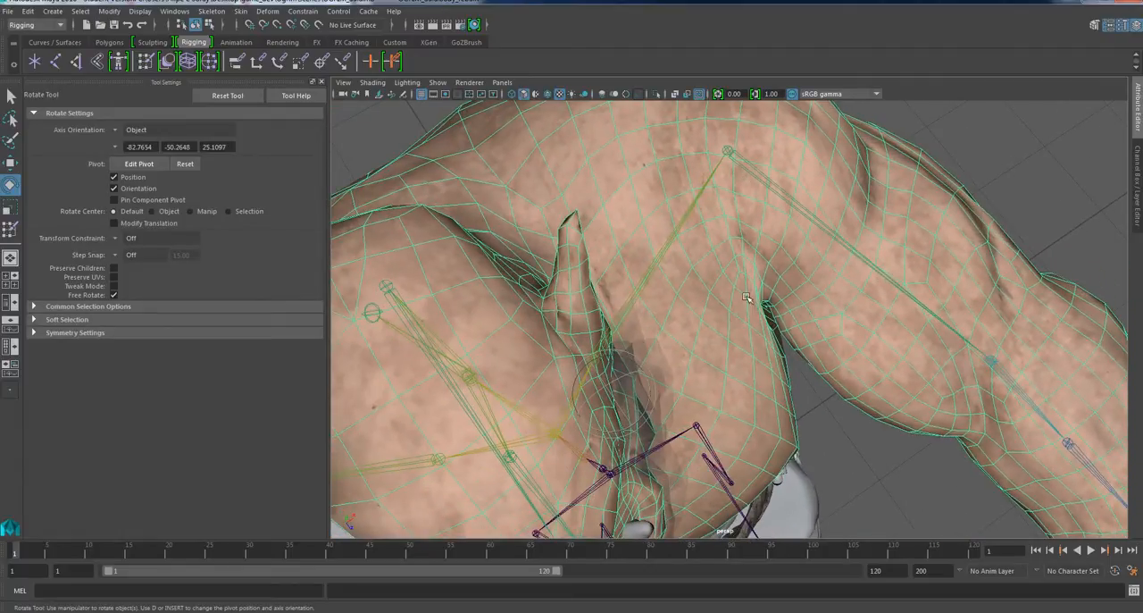
{"action": "left_click_drag", "start_coordinate": [753, 327], "coordinate": [645, 334], "text": "alt"}
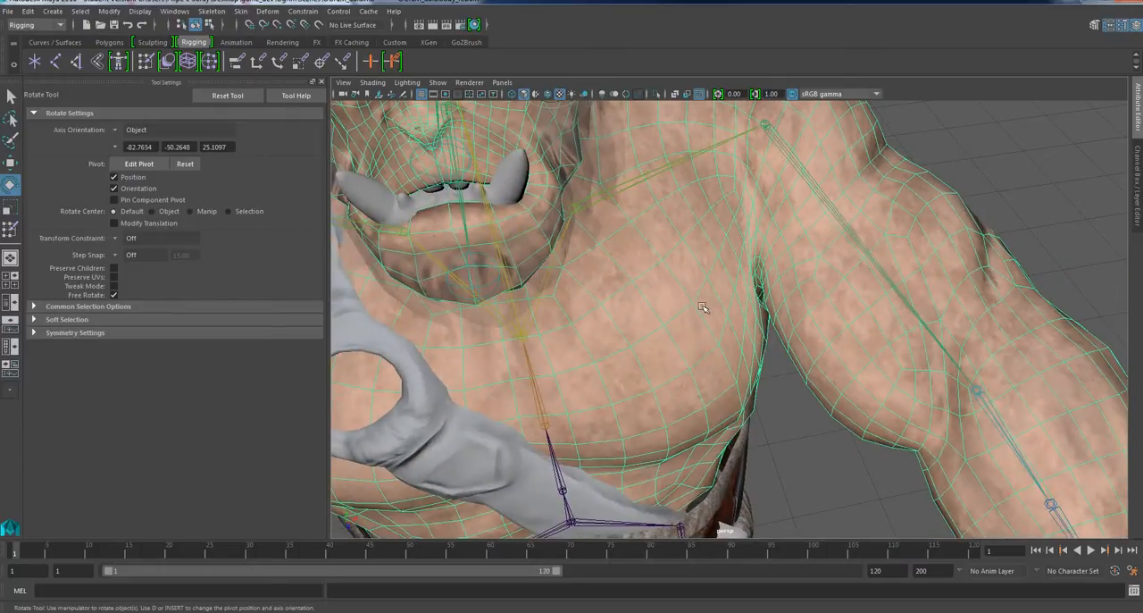
{"action": "left_click_drag", "start_coordinate": [691, 300], "coordinate": [663, 291], "text": "alt"}
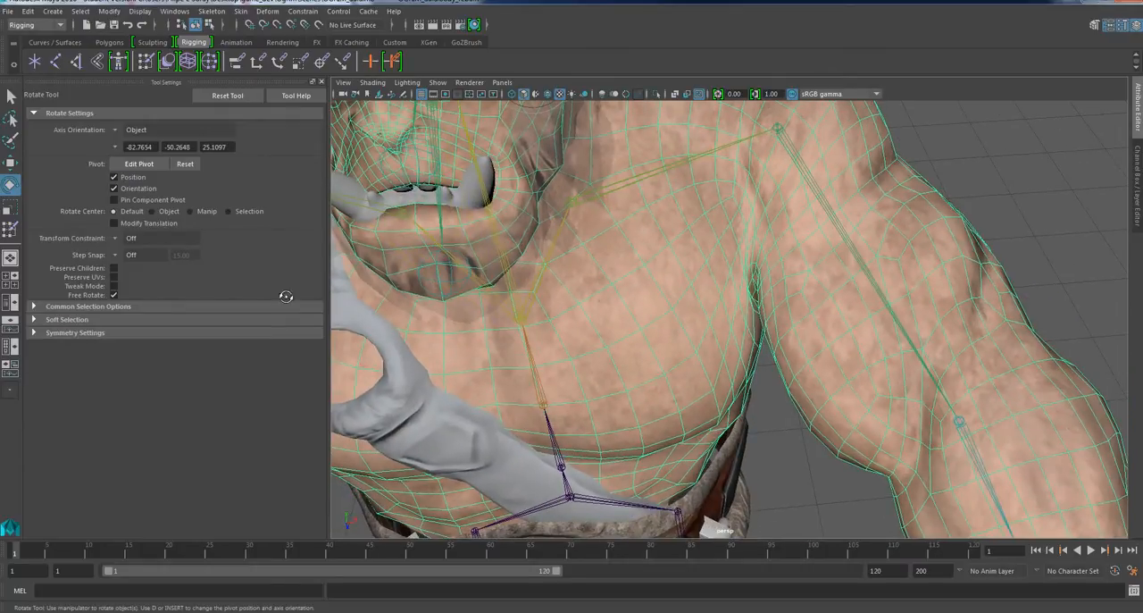
Activate Paint Skin Weights on the body mesh and choose the left upper arm joint as the influence.
{"action": "left_click", "coordinate": [9, 232]}
{"action": "left_click_drag", "start_coordinate": [658, 378], "coordinate": [721, 237], "text": "alt"}
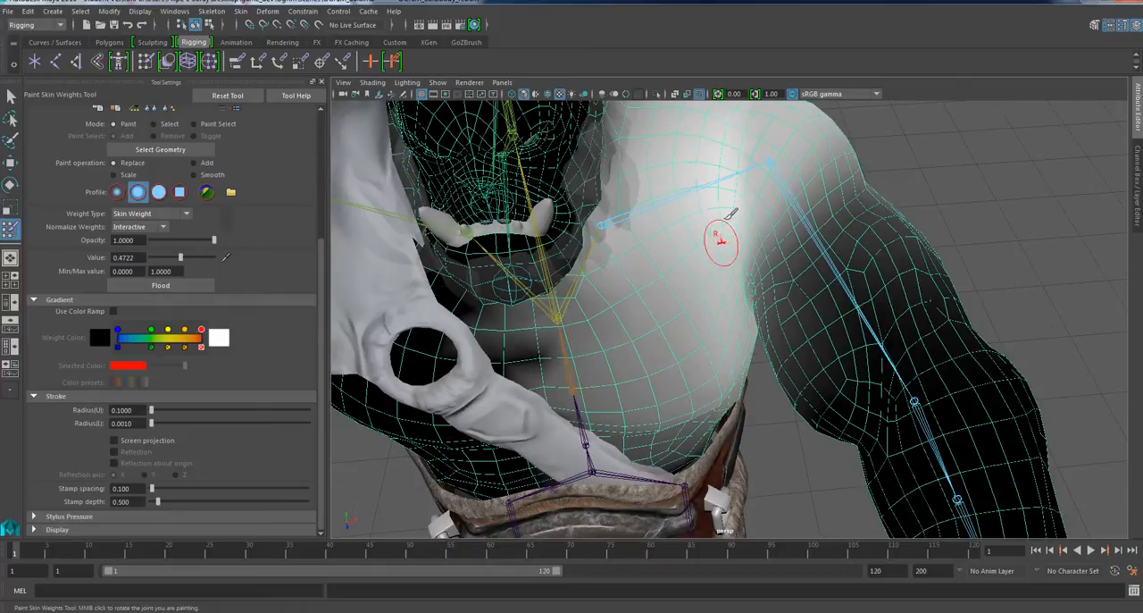
{"action": "mouse_move", "coordinate": [753, 186]}
{"action": "left_mouse_down", "text": "alt"}
{"action": "mouse_move", "coordinate": [726, 268]}
{"action": "mouse_move", "coordinate": [741, 265]}
{"action": "left_mouse_up", "text": "alt"}
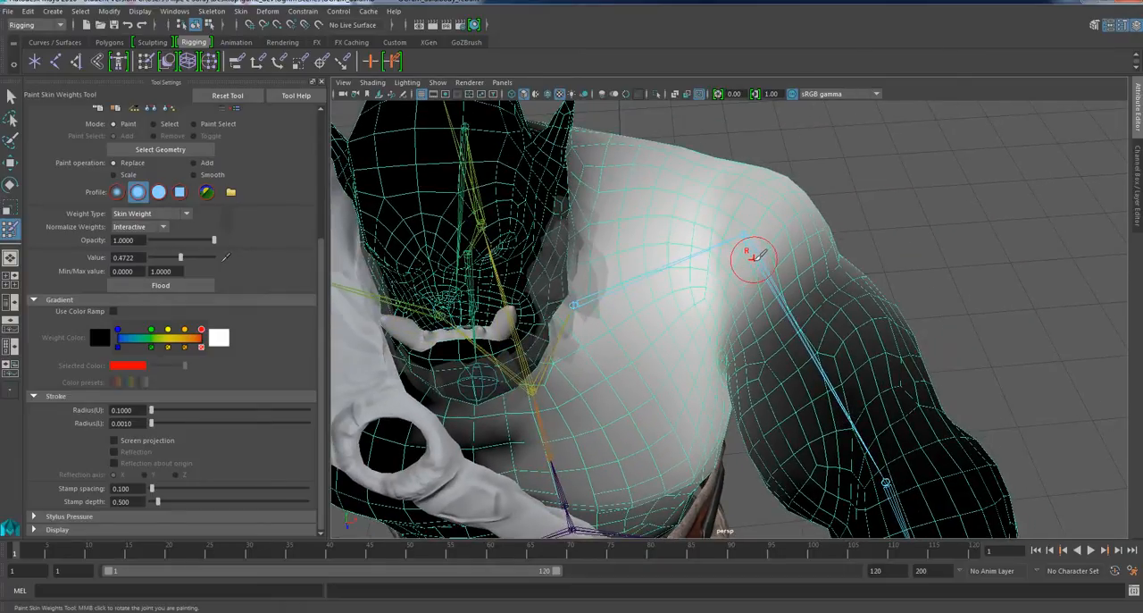
{"action": "right_click", "coordinate": [754, 257]}
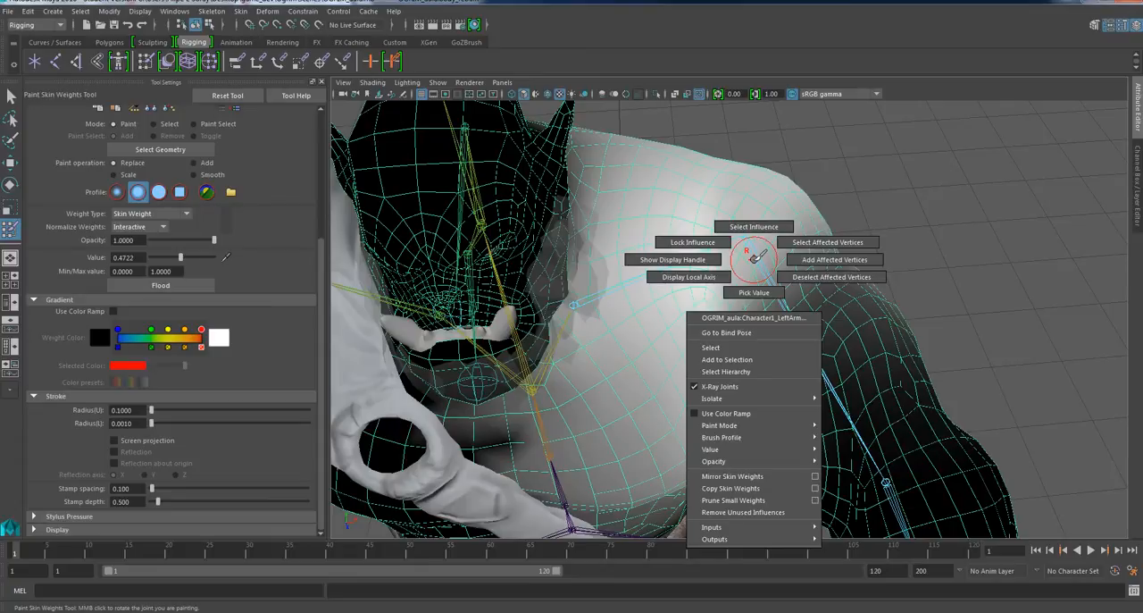
{"action": "left_click", "coordinate": [765, 234]}
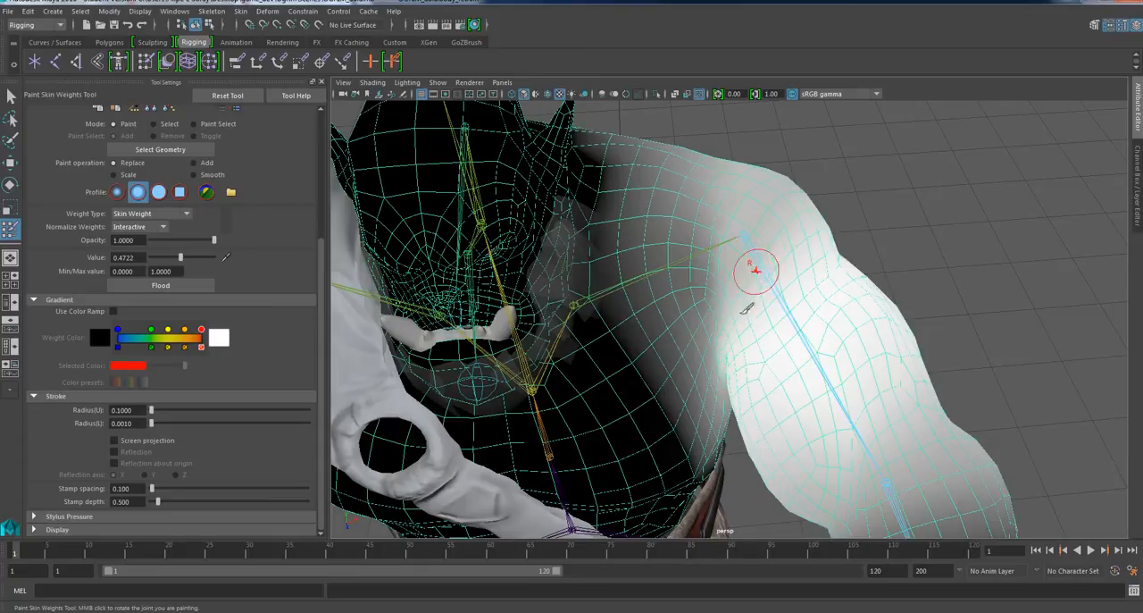
Smooth the left upper arm joint's skin weights across the left side of the chest and the armpit.
{"action": "mouse_move", "coordinate": [753, 262]}
{"action": "left_mouse_down", "text": "alt"}
{"action": "mouse_move", "coordinate": [696, 322]}
{"action": "mouse_move", "coordinate": [678, 304]}
{"action": "left_mouse_up", "text": "alt"}
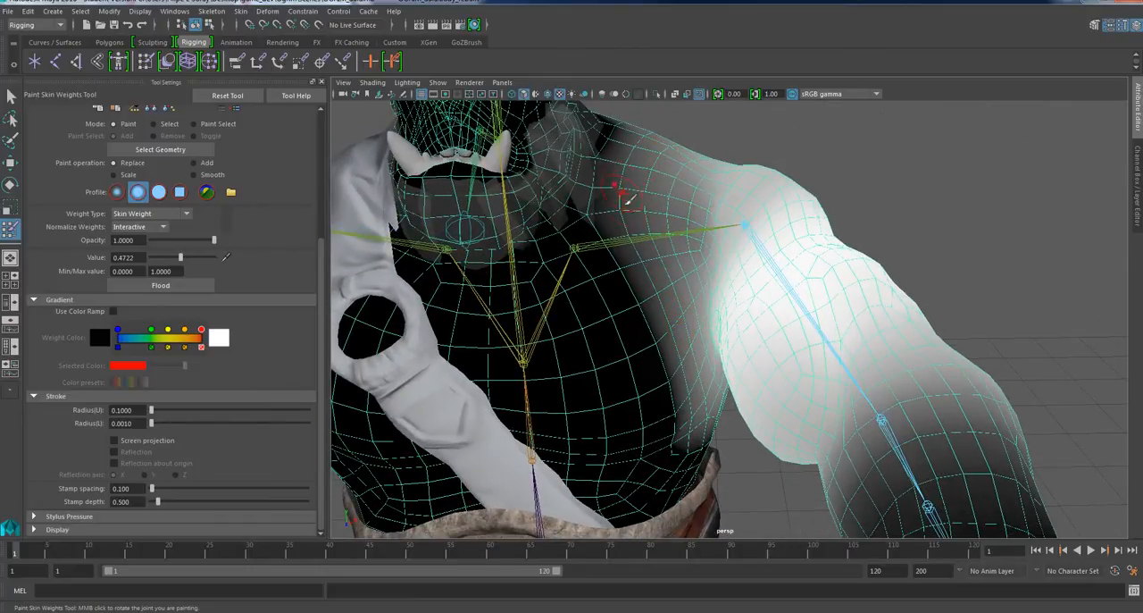
{"action": "mouse_move", "coordinate": [636, 323]}
{"action": "left_mouse_down", "text": "alt"}
{"action": "mouse_move", "coordinate": [607, 337]}
{"action": "mouse_move", "coordinate": [625, 337]}
{"action": "mouse_move", "coordinate": [654, 367]}
{"action": "mouse_move", "coordinate": [651, 345]}
{"action": "mouse_move", "coordinate": [693, 332]}
{"action": "mouse_move", "coordinate": [678, 357]}
{"action": "mouse_move", "coordinate": [658, 342]}
{"action": "mouse_move", "coordinate": [625, 256]}
{"action": "mouse_move", "coordinate": [687, 451]}
{"action": "left_mouse_up", "text": "alt"}
{"action": "scroll", "coordinate": [650, 308], "scroll_direction": "up", "scroll_amount": 2}
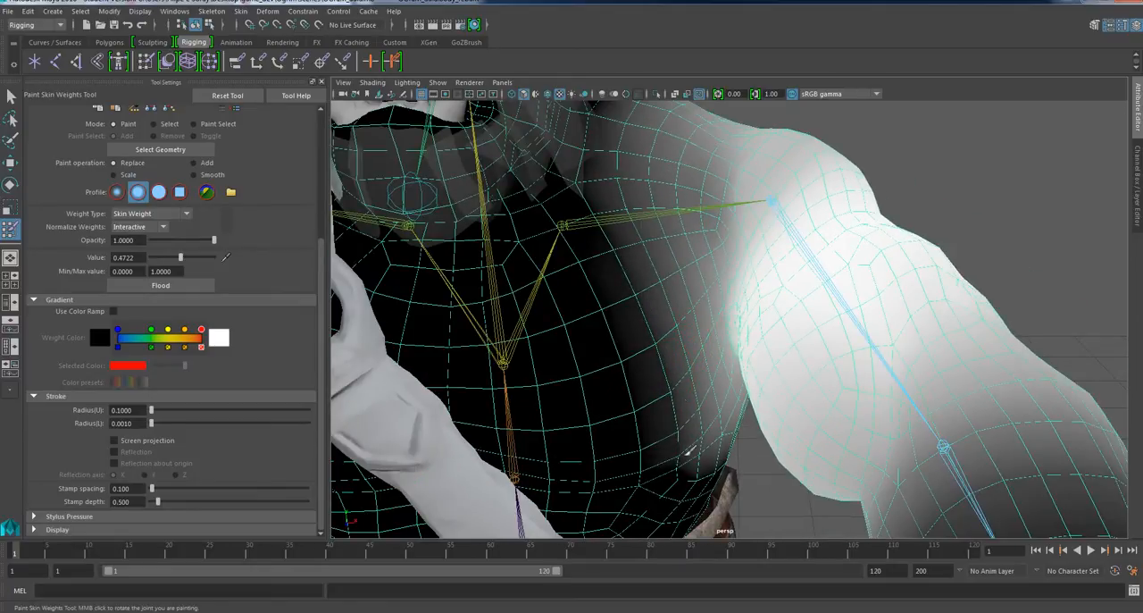
{"action": "mouse_move", "coordinate": [633, 109]}
{"action": "left_mouse_down"}
{"action": "mouse_move", "coordinate": [656, 419]}
{"action": "mouse_move", "coordinate": [702, 467]}
{"action": "mouse_move", "coordinate": [688, 301]}
{"action": "mouse_move", "coordinate": [755, 417]}
{"action": "left_mouse_up"}
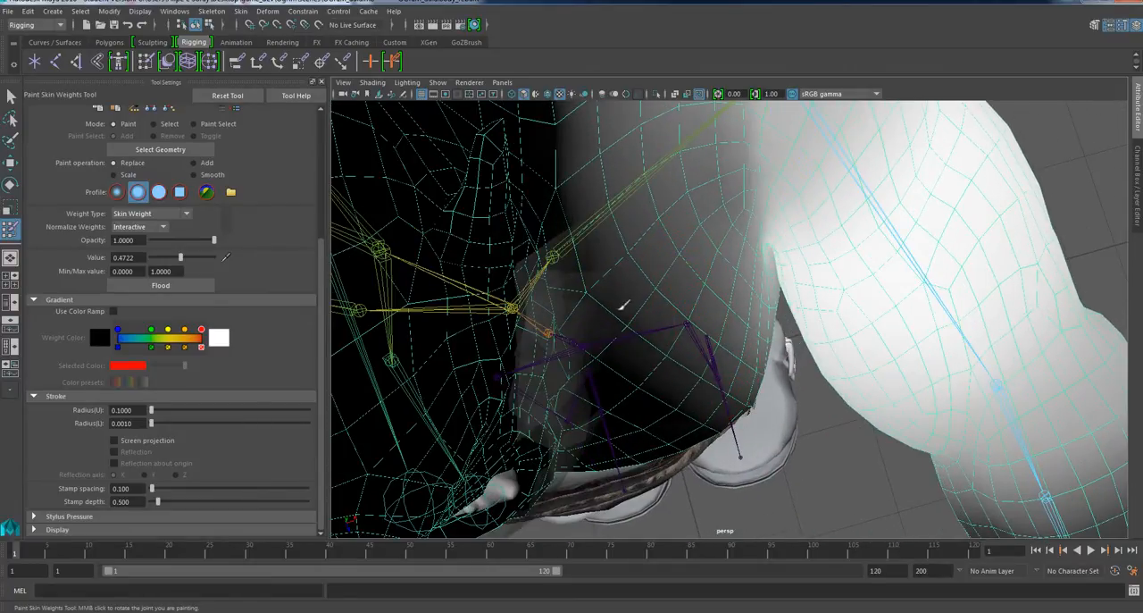
{"action": "left_click_drag", "start_coordinate": [679, 372], "coordinate": [705, 293], "text": "alt"}
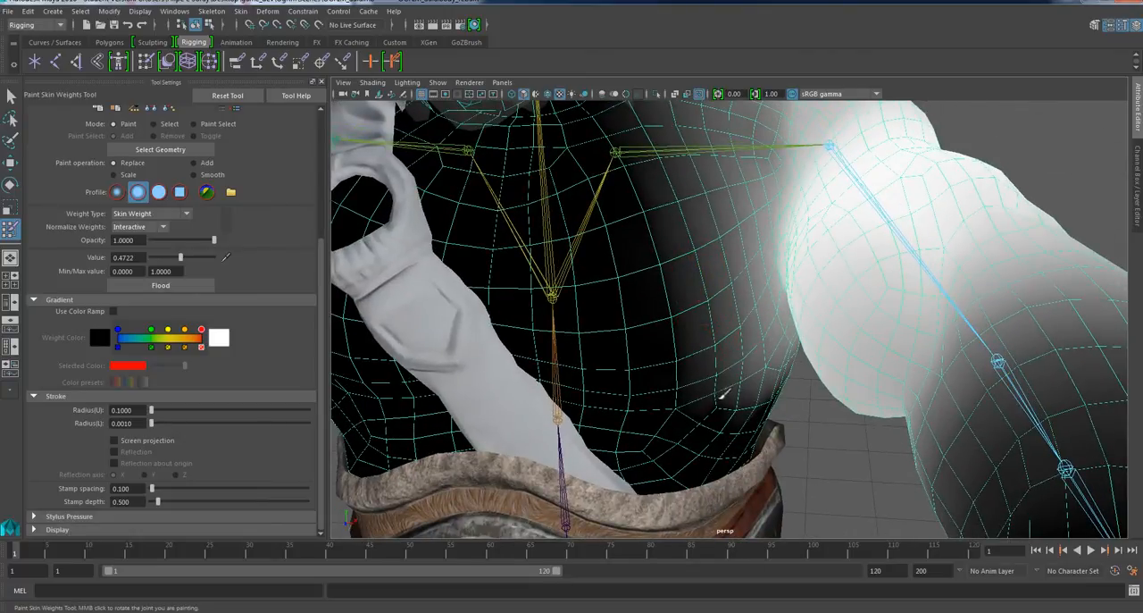
{"action": "left_click_drag", "start_coordinate": [733, 405], "coordinate": [709, 384], "text": "alt"}
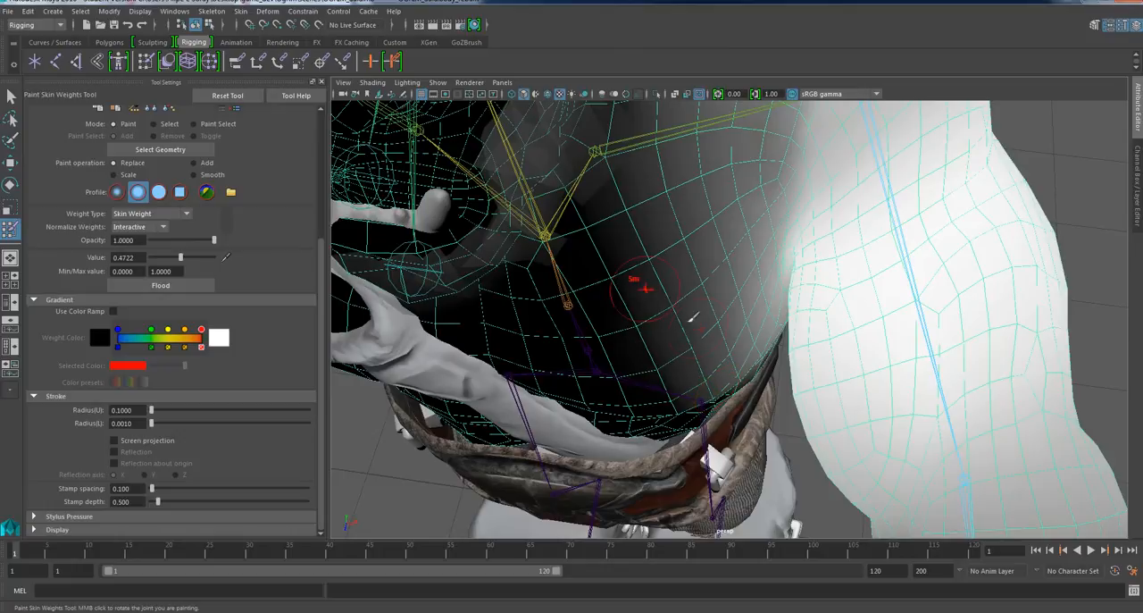
Smooth the left upper arm joint's skin weights across the upper back and behind the shoulder.
{"action": "left_click_drag", "start_coordinate": [656, 308], "coordinate": [601, 313], "text": "alt"}
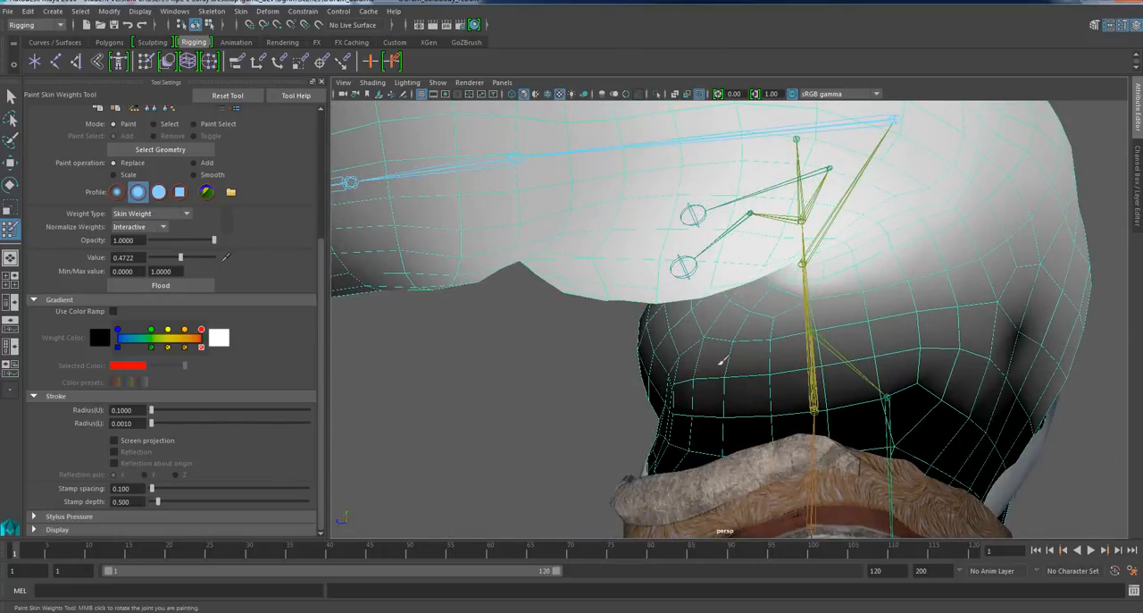
{"action": "mouse_move", "coordinate": [979, 343]}
{"action": "left_mouse_down", "text": "alt"}
{"action": "mouse_move", "coordinate": [884, 355]}
{"action": "mouse_move", "coordinate": [912, 361]}
{"action": "mouse_move", "coordinate": [896, 383]}
{"action": "mouse_move", "coordinate": [885, 247]}
{"action": "left_mouse_up", "text": "alt"}
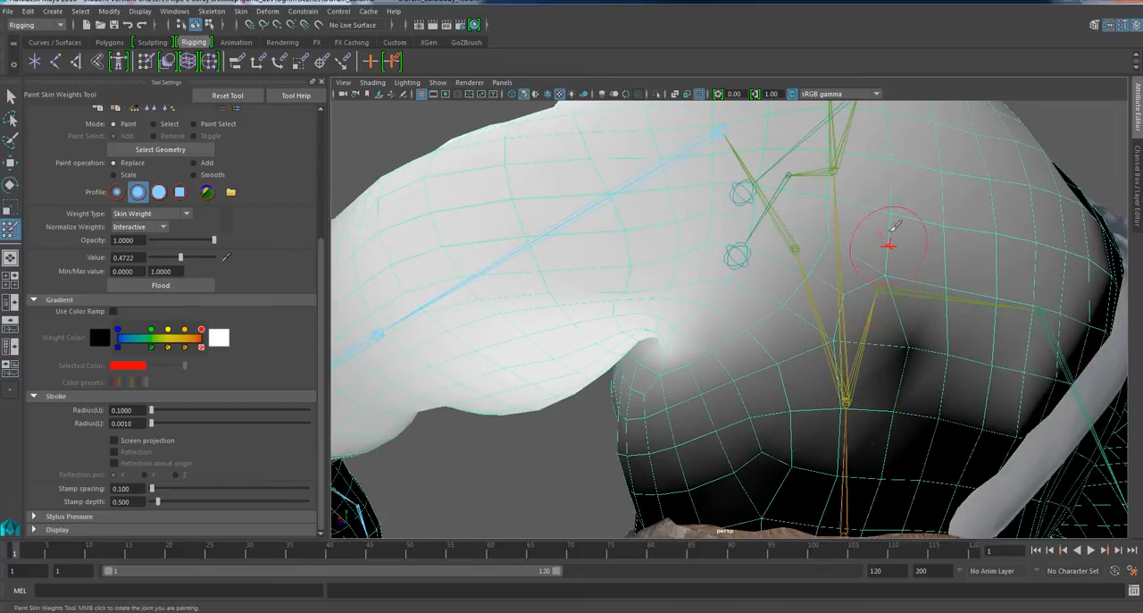
{"action": "left_click", "coordinate": [902, 330]}
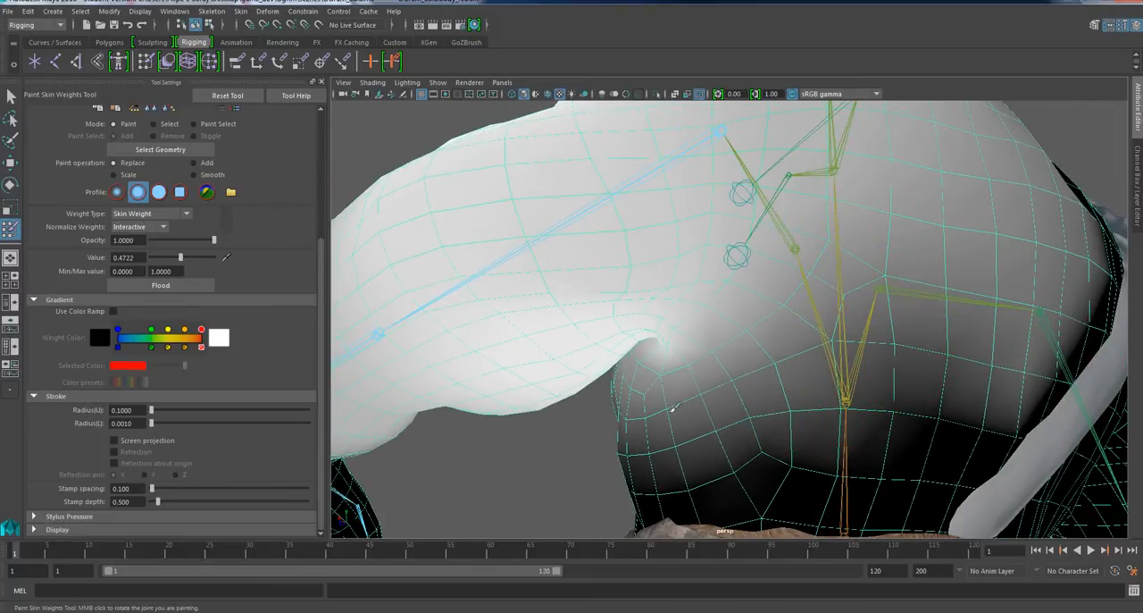
{"action": "left_click_drag", "start_coordinate": [793, 409], "coordinate": [707, 423], "text": "alt"}
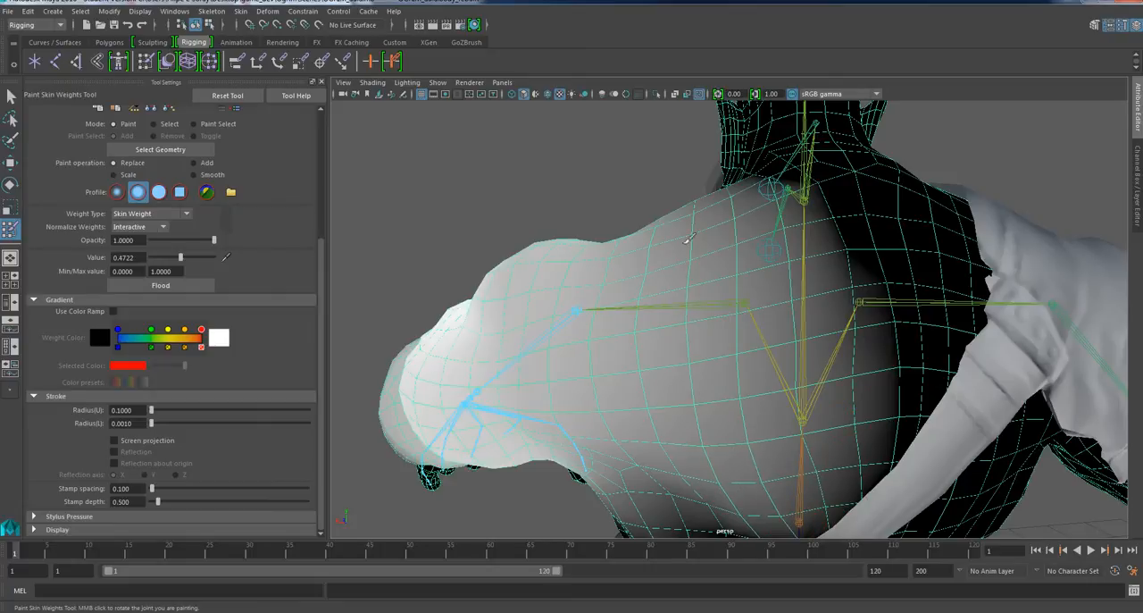
Leave weight painting, set the body mesh to edge selection and try Hammer Skin Weights.
{"action": "left_click", "coordinate": [10, 95]}
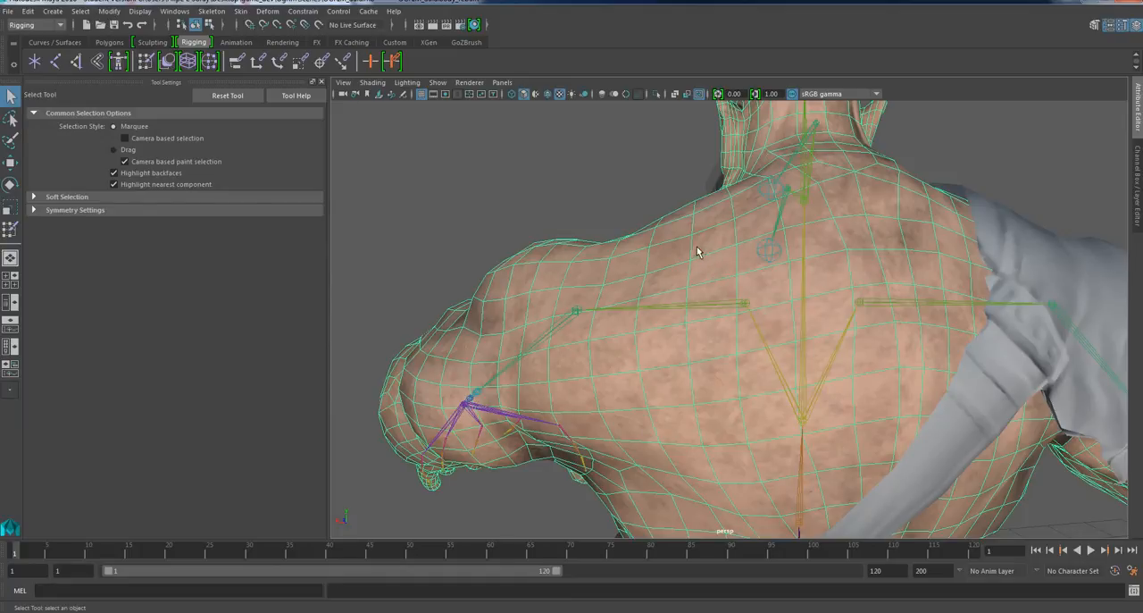
{"action": "right_click_drag", "start_coordinate": [697, 247], "coordinate": [701, 218]}
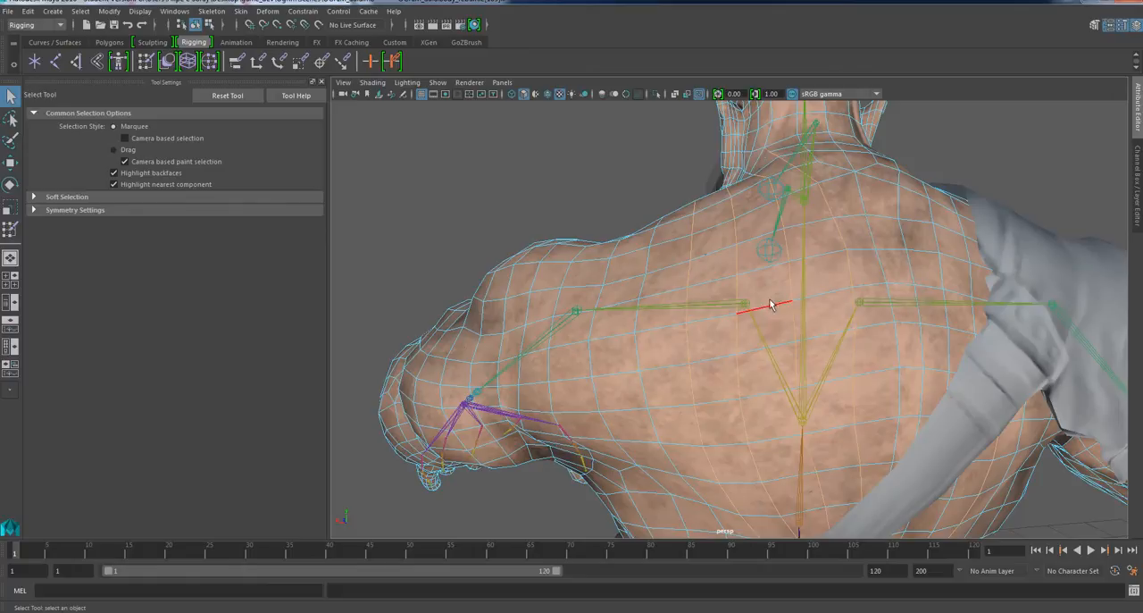
{"action": "left_click", "coordinate": [245, 14]}
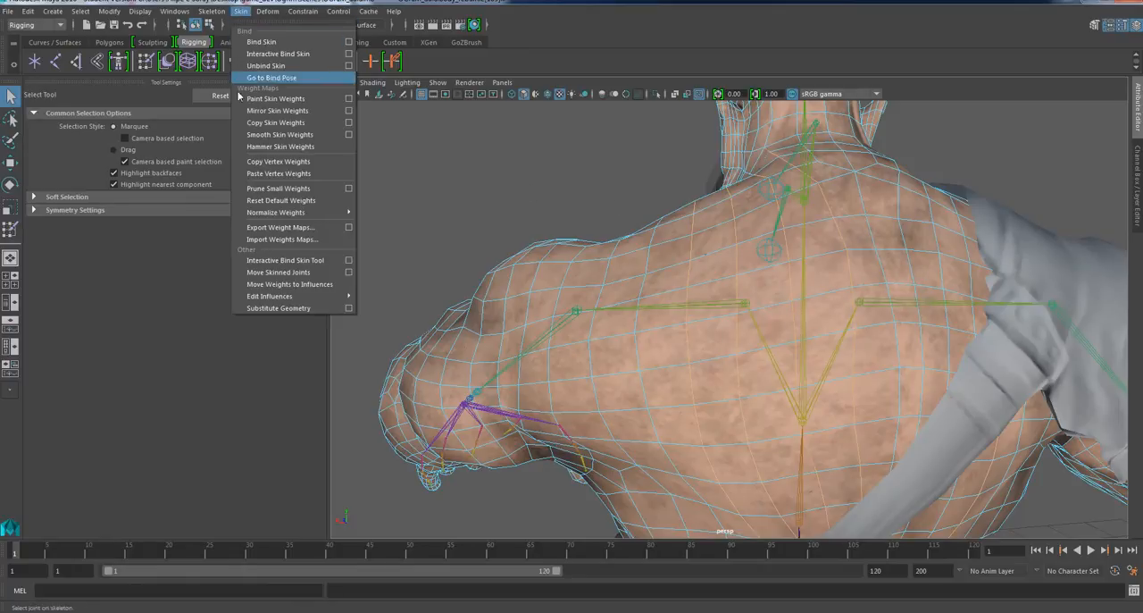
{"action": "left_click", "coordinate": [272, 145]}
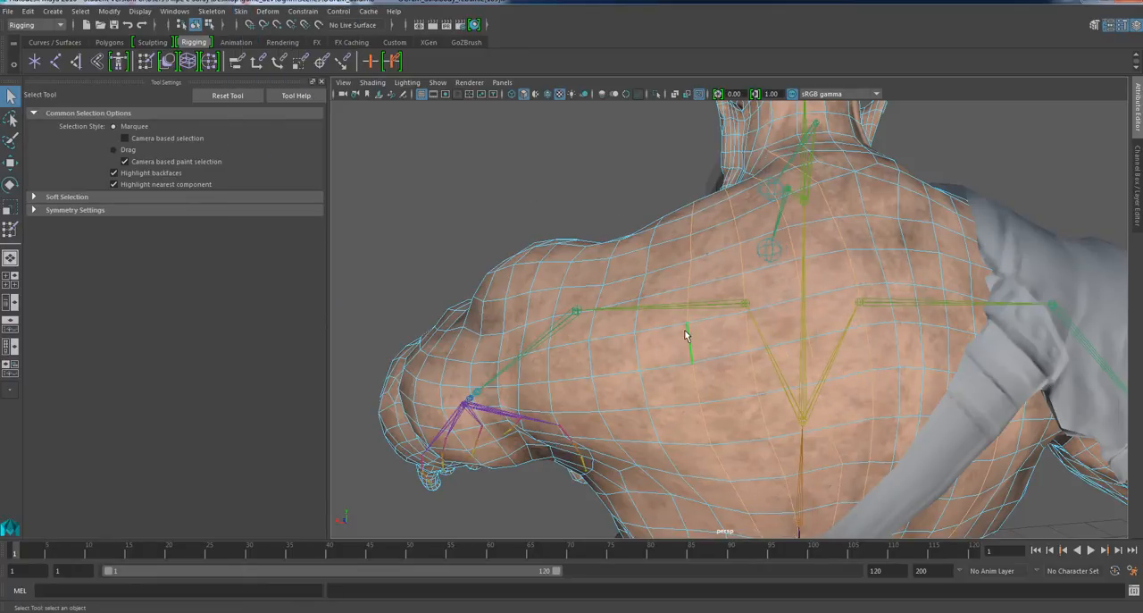
Select the edge loop at the front crease of the left shoulder and armpit, and apply Hammer Skin Weights to it.
{"action": "left_click_drag", "start_coordinate": [684, 331], "coordinate": [688, 308], "text": "alt"}
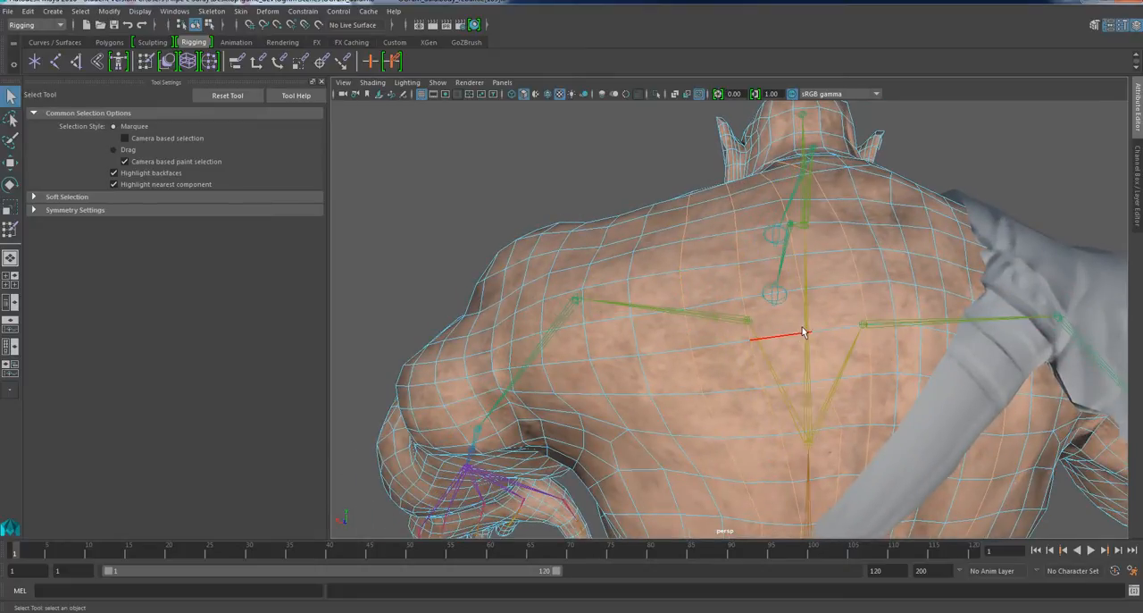
{"action": "left_click_drag", "start_coordinate": [755, 330], "coordinate": [996, 364], "text": "alt"}
{"action": "middle_click_drag", "start_coordinate": [827, 349], "coordinate": [746, 264], "text": "alt"}
{"action": "right_click_drag", "start_coordinate": [746, 264], "coordinate": [758, 334], "text": "alt"}
{"action": "left_click_drag", "start_coordinate": [786, 407], "coordinate": [759, 357], "text": "alt"}
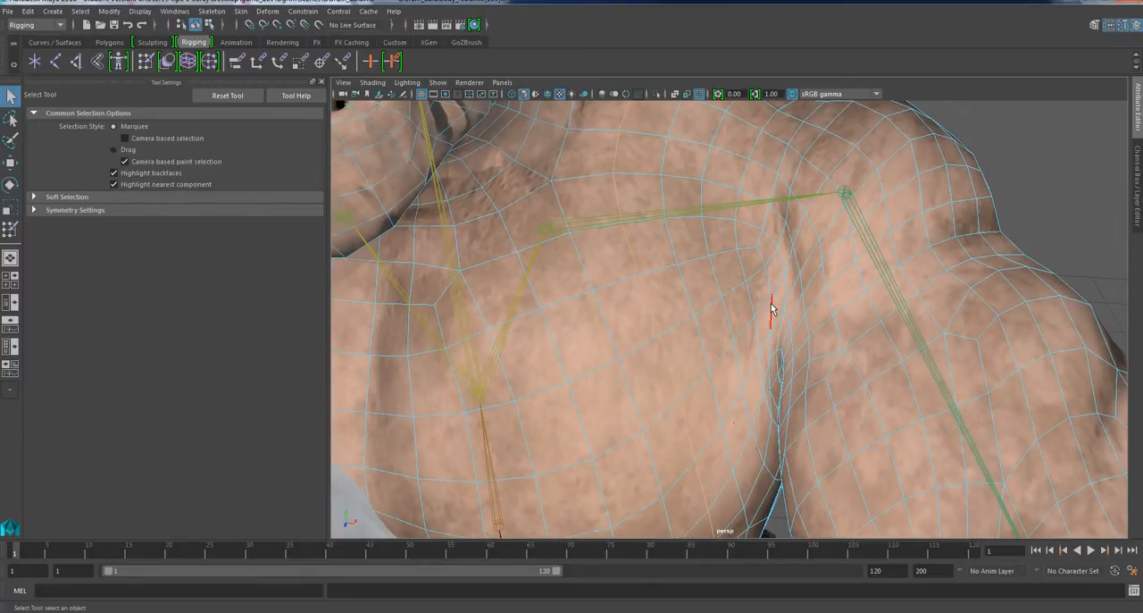
{"action": "double_click", "coordinate": [779, 239]}
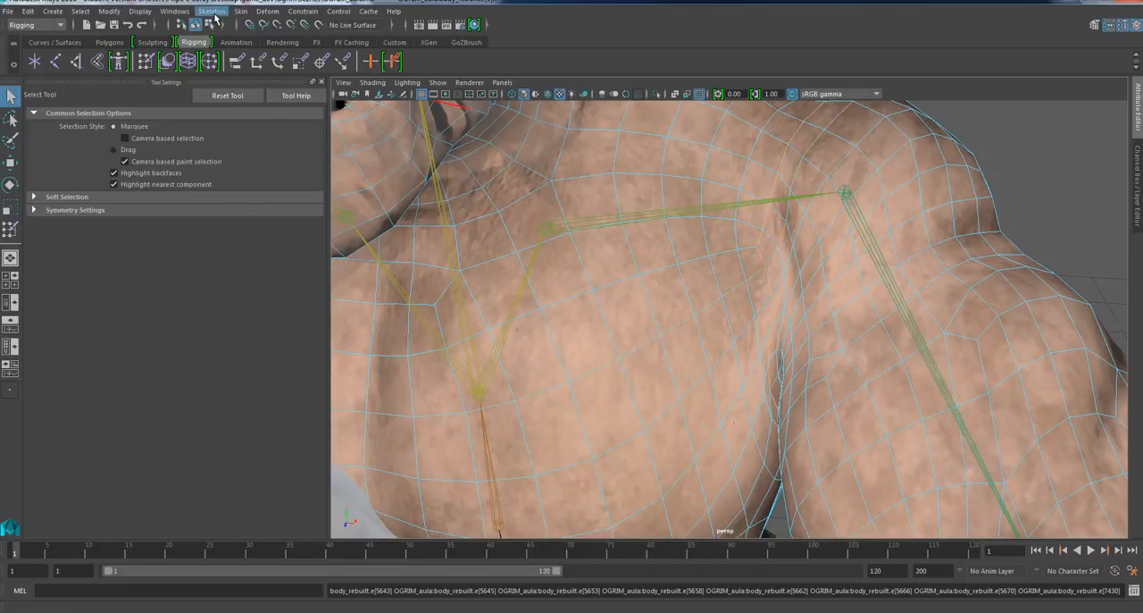
{"action": "left_click", "coordinate": [240, 10]}
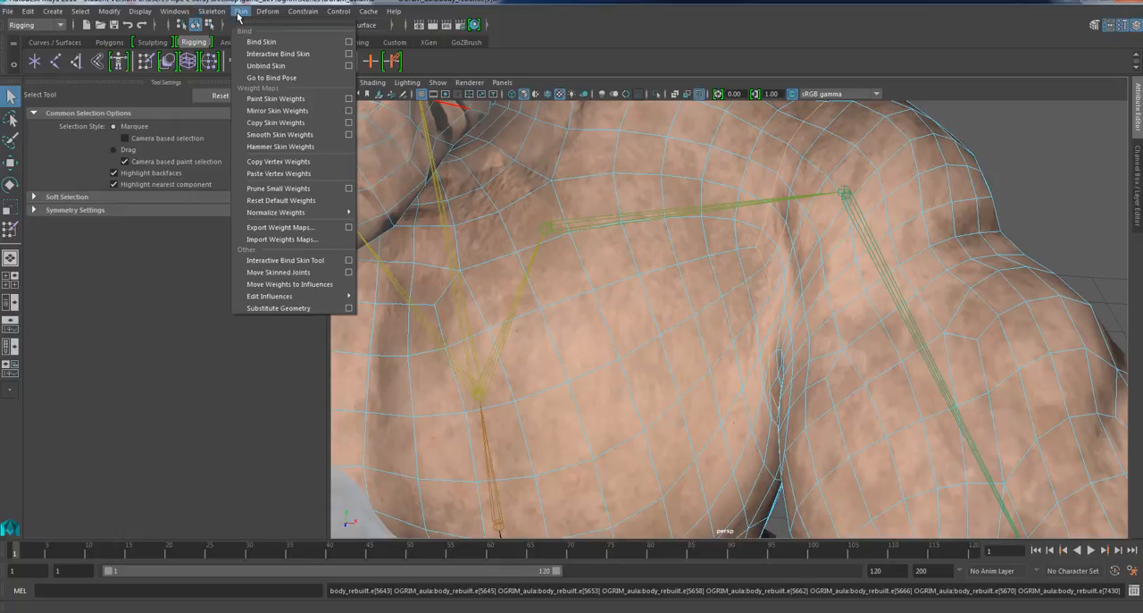
{"action": "left_click", "coordinate": [284, 148]}
Return to object selection and rotate the left upper arm joint to raise the arm roughly horizontal, testing the shoulder deformation.
{"action": "mouse_move", "coordinate": [796, 355]}
{"action": "left_mouse_down", "text": "alt"}
{"action": "mouse_move", "coordinate": [806, 377]}
{"action": "mouse_move", "coordinate": [809, 367]}
{"action": "left_mouse_up", "text": "alt"}
{"action": "right_click_drag", "start_coordinate": [809, 366], "coordinate": [806, 339], "text": "alt"}
{"action": "left_click_drag", "start_coordinate": [778, 387], "coordinate": [794, 402], "text": "alt"}
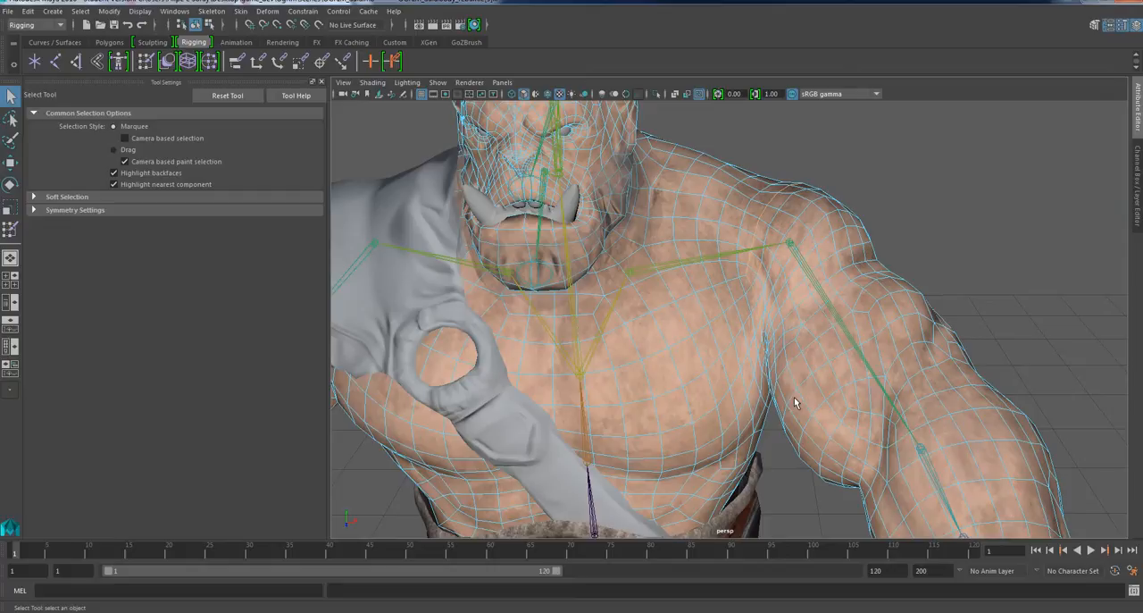
{"action": "right_click", "coordinate": [835, 290]}
{"action": "right_click_drag", "start_coordinate": [836, 289], "coordinate": [853, 283]}
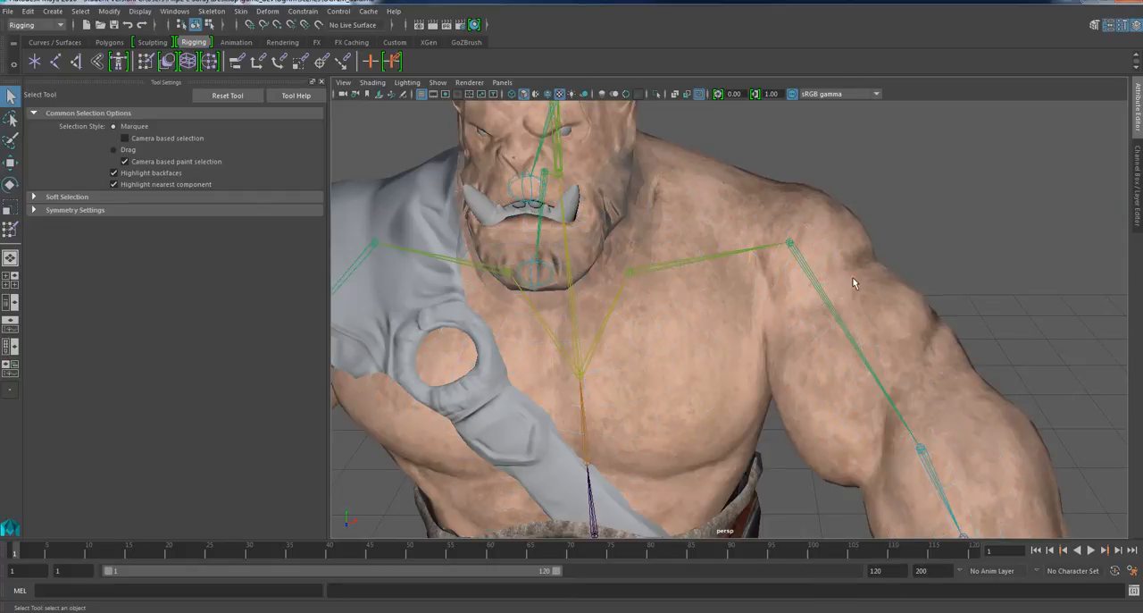
{"action": "left_click", "coordinate": [809, 274]}
{"action": "key", "text": "e"}
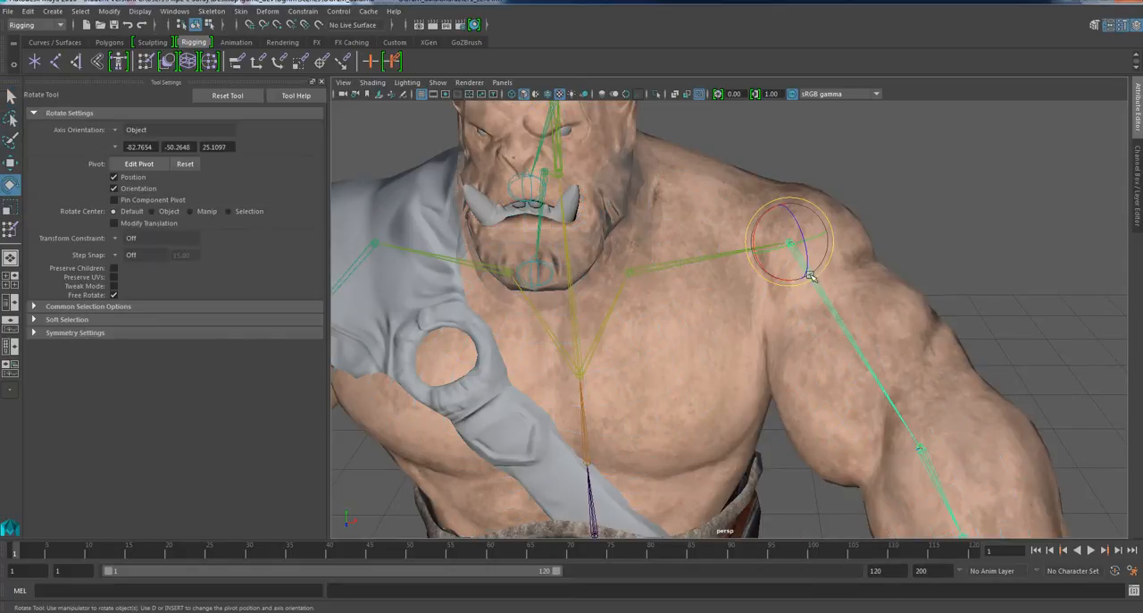
{"action": "mouse_move", "coordinate": [815, 282]}
{"action": "left_mouse_down"}
{"action": "mouse_move", "coordinate": [825, 260]}
{"action": "mouse_move", "coordinate": [797, 267]}
{"action": "mouse_move", "coordinate": [822, 252]}
{"action": "mouse_move", "coordinate": [806, 272]}
{"action": "left_mouse_up"}
{"action": "middle_click_drag", "start_coordinate": [806, 272], "coordinate": [811, 331], "text": "alt"}
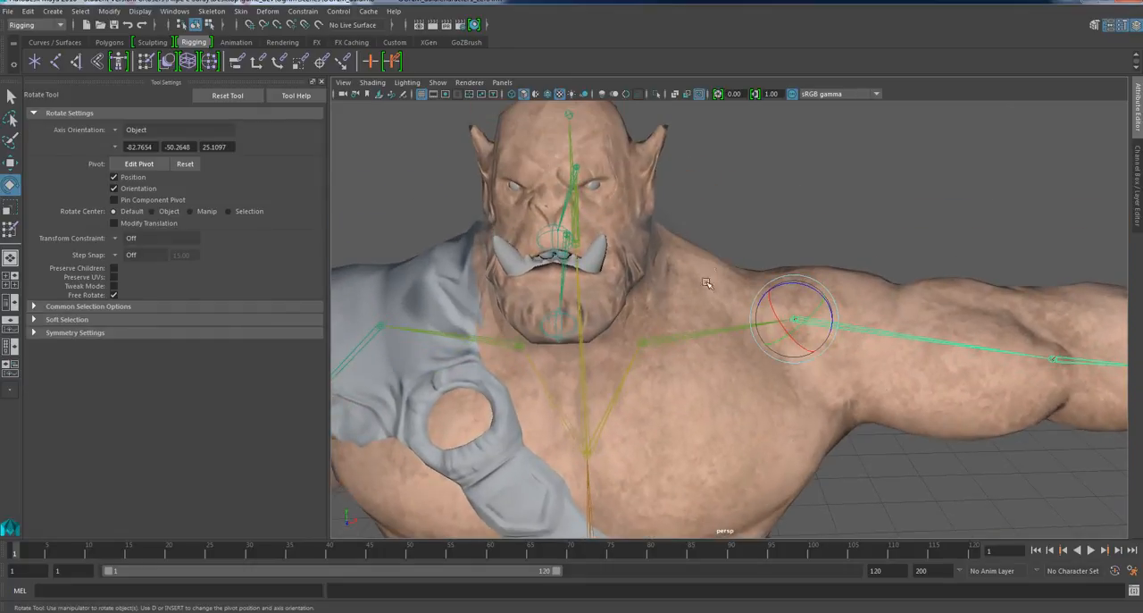
{"action": "mouse_move", "coordinate": [765, 377]}
{"action": "left_mouse_down", "text": "alt"}
{"action": "mouse_move", "coordinate": [773, 408]}
{"action": "mouse_move", "coordinate": [719, 390]}
{"action": "mouse_move", "coordinate": [767, 373]}
{"action": "left_mouse_up", "text": "alt"}
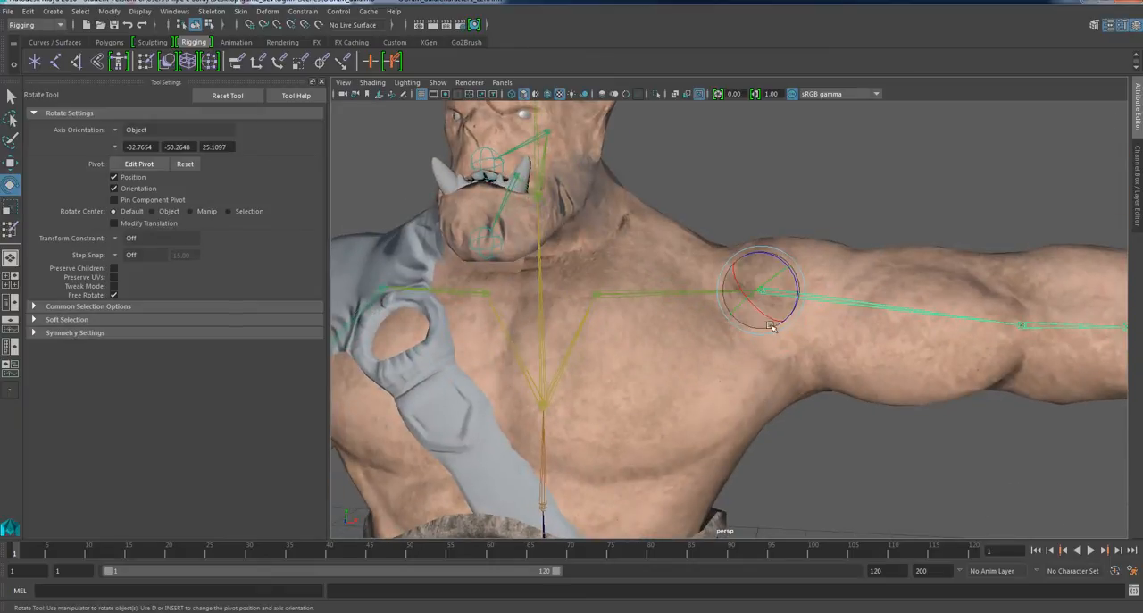
{"action": "mouse_move", "coordinate": [768, 299]}
{"action": "left_mouse_down"}
{"action": "mouse_move", "coordinate": [747, 311]}
{"action": "mouse_move", "coordinate": [757, 296]}
{"action": "left_mouse_up"}
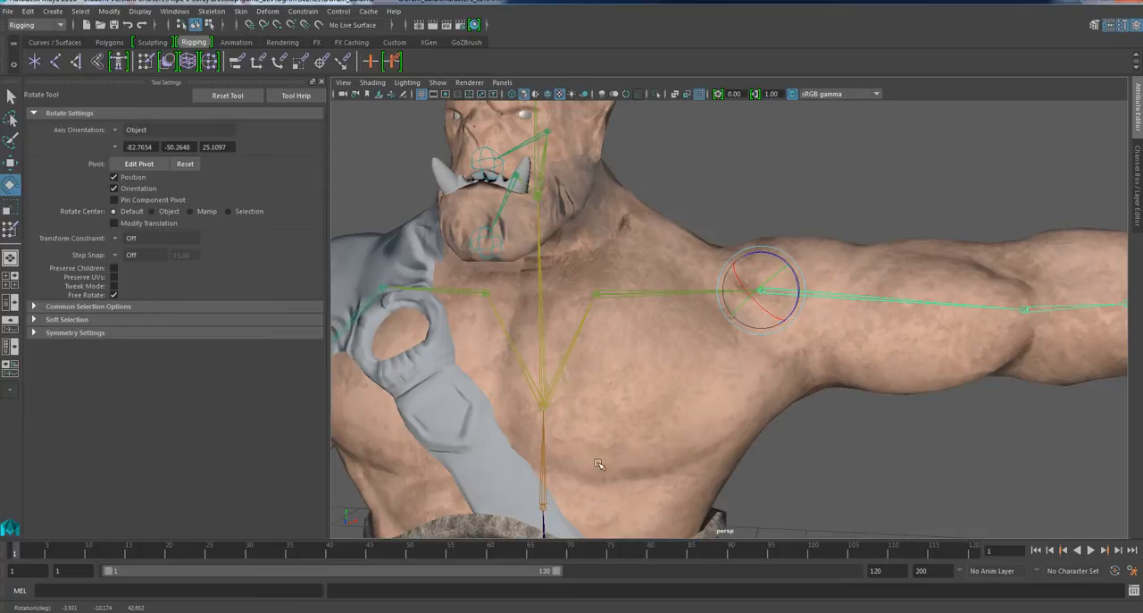
{"action": "left_click_drag", "start_coordinate": [776, 323], "coordinate": [698, 405]}
Set the body mesh to edge selection, select the edge loops running across the chest, and apply Hammer Skin Weights to them.
{"action": "left_click", "coordinate": [648, 408]}
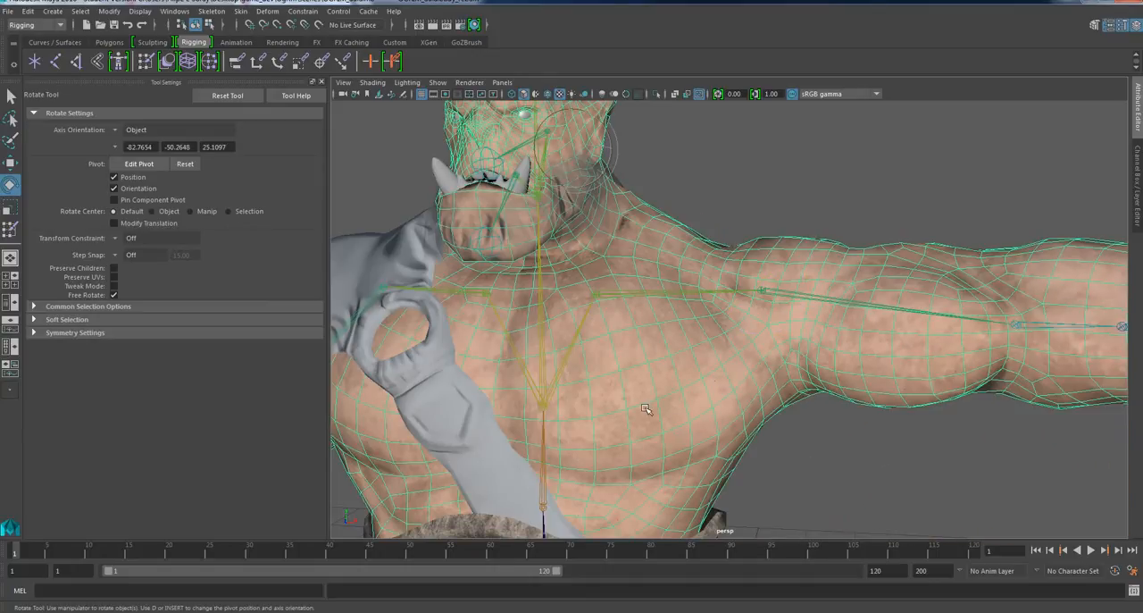
{"action": "right_click_drag", "start_coordinate": [647, 408], "coordinate": [671, 419], "text": "alt"}
{"action": "left_click_drag", "start_coordinate": [671, 419], "coordinate": [666, 457], "text": "alt"}
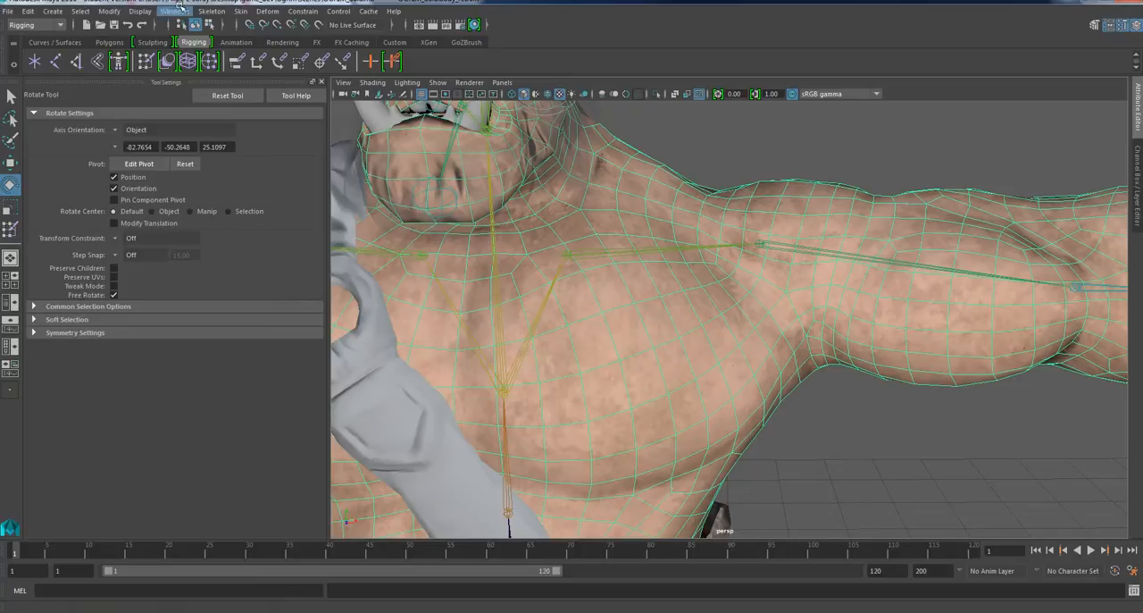
{"action": "left_click", "coordinate": [241, 11]}
{"action": "left_click", "coordinate": [713, 327]}
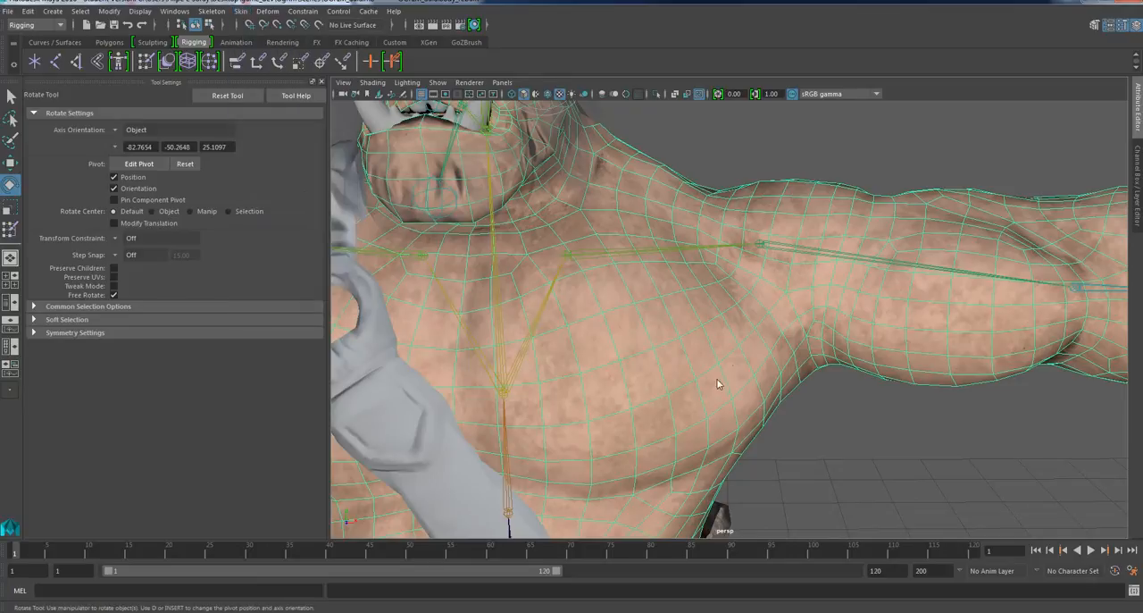
{"action": "right_click_drag", "start_coordinate": [710, 376], "coordinate": [723, 267]}
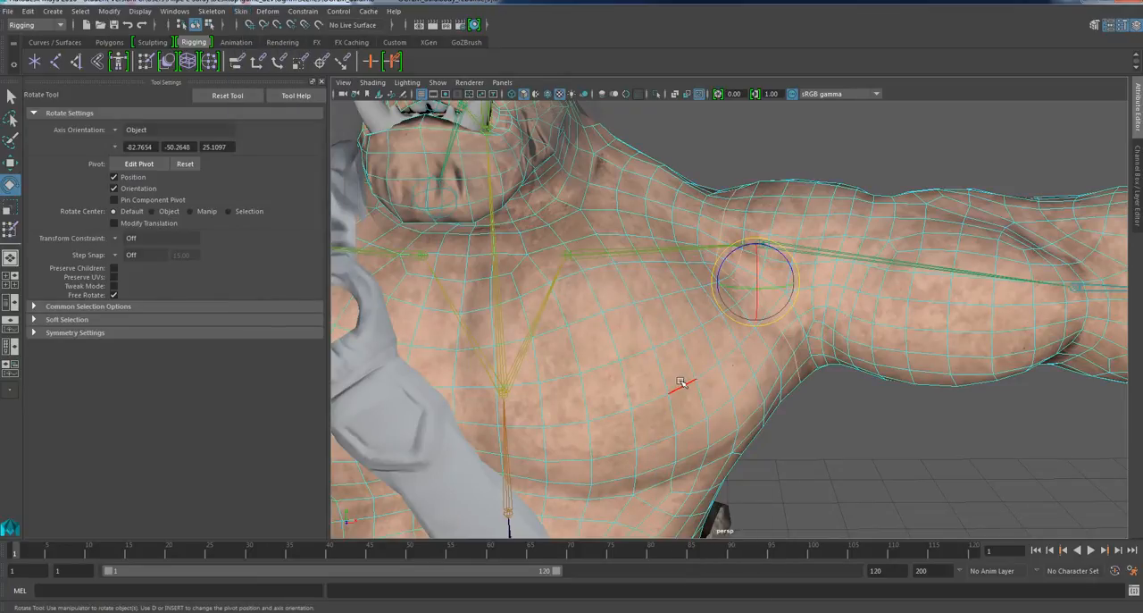
{"action": "double_click", "coordinate": [677, 383]}
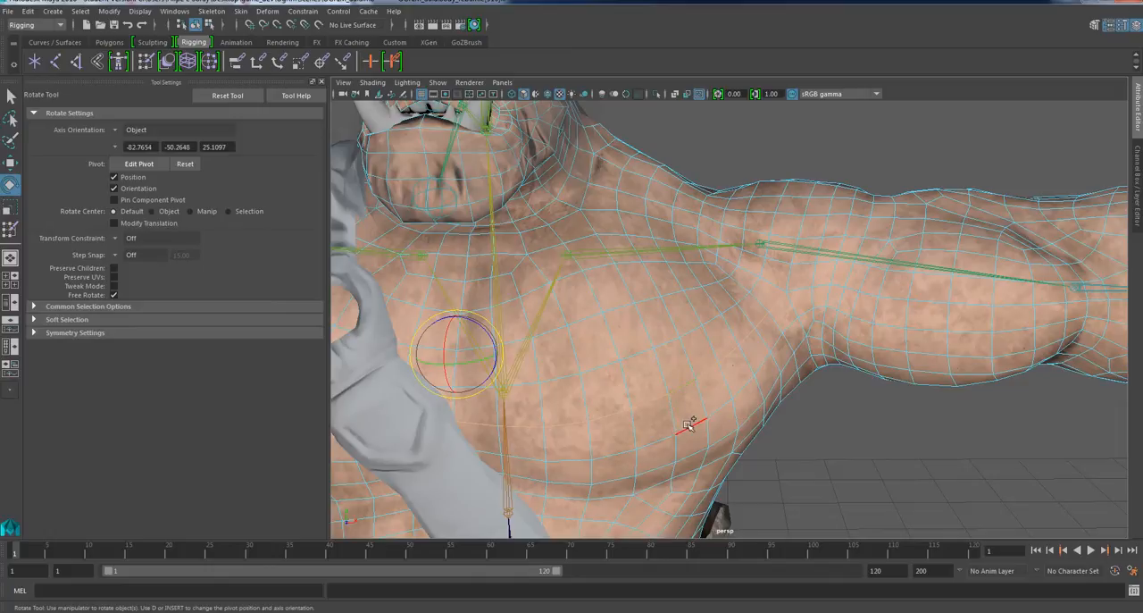
{"action": "double_click", "coordinate": [689, 424], "text": "shift"}
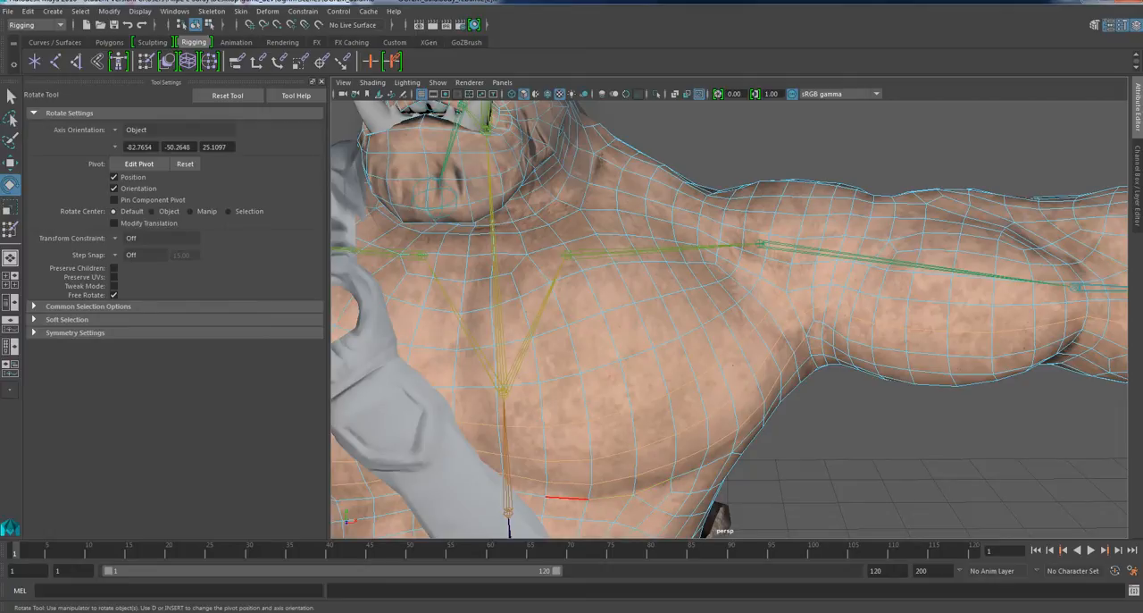
{"action": "left_click_drag", "start_coordinate": [706, 460], "coordinate": [658, 451], "text": "alt"}
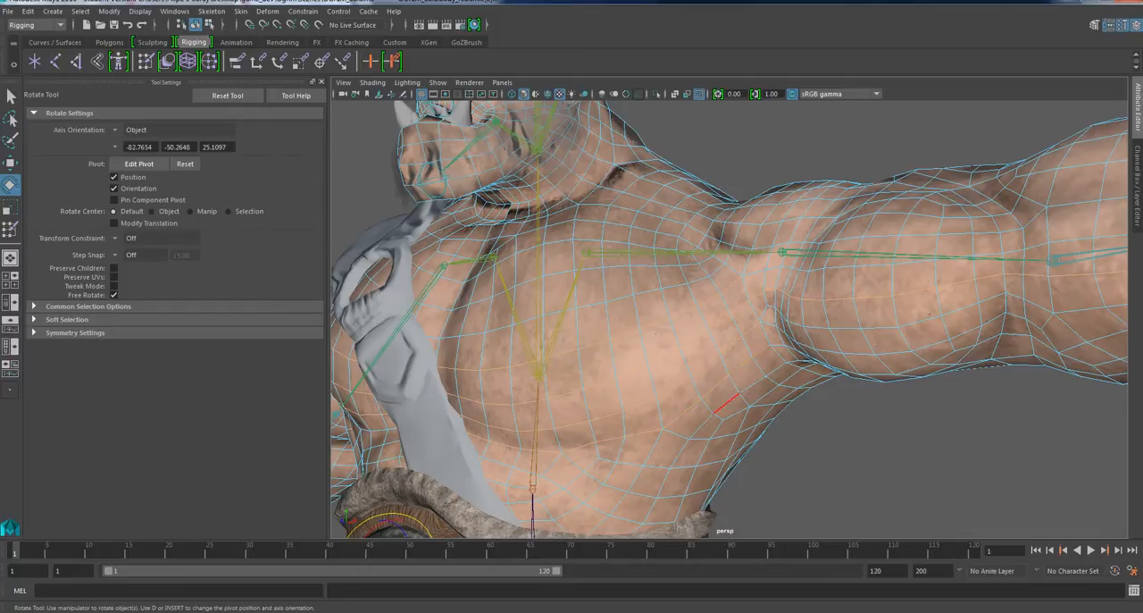
{"action": "left_click_drag", "start_coordinate": [728, 400], "coordinate": [652, 395], "text": "alt"}
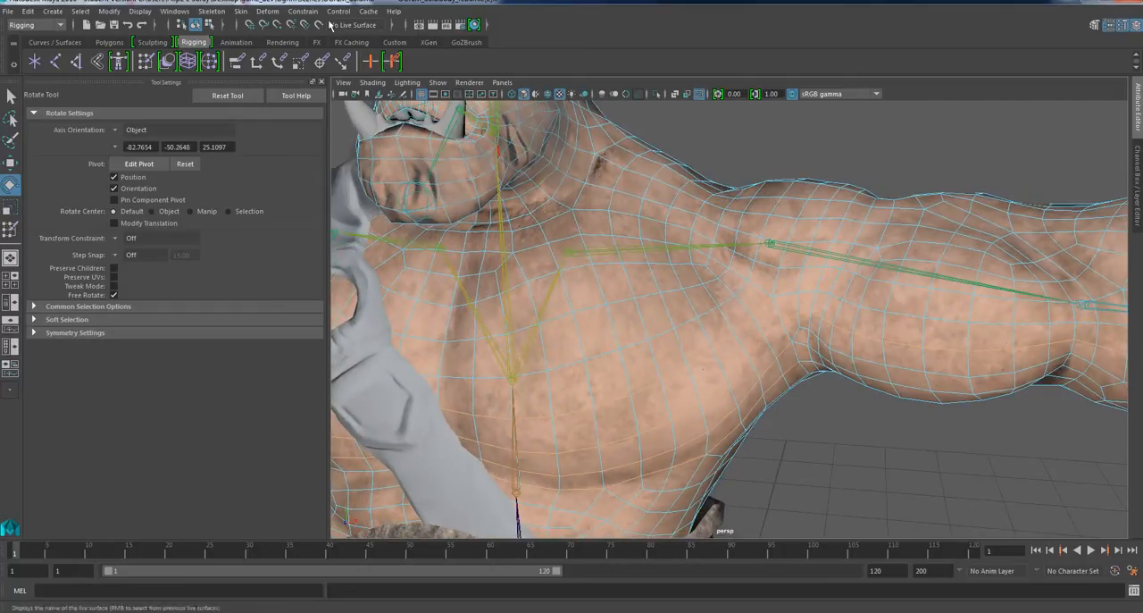
{"action": "left_click", "coordinate": [243, 12]}
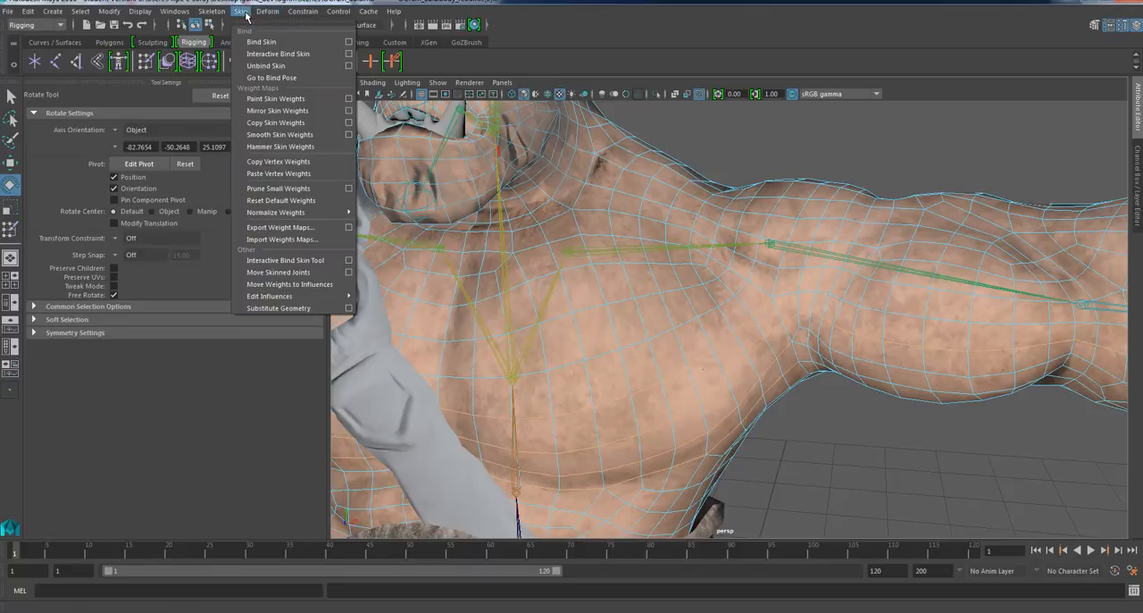
{"action": "left_click", "coordinate": [288, 148]}
Return to object selection and rotate the left upper arm joint to swing the arm forward, testing the chest and armpit deformation.
{"action": "left_click_drag", "start_coordinate": [691, 313], "coordinate": [734, 349], "text": "alt"}
{"action": "right_click_drag", "start_coordinate": [829, 423], "coordinate": [760, 416], "text": "alt"}
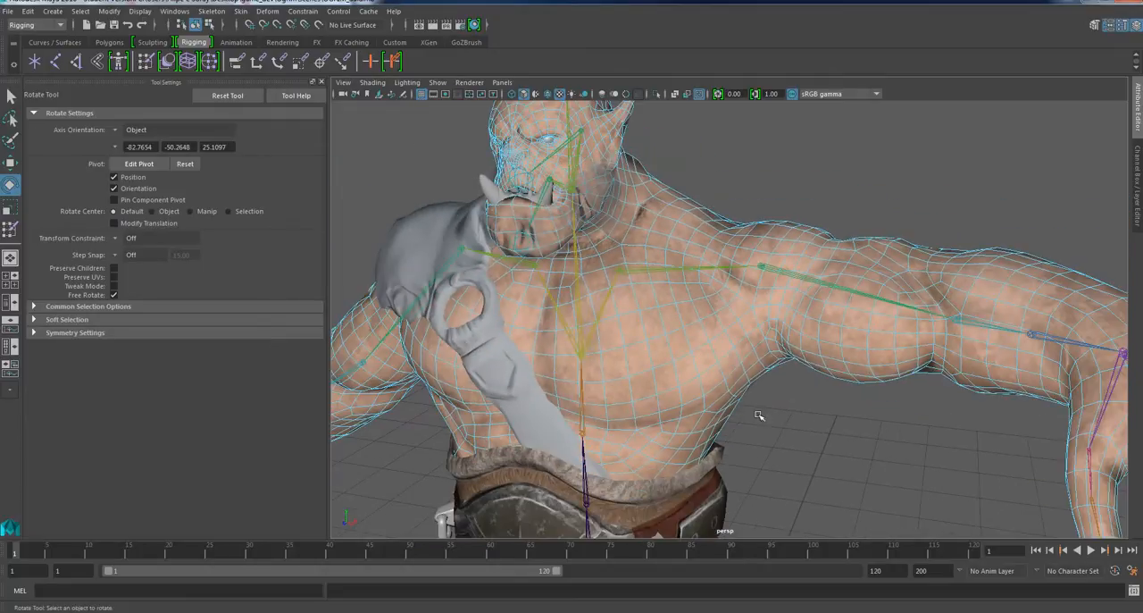
{"action": "left_click_drag", "start_coordinate": [759, 416], "coordinate": [782, 419], "text": "alt"}
{"action": "scroll", "coordinate": [759, 352], "scroll_direction": "up", "scroll_amount": 2}
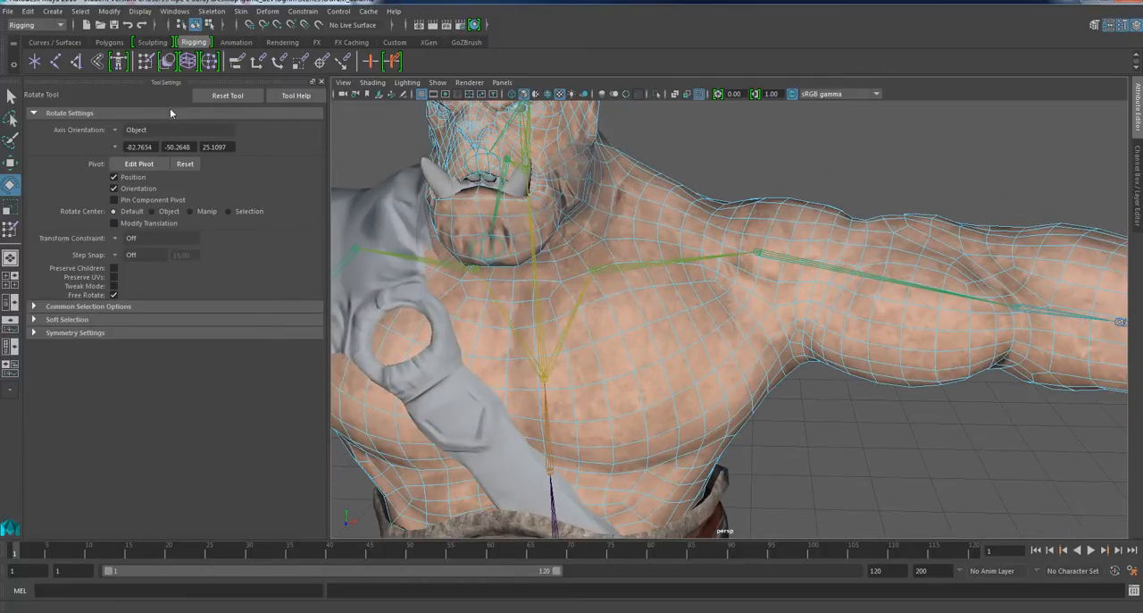
{"action": "left_click", "coordinate": [11, 96]}
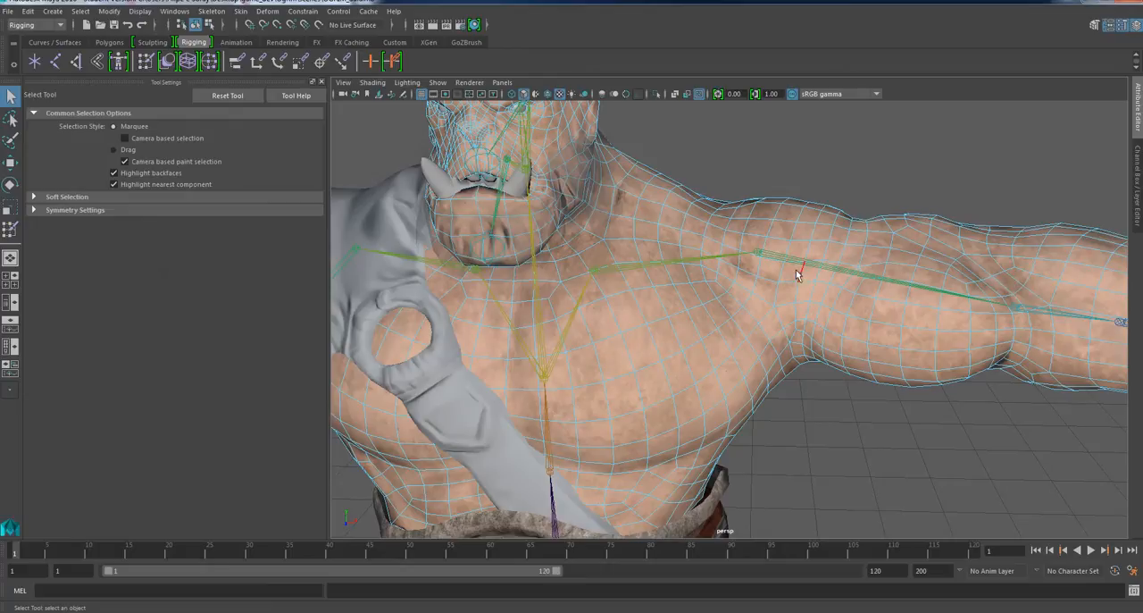
{"action": "right_click_drag", "start_coordinate": [796, 206], "coordinate": [831, 197]}
{"action": "left_click_drag", "start_coordinate": [779, 258], "coordinate": [748, 302], "text": "alt"}
{"action": "key", "text": "e"}
{"action": "scroll", "coordinate": [748, 291], "scroll_direction": "down", "scroll_amount": 3}
{"action": "left_click_drag", "start_coordinate": [641, 351], "coordinate": [770, 370], "text": "alt"}
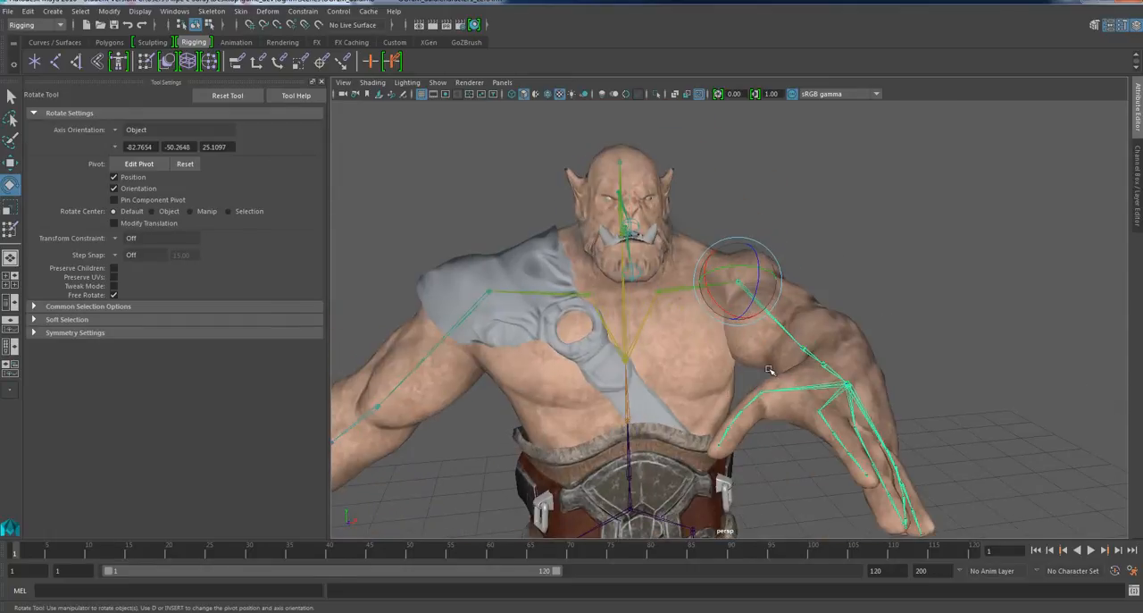
{"action": "middle_click_drag", "start_coordinate": [719, 397], "coordinate": [730, 244], "text": "alt"}
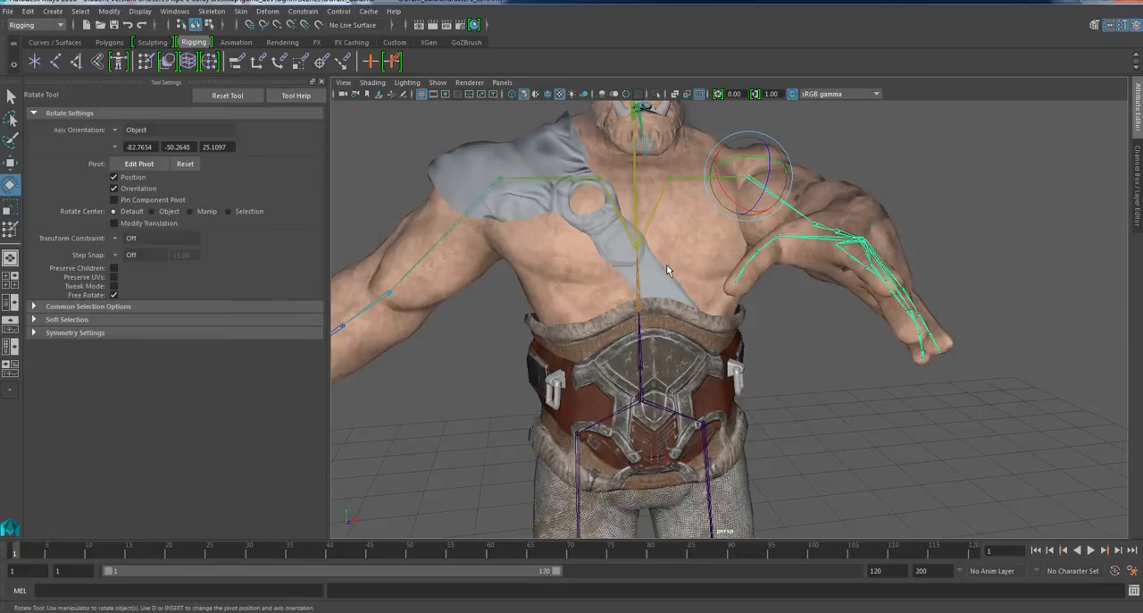
{"action": "left_click_drag", "start_coordinate": [667, 270], "coordinate": [669, 281], "text": "alt"}
Select the body mesh and return the skeleton to its bind pose.
{"action": "left_click", "coordinate": [682, 252]}
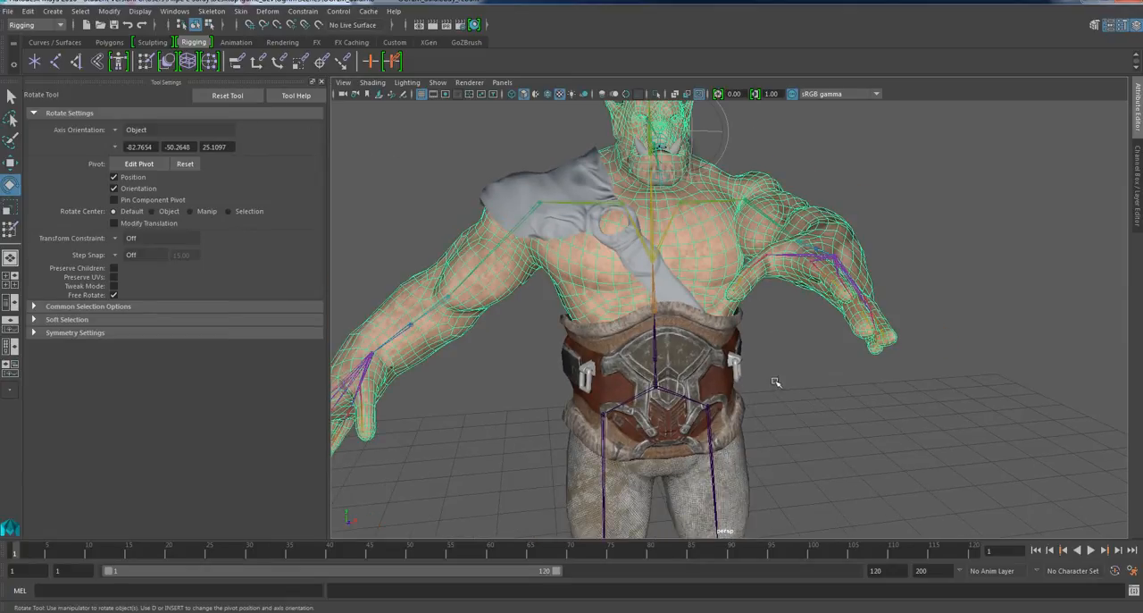
{"action": "left_click", "coordinate": [800, 380]}
{"action": "left_click", "coordinate": [721, 230]}
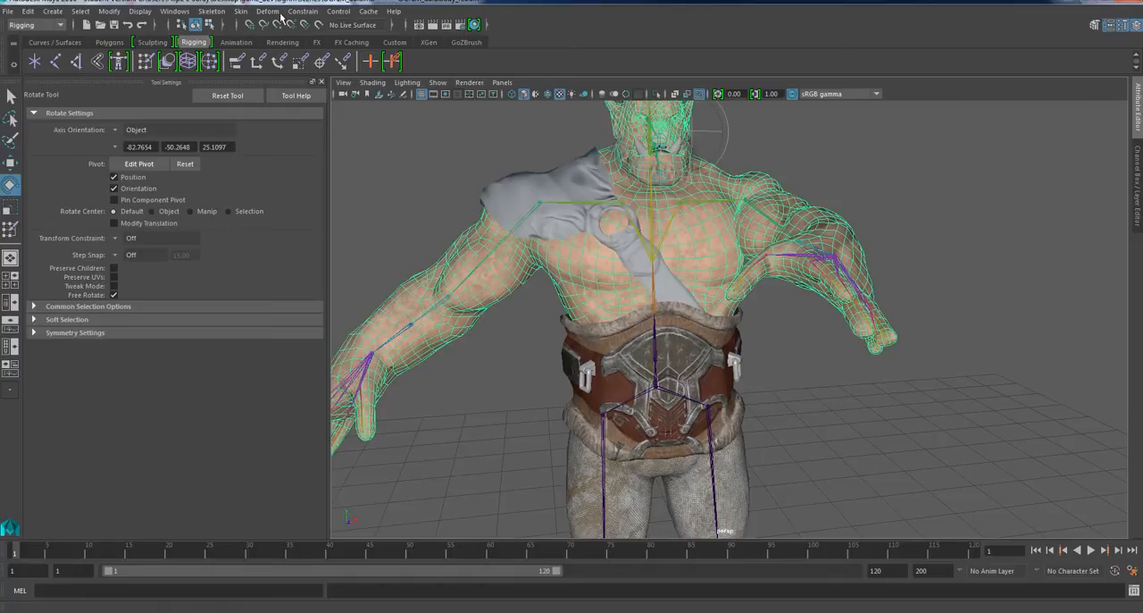
{"action": "left_click", "coordinate": [241, 11]}
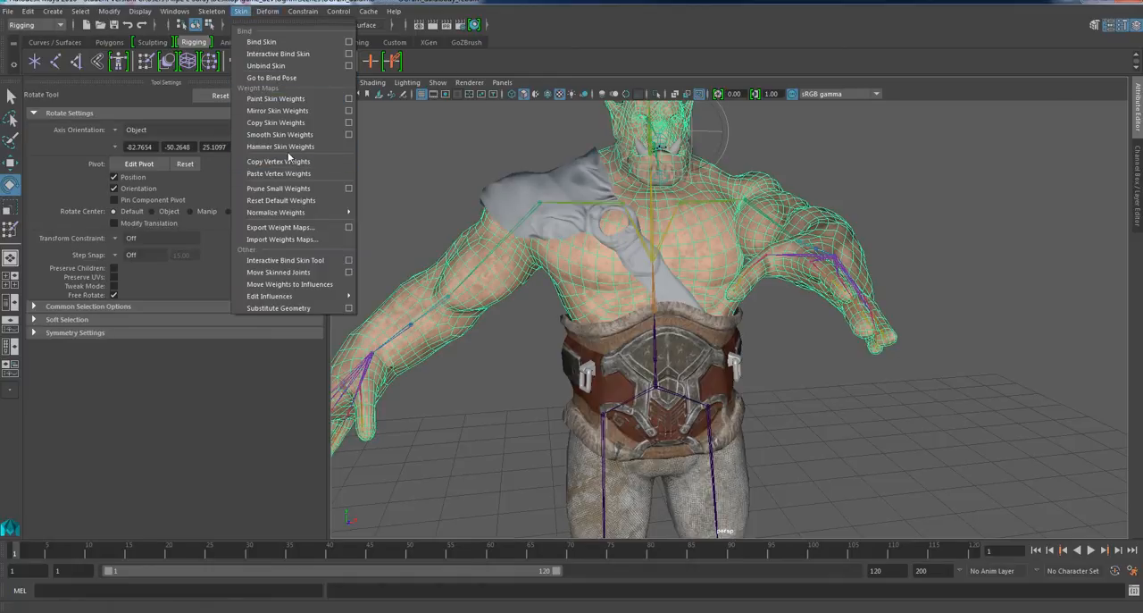
{"action": "left_click", "coordinate": [272, 77]}
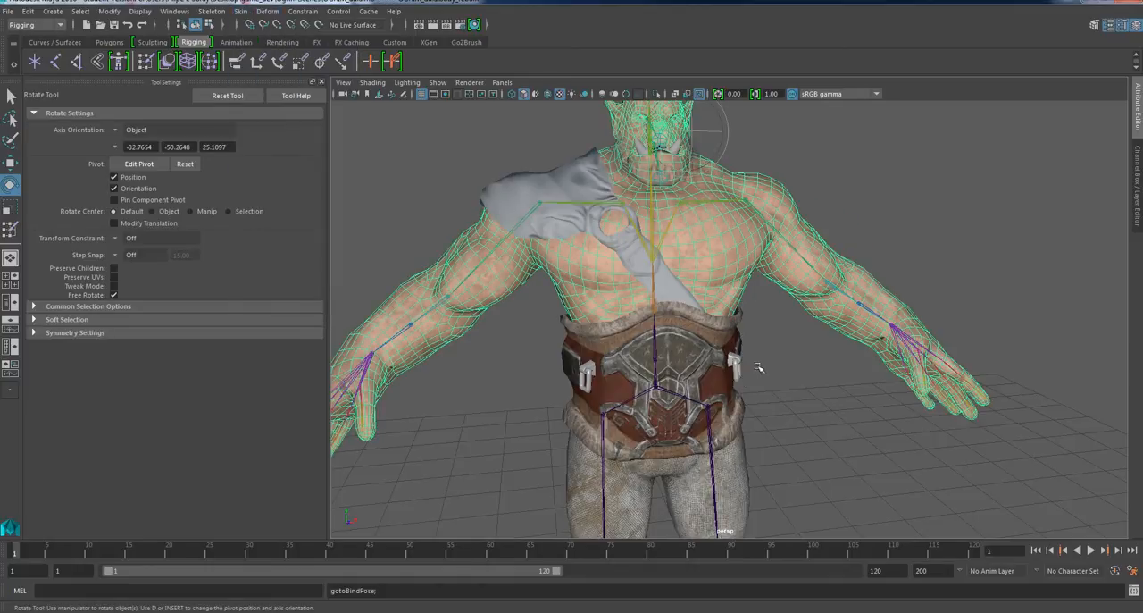
Select the full joint hierarchy from the hips joint and set a key on it at frame 1.
{"action": "left_click", "coordinate": [666, 386]}
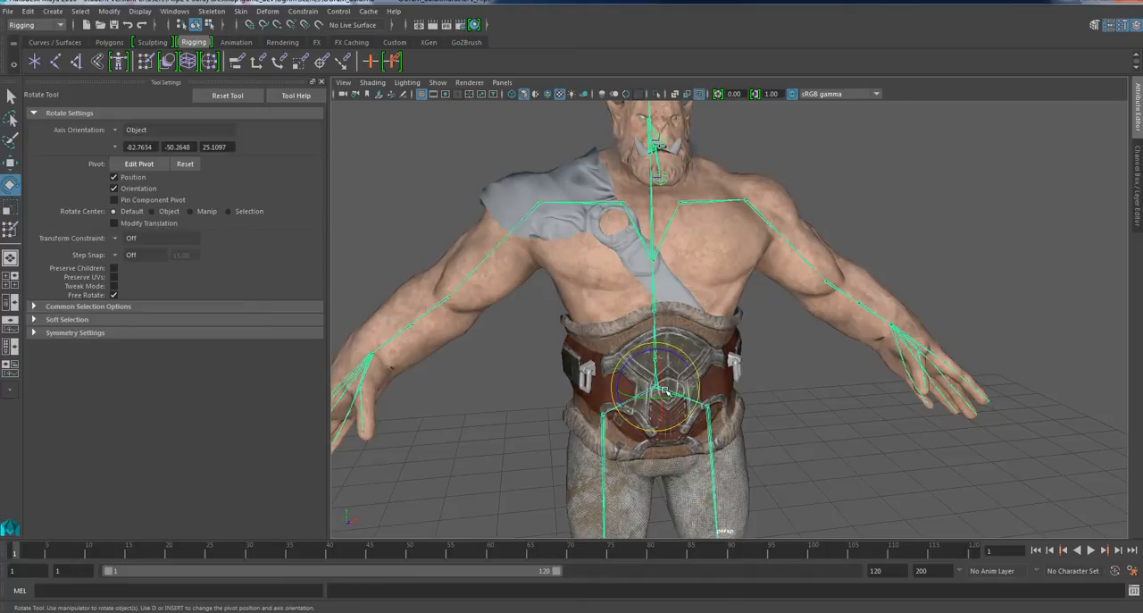
{"action": "right_click", "coordinate": [666, 390]}
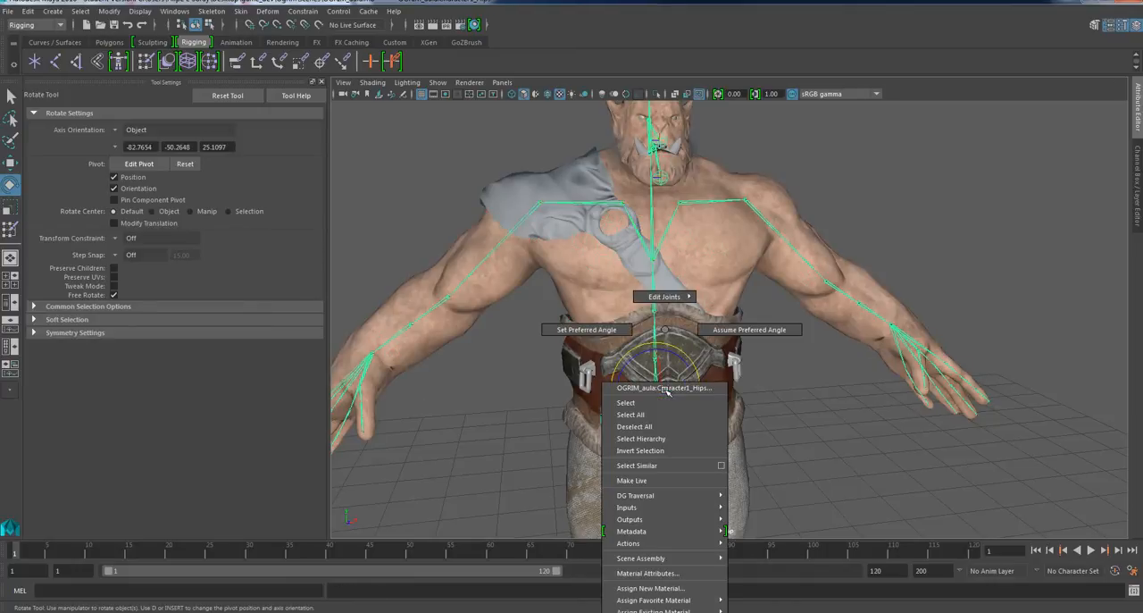
{"action": "left_click", "coordinate": [661, 438]}
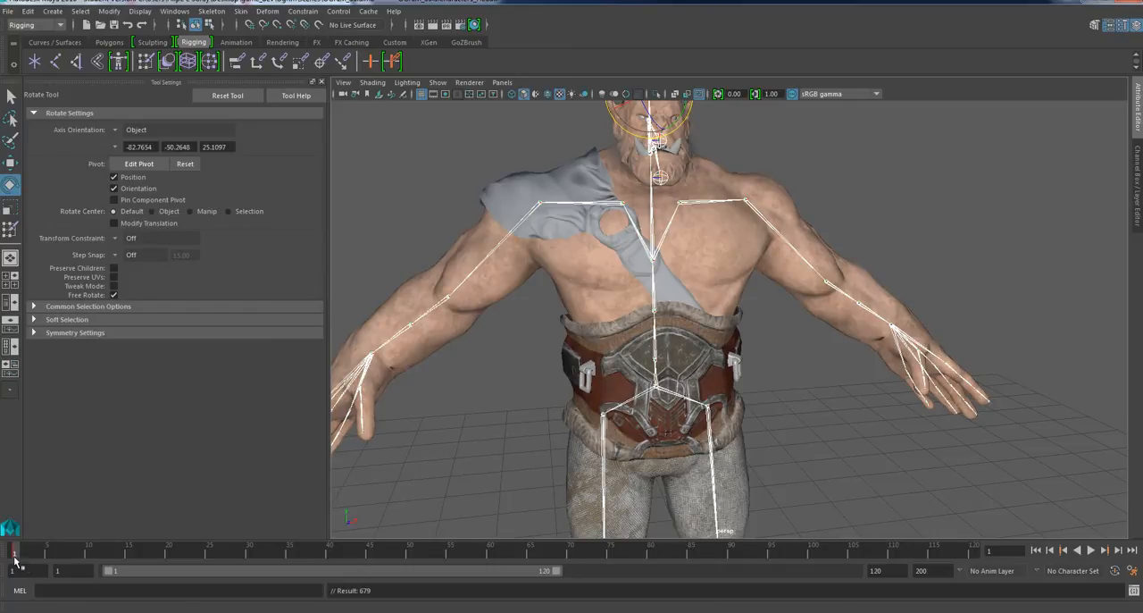
{"action": "scroll", "coordinate": [705, 308], "scroll_direction": "down", "scroll_amount": 5}
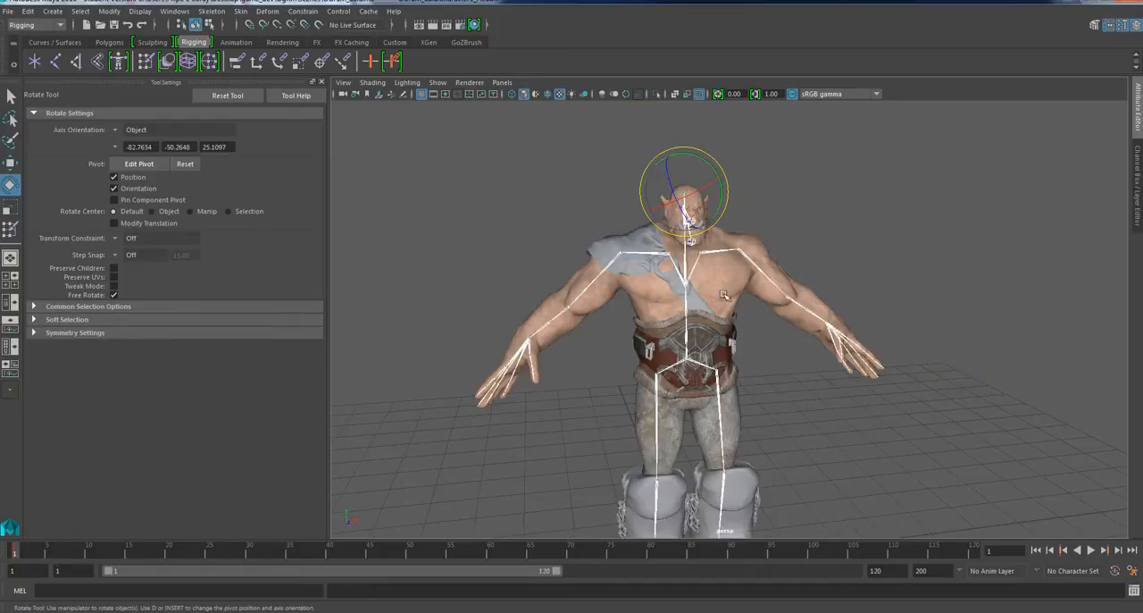
{"action": "scroll", "coordinate": [655, 369], "scroll_direction": "up", "scroll_amount": 2}
Go to frame 10 and rotate the left upper arm joint to bring the arm forward in front of the body.
{"action": "left_click_drag", "start_coordinate": [15, 551], "coordinate": [88, 546]}
{"action": "scroll", "coordinate": [661, 228], "scroll_direction": "up", "scroll_amount": 3}
{"action": "scroll", "coordinate": [660, 229], "scroll_direction": "down", "scroll_amount": 3}
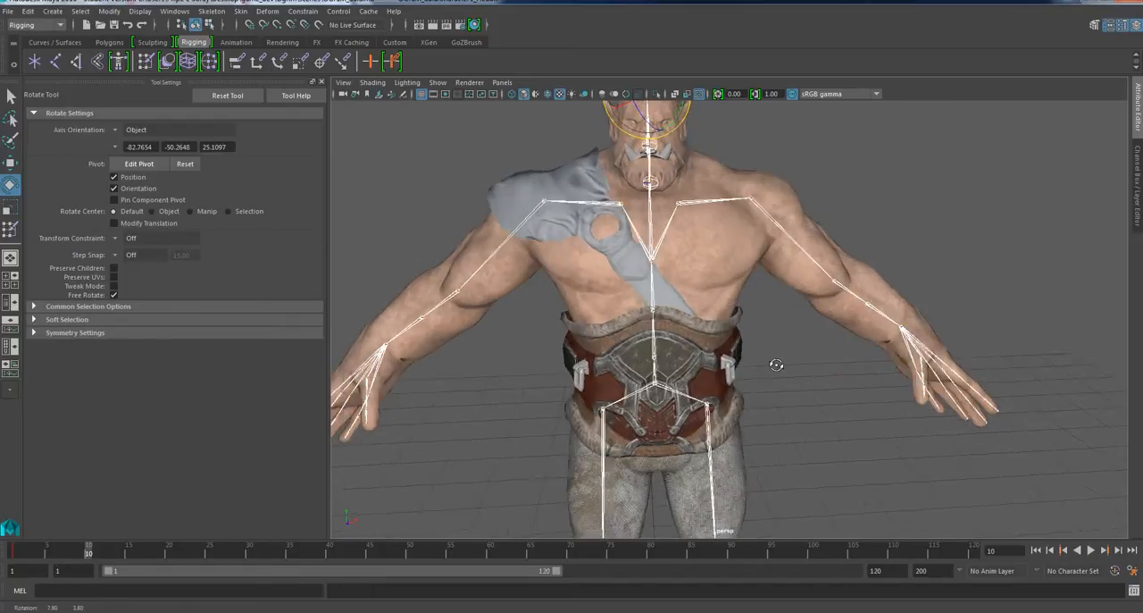
{"action": "scroll", "coordinate": [777, 355], "scroll_direction": "up", "scroll_amount": 1}
{"action": "left_click", "coordinate": [773, 302]}
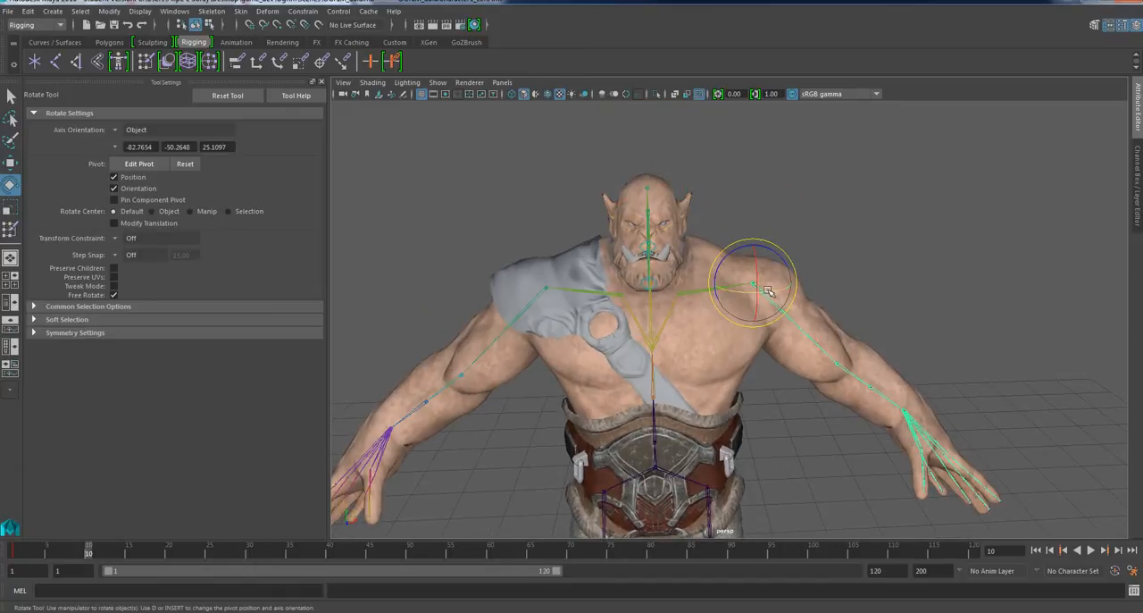
{"action": "mouse_move", "coordinate": [772, 300]}
{"action": "left_mouse_down"}
{"action": "mouse_move", "coordinate": [747, 280]}
{"action": "mouse_move", "coordinate": [764, 304]}
{"action": "left_mouse_up"}
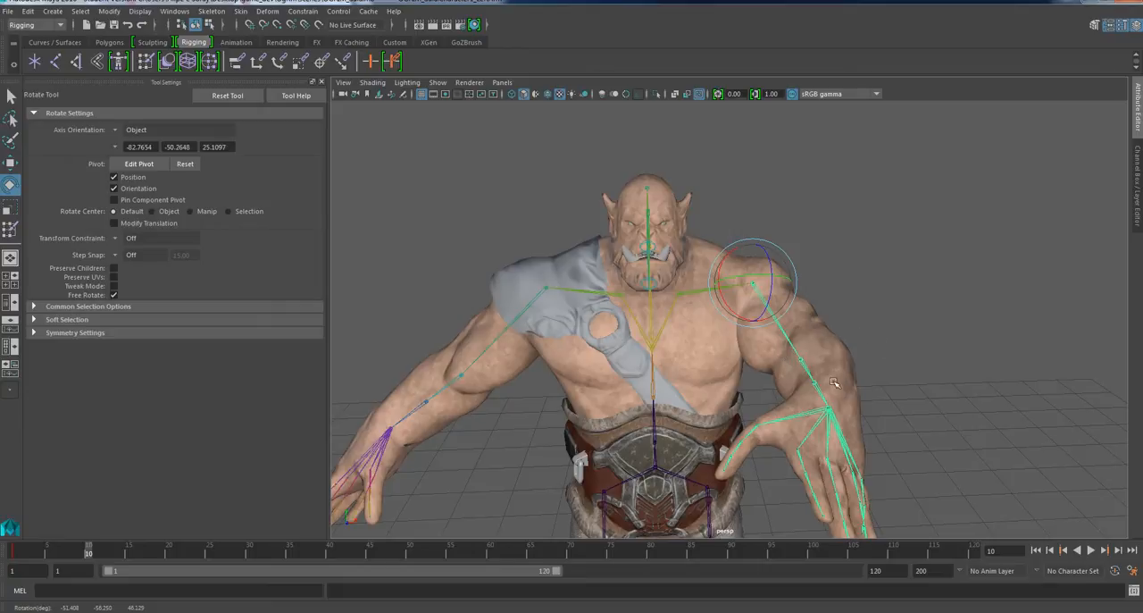
At frame 10, bend the left elbow and swing the right arm forward by rotating its upper arm and clavicle joints.
{"action": "left_click", "coordinate": [805, 366]}
{"action": "left_click_drag", "start_coordinate": [806, 368], "coordinate": [530, 314]}
{"action": "left_click", "coordinate": [545, 291]}
{"action": "left_click_drag", "start_coordinate": [541, 385], "coordinate": [572, 416], "text": "alt"}
{"action": "left_click_drag", "start_coordinate": [630, 354], "coordinate": [530, 395], "text": "alt"}
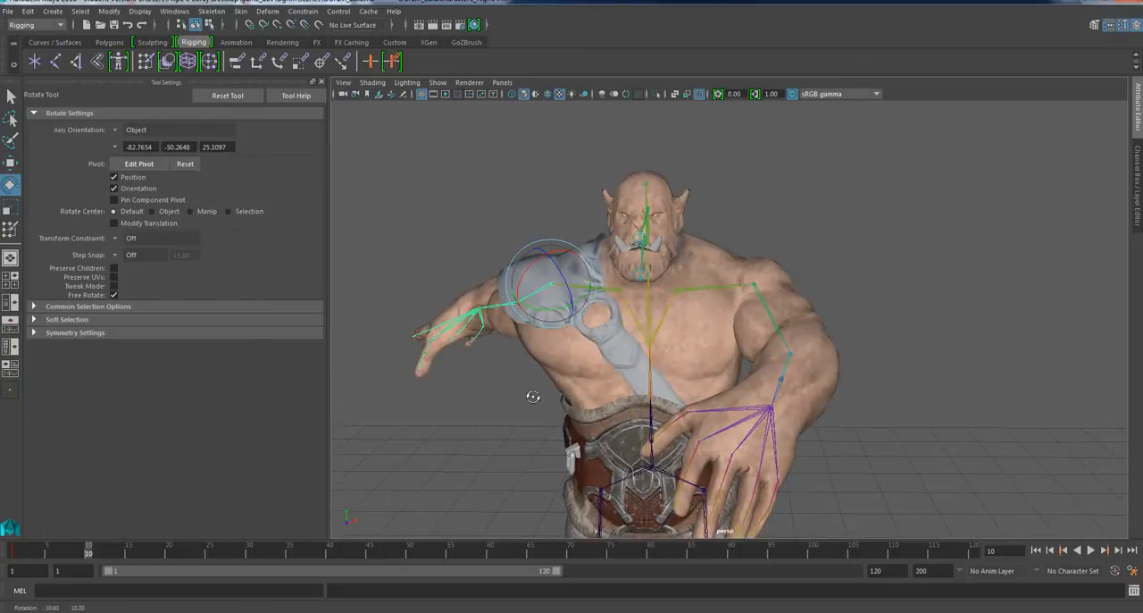
{"action": "left_click", "coordinate": [607, 284]}
{"action": "left_click_drag", "start_coordinate": [609, 299], "coordinate": [665, 403]}
Select the full joint hierarchy from the hips joint and set a key on it at frame 10.
{"action": "middle_click_drag", "start_coordinate": [665, 402], "coordinate": [694, 232], "text": "alt"}
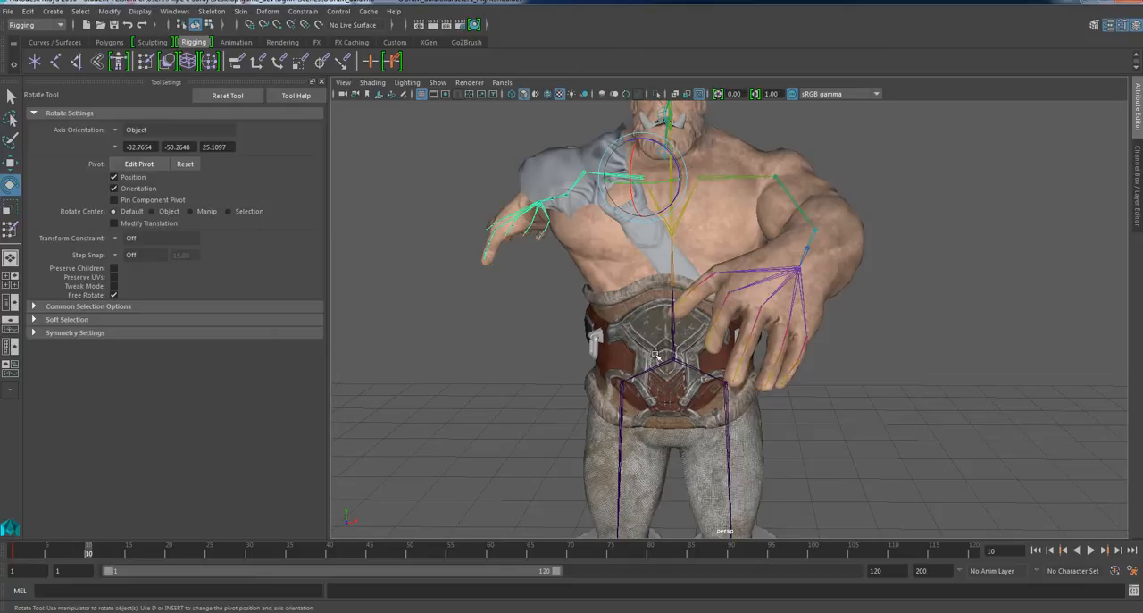
{"action": "left_click", "coordinate": [658, 365]}
{"action": "left_click", "coordinate": [661, 364]}
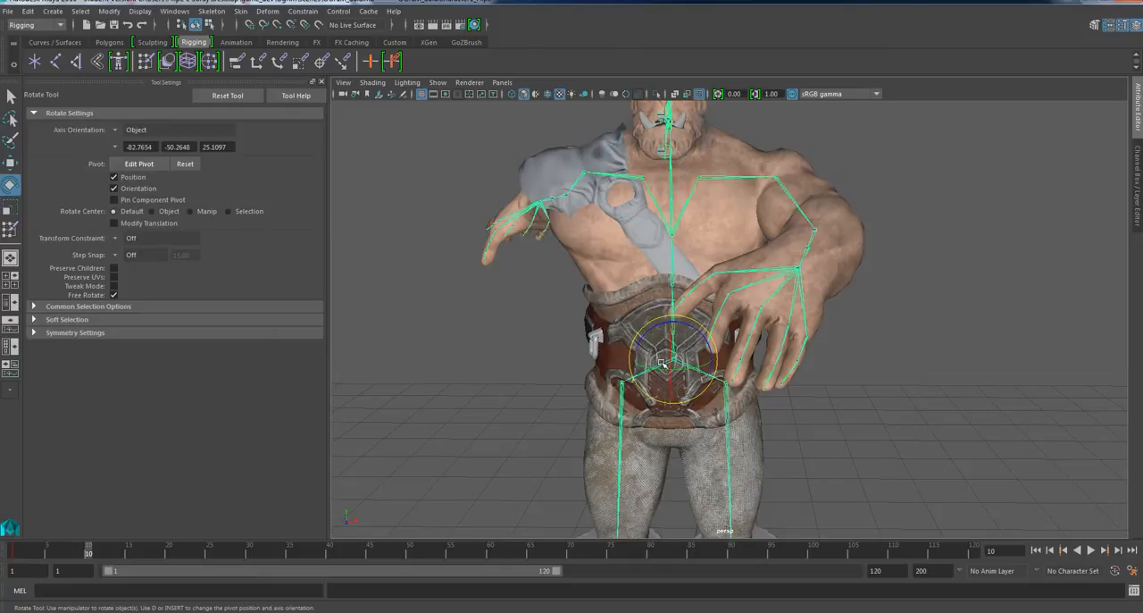
{"action": "right_click_drag", "start_coordinate": [663, 364], "coordinate": [654, 438]}
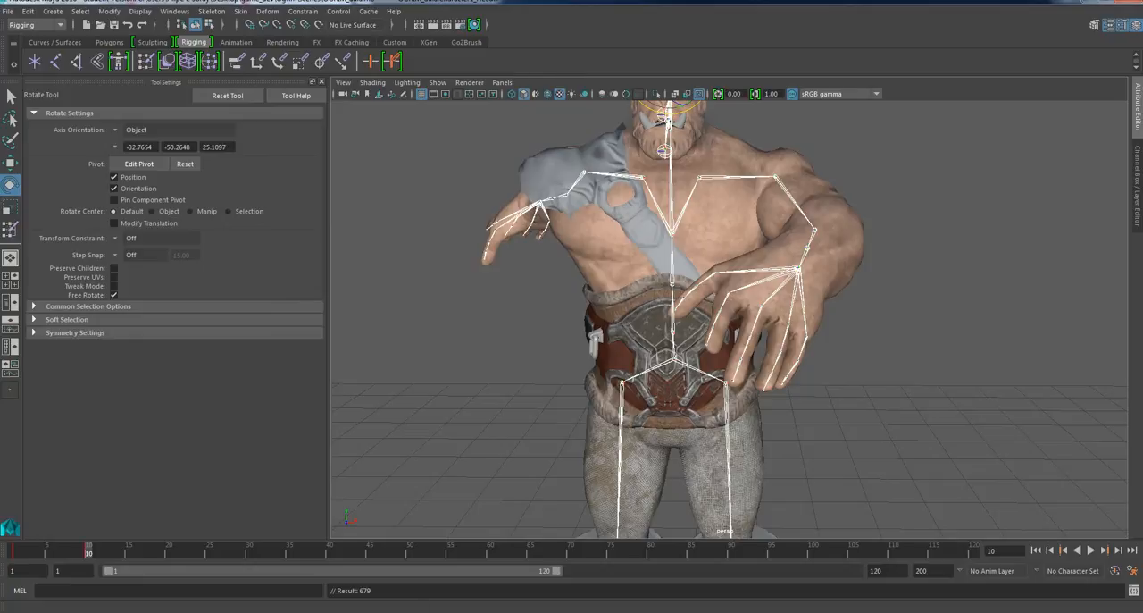
Scrub the timeline between frames 1 and 15 and examine the left shoulder, armpit and chest deformation from several angles.
{"action": "left_click_drag", "start_coordinate": [92, 551], "coordinate": [15, 559]}
{"action": "scroll", "coordinate": [455, 354], "scroll_direction": "down", "scroll_amount": 3}
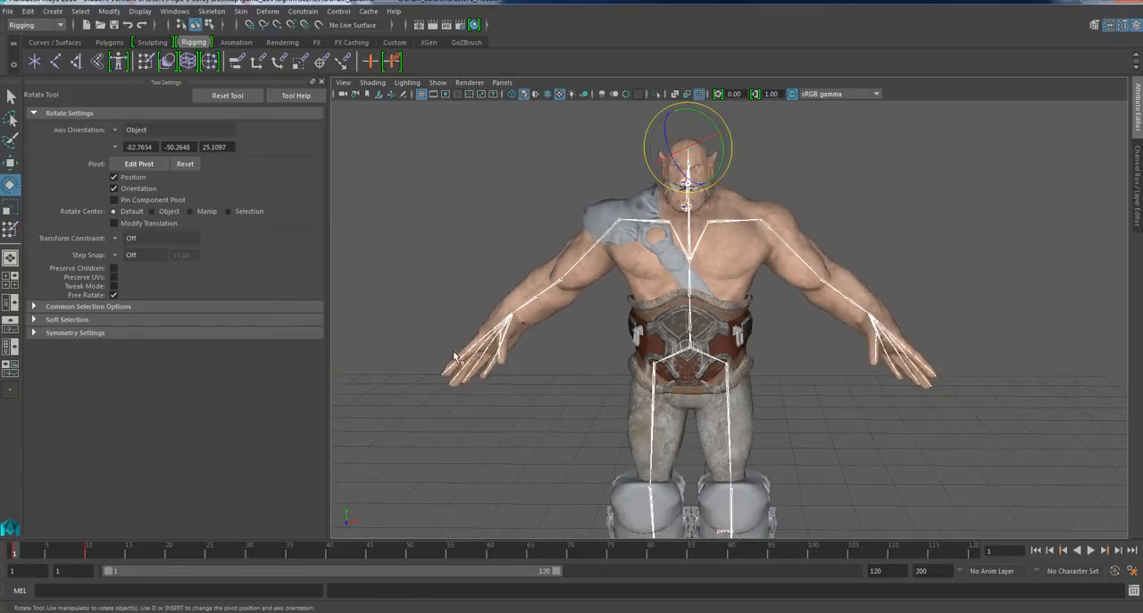
{"action": "middle_click_drag", "start_coordinate": [506, 341], "coordinate": [490, 404], "text": "alt"}
{"action": "scroll", "coordinate": [517, 402], "scroll_direction": "up", "scroll_amount": 3}
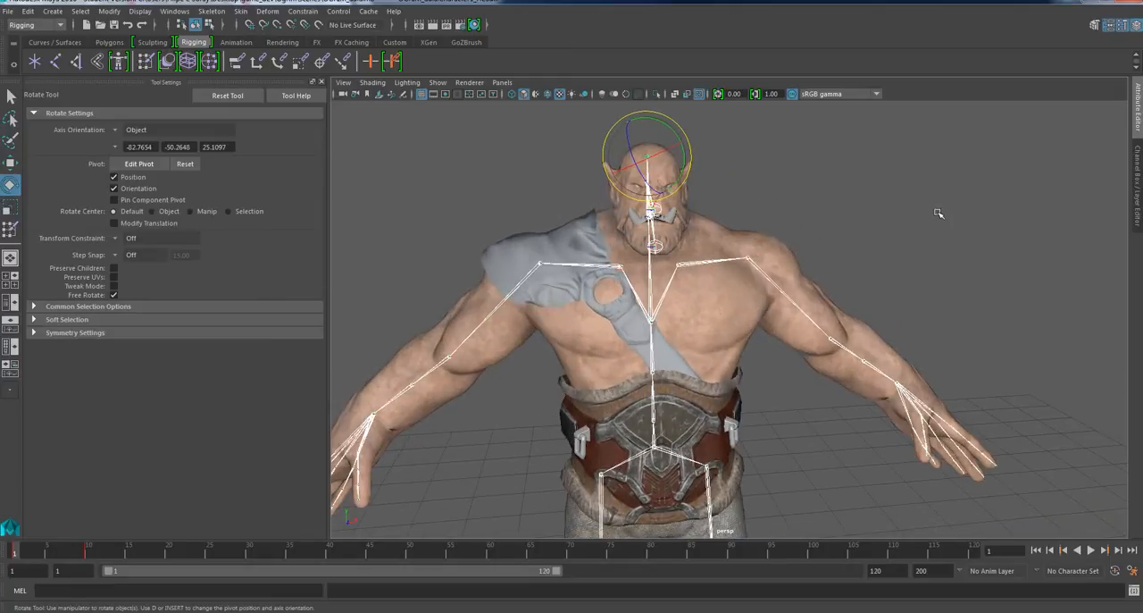
{"action": "left_click", "coordinate": [938, 212]}
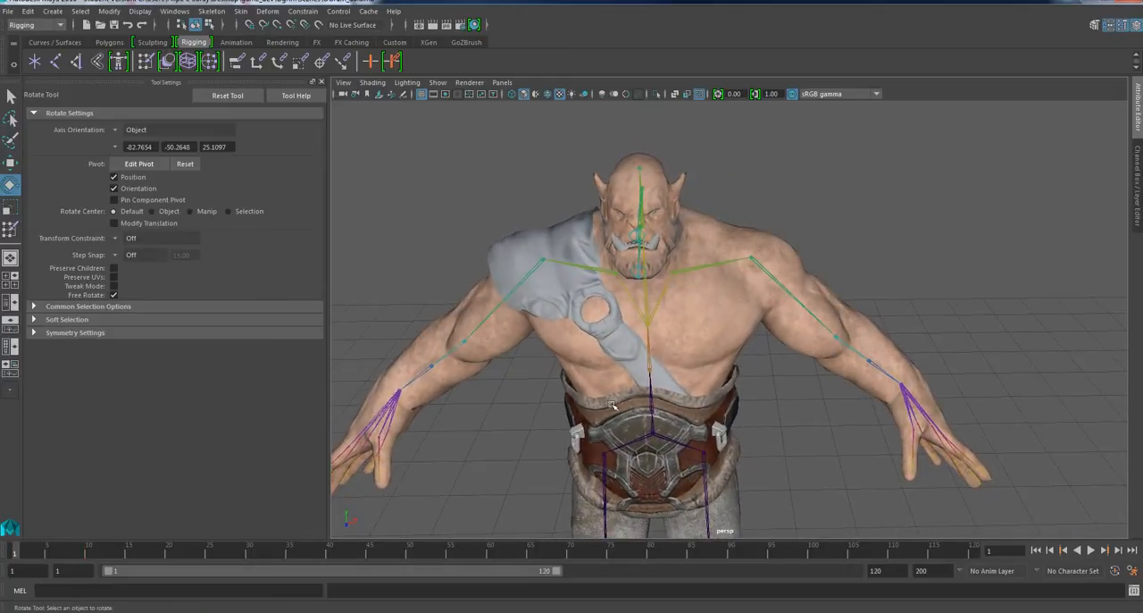
{"action": "left_click_drag", "start_coordinate": [17, 553], "coordinate": [130, 555]}
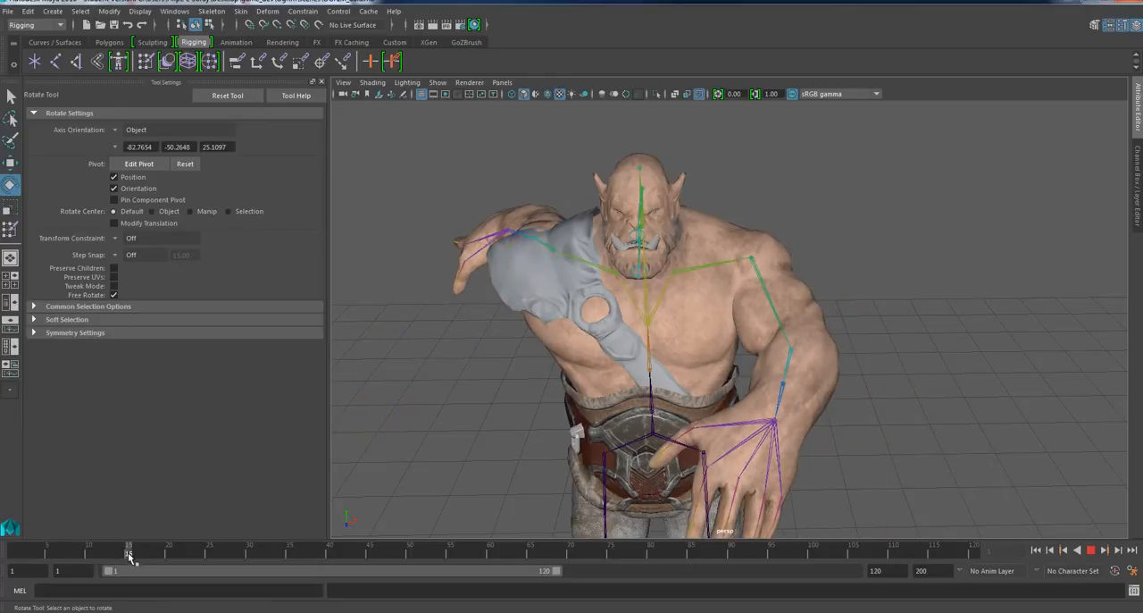
{"action": "left_click_drag", "start_coordinate": [603, 274], "coordinate": [791, 297], "text": "alt"}
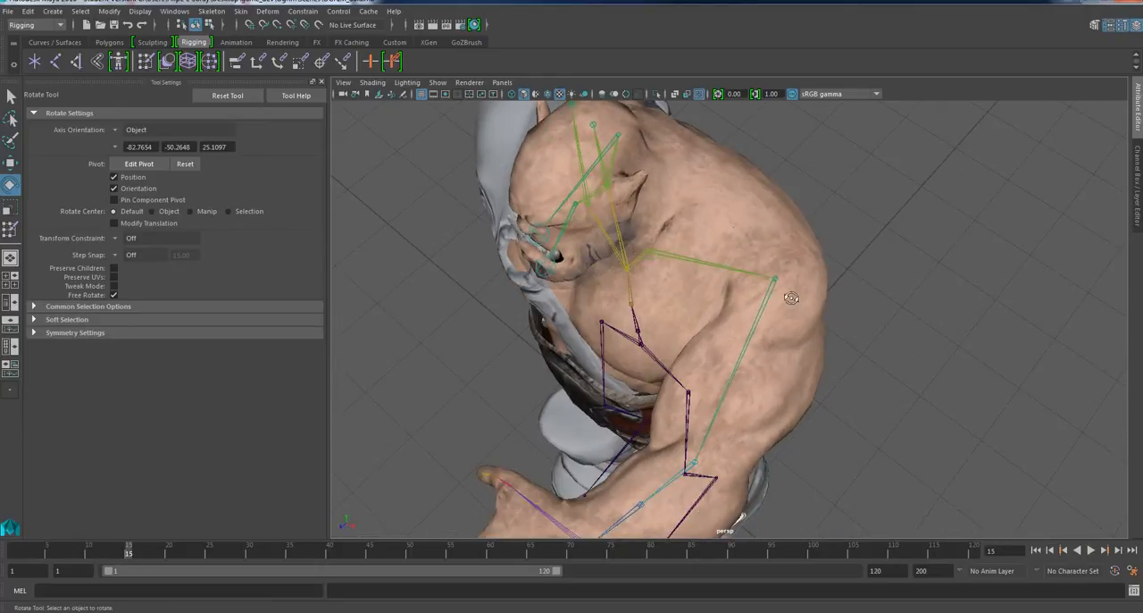
{"action": "scroll", "coordinate": [791, 298], "scroll_direction": "up", "scroll_amount": 4}
{"action": "left_click_drag", "start_coordinate": [717, 378], "coordinate": [791, 333], "text": "alt"}
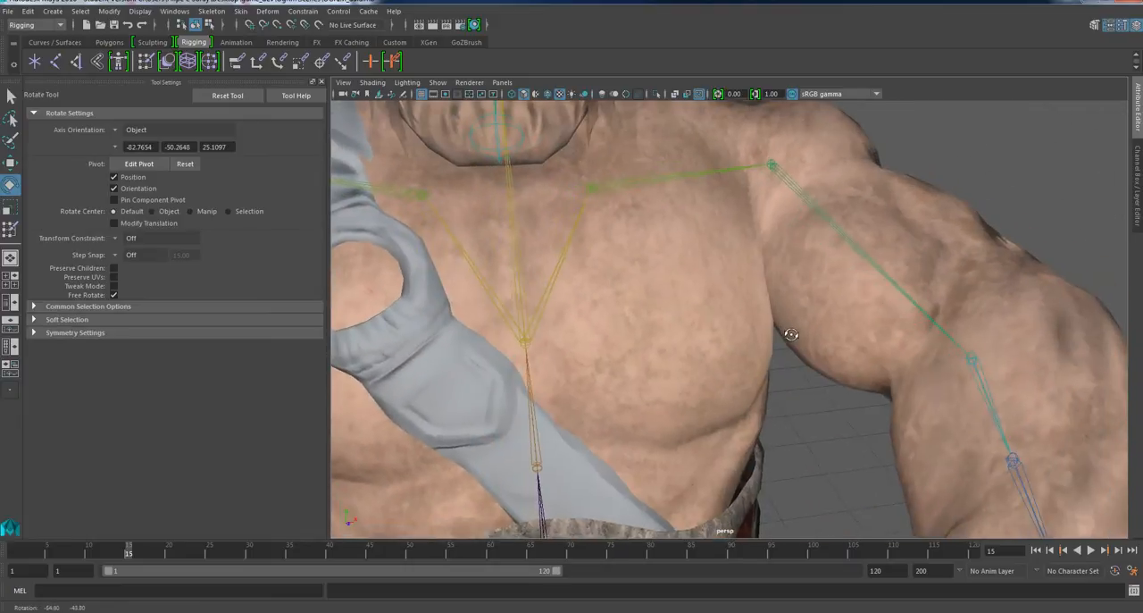
{"action": "left_click_drag", "start_coordinate": [756, 370], "coordinate": [711, 330], "text": "alt"}
Select the body mesh, return the skeleton to its bind pose, and clear the selection.
{"action": "left_click", "coordinate": [733, 406]}
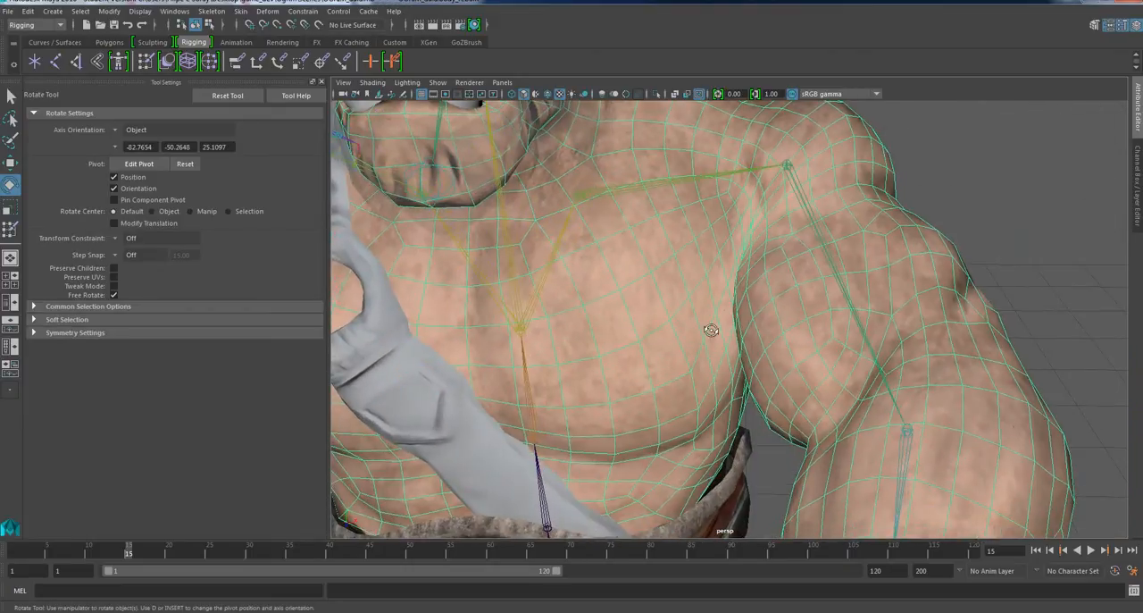
{"action": "scroll", "coordinate": [711, 330], "scroll_direction": "down", "scroll_amount": 5}
{"action": "scroll", "coordinate": [688, 335], "scroll_direction": "up", "scroll_amount": 3}
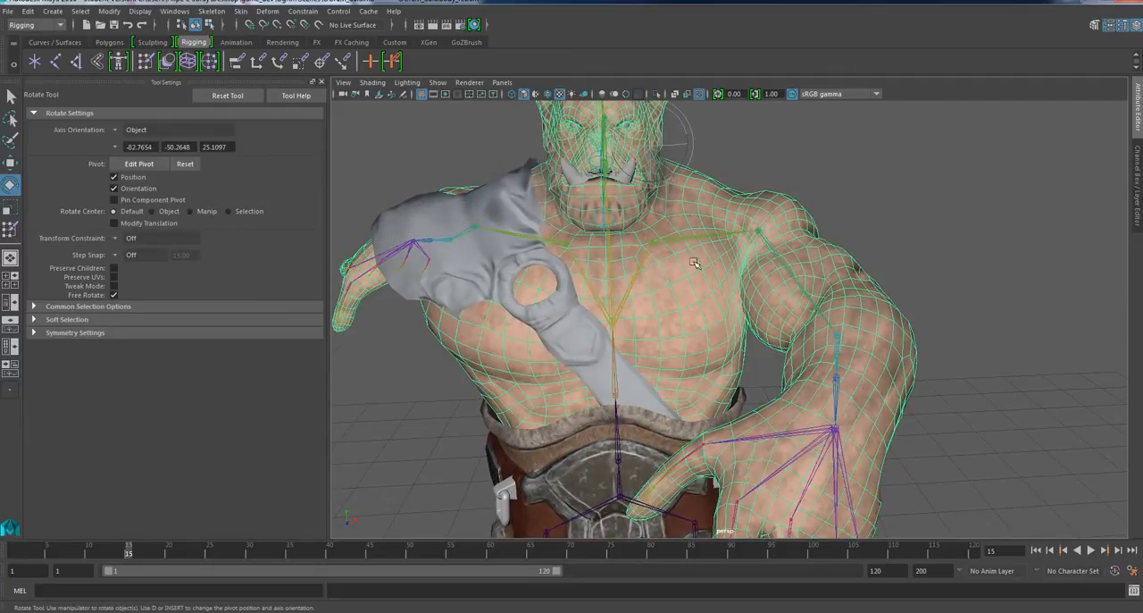
{"action": "left_click", "coordinate": [240, 11]}
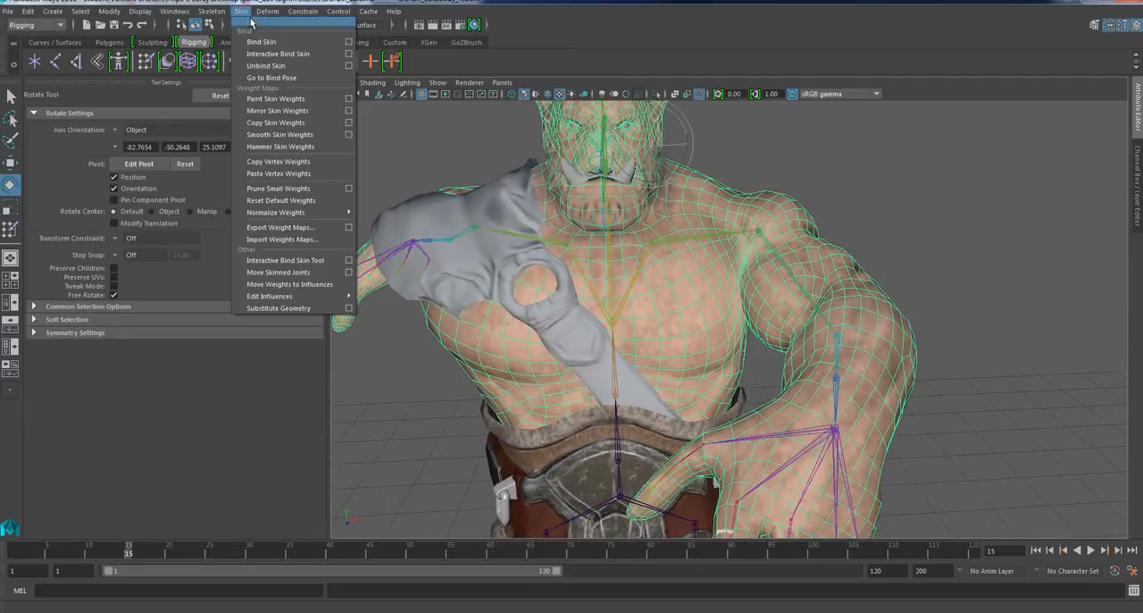
{"action": "left_click", "coordinate": [254, 79]}
{"action": "scroll", "coordinate": [755, 299], "scroll_direction": "down", "scroll_amount": 3}
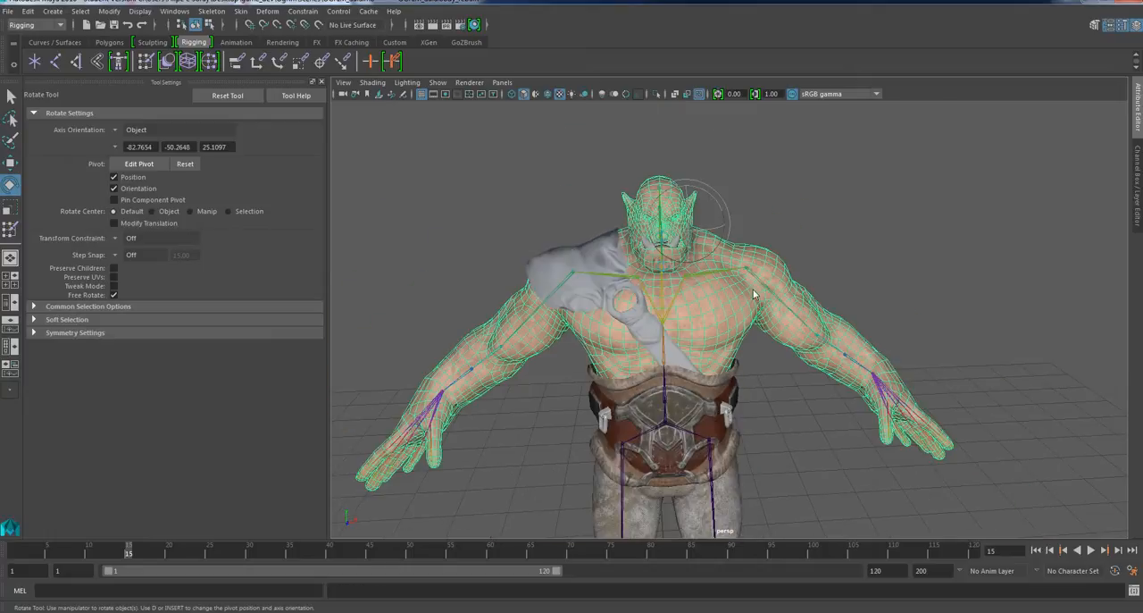
{"action": "left_click", "coordinate": [777, 181]}
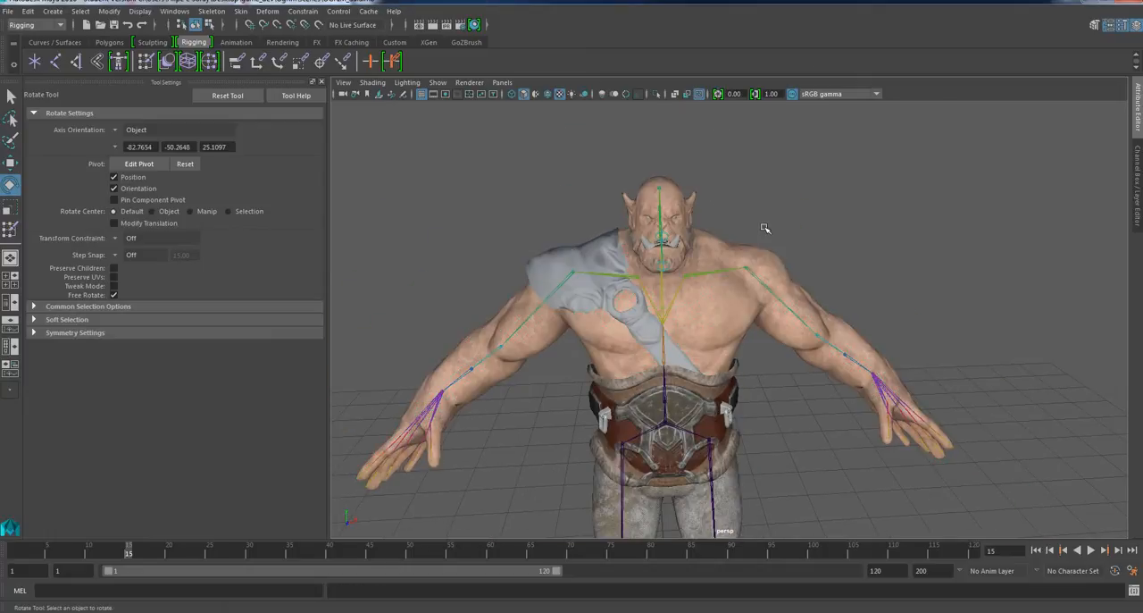
{"action": "scroll", "coordinate": [761, 302], "scroll_direction": "up", "scroll_amount": 2}
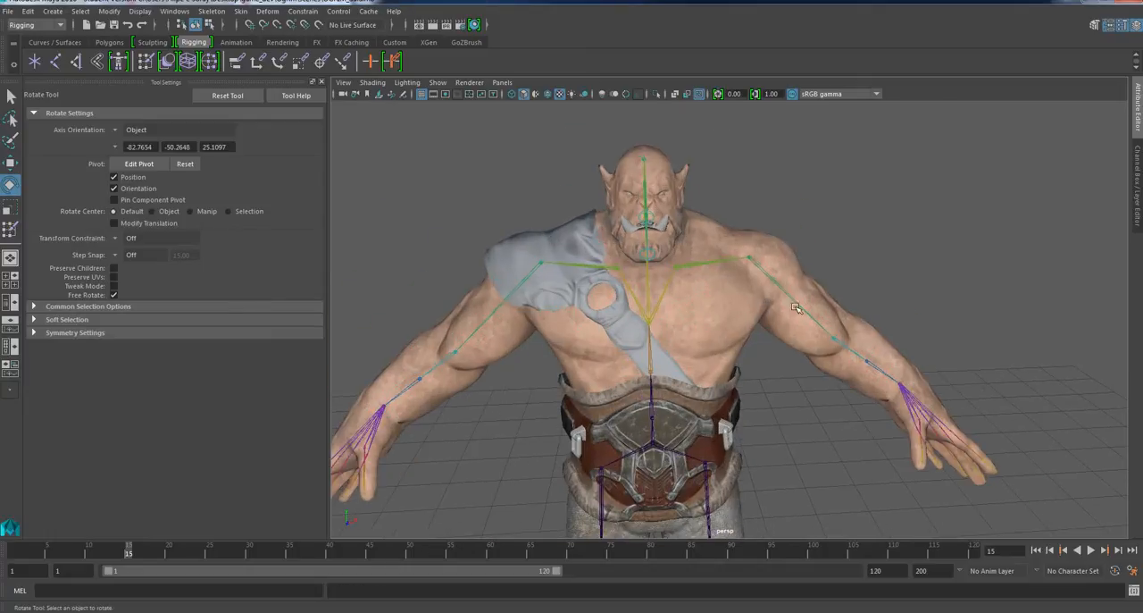
Hide the shoulder armour, belt, leg and face accessory meshes, leaving only the body mesh and skeleton displayed.
{"action": "left_click", "coordinate": [705, 311]}
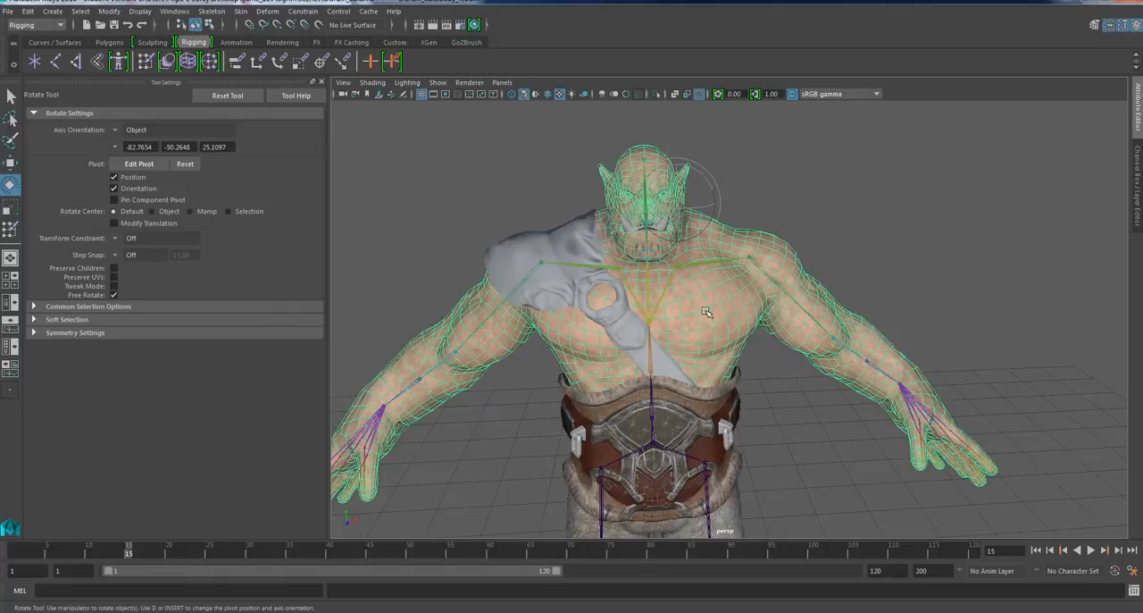
{"action": "left_click", "coordinate": [653, 444]}
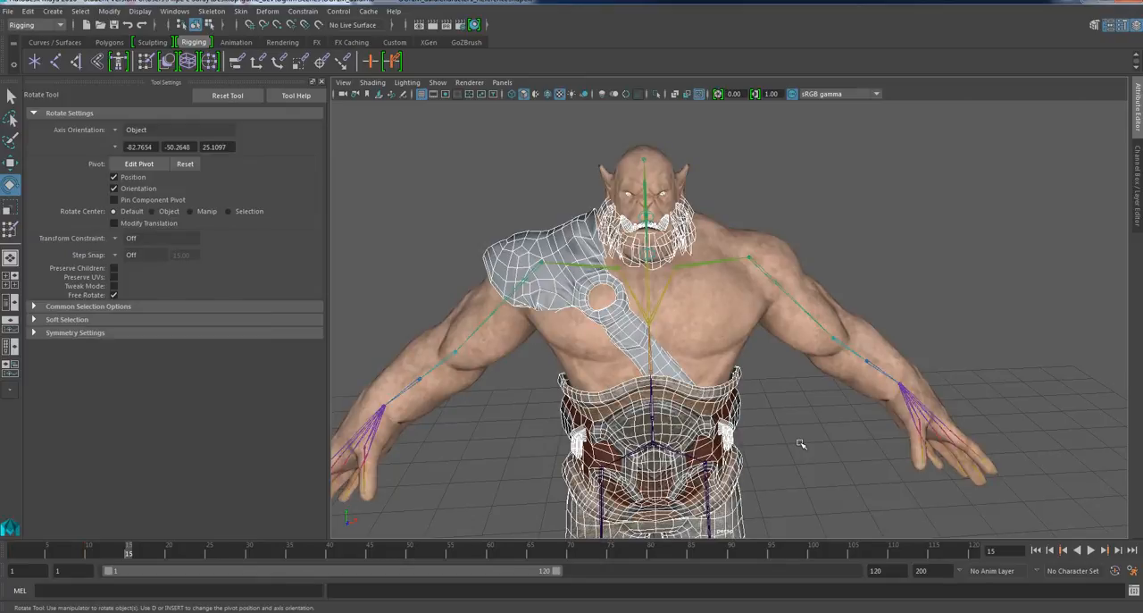
{"action": "key", "text": "h"}
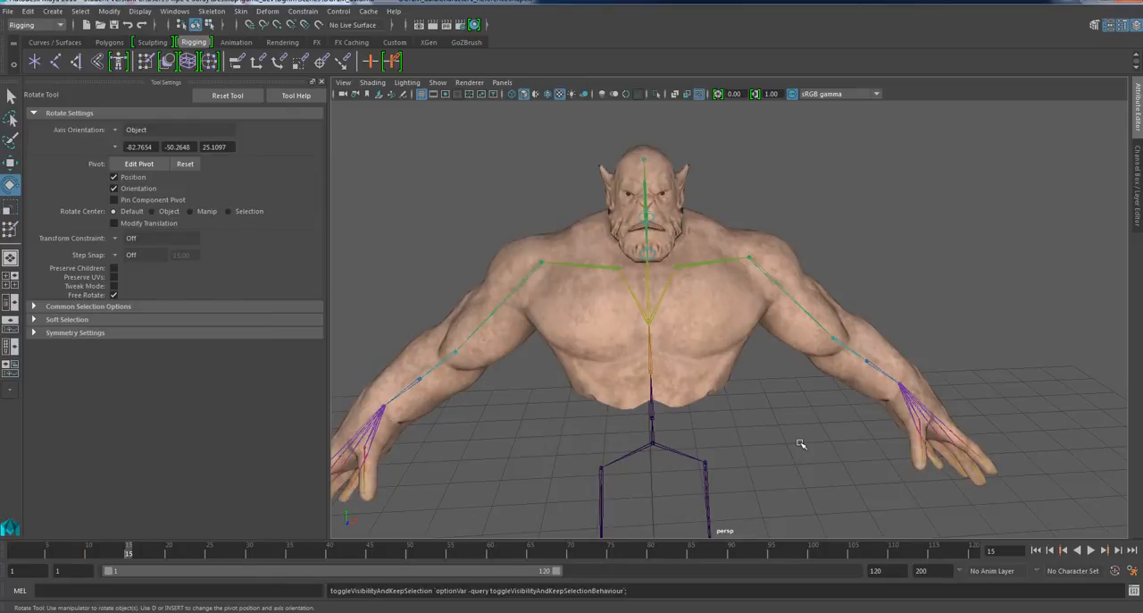
Rotate the right and left upper arm joints to compare how both shoulders deform, and undo the last arm rotation.
{"action": "scroll", "coordinate": [710, 418], "scroll_direction": "up", "scroll_amount": 4}
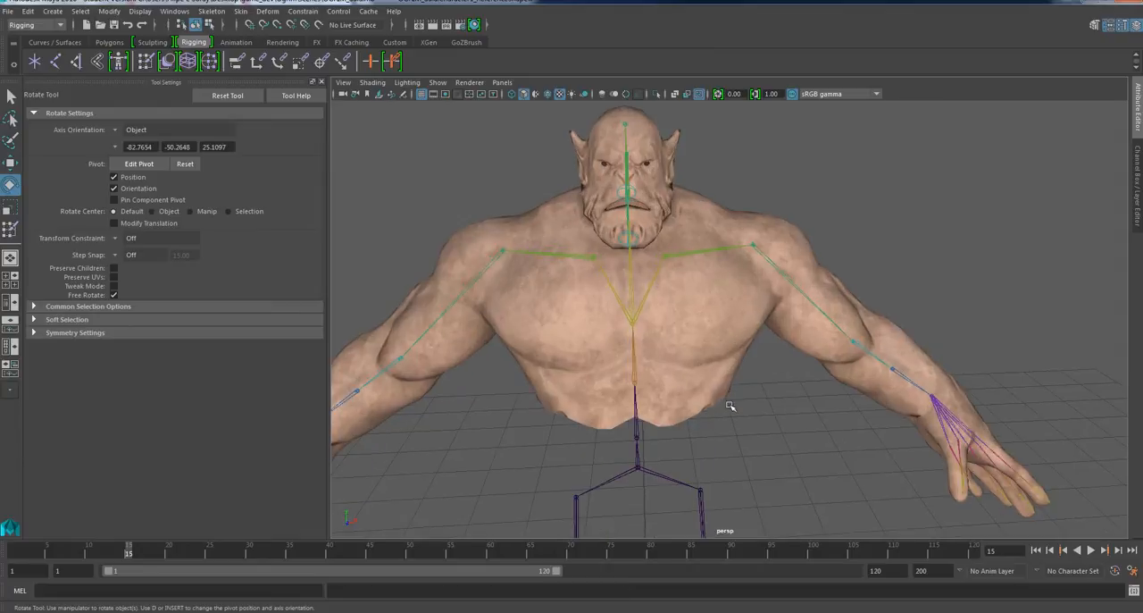
{"action": "middle_click_drag", "start_coordinate": [756, 313], "coordinate": [772, 258], "text": "alt"}
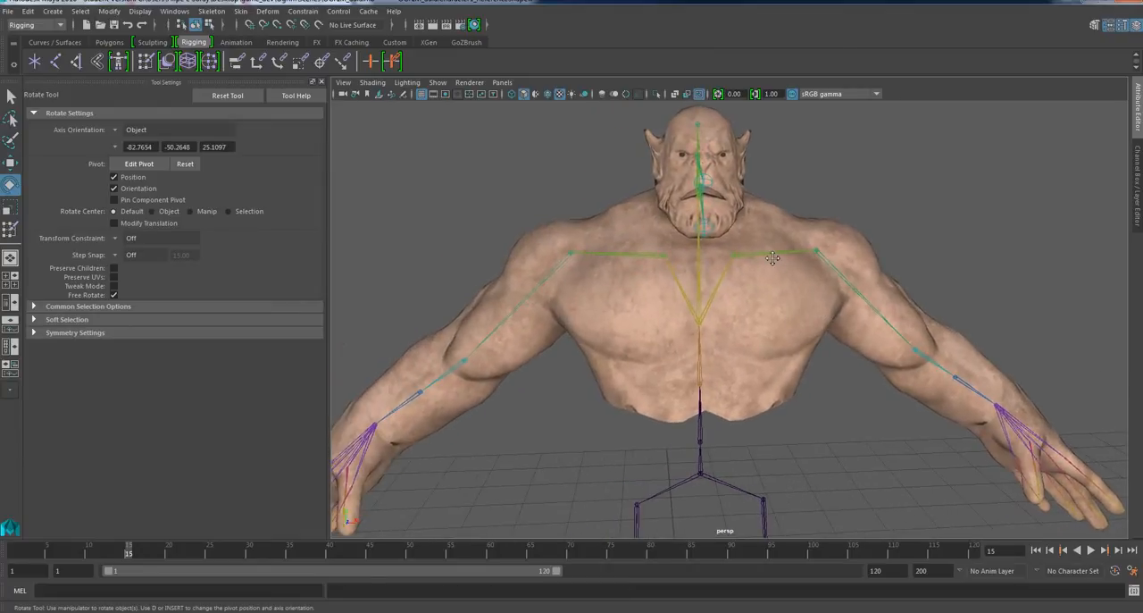
{"action": "left_click", "coordinate": [568, 256]}
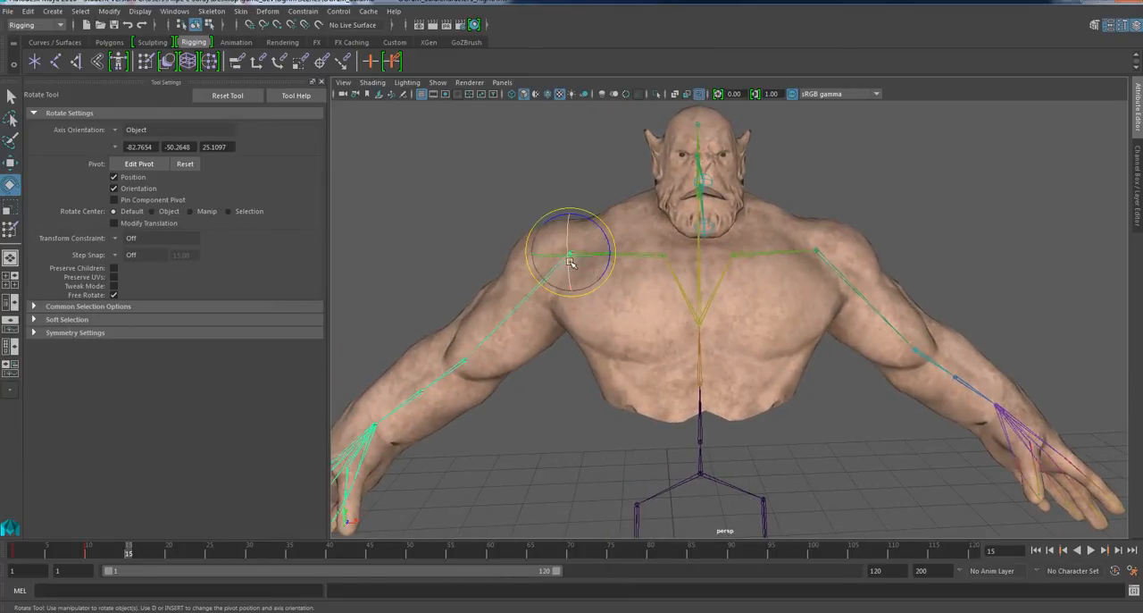
{"action": "left_click_drag", "start_coordinate": [597, 215], "coordinate": [625, 257]}
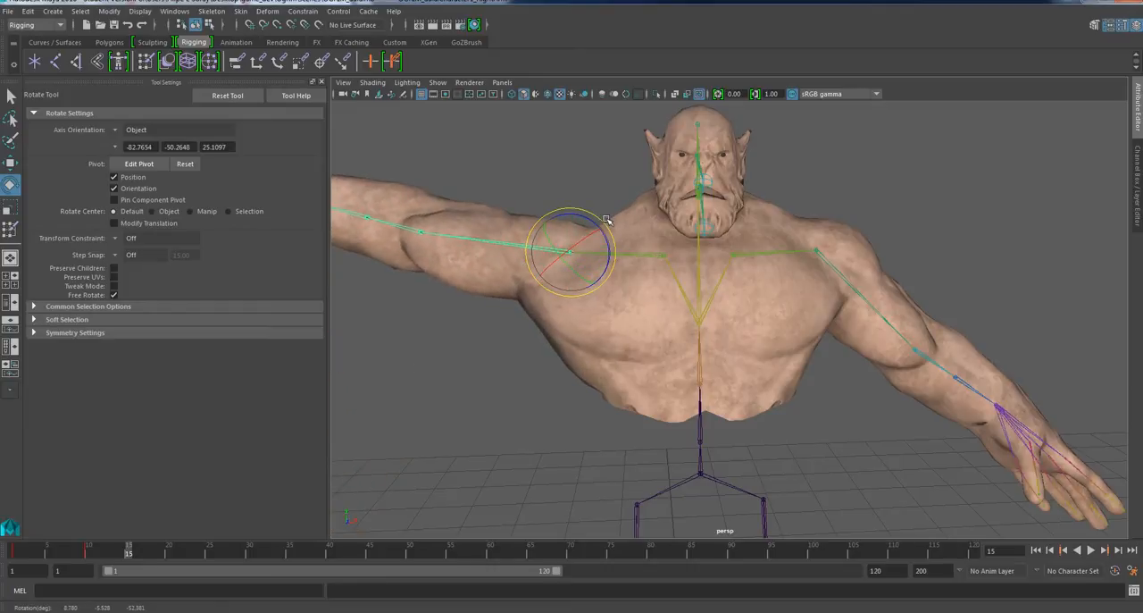
{"action": "left_click_drag", "start_coordinate": [606, 219], "coordinate": [559, 193]}
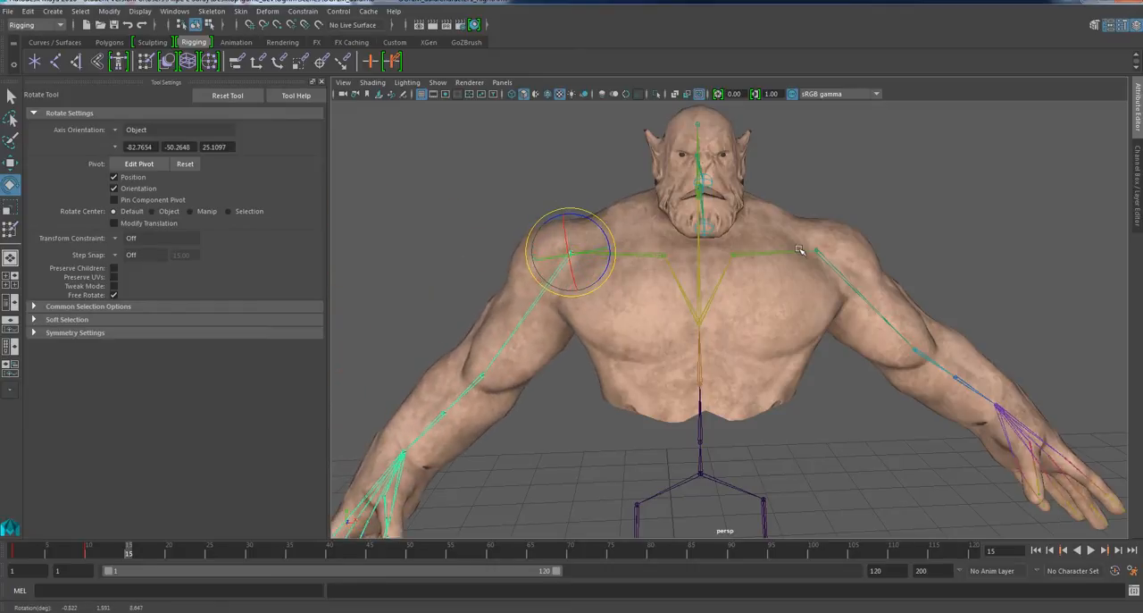
{"action": "left_click", "coordinate": [821, 257]}
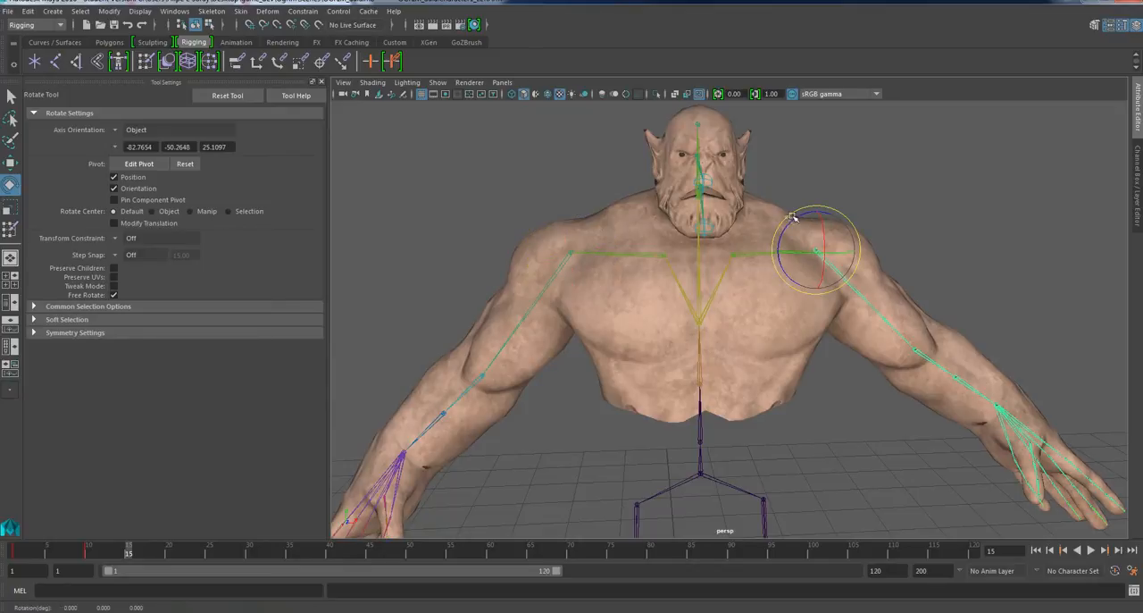
{"action": "left_click_drag", "start_coordinate": [792, 223], "coordinate": [772, 234]}
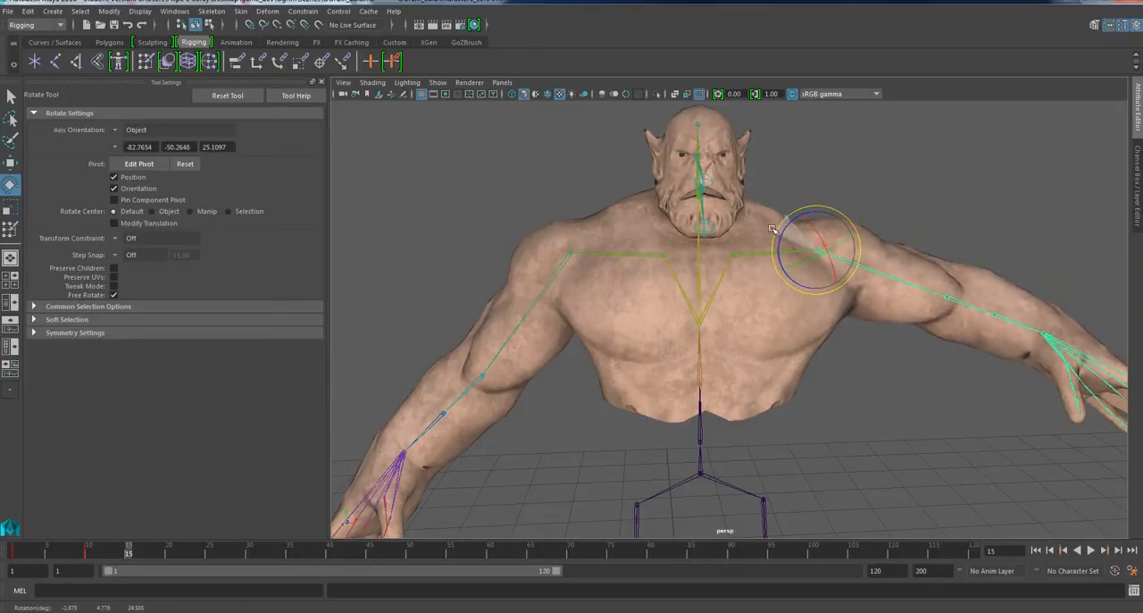
{"action": "key", "text": "ctrl+z"}
Select the body mesh and reset both arms to the bind pose.
{"action": "left_click", "coordinate": [731, 307]}
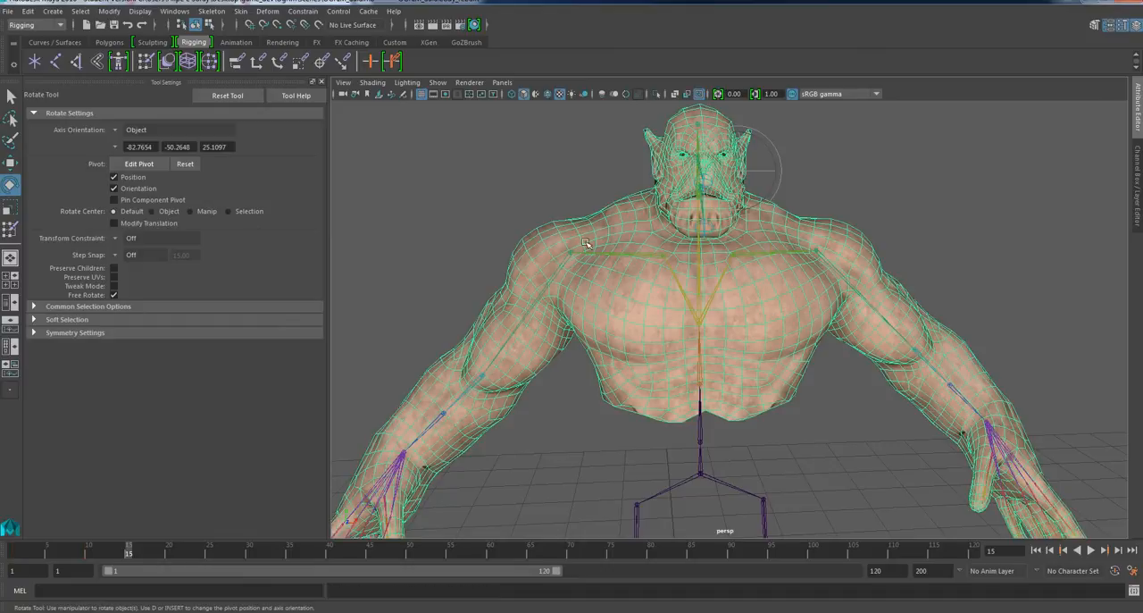
{"action": "left_click", "coordinate": [241, 10]}
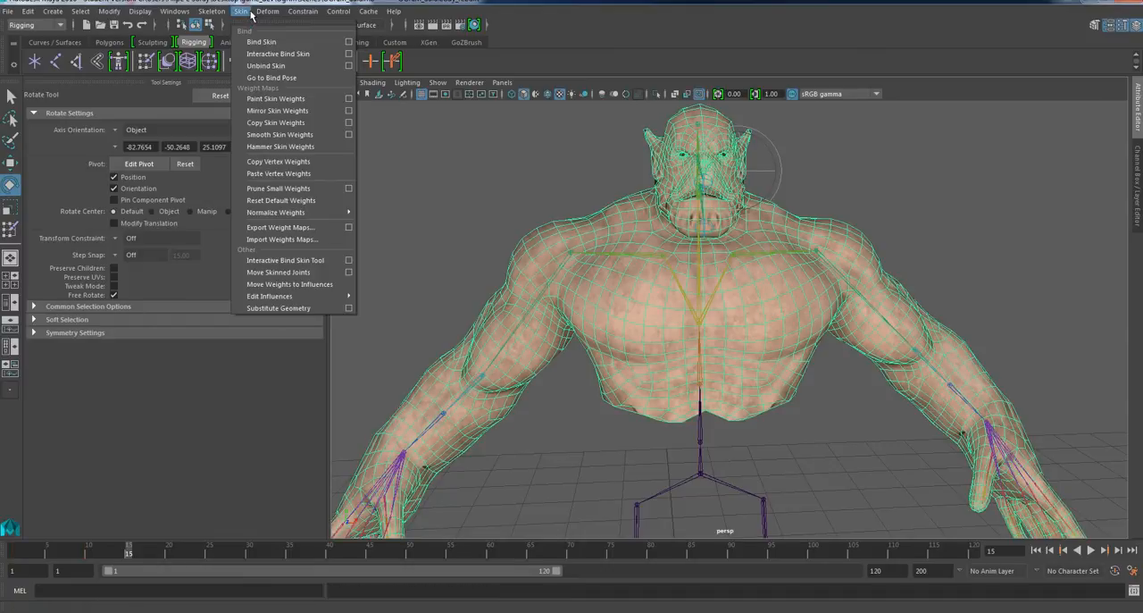
{"action": "left_click", "coordinate": [292, 78]}
{"action": "left_click_drag", "start_coordinate": [863, 349], "coordinate": [817, 344], "text": "alt"}
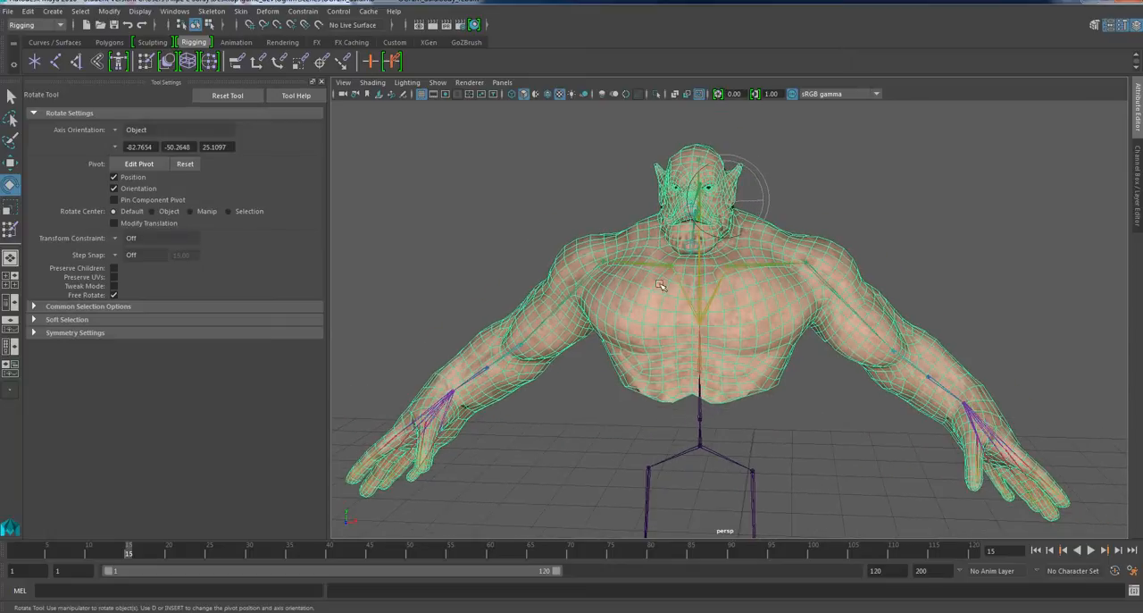
Mirror the body mesh's skin weights across YZ from +X to -X, using Closest point on surface and Closest joint association.
{"action": "left_click", "coordinate": [242, 11]}
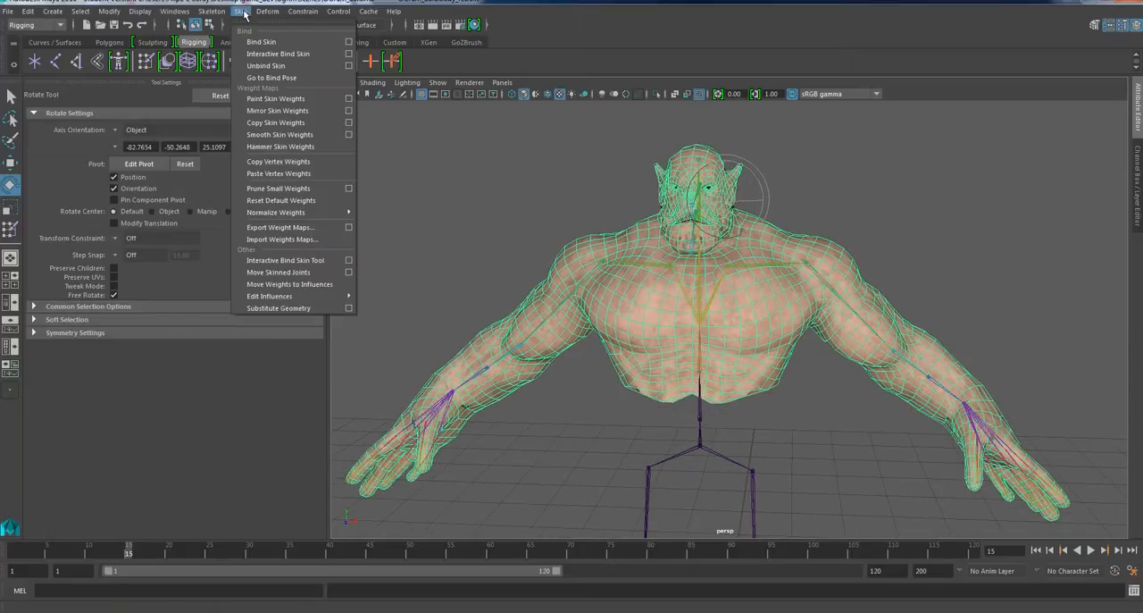
{"action": "left_click", "coordinate": [350, 111]}
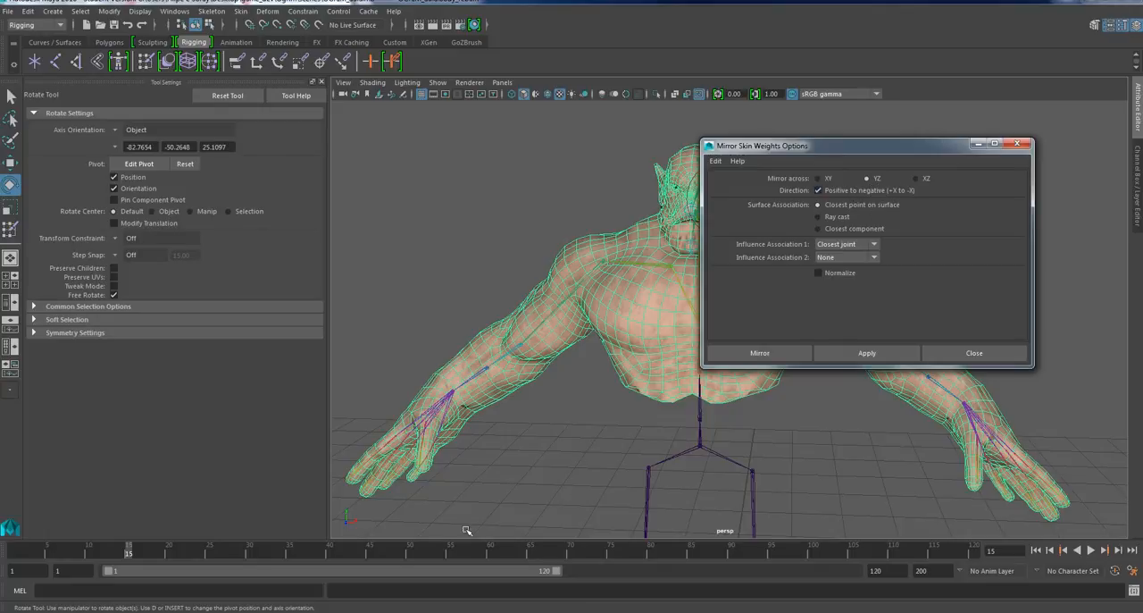
{"action": "left_click", "coordinate": [317, 84]}
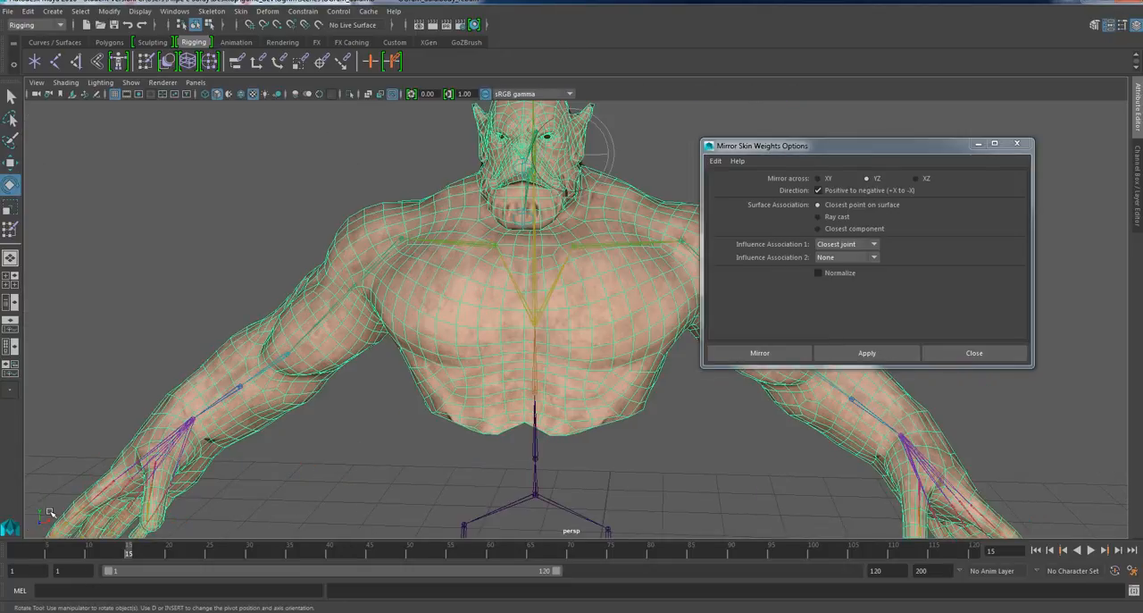
{"action": "middle_click_drag", "start_coordinate": [55, 513], "coordinate": [90, 511], "text": "alt"}
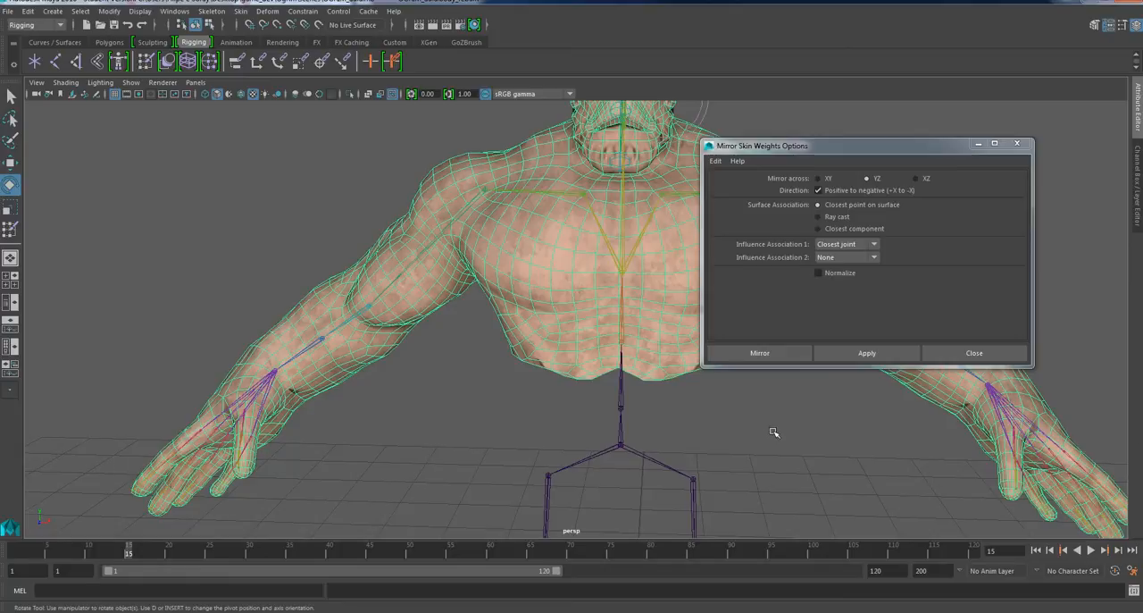
{"action": "left_click_drag", "start_coordinate": [759, 453], "coordinate": [773, 424], "text": "alt"}
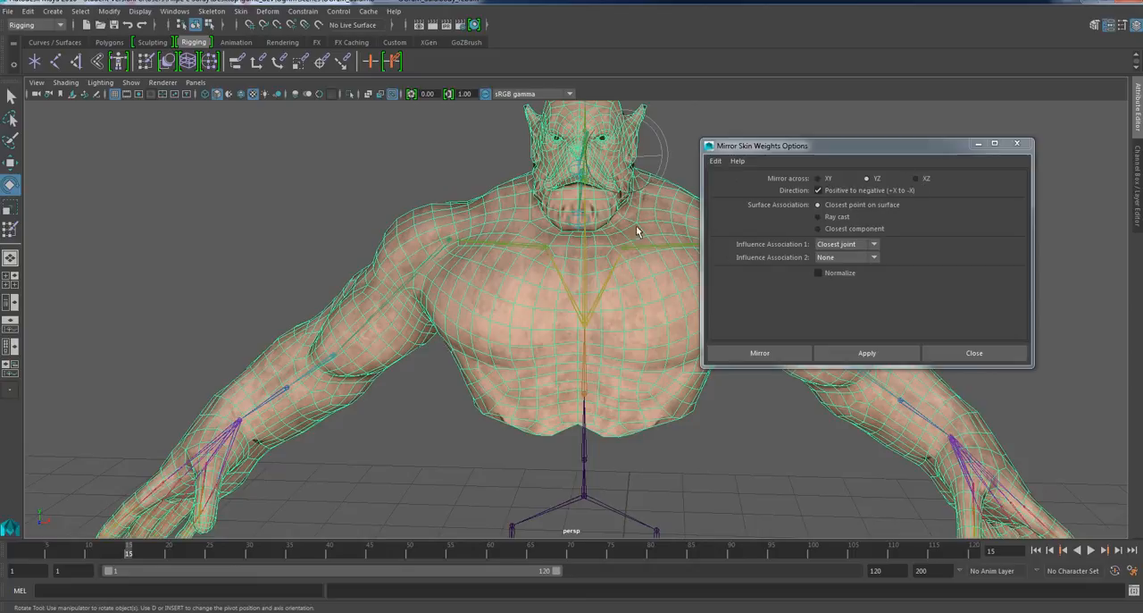
{"action": "scroll", "coordinate": [548, 143], "scroll_direction": "down", "scroll_amount": 2}
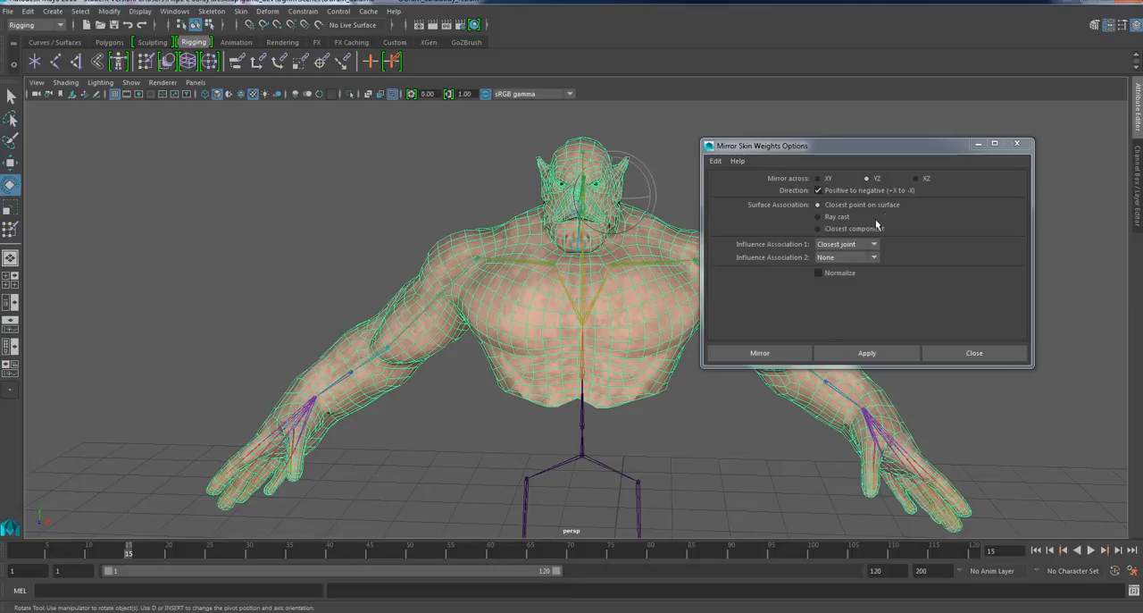
{"action": "left_click", "coordinate": [760, 353]}
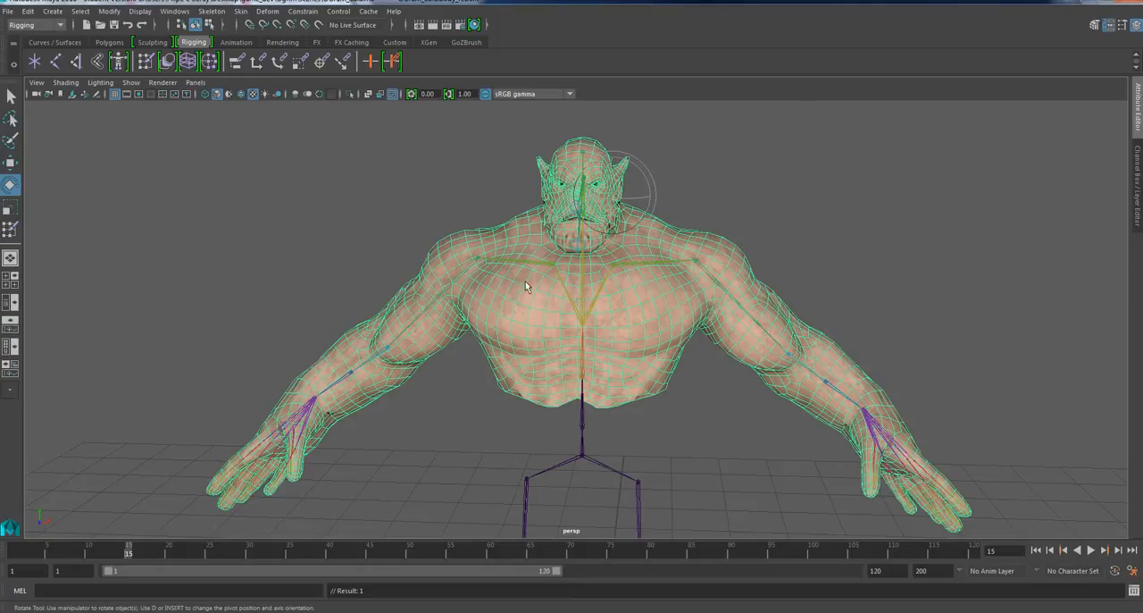
Raise the right arm to near horizontal by rotating its upper arm joint, and select the body mesh to check the back.
{"action": "scroll", "coordinate": [505, 251], "scroll_direction": "up", "scroll_amount": 2}
{"action": "left_click", "coordinate": [455, 254]}
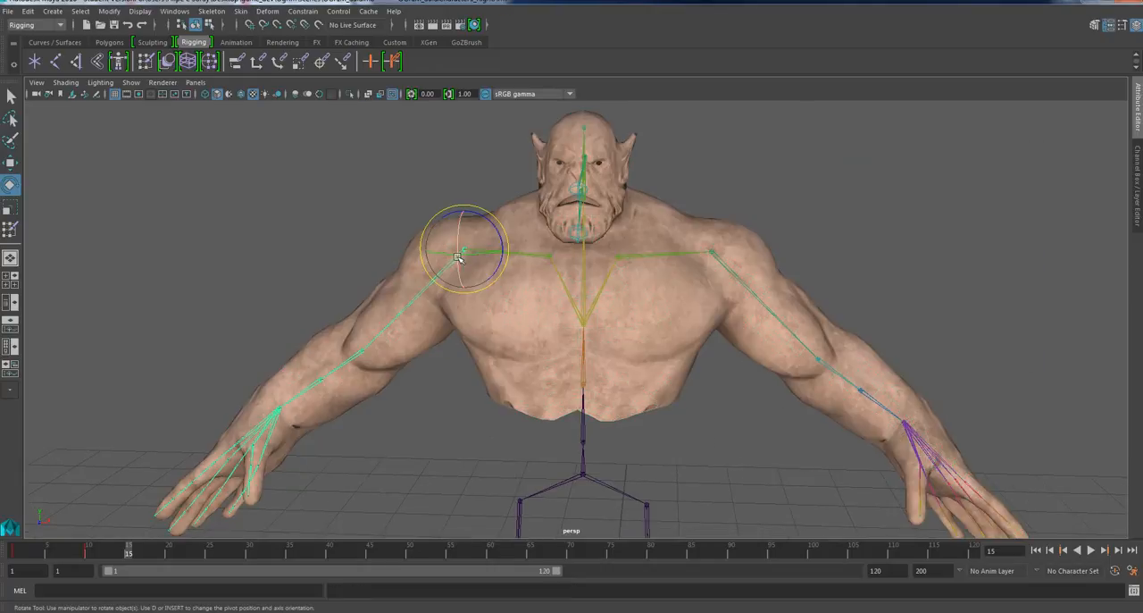
{"action": "mouse_move", "coordinate": [487, 243]}
{"action": "left_mouse_down"}
{"action": "mouse_move", "coordinate": [512, 242]}
{"action": "mouse_move", "coordinate": [496, 221]}
{"action": "mouse_move", "coordinate": [506, 238]}
{"action": "left_mouse_up"}
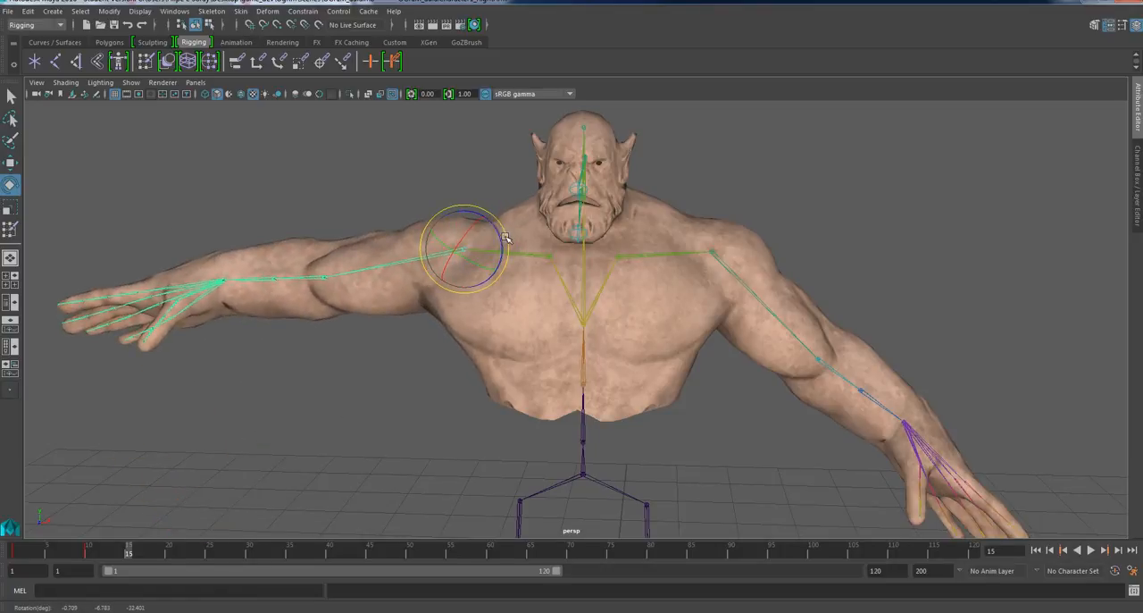
{"action": "left_click_drag", "start_coordinate": [442, 333], "coordinate": [620, 306], "text": "alt"}
{"action": "left_click", "coordinate": [631, 324]}
{"action": "scroll", "coordinate": [630, 325], "scroll_direction": "up", "scroll_amount": 4}
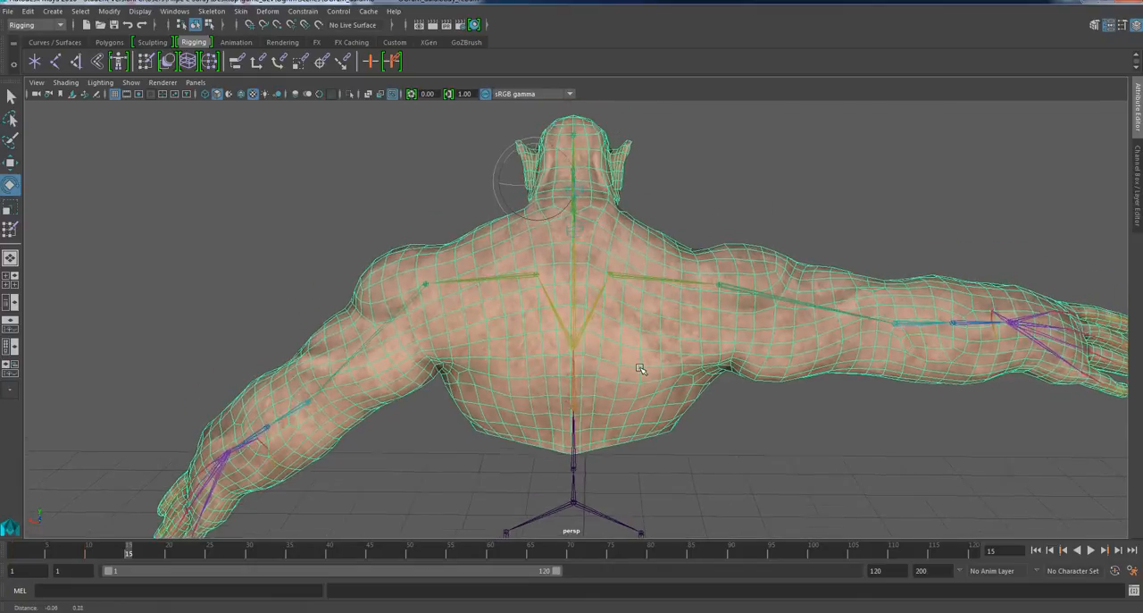
Rotate the left upper arm joint to raise that arm near horizontal as well, and reselect the body mesh.
{"action": "left_click", "coordinate": [429, 299]}
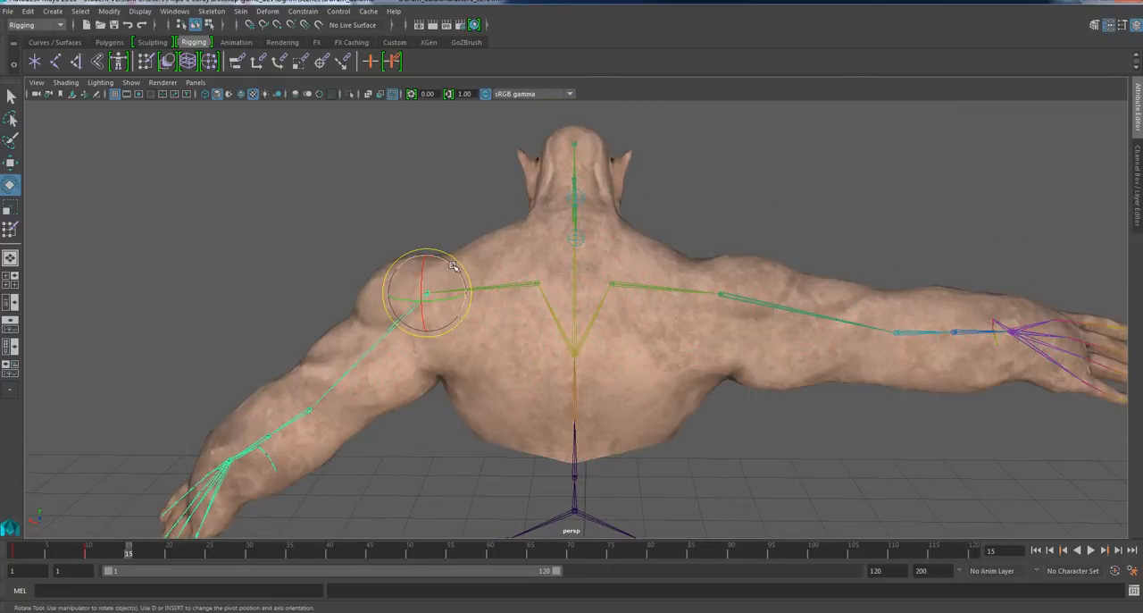
{"action": "left_click_drag", "start_coordinate": [455, 267], "coordinate": [475, 282]}
{"action": "scroll", "coordinate": [661, 344], "scroll_direction": "up", "scroll_amount": 2}
{"action": "left_click", "coordinate": [663, 347]}
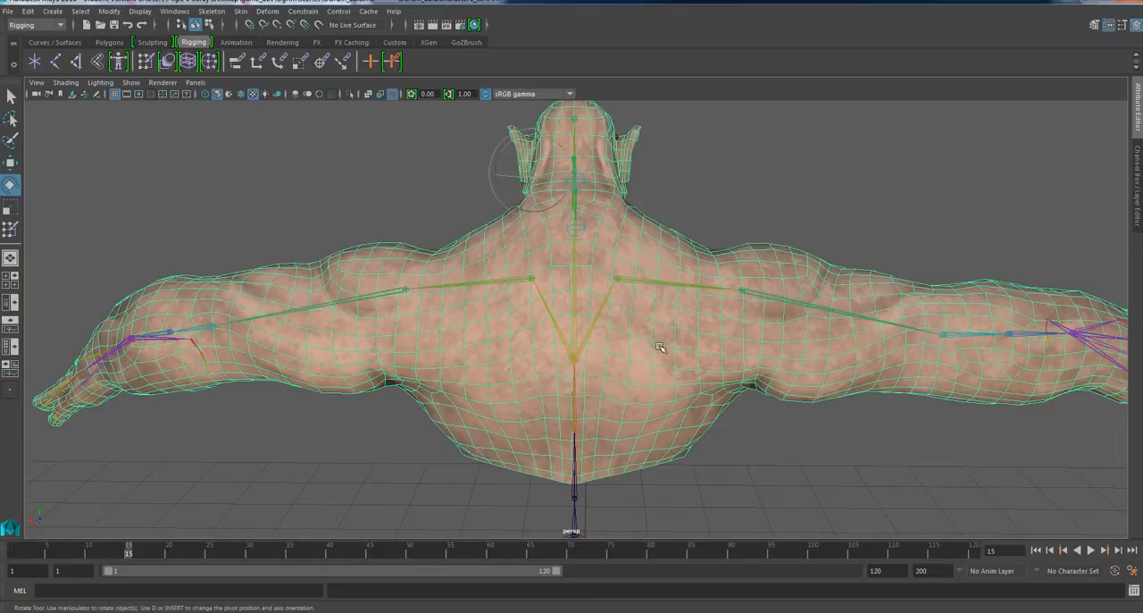
Activate Paint Skin Weights on the body mesh with its tool settings shown, and choose the right upper arm joint as influence.
{"action": "left_click", "coordinate": [10, 229]}
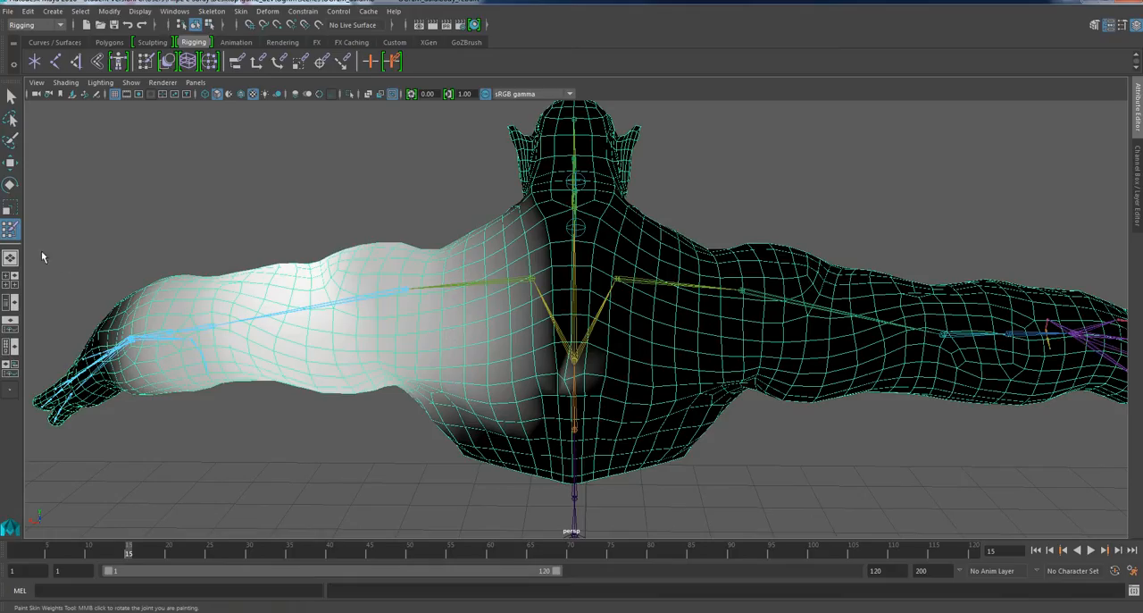
{"action": "left_click", "coordinate": [1121, 25]}
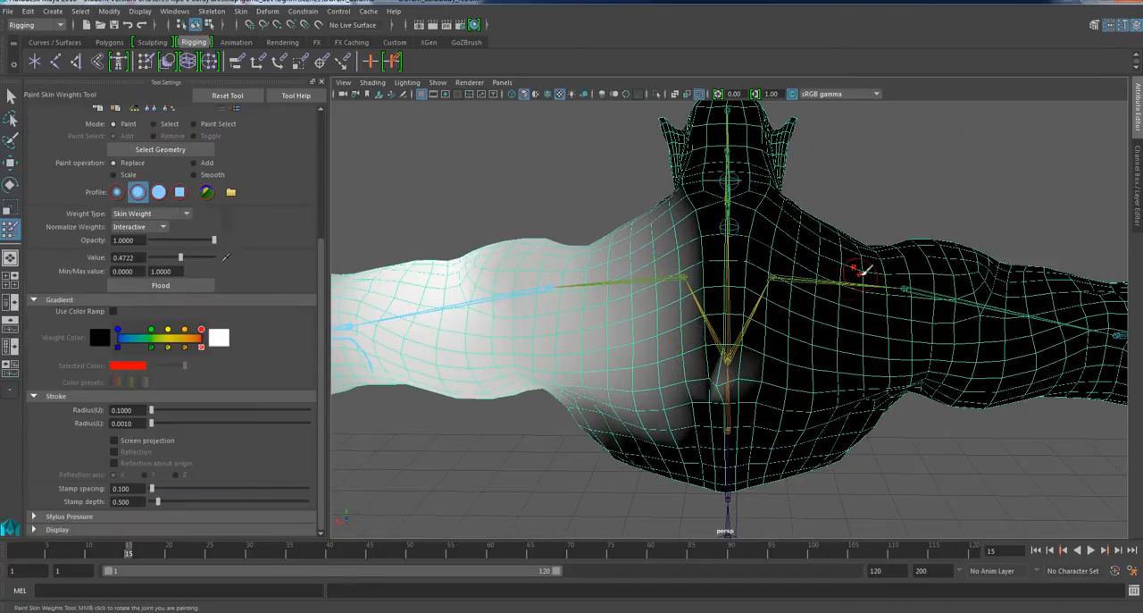
{"action": "scroll", "coordinate": [714, 314], "scroll_direction": "down", "scroll_amount": 2}
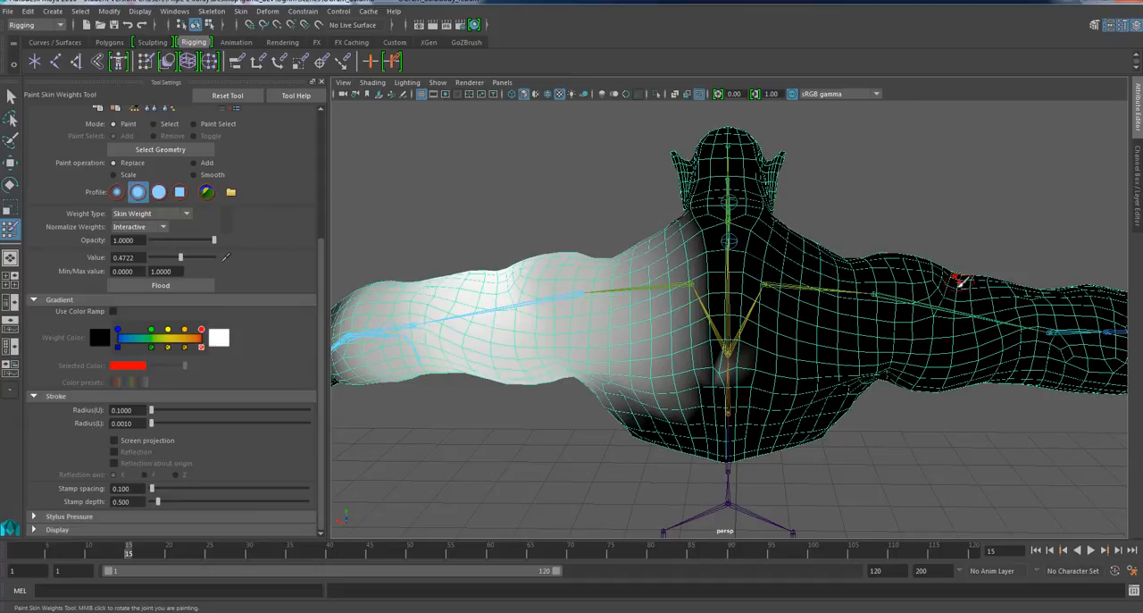
{"action": "right_click", "coordinate": [926, 300]}
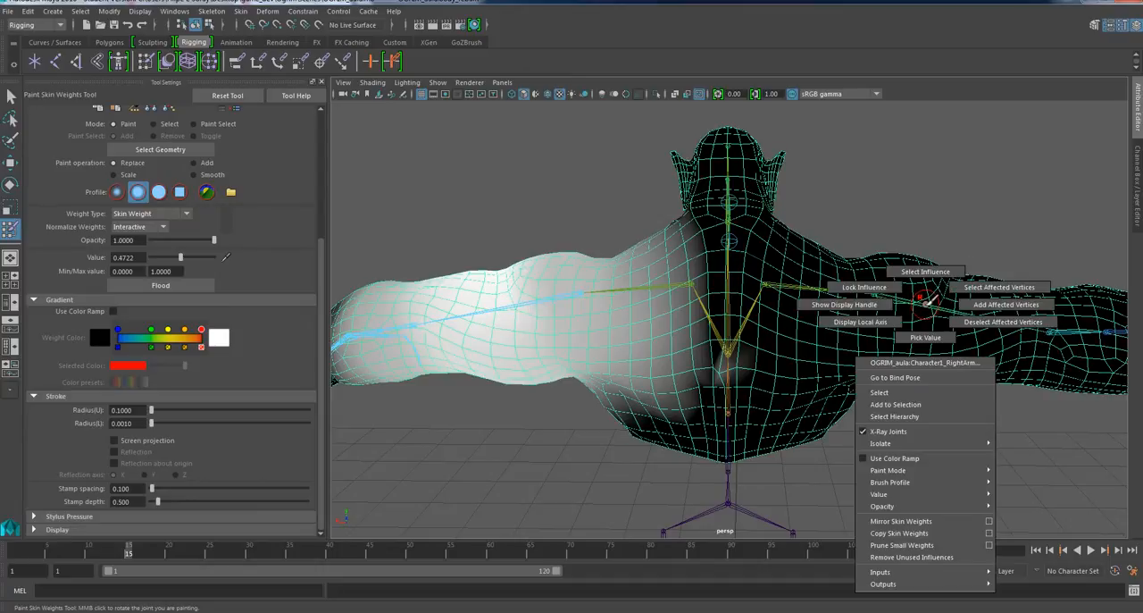
{"action": "left_click", "coordinate": [927, 272]}
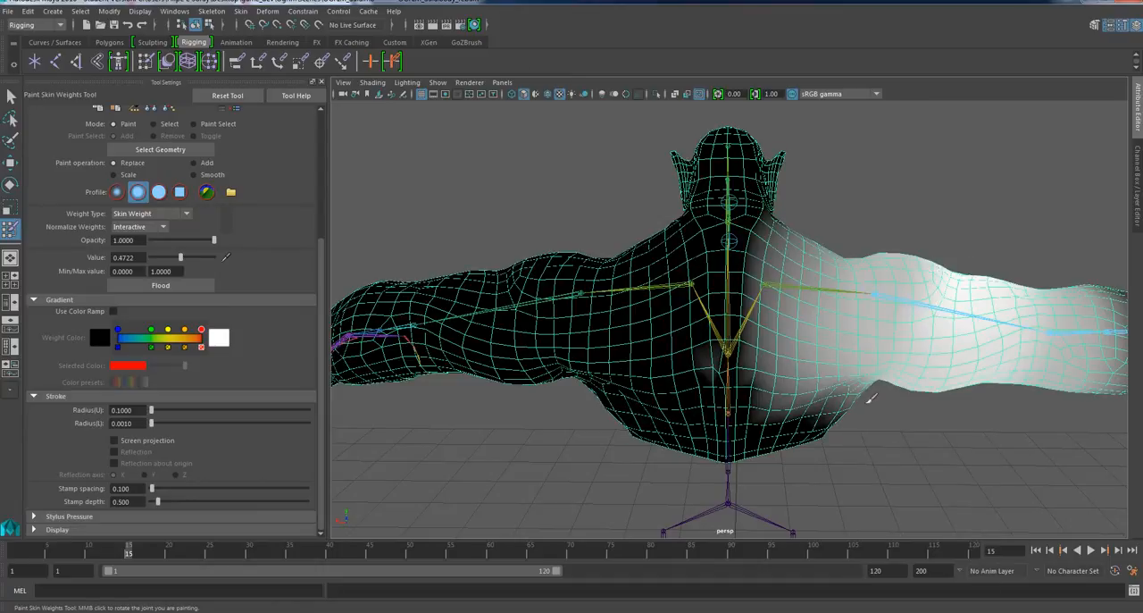
Examine the right upper arm's weights on the chest and around the middle of the back for stray influence across the spine.
{"action": "left_click_drag", "start_coordinate": [878, 376], "coordinate": [620, 386], "text": "alt"}
{"action": "scroll", "coordinate": [665, 333], "scroll_direction": "down", "scroll_amount": 3}
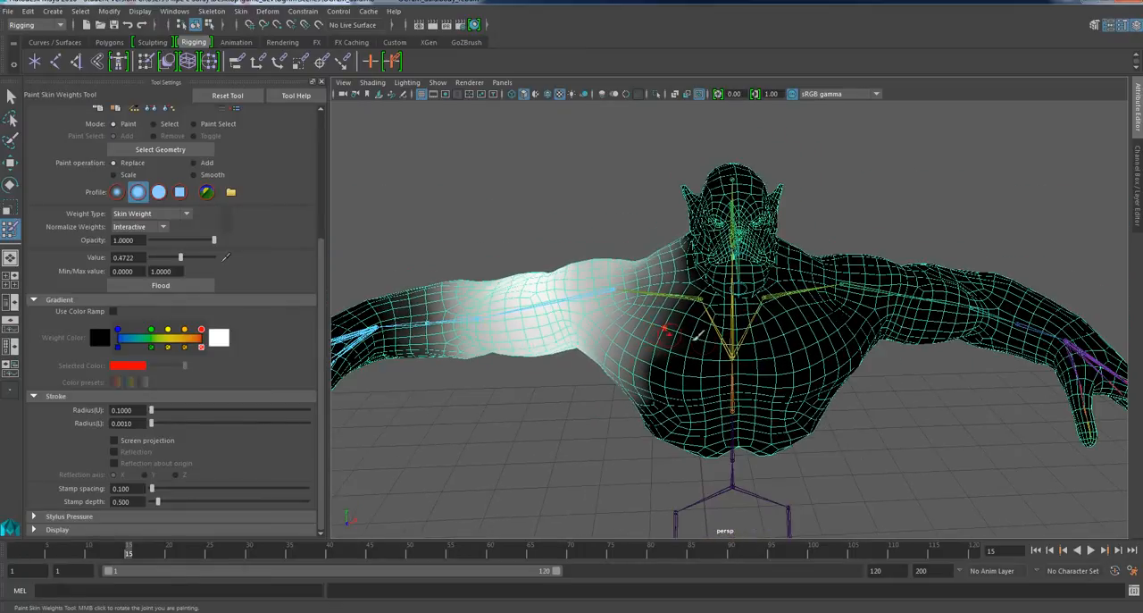
{"action": "left_click_drag", "start_coordinate": [785, 367], "coordinate": [715, 401], "text": "alt"}
{"action": "scroll", "coordinate": [796, 340], "scroll_direction": "up", "scroll_amount": 3}
{"action": "scroll", "coordinate": [715, 401], "scroll_direction": "up", "scroll_amount": 5}
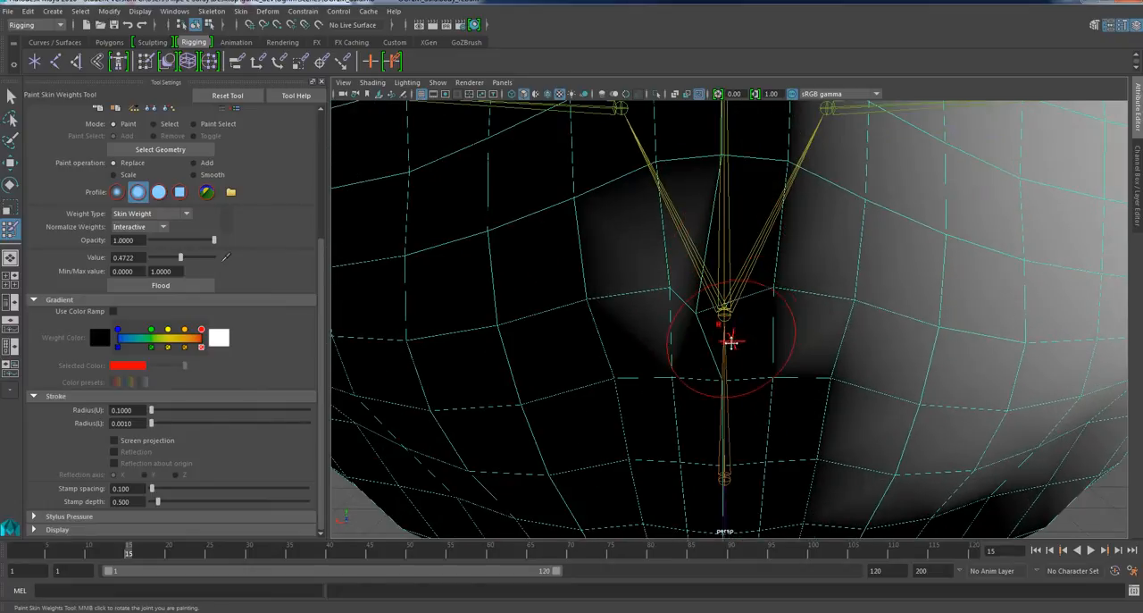
{"action": "scroll", "coordinate": [655, 306], "scroll_direction": "down", "scroll_amount": 1}
{"action": "left_click_drag", "start_coordinate": [657, 308], "coordinate": [686, 349], "text": "alt"}
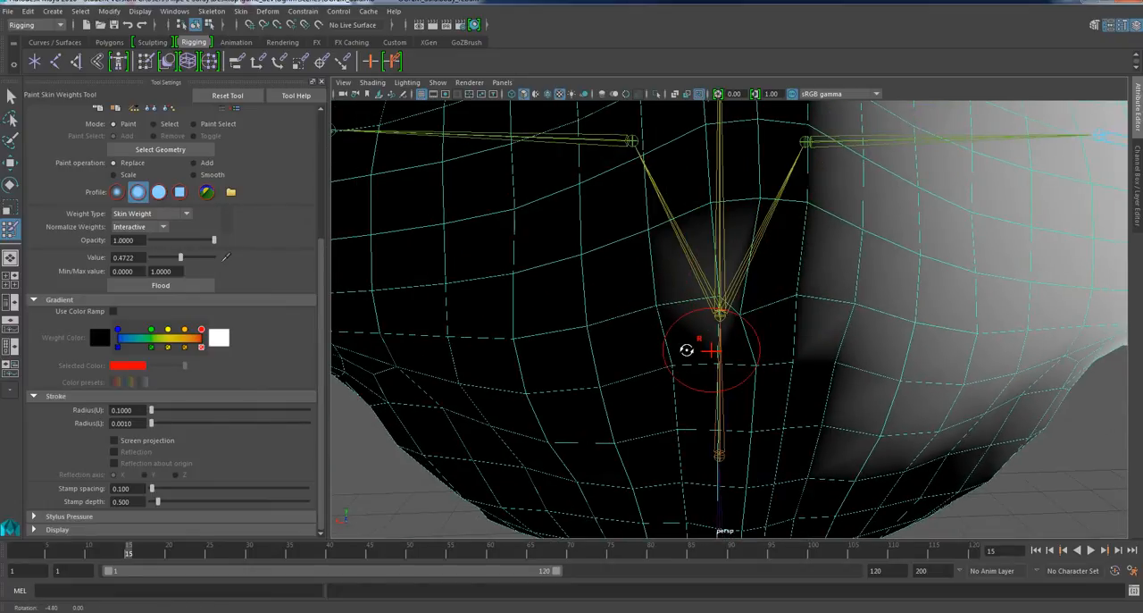
{"action": "scroll", "coordinate": [687, 348], "scroll_direction": "down", "scroll_amount": 3}
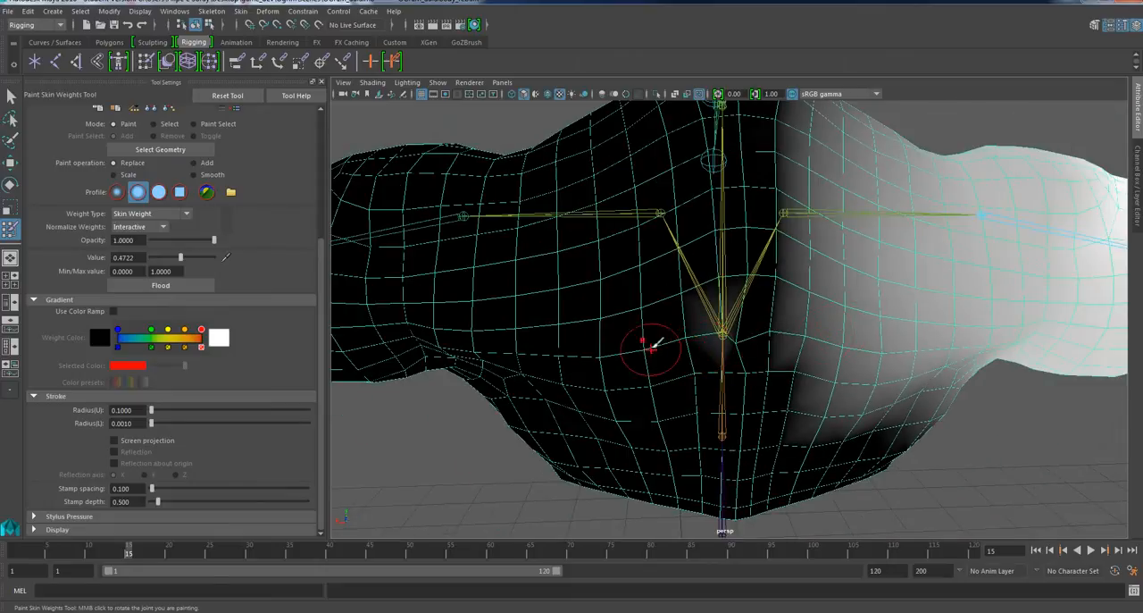
{"action": "left_click_drag", "start_coordinate": [722, 398], "coordinate": [693, 354], "text": "alt"}
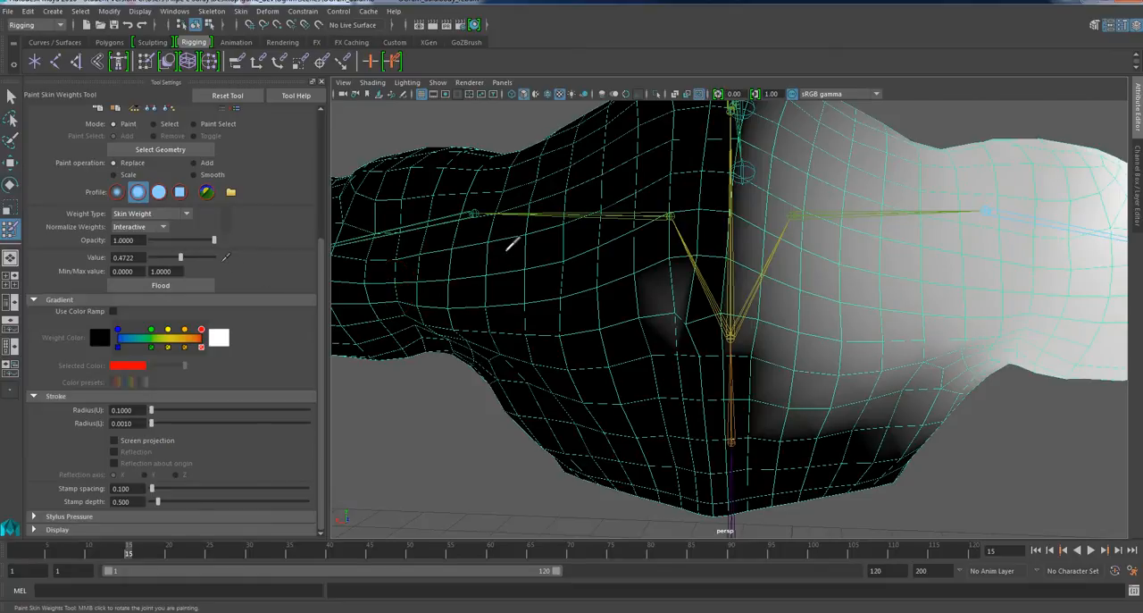
Paint out the right arm's stray weights on the left side of the spine with Replace at value 0.
{"action": "left_click", "coordinate": [511, 247]}
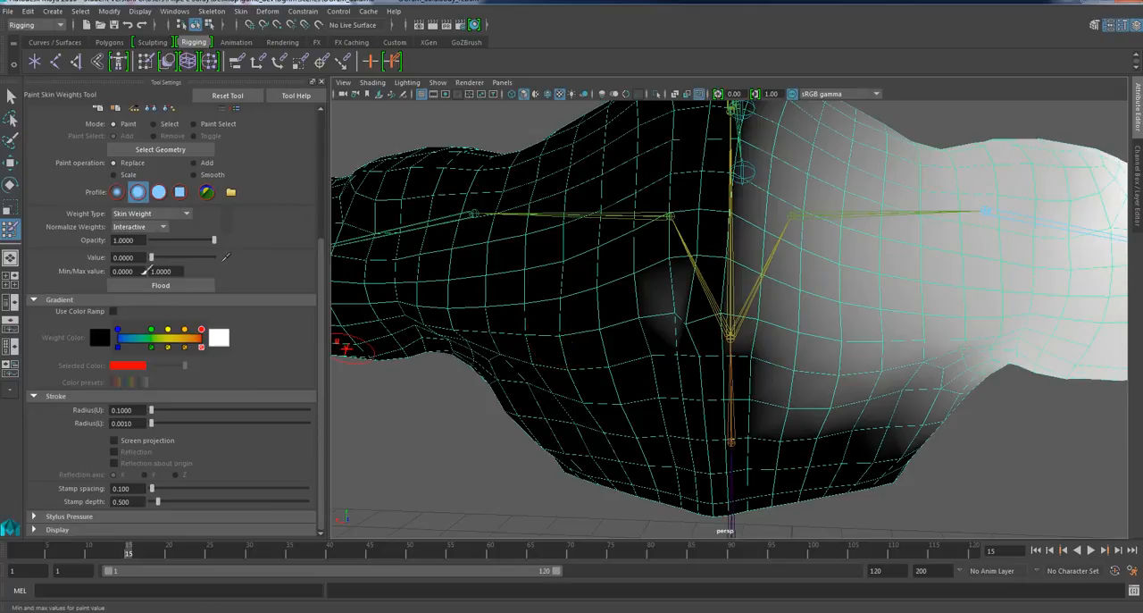
{"action": "left_click_drag", "start_coordinate": [671, 297], "coordinate": [691, 317]}
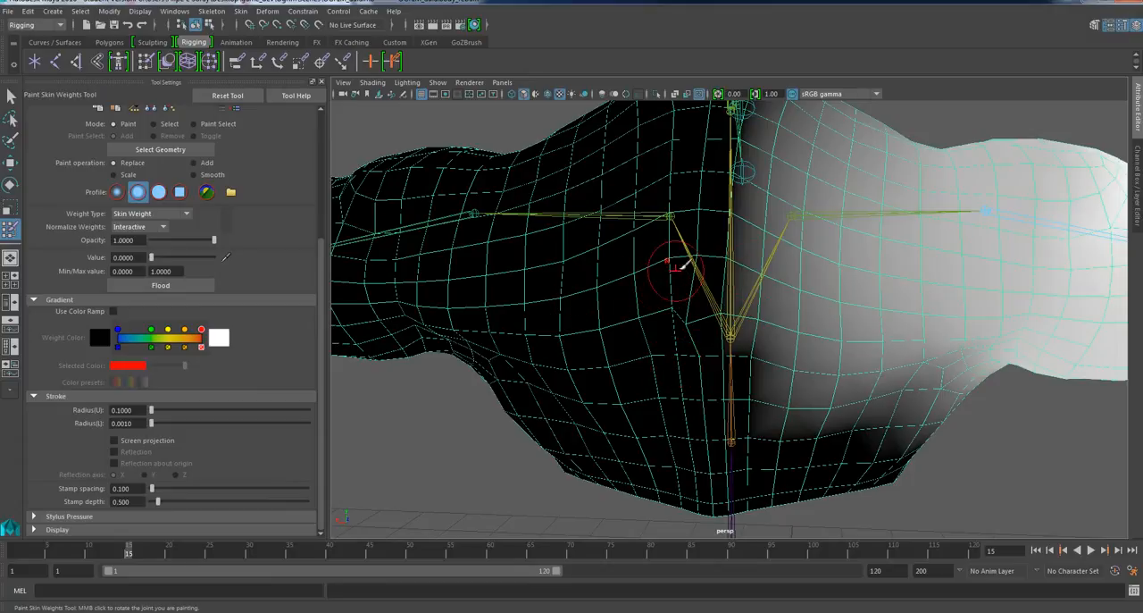
{"action": "left_click_drag", "start_coordinate": [688, 395], "coordinate": [703, 323], "text": "alt"}
{"action": "scroll", "coordinate": [702, 323], "scroll_direction": "down", "scroll_amount": 2}
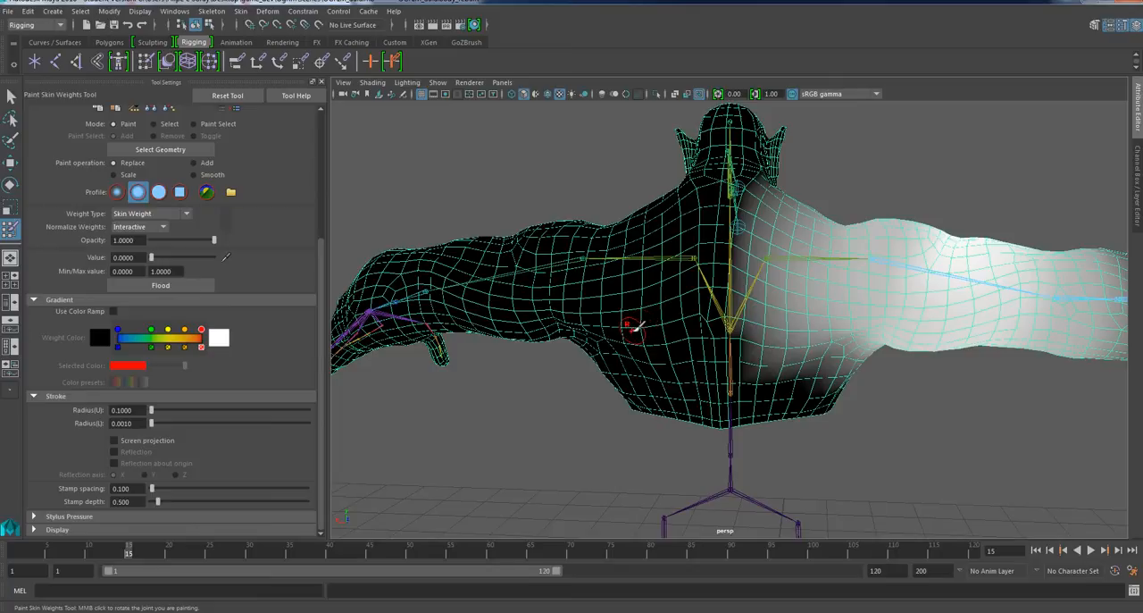
Examine the right upper arm's weight falloff over the chest, shoulder and back from the front and rear.
{"action": "mouse_move", "coordinate": [626, 325]}
{"action": "left_mouse_down", "text": "alt"}
{"action": "mouse_move", "coordinate": [628, 304]}
{"action": "mouse_move", "coordinate": [884, 312]}
{"action": "left_mouse_up", "text": "alt"}
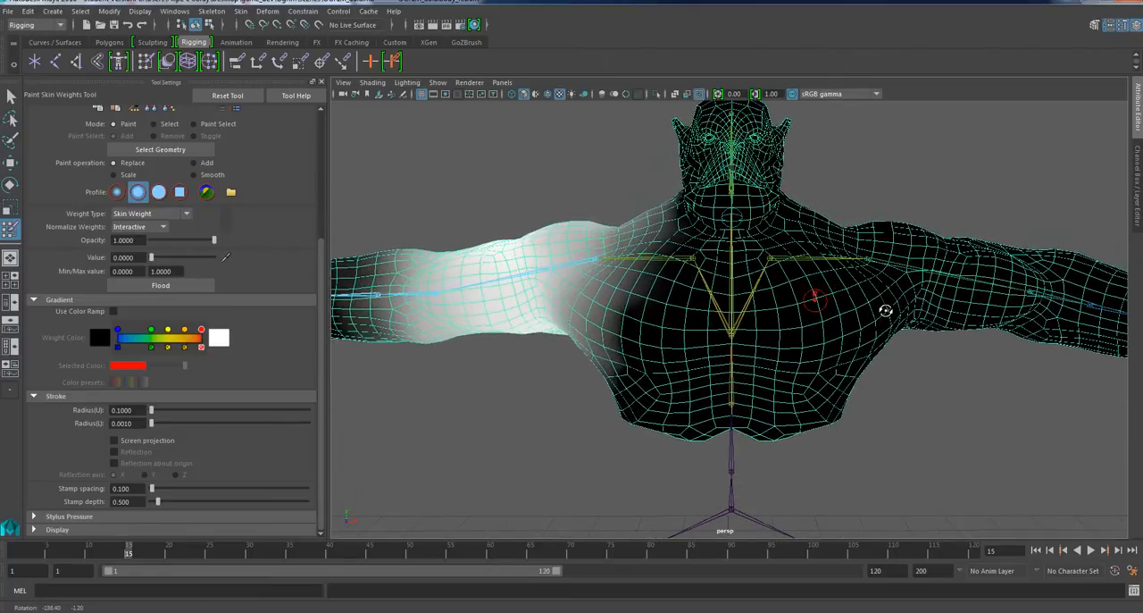
{"action": "middle_click_drag", "start_coordinate": [824, 308], "coordinate": [824, 363], "text": "alt"}
{"action": "right_click_drag", "start_coordinate": [824, 363], "coordinate": [780, 313], "text": "alt"}
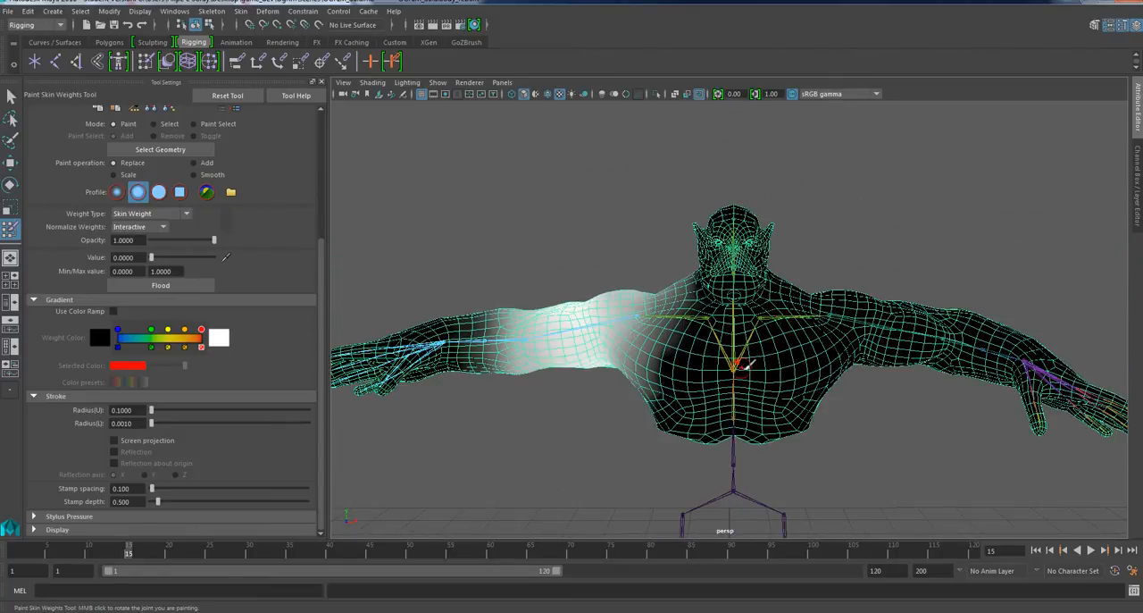
{"action": "left_click_drag", "start_coordinate": [741, 364], "coordinate": [726, 355], "text": "alt"}
{"action": "left_click_drag", "start_coordinate": [812, 324], "coordinate": [719, 342], "text": "alt"}
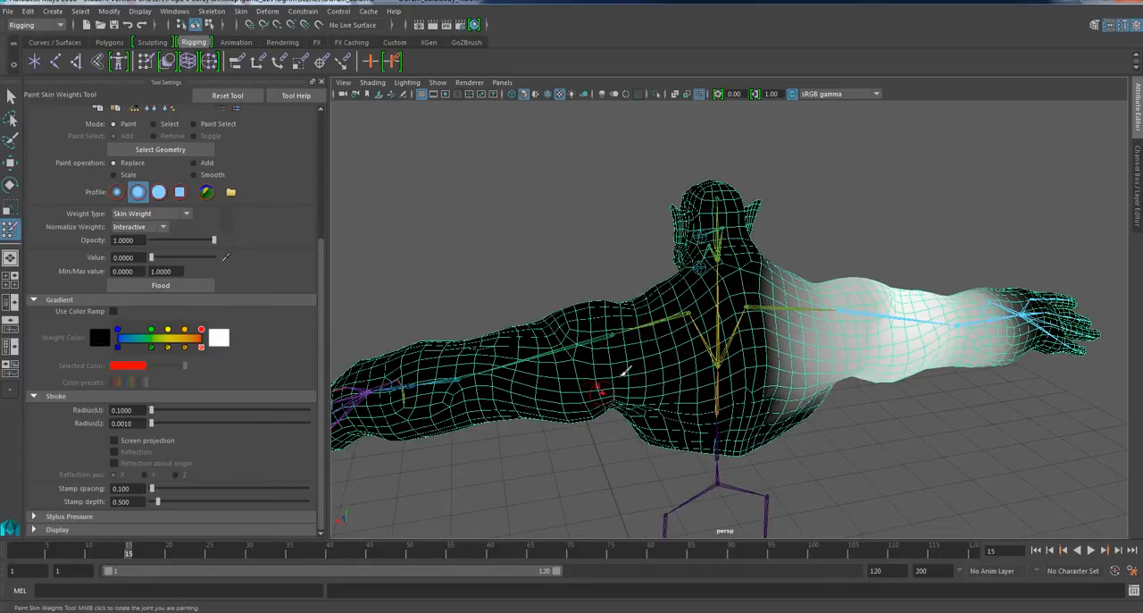
{"action": "mouse_move", "coordinate": [663, 366]}
{"action": "left_mouse_down", "text": "alt"}
{"action": "mouse_move", "coordinate": [641, 361]}
{"action": "mouse_move", "coordinate": [889, 369]}
{"action": "left_mouse_up", "text": "alt"}
{"action": "left_click_drag", "start_coordinate": [809, 391], "coordinate": [832, 356], "text": "alt"}
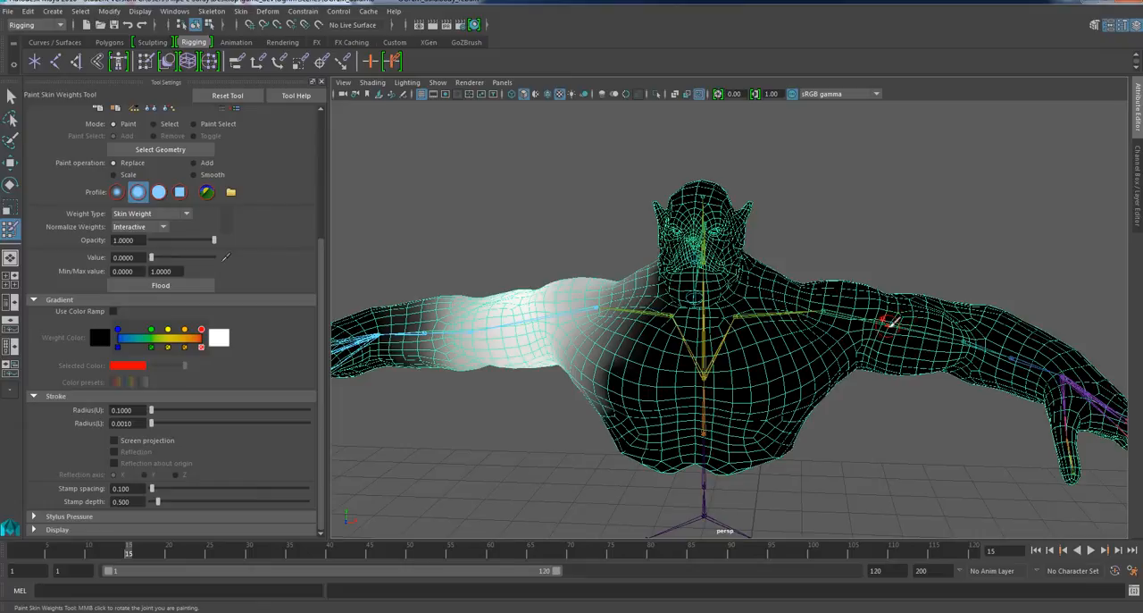
{"action": "scroll", "coordinate": [862, 329], "scroll_direction": "up", "scroll_amount": 3}
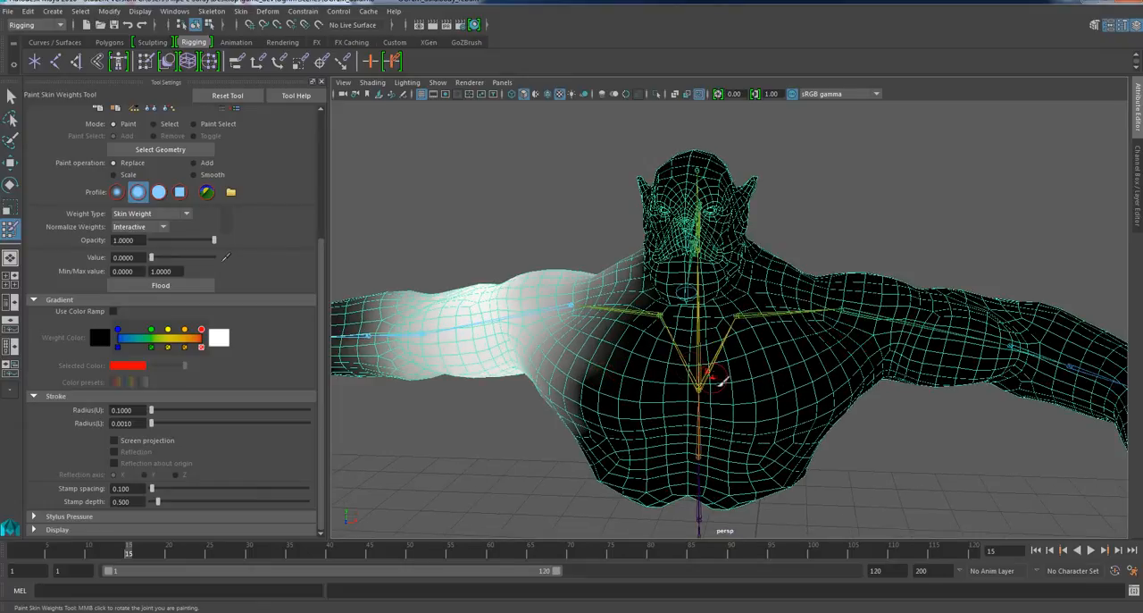
Try a Replace stroke at value 0 on the right side of the chest, undo it, and bring the influence list into view.
{"action": "mouse_move", "coordinate": [599, 397]}
{"action": "left_mouse_down", "text": "alt"}
{"action": "mouse_move", "coordinate": [656, 381]}
{"action": "mouse_move", "coordinate": [632, 383]}
{"action": "left_mouse_up", "text": "alt"}
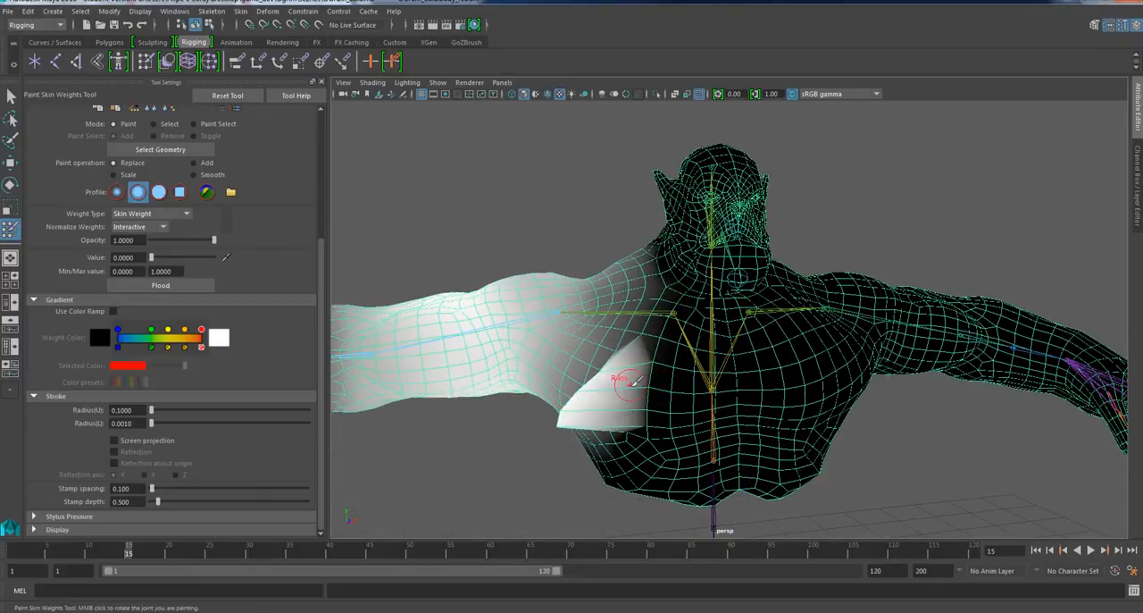
{"action": "key", "text": "ctrl+z"}
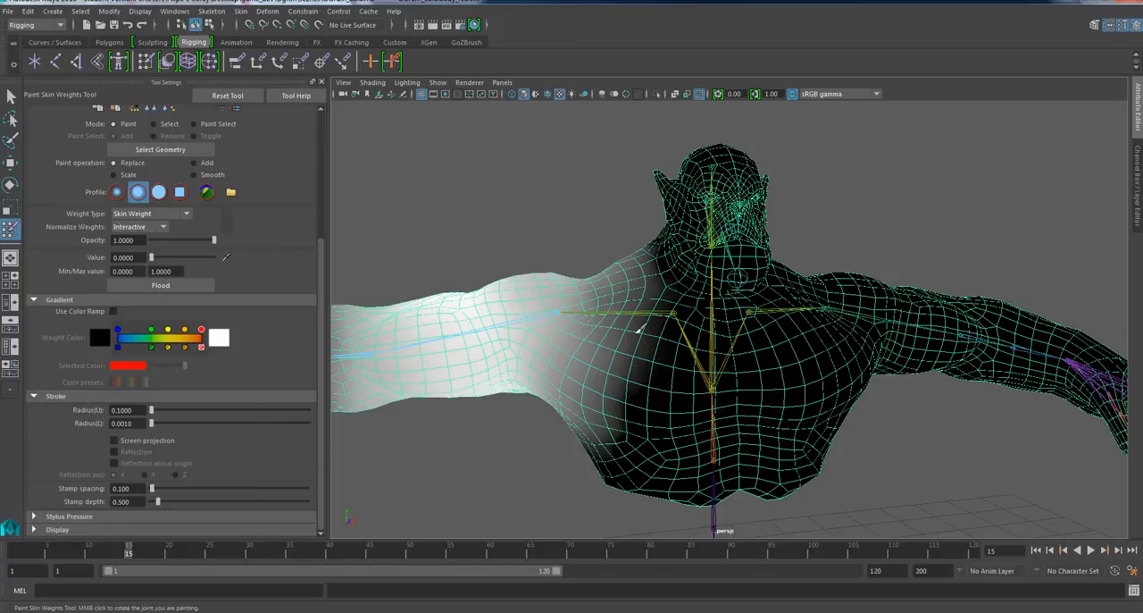
{"action": "left_click_drag", "start_coordinate": [625, 396], "coordinate": [633, 390], "text": "alt"}
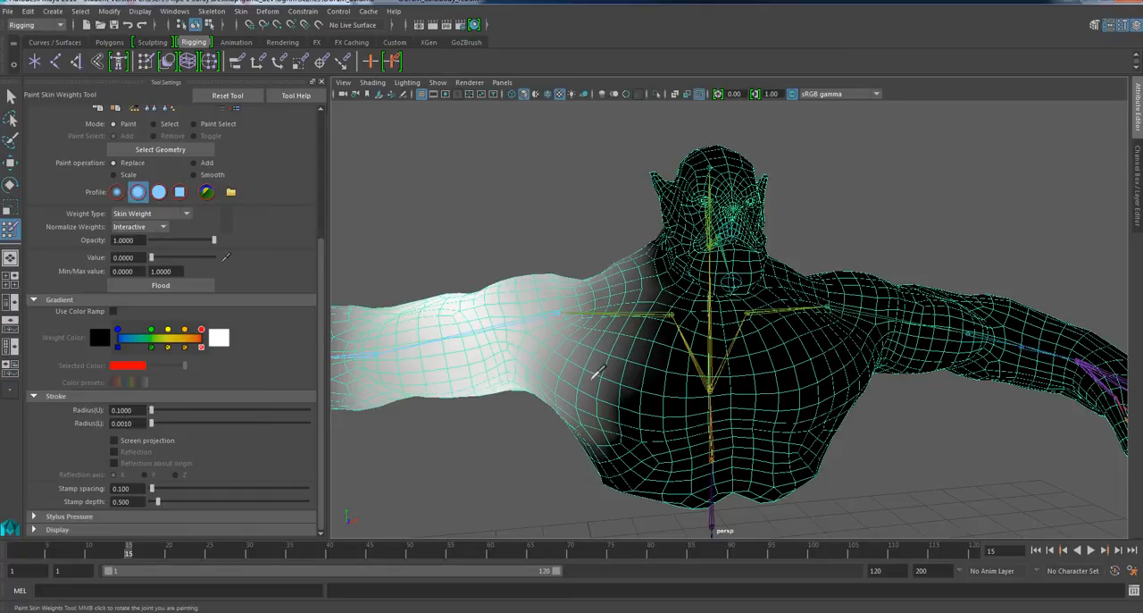
{"action": "scroll", "coordinate": [262, 312], "scroll_direction": "up", "scroll_amount": 5}
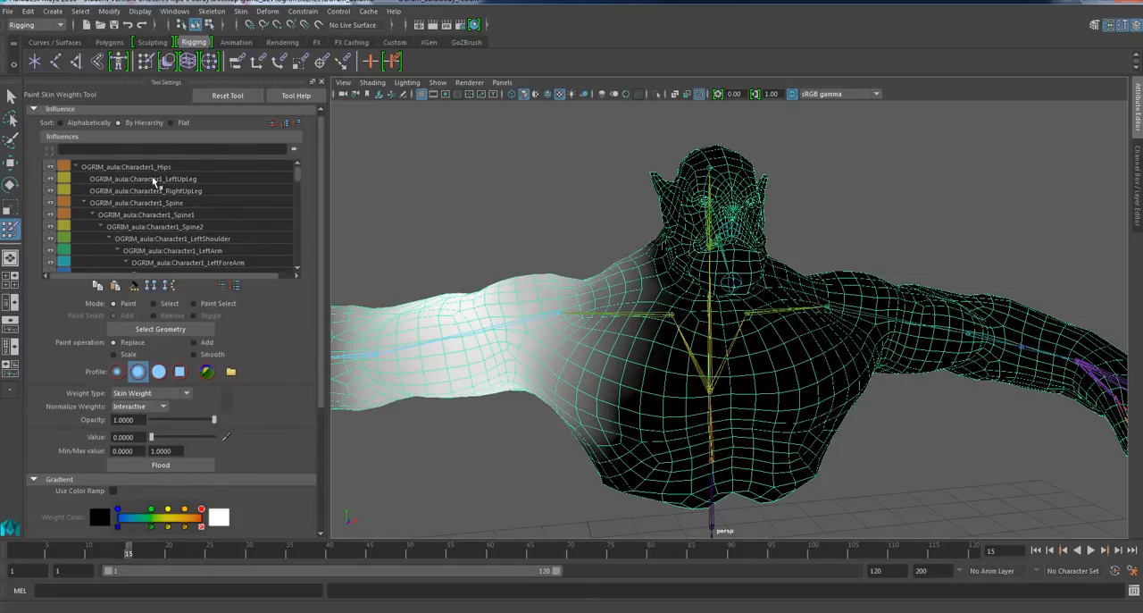
{"action": "left_click_drag", "start_coordinate": [739, 349], "coordinate": [742, 332], "text": "alt"}
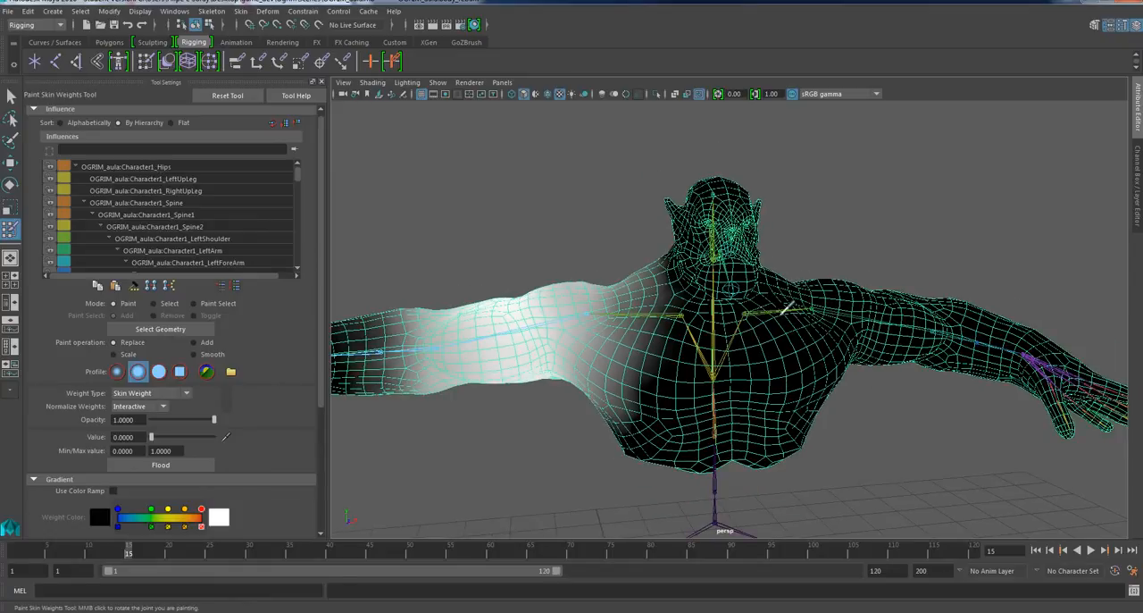
Display the left shoulder's weights, then reselect the body mesh and restart Paint Skin Weights.
{"action": "right_click_drag", "start_coordinate": [783, 311], "coordinate": [785, 287]}
{"action": "mouse_move", "coordinate": [803, 369]}
{"action": "left_mouse_down", "text": "alt"}
{"action": "mouse_move", "coordinate": [750, 381]}
{"action": "mouse_move", "coordinate": [766, 372]}
{"action": "mouse_move", "coordinate": [793, 388]}
{"action": "mouse_move", "coordinate": [782, 408]}
{"action": "left_mouse_up", "text": "alt"}
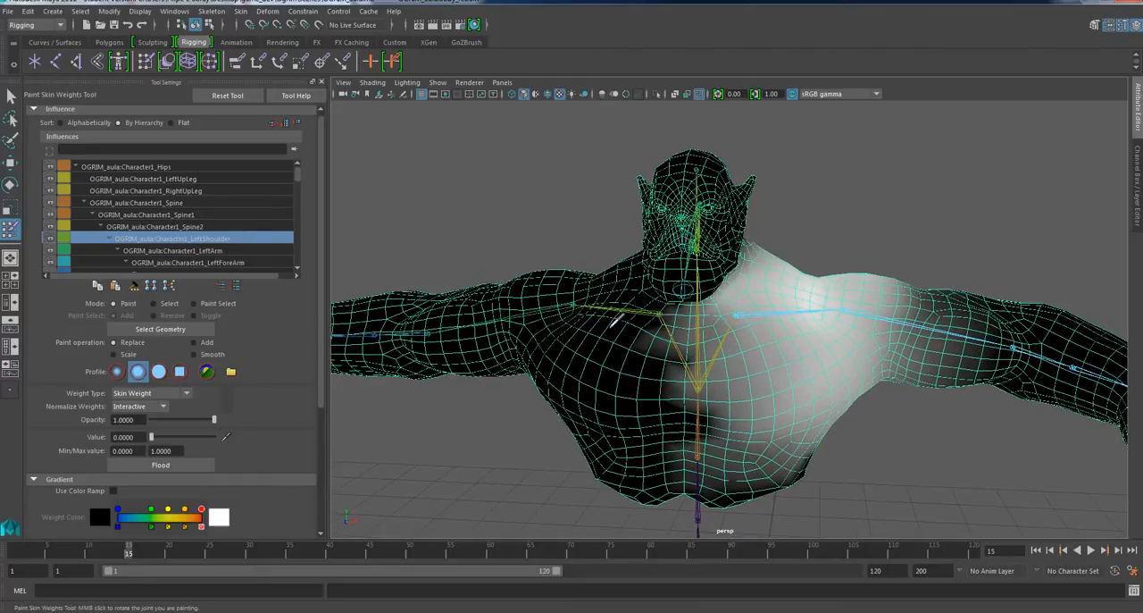
{"action": "right_click_drag", "start_coordinate": [616, 308], "coordinate": [618, 287]}
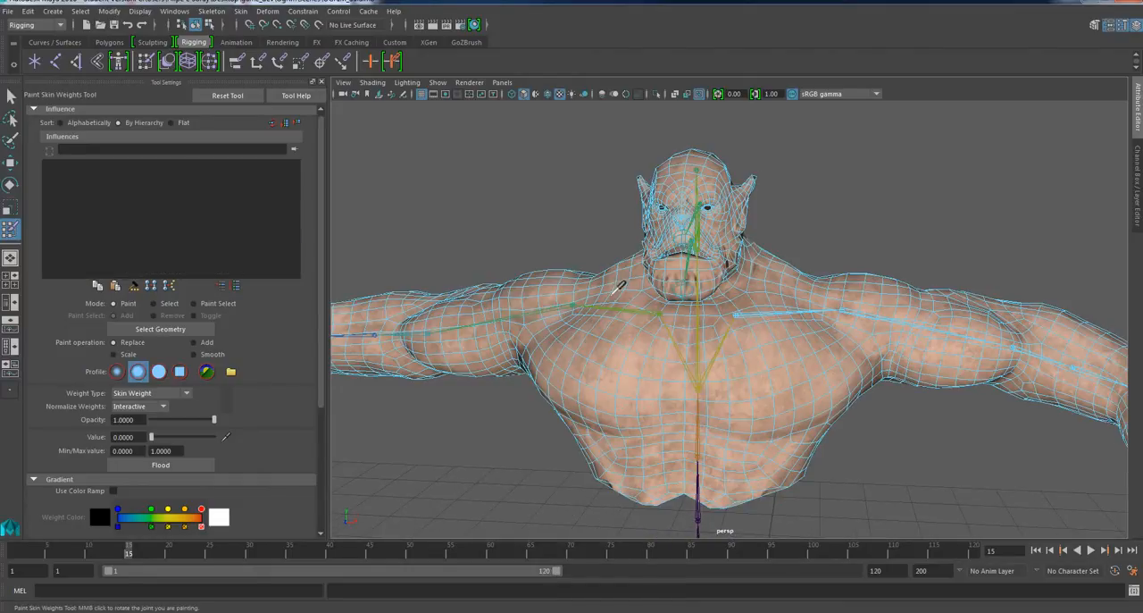
{"action": "left_click", "coordinate": [11, 96]}
{"action": "right_click_drag", "start_coordinate": [625, 341], "coordinate": [706, 279]}
{"action": "left_click", "coordinate": [586, 372]}
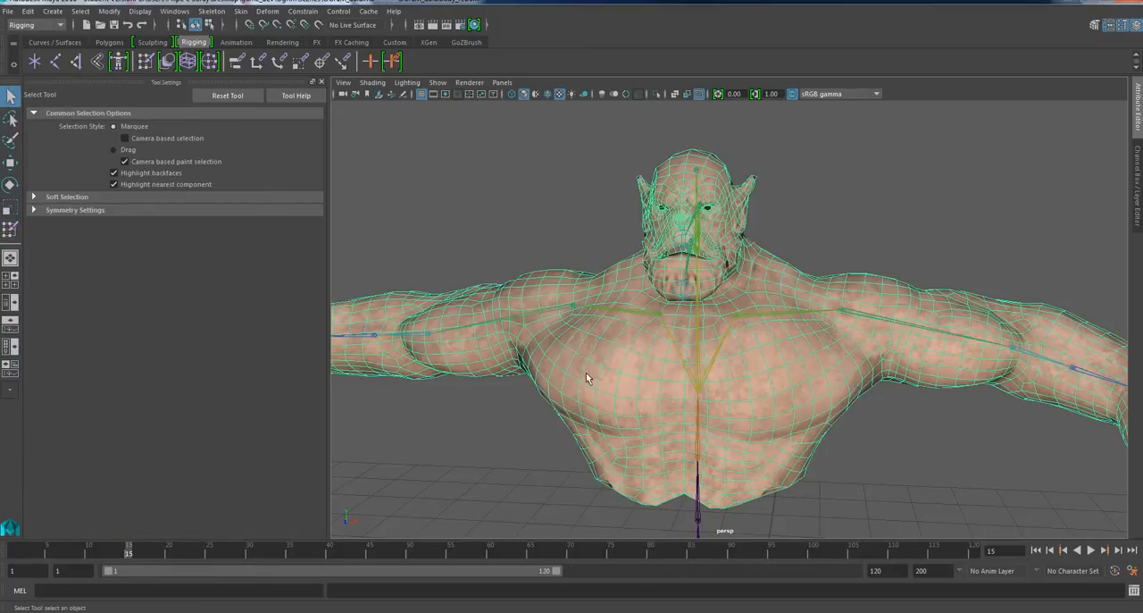
{"action": "left_click", "coordinate": [10, 229]}
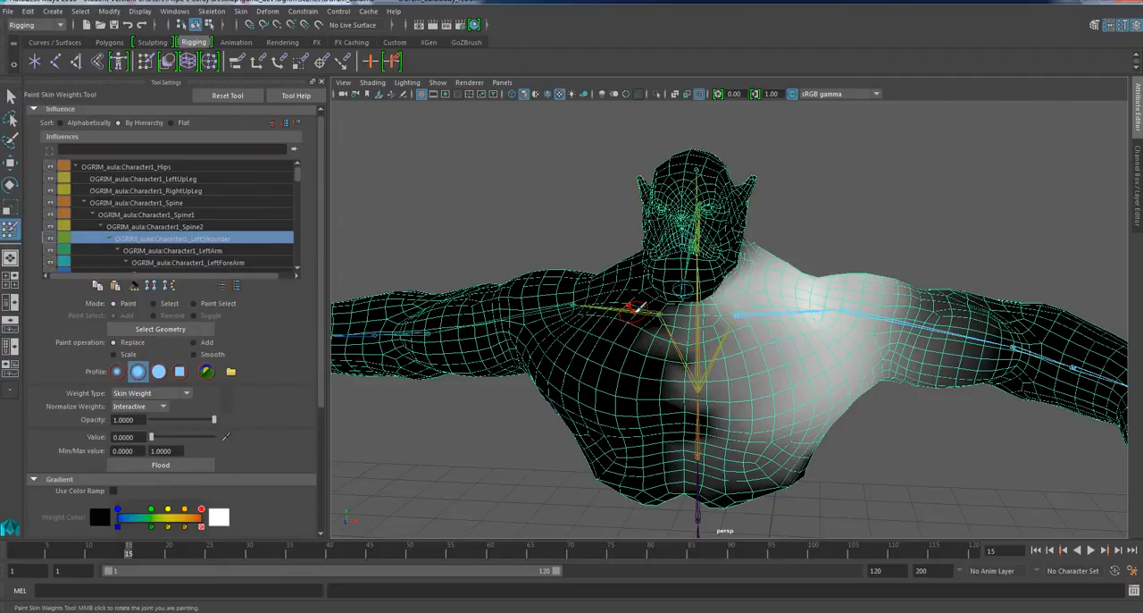
Examine the right shoulder's weights on the chest and back for stray influence across the spine.
{"action": "right_click_drag", "start_coordinate": [631, 310], "coordinate": [633, 280]}
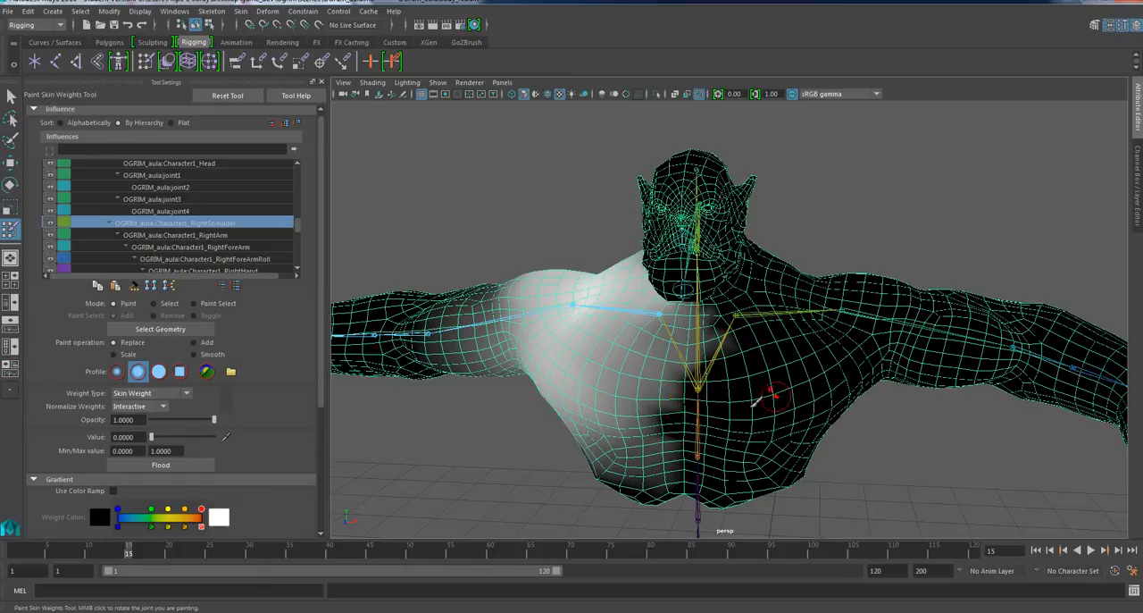
{"action": "left_click_drag", "start_coordinate": [791, 406], "coordinate": [557, 413], "text": "alt"}
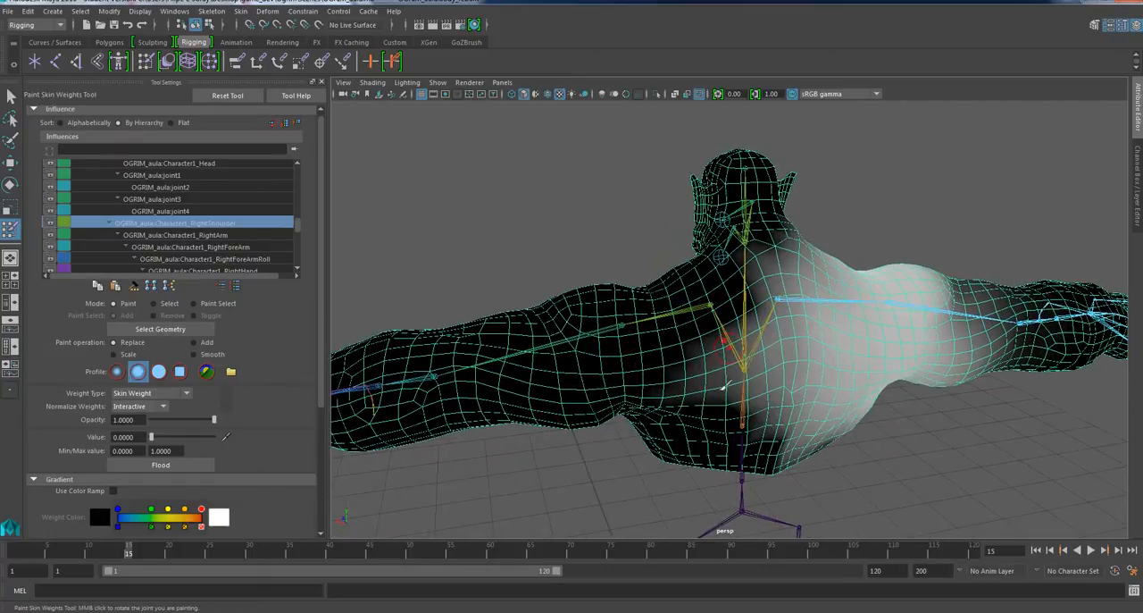
{"action": "left_click_drag", "start_coordinate": [766, 371], "coordinate": [739, 279], "text": "alt"}
{"action": "left_click_drag", "start_coordinate": [710, 343], "coordinate": [958, 403], "text": "alt"}
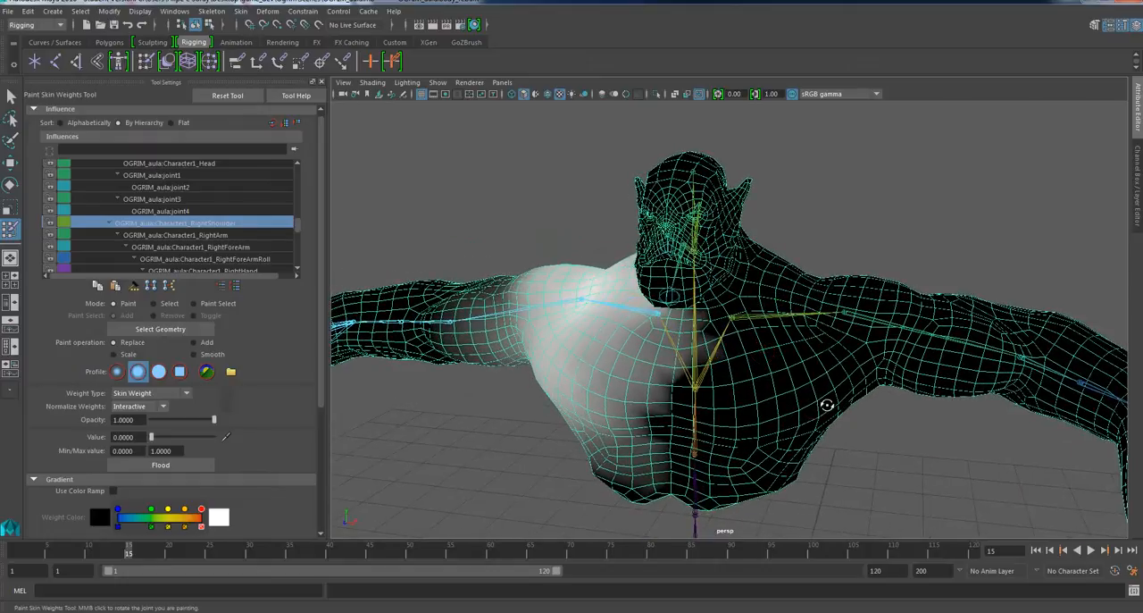
{"action": "left_click_drag", "start_coordinate": [814, 398], "coordinate": [827, 384], "text": "alt"}
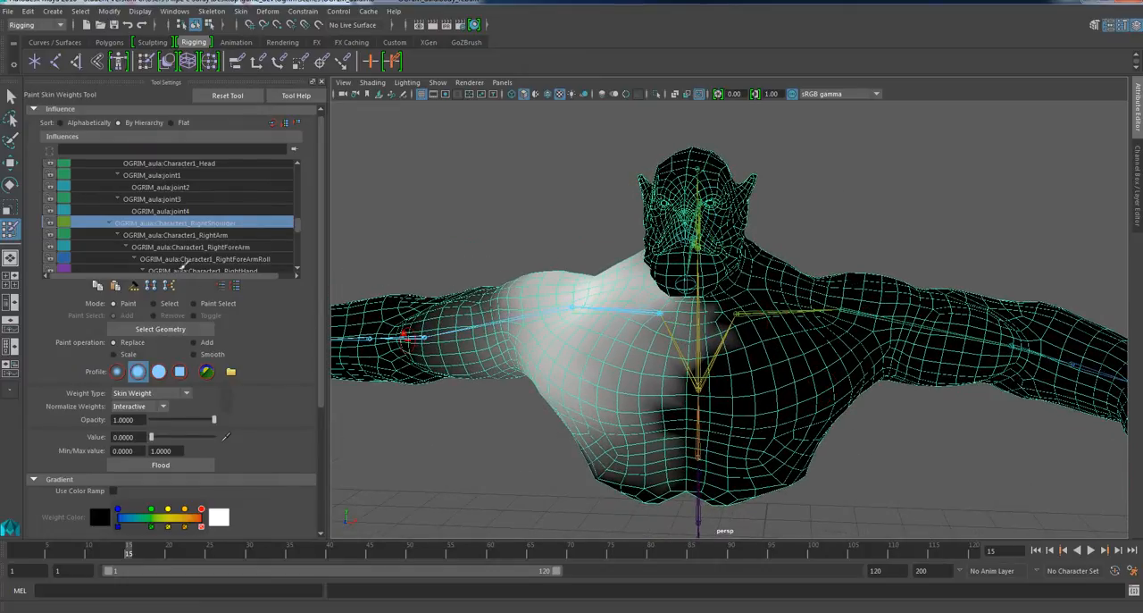
Review the weights of the hips, spine and left arm influences in turn, ending on Spine2 over the chest.
{"action": "scroll", "coordinate": [217, 258], "scroll_direction": "up", "scroll_amount": 5}
{"action": "scroll", "coordinate": [197, 217], "scroll_direction": "up", "scroll_amount": 8}
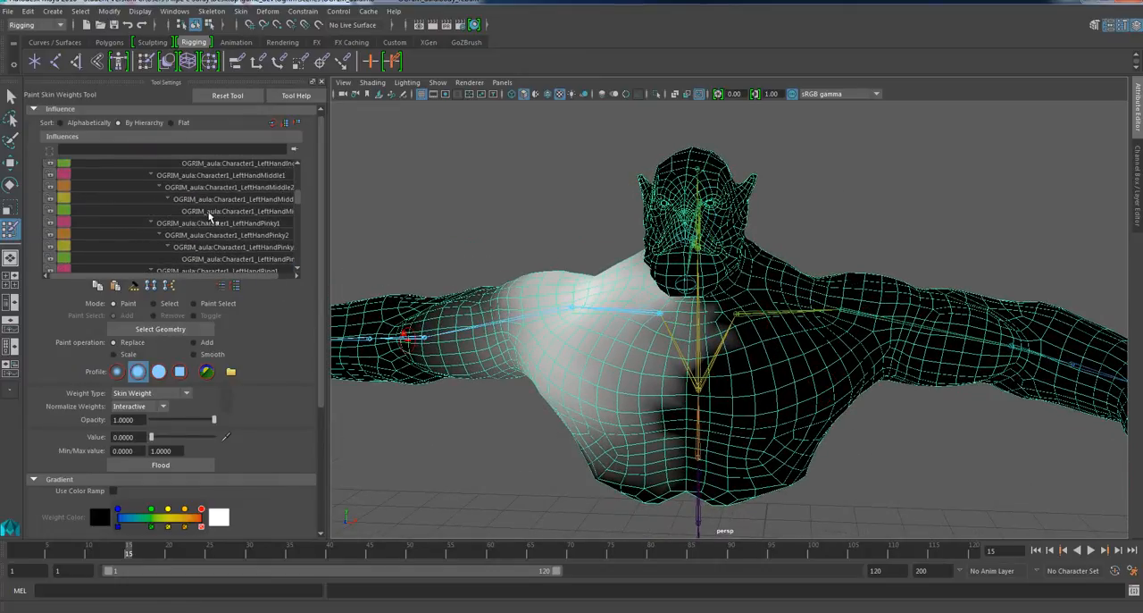
{"action": "left_click", "coordinate": [153, 168]}
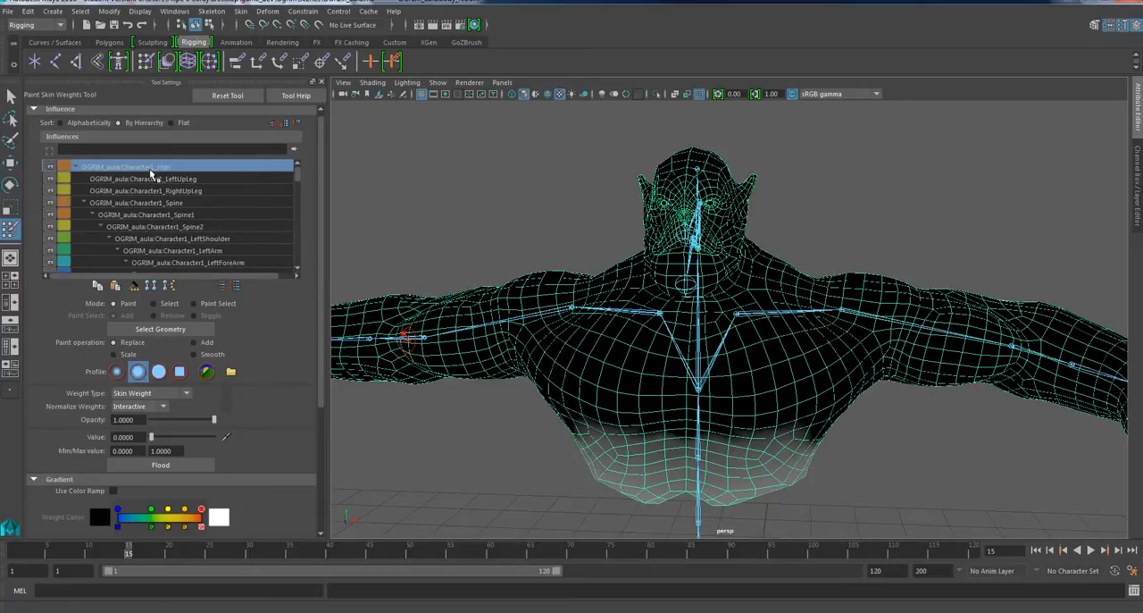
{"action": "left_click", "coordinate": [160, 191]}
{"action": "left_click", "coordinate": [165, 203]}
{"action": "left_click", "coordinate": [163, 214]}
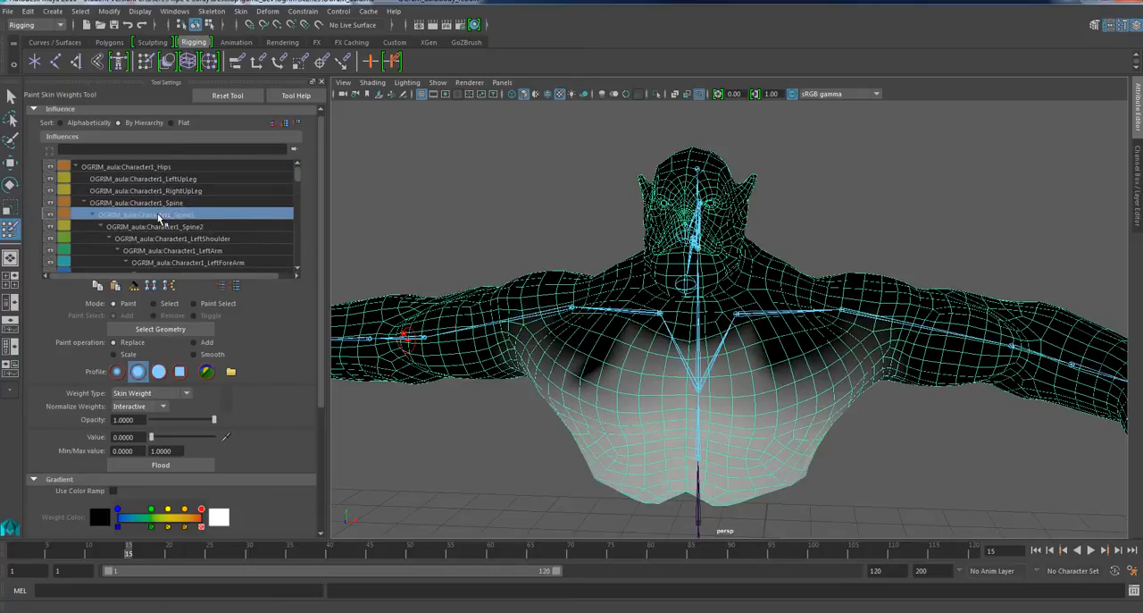
{"action": "left_click", "coordinate": [162, 227]}
{"action": "scroll", "coordinate": [163, 230], "scroll_direction": "down", "scroll_amount": 1}
{"action": "left_click", "coordinate": [169, 226]}
{"action": "left_click", "coordinate": [174, 238]}
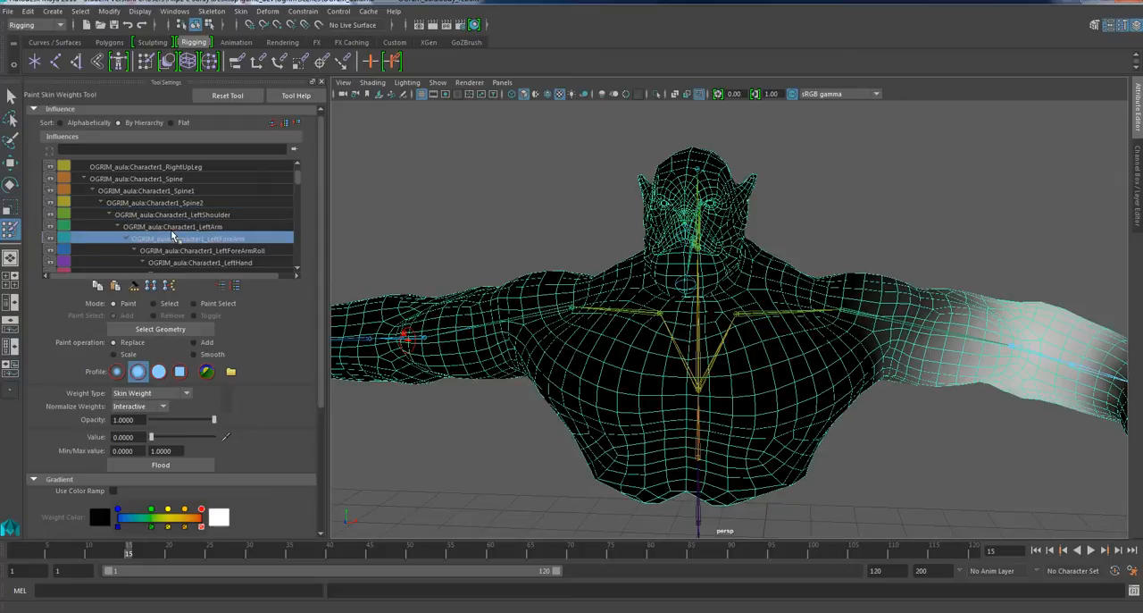
{"action": "scroll", "coordinate": [176, 239], "scroll_direction": "down", "scroll_amount": 1}
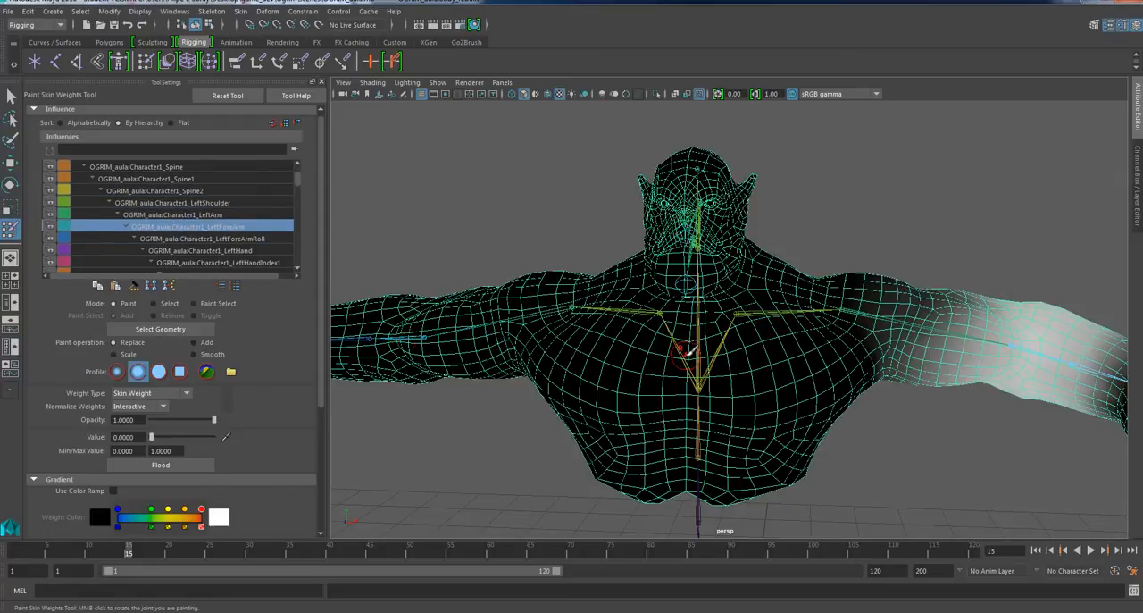
{"action": "right_click_drag", "start_coordinate": [683, 351], "coordinate": [684, 313]}
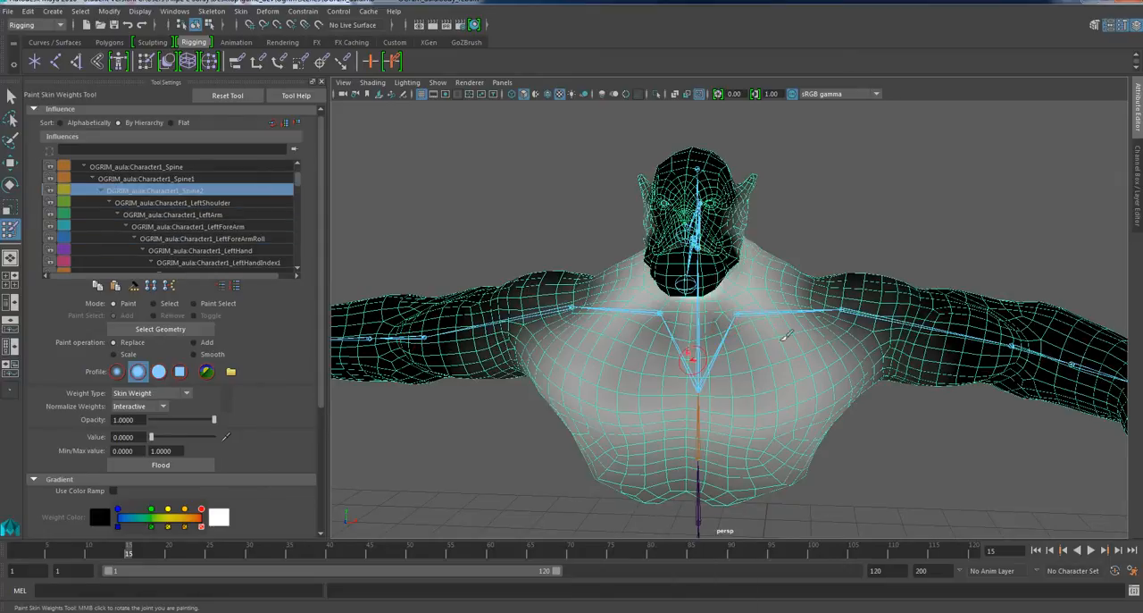
{"action": "mouse_move", "coordinate": [775, 362]}
{"action": "left_mouse_down", "text": "alt"}
{"action": "mouse_move", "coordinate": [492, 370]}
{"action": "mouse_move", "coordinate": [701, 390]}
{"action": "mouse_move", "coordinate": [782, 378]}
{"action": "left_mouse_up", "text": "alt"}
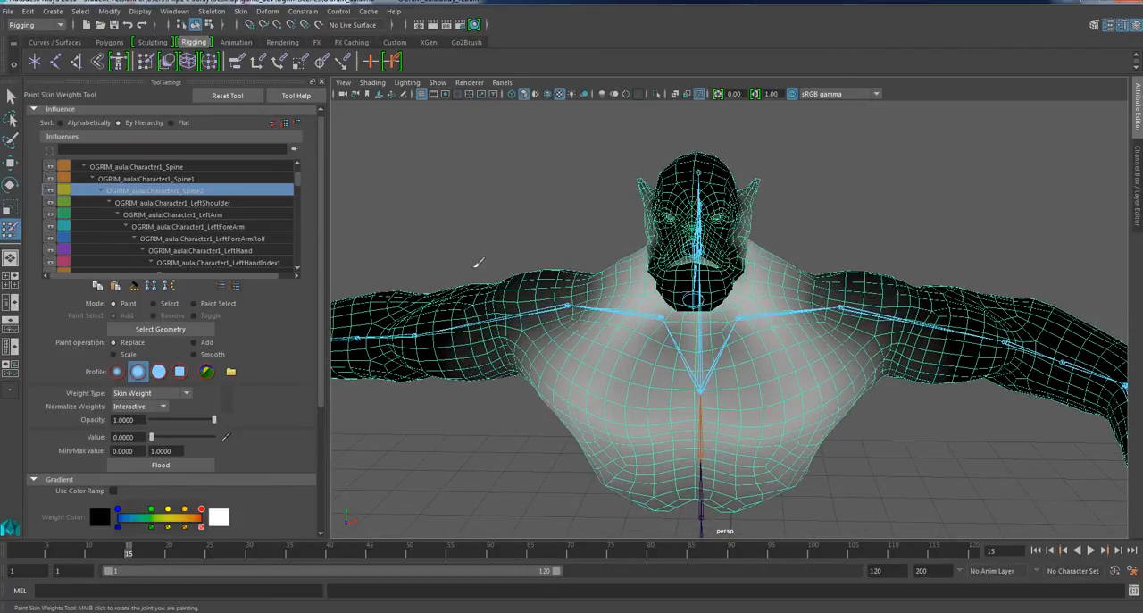
Leave weight painting, select the body mesh, return the character to its bind pose and deselect it.
{"action": "left_click", "coordinate": [11, 95]}
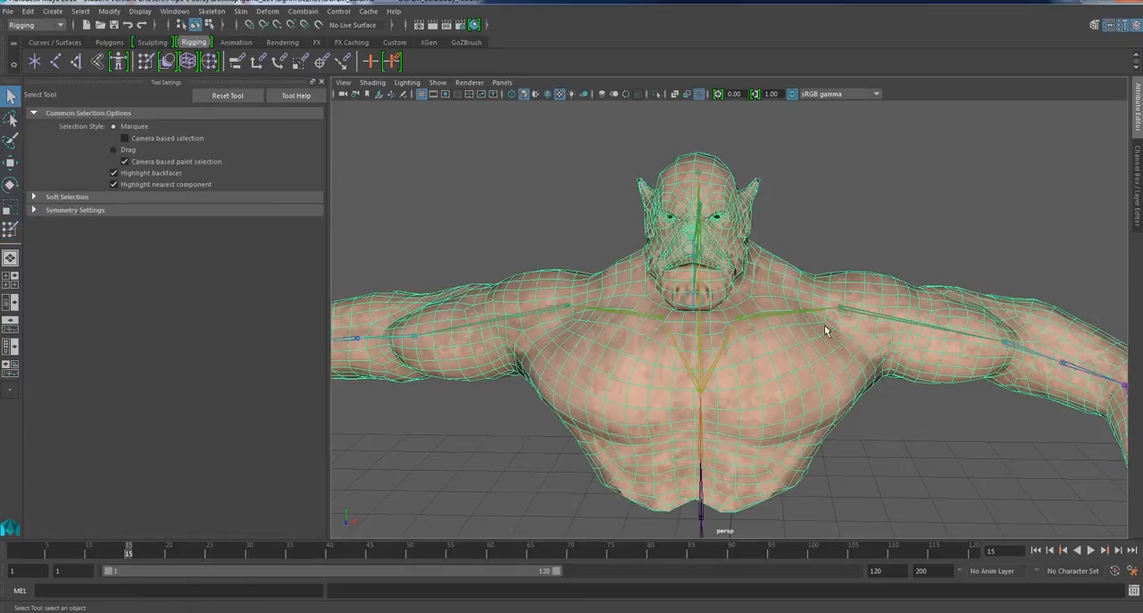
{"action": "scroll", "coordinate": [771, 332], "scroll_direction": "up", "scroll_amount": 2}
{"action": "left_click", "coordinate": [889, 423]}
{"action": "left_click", "coordinate": [788, 317]}
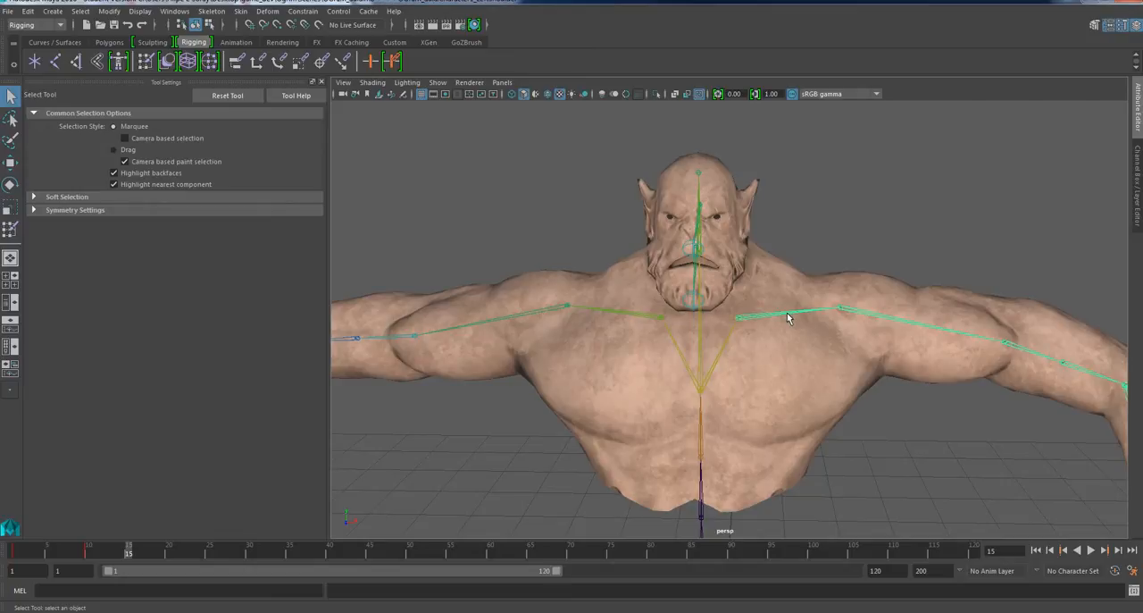
{"action": "left_click", "coordinate": [597, 230]}
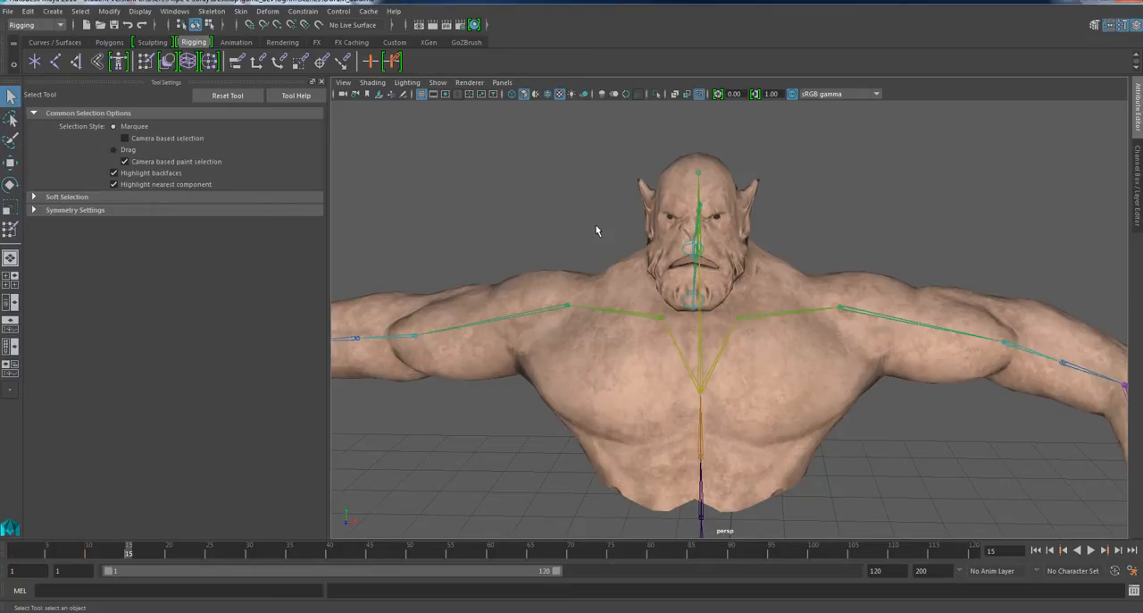
{"action": "scroll", "coordinate": [660, 361], "scroll_direction": "down", "scroll_amount": 2}
{"action": "left_click", "coordinate": [785, 376]}
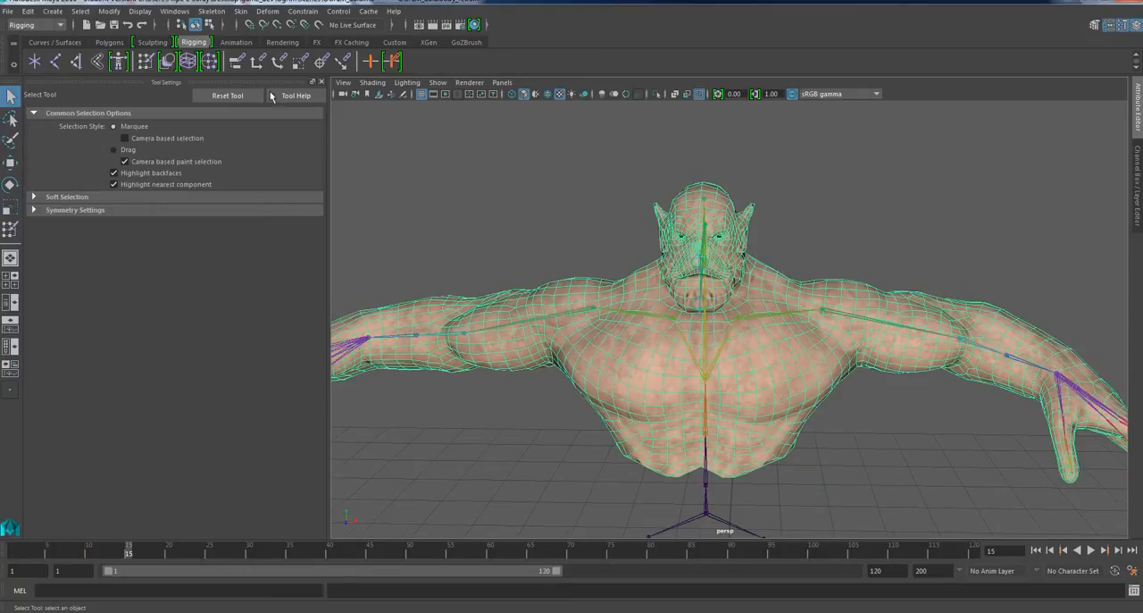
{"action": "left_click", "coordinate": [241, 11]}
{"action": "left_click", "coordinate": [269, 79]}
{"action": "left_click", "coordinate": [814, 219]}
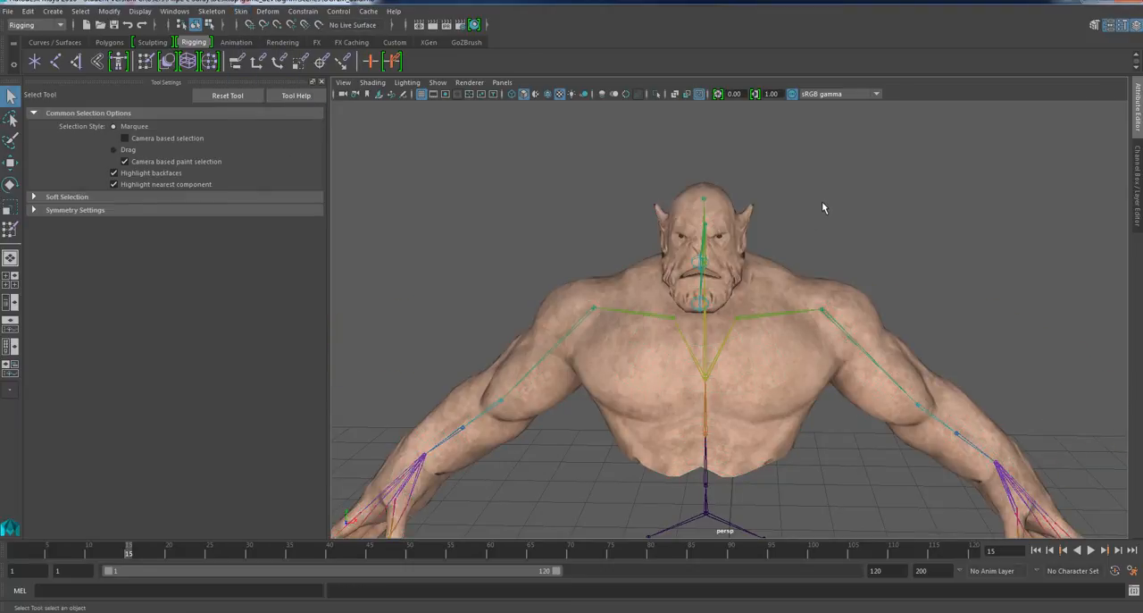
Show the last hidden objects and inspect the grey shoulder guard with its chest strap.
{"action": "key", "text": "ctrl+shift+h"}
{"action": "scroll", "coordinate": [711, 228], "scroll_direction": "up", "scroll_amount": 3}
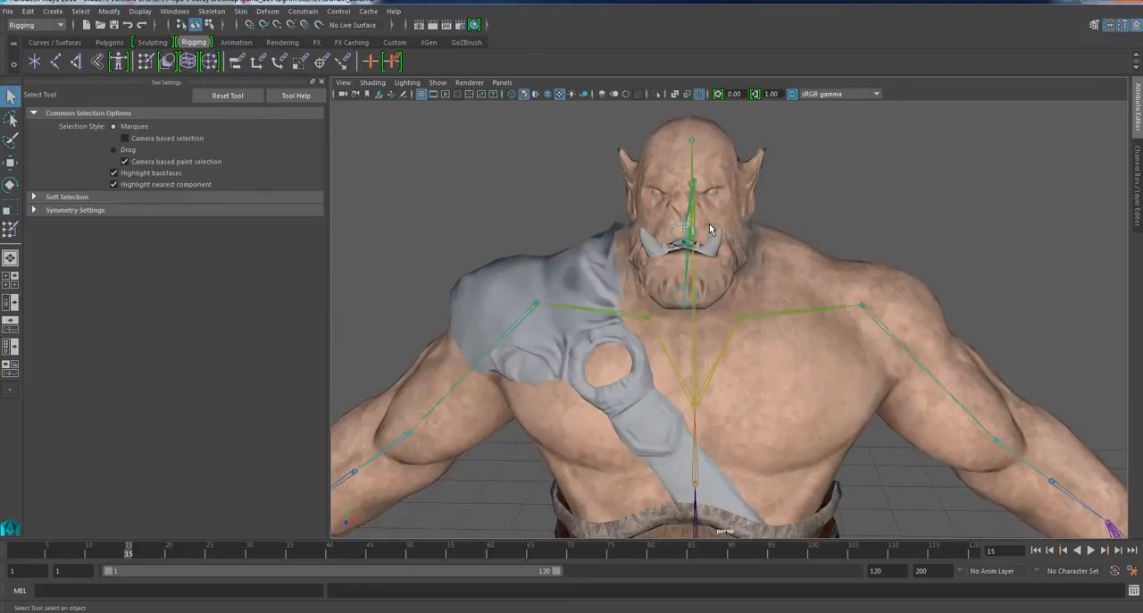
{"action": "left_click_drag", "start_coordinate": [714, 287], "coordinate": [587, 286], "text": "alt"}
{"action": "left_click", "coordinate": [586, 286]}
{"action": "scroll", "coordinate": [605, 291], "scroll_direction": "down", "scroll_amount": 2}
{"action": "left_click_drag", "start_coordinate": [687, 348], "coordinate": [879, 262], "text": "alt"}
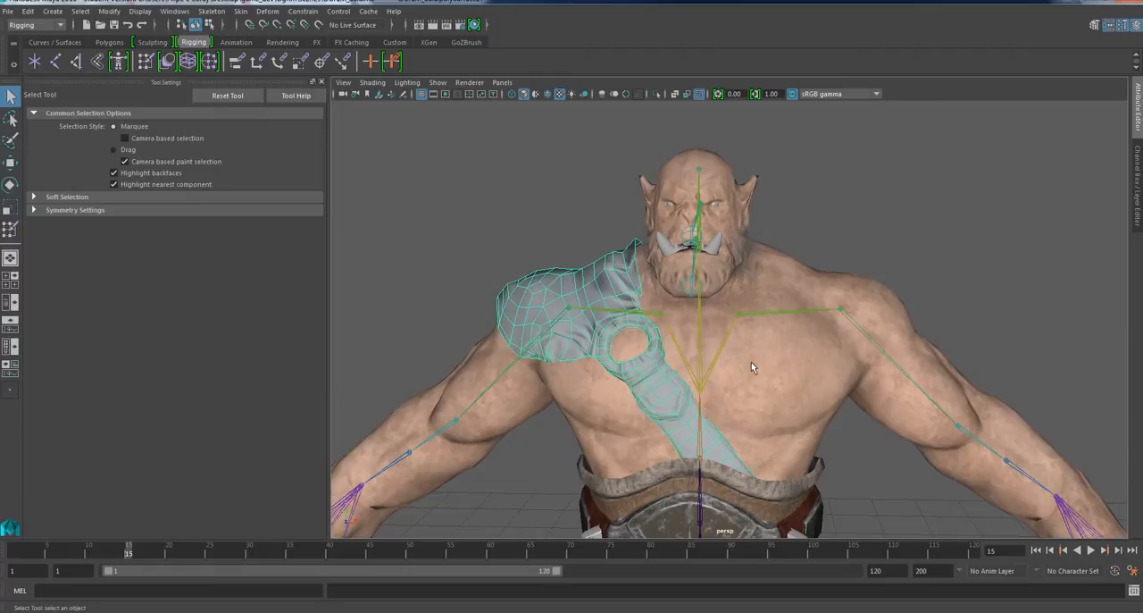
{"action": "left_click_drag", "start_coordinate": [751, 362], "coordinate": [679, 348], "text": "alt"}
Test-rotate the right shoulder joint against the shoulder guard, undo the rotation and deselect the joint.
{"action": "left_click", "coordinate": [614, 318]}
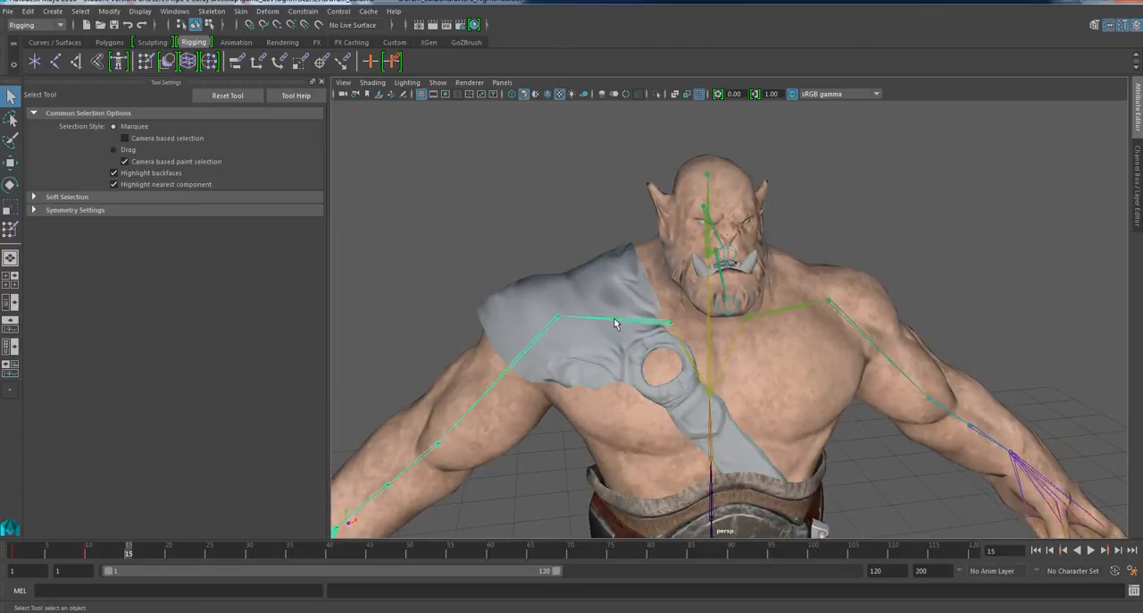
{"action": "left_click", "coordinate": [597, 337]}
{"action": "left_click", "coordinate": [615, 320]}
{"action": "key", "text": "e"}
{"action": "mouse_move", "coordinate": [657, 332]}
{"action": "left_mouse_down"}
{"action": "mouse_move", "coordinate": [709, 341]}
{"action": "mouse_move", "coordinate": [656, 332]}
{"action": "left_mouse_up"}
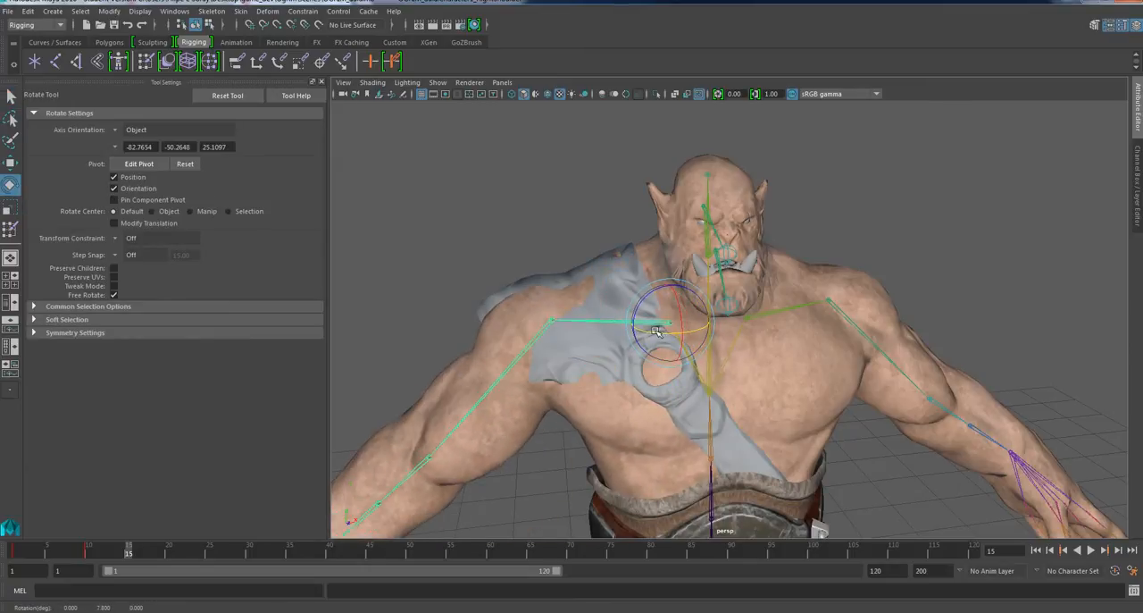
{"action": "key", "text": "ctrl+z"}
{"action": "left_click", "coordinate": [975, 267]}
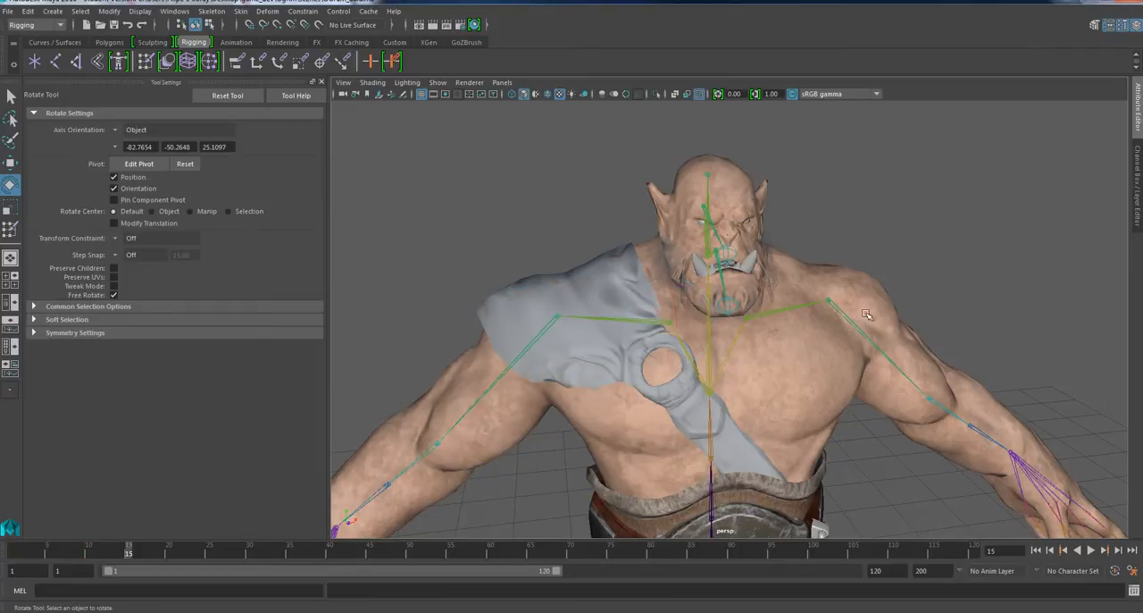
Select the shoulder guard together with the hips root joint and bind it with Bind Skin.
{"action": "left_click_drag", "start_coordinate": [742, 378], "coordinate": [697, 332], "text": "alt"}
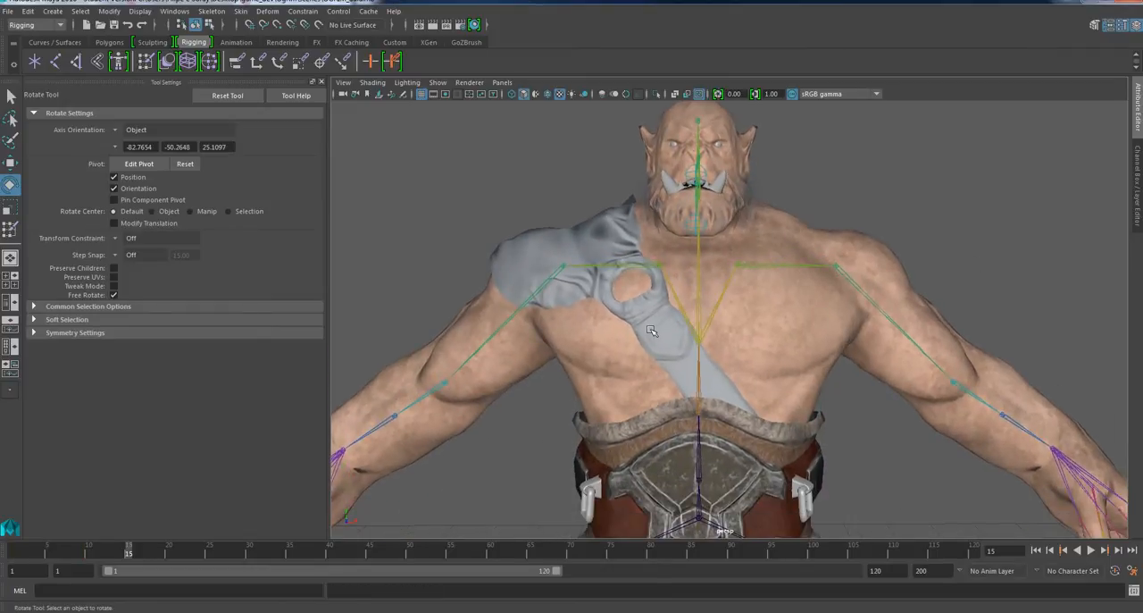
{"action": "left_click", "coordinate": [673, 359]}
{"action": "scroll", "coordinate": [678, 379], "scroll_direction": "down", "scroll_amount": 3}
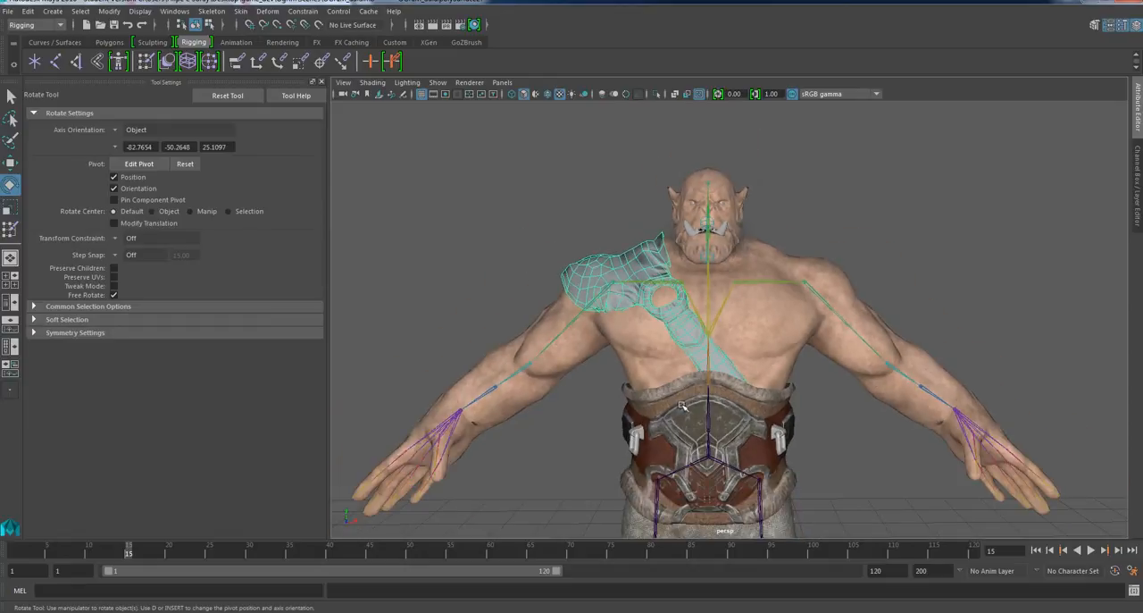
{"action": "middle_click_drag", "start_coordinate": [680, 405], "coordinate": [671, 367], "text": "alt"}
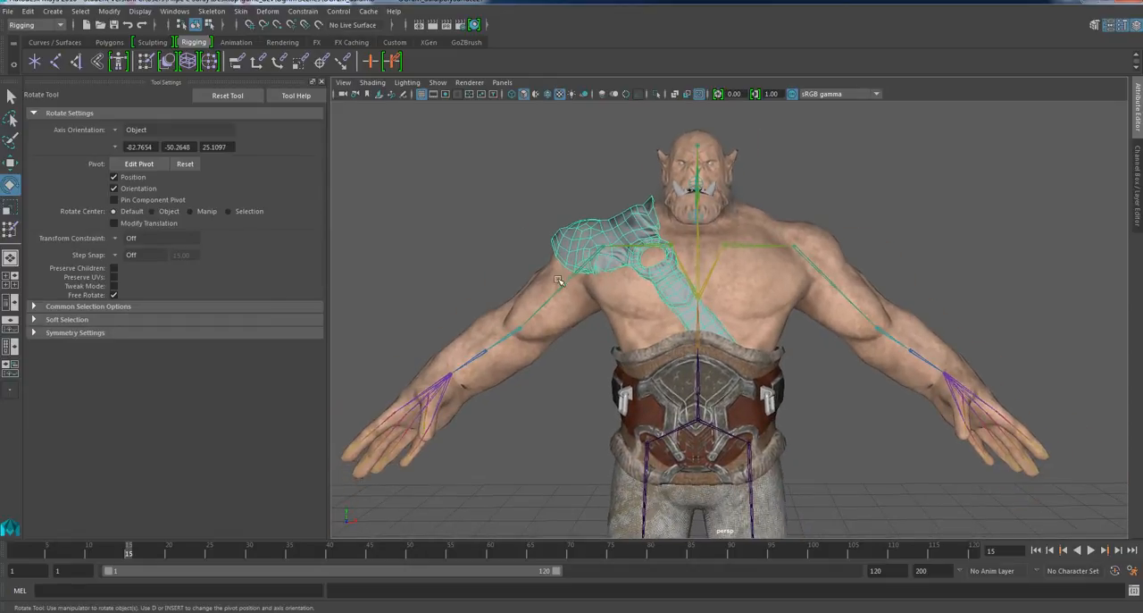
{"action": "left_click", "coordinate": [708, 428]}
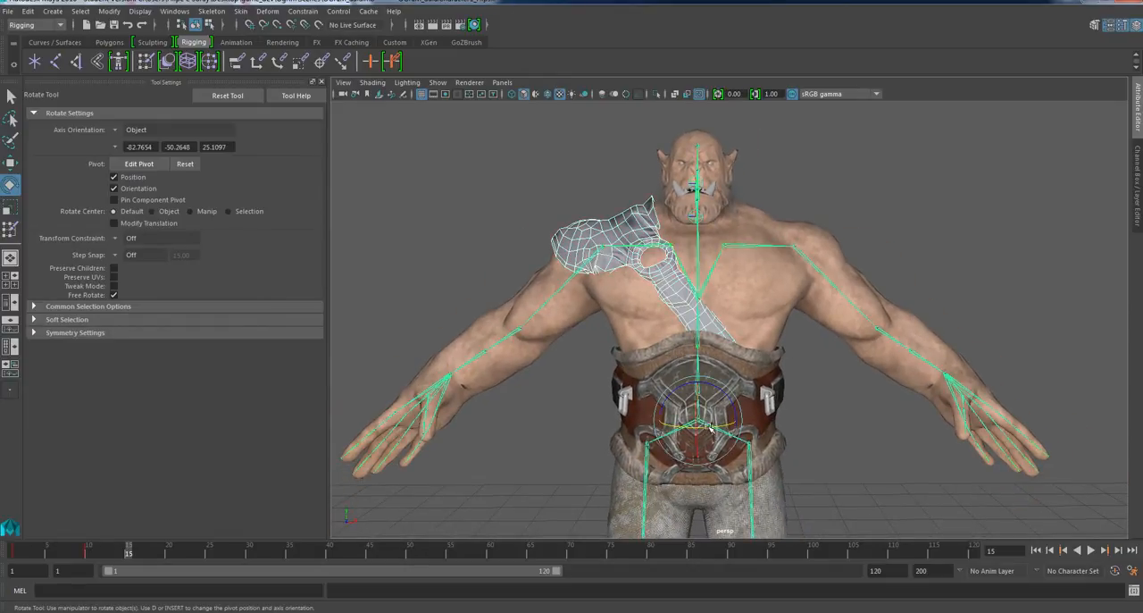
{"action": "left_click", "coordinate": [240, 11]}
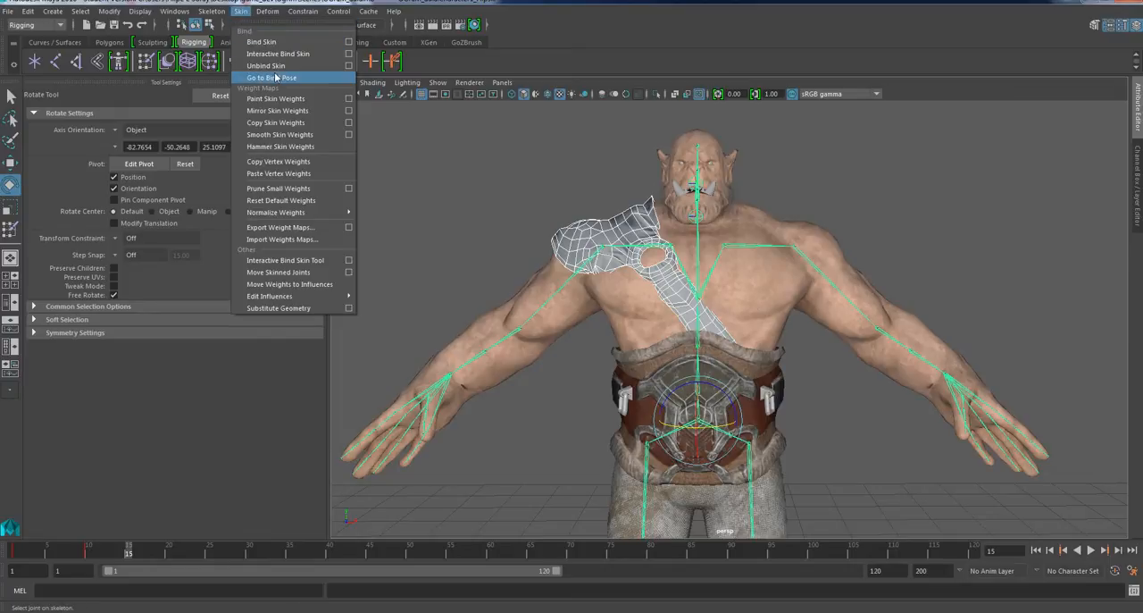
{"action": "left_click", "coordinate": [277, 43]}
Rotate the right shoulder joint and examine how the bound shoulder guard deforms over the shoulder and chest.
{"action": "scroll", "coordinate": [632, 237], "scroll_direction": "up", "scroll_amount": 5}
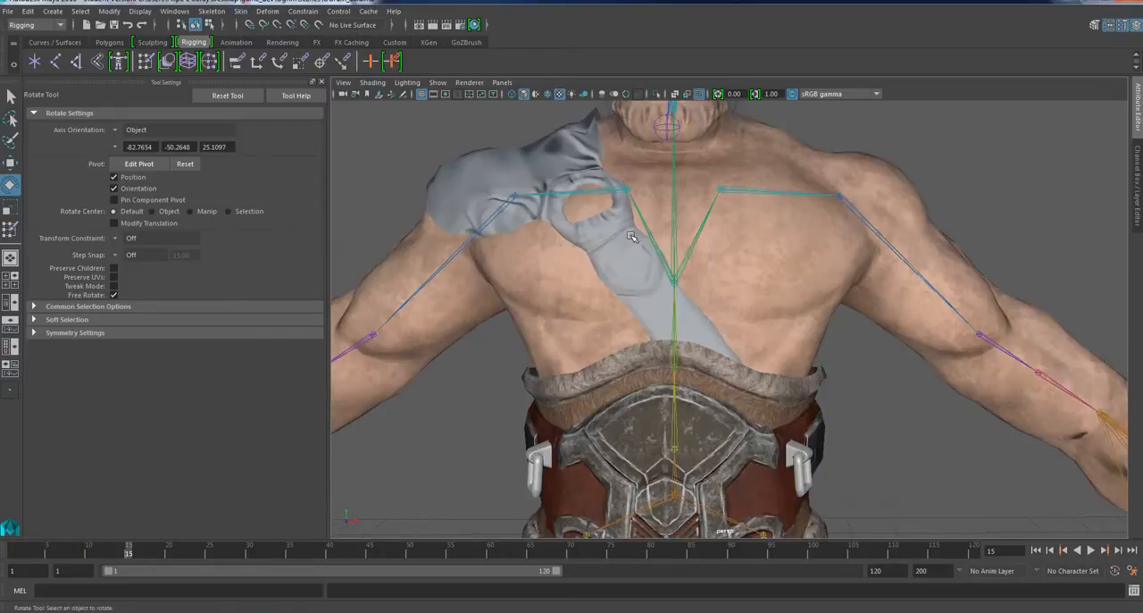
{"action": "middle_click_drag", "start_coordinate": [632, 236], "coordinate": [723, 358], "text": "alt"}
{"action": "left_click_drag", "start_coordinate": [722, 358], "coordinate": [732, 364], "text": "alt"}
{"action": "left_click", "coordinate": [674, 320]}
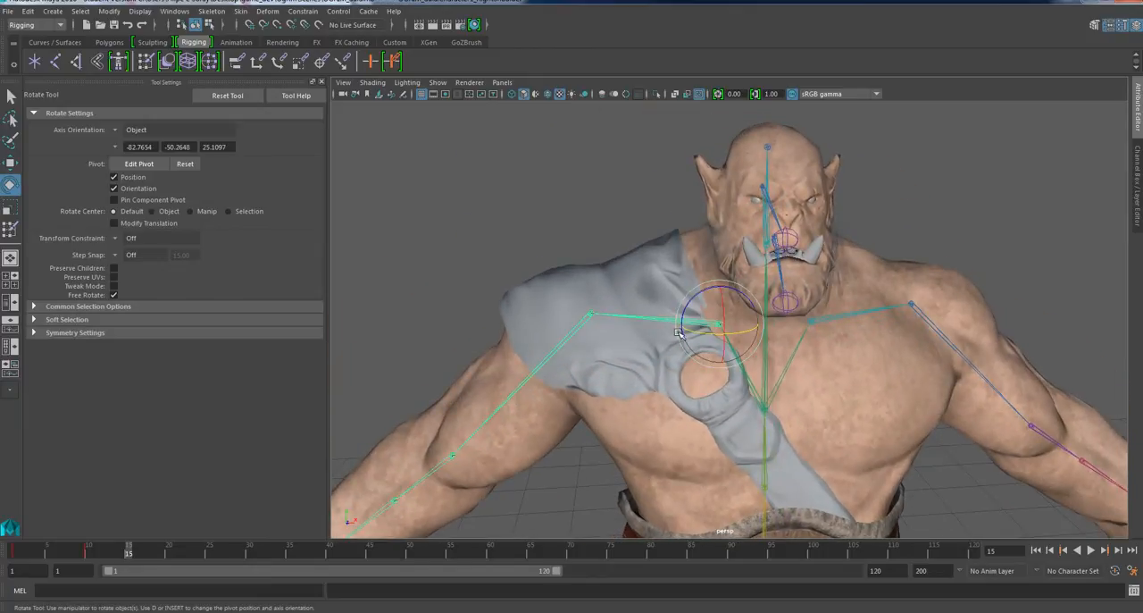
{"action": "left_click_drag", "start_coordinate": [679, 332], "coordinate": [740, 337]}
{"action": "left_click_drag", "start_coordinate": [684, 384], "coordinate": [574, 354], "text": "alt"}
{"action": "scroll", "coordinate": [579, 332], "scroll_direction": "down", "scroll_amount": 3}
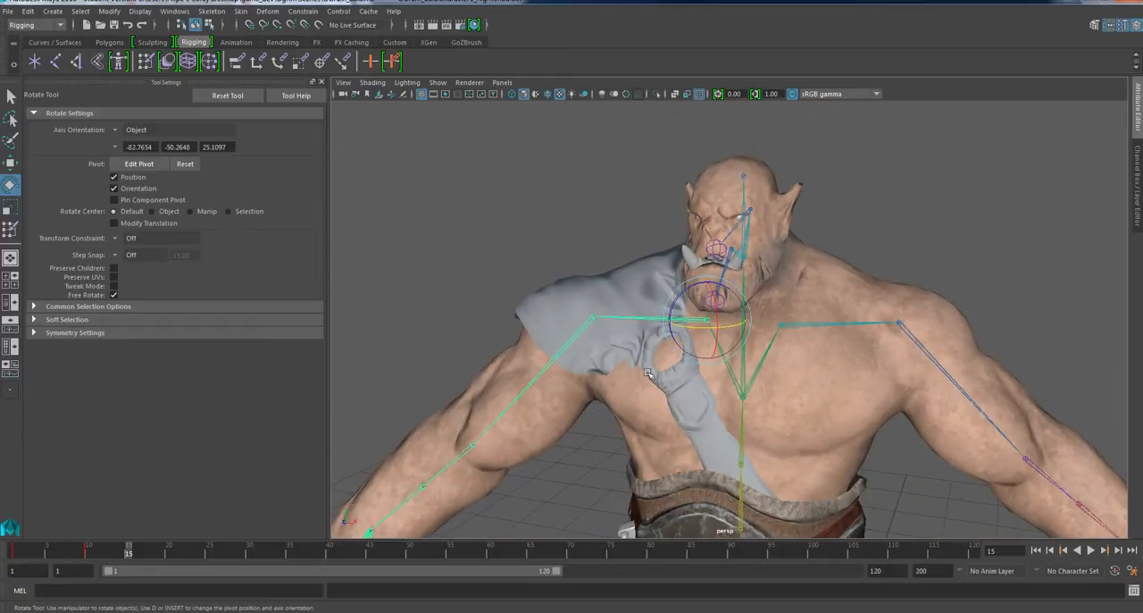
{"action": "left_click_drag", "start_coordinate": [649, 374], "coordinate": [660, 357], "text": "alt"}
{"action": "scroll", "coordinate": [639, 366], "scroll_direction": "up", "scroll_amount": 2}
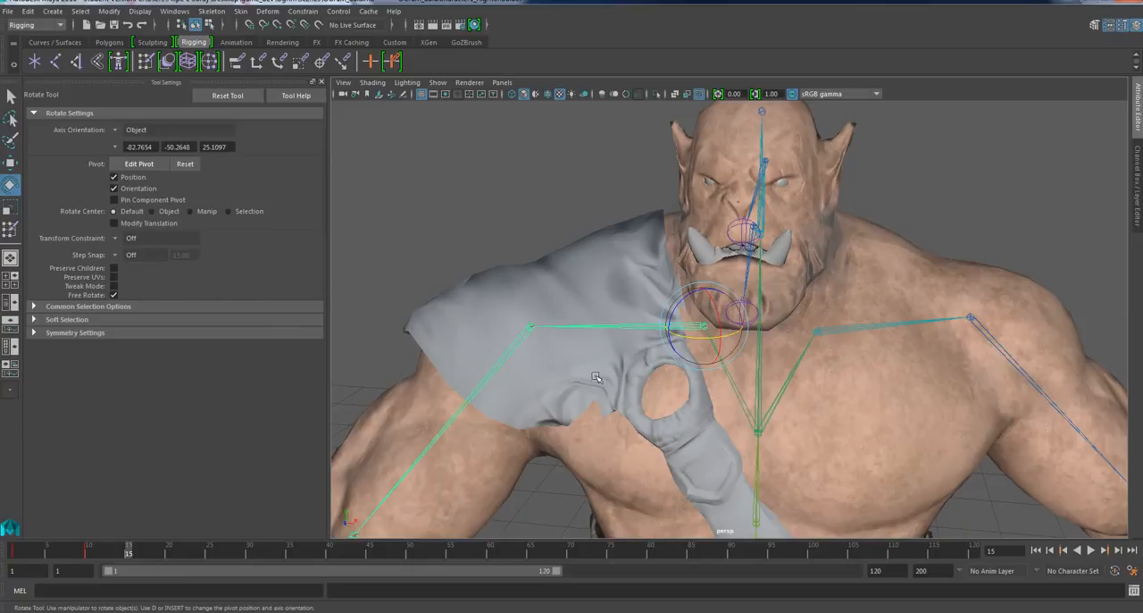
{"action": "left_click_drag", "start_coordinate": [564, 441], "coordinate": [640, 435], "text": "alt"}
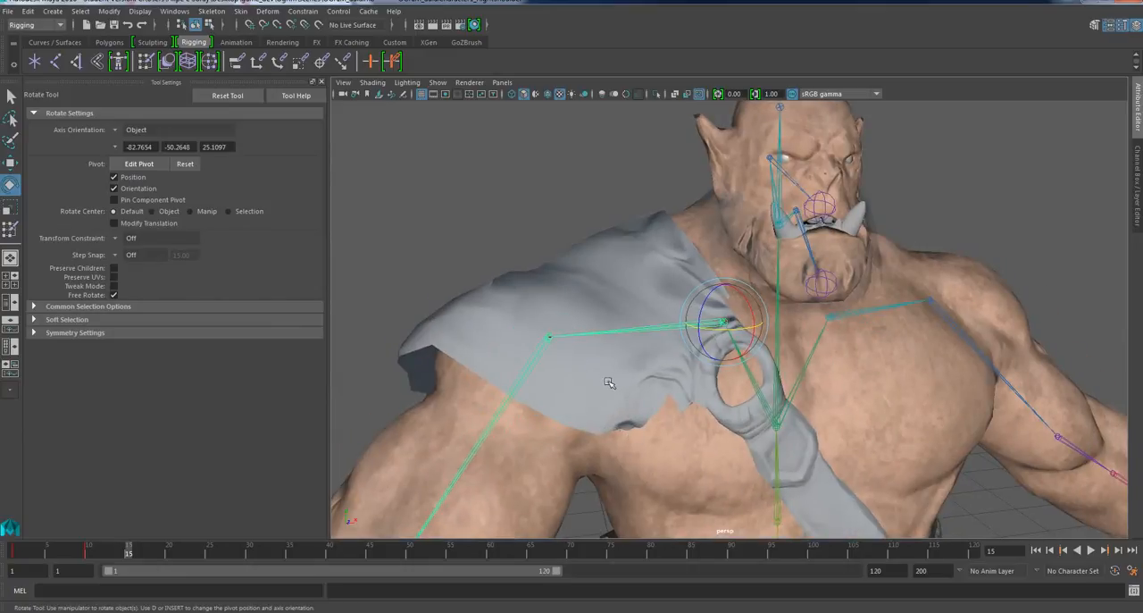
Examine the bound shoulder guard over the right shoulder, selecting and deselecting its mesh.
{"action": "left_click_drag", "start_coordinate": [609, 382], "coordinate": [623, 377], "text": "alt"}
{"action": "left_click", "coordinate": [639, 354]}
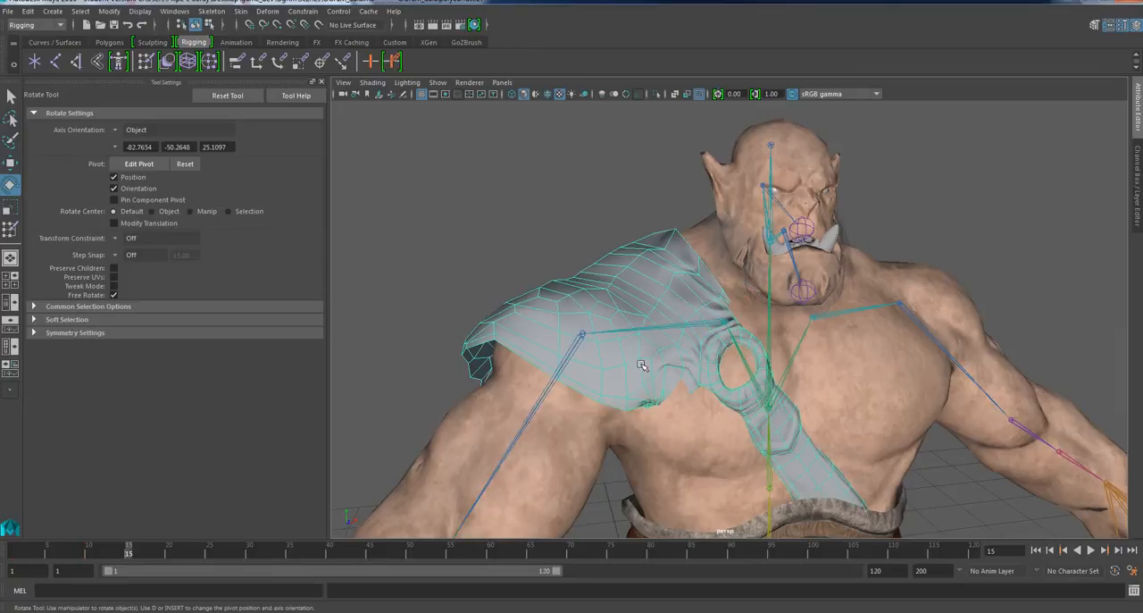
{"action": "left_click", "coordinate": [549, 220]}
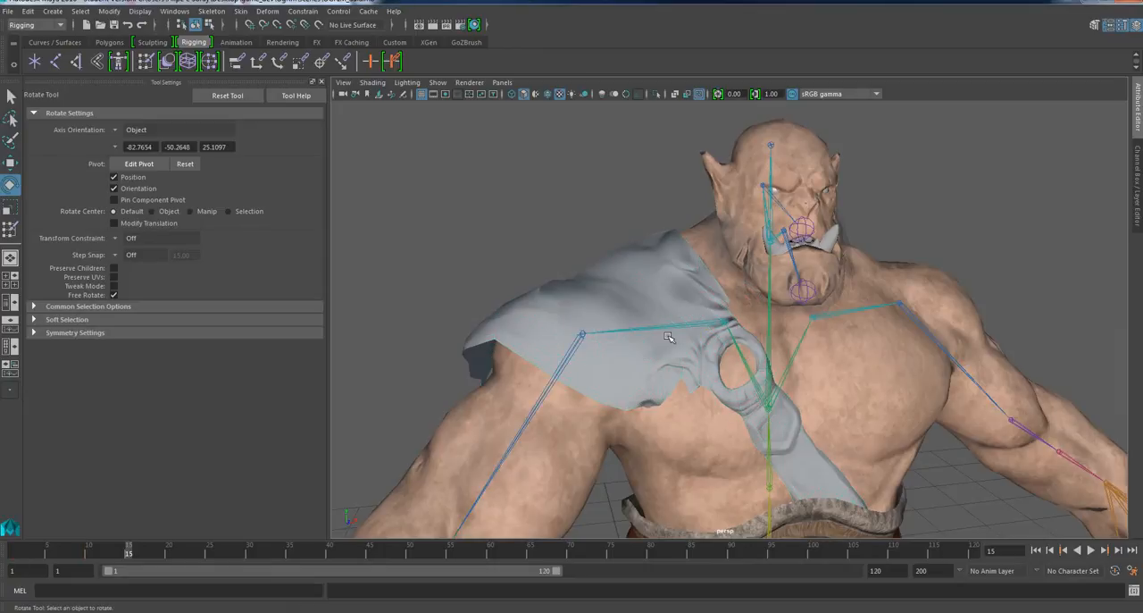
{"action": "left_click_drag", "start_coordinate": [669, 337], "coordinate": [597, 361], "text": "alt"}
Select the ogre's body as the weight source and add the shoulder guard to the selection as the target.
{"action": "left_click", "coordinate": [829, 299]}
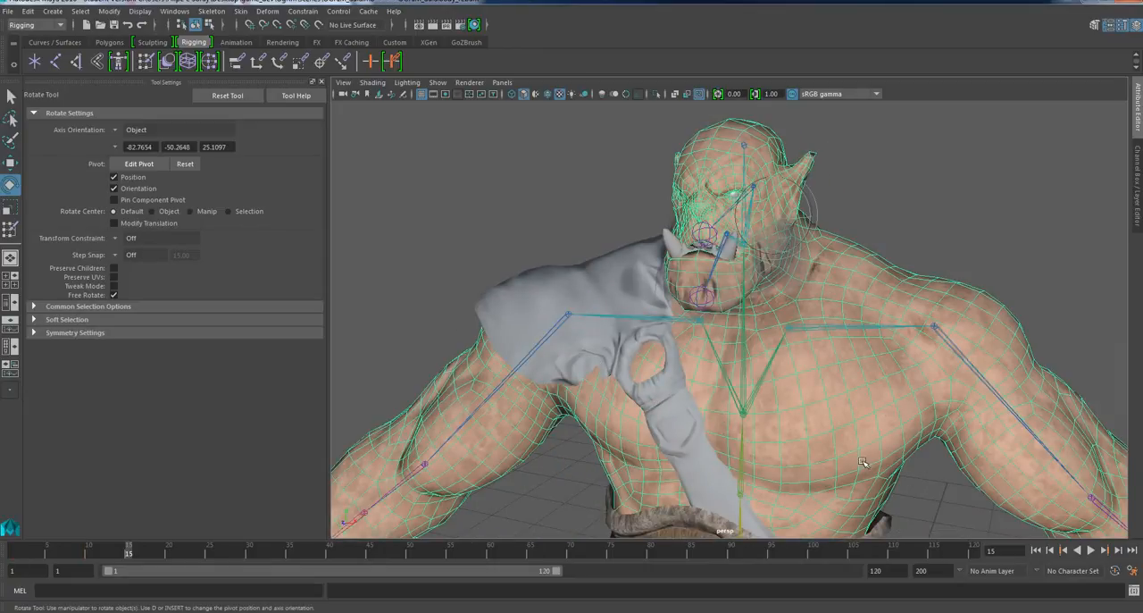
{"action": "left_click", "coordinate": [240, 12]}
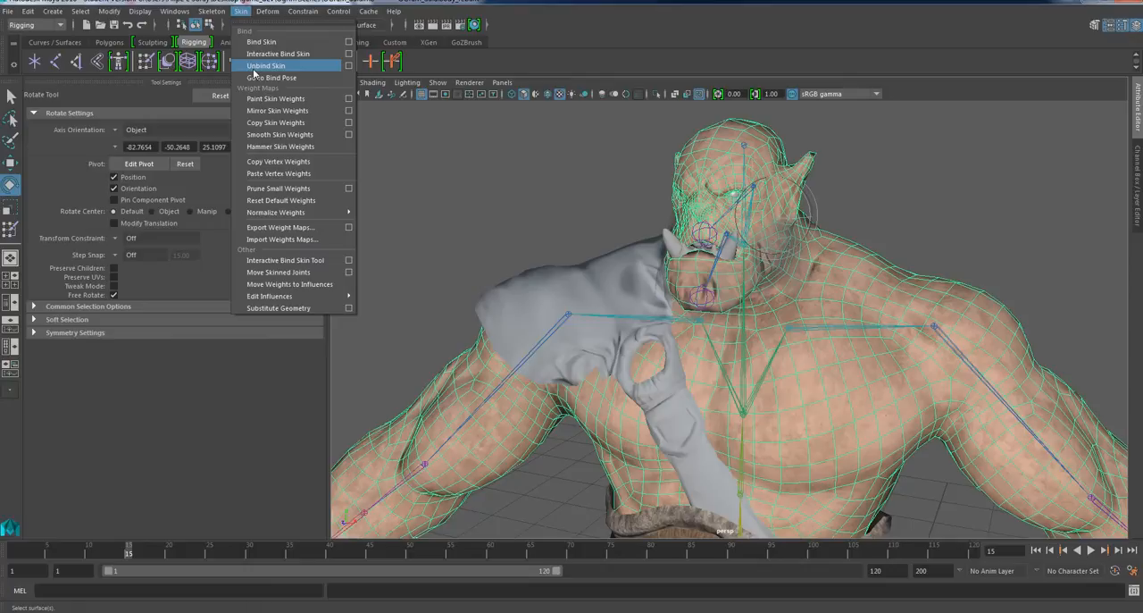
{"action": "left_click", "coordinate": [253, 67]}
{"action": "left_click_drag", "start_coordinate": [709, 359], "coordinate": [716, 358], "text": "alt"}
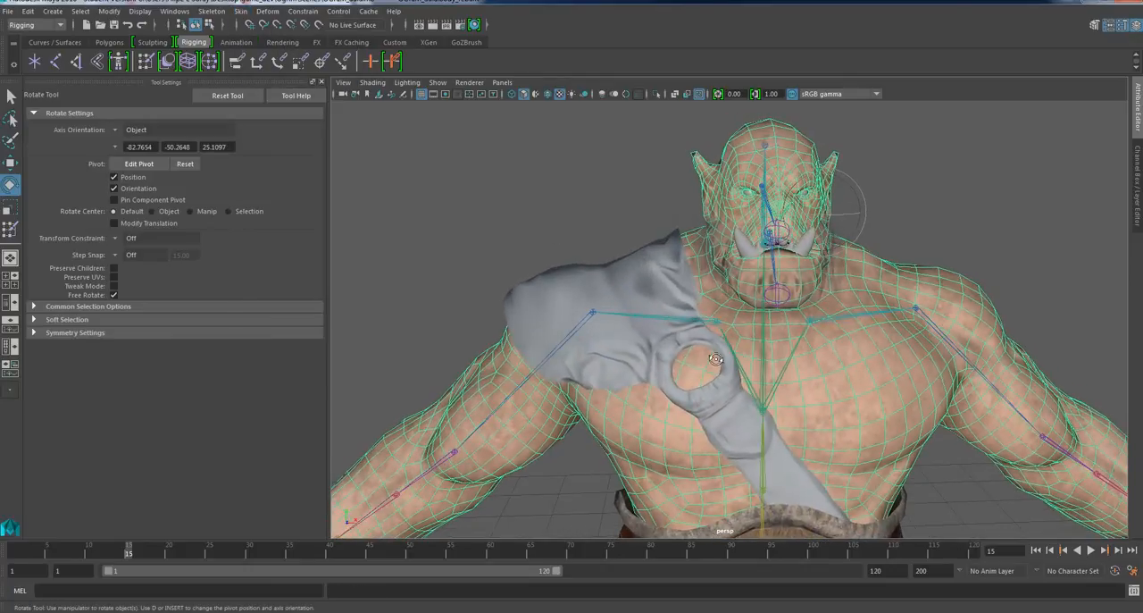
{"action": "scroll", "coordinate": [630, 366], "scroll_direction": "down", "scroll_amount": 1}
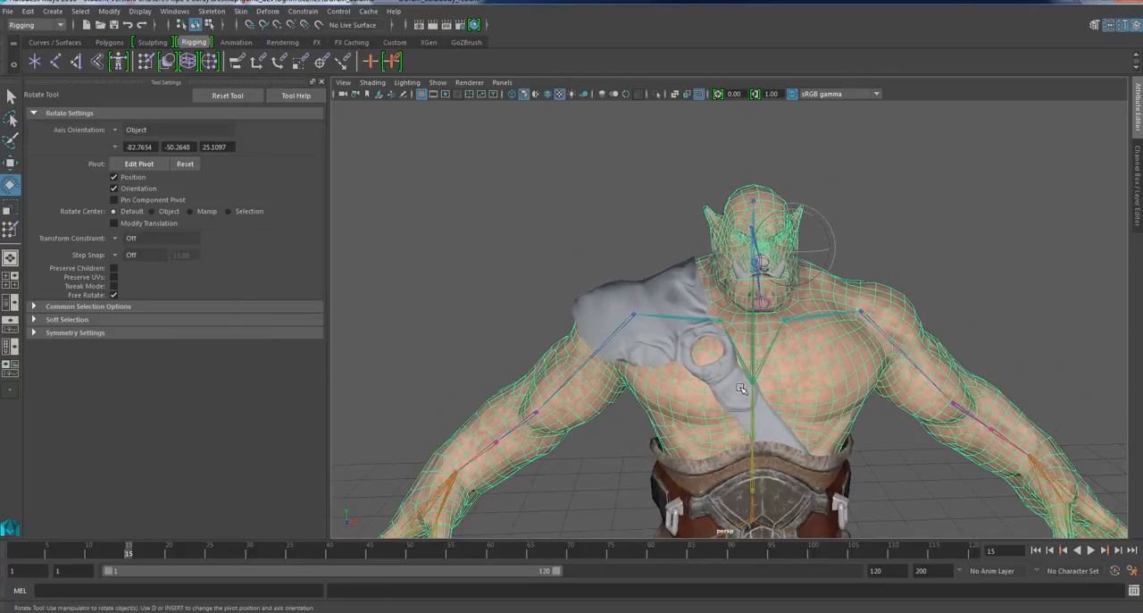
{"action": "scroll", "coordinate": [727, 388], "scroll_direction": "down", "scroll_amount": 2}
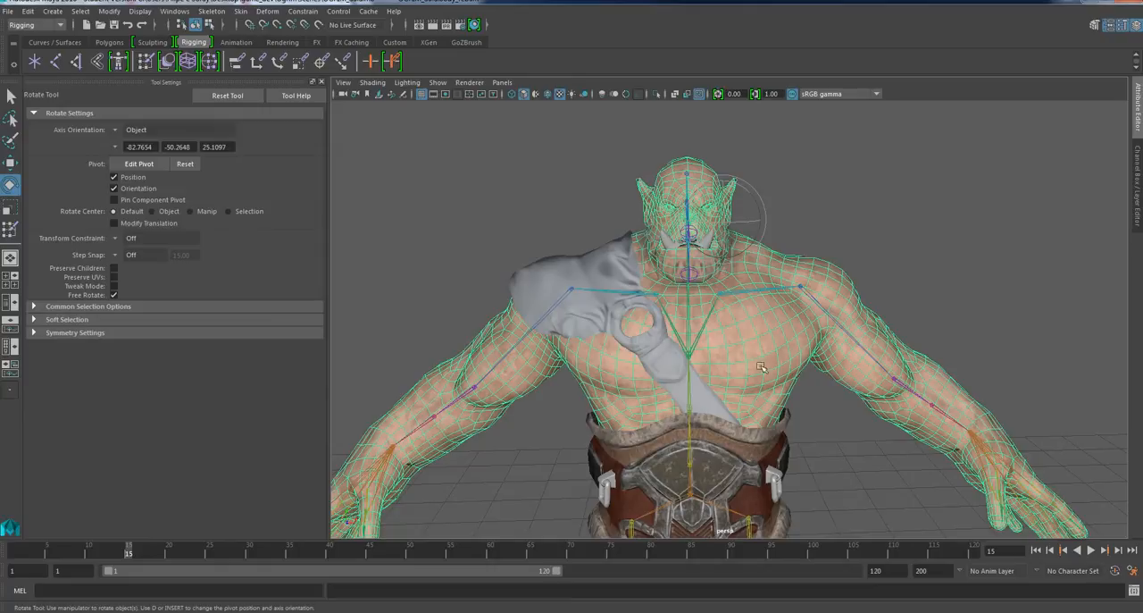
{"action": "left_click", "coordinate": [659, 359]}
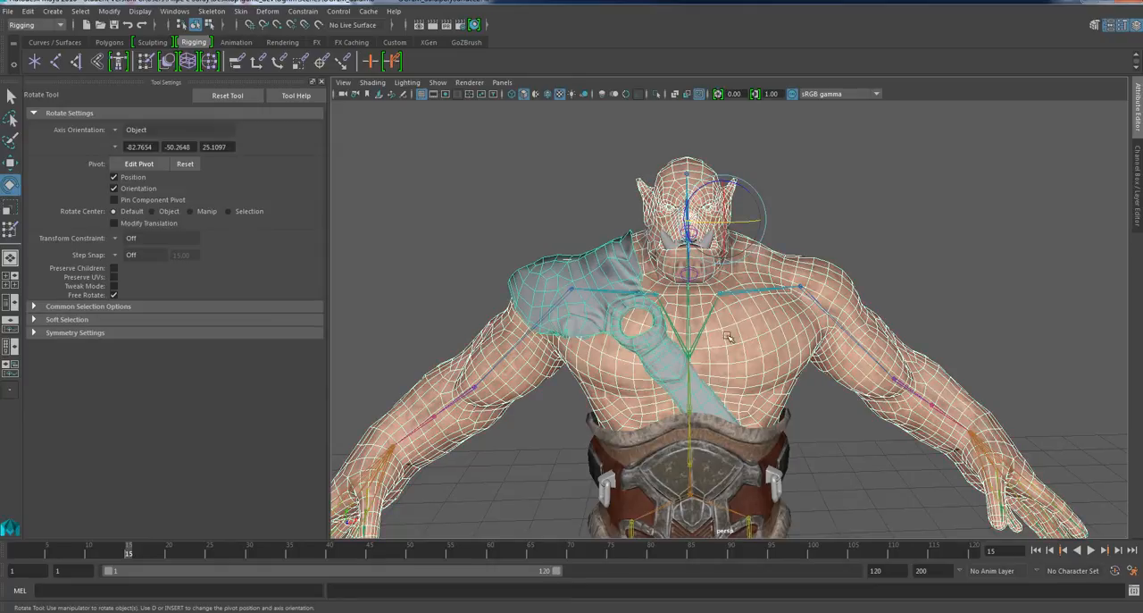
{"action": "scroll", "coordinate": [613, 297], "scroll_direction": "up", "scroll_amount": 1}
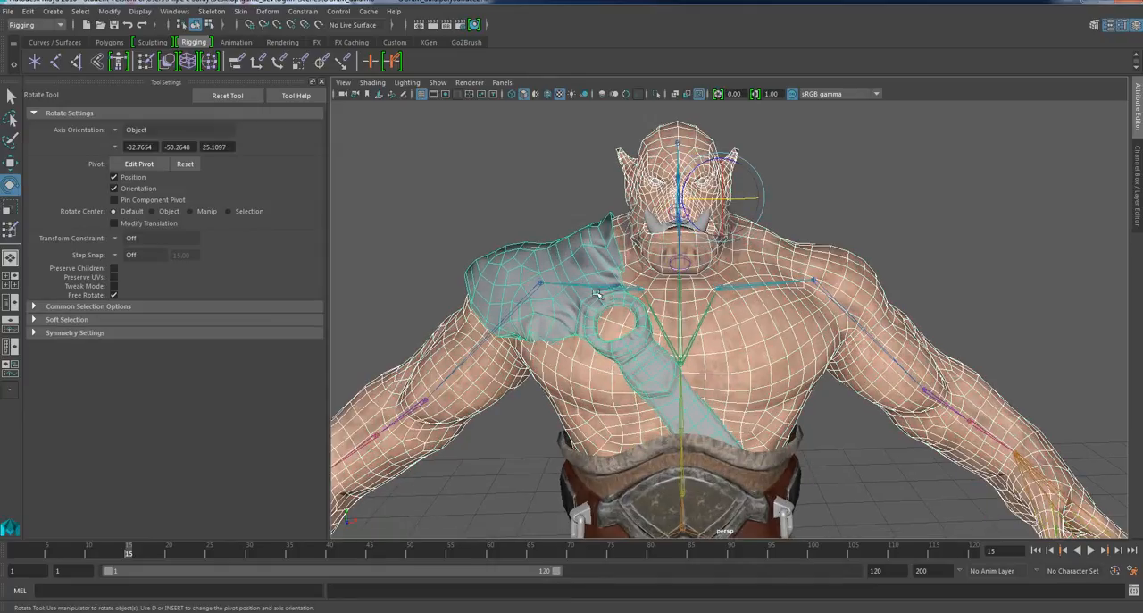
Copy the skin weights from the body to the shoulder guard, using Closest point on surface and Closest joint, and clear the selection.
{"action": "left_click", "coordinate": [242, 12]}
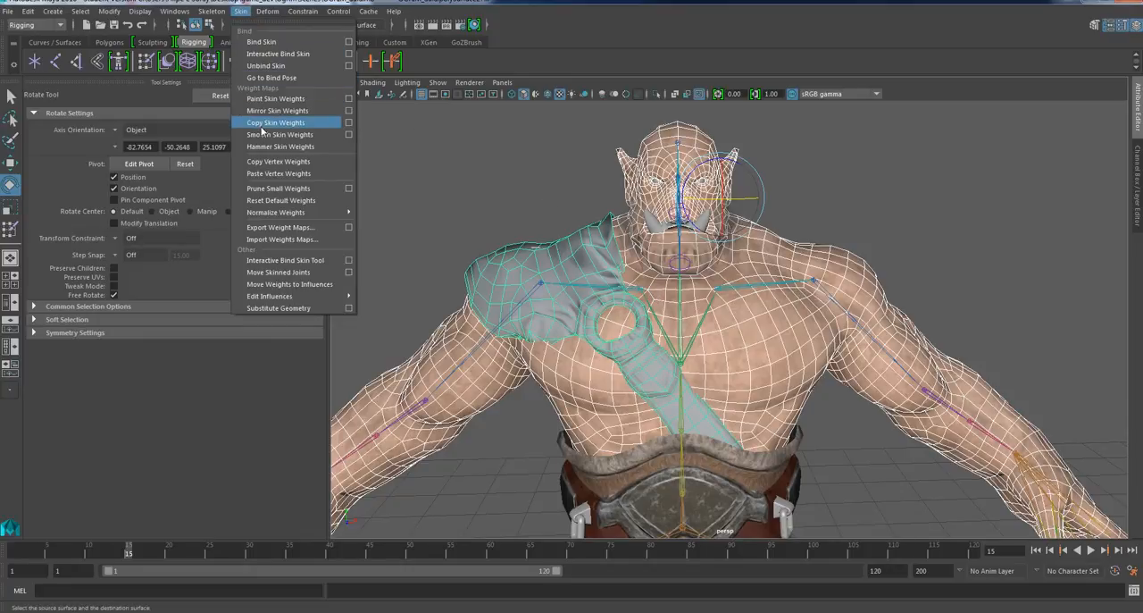
{"action": "left_click", "coordinate": [348, 122]}
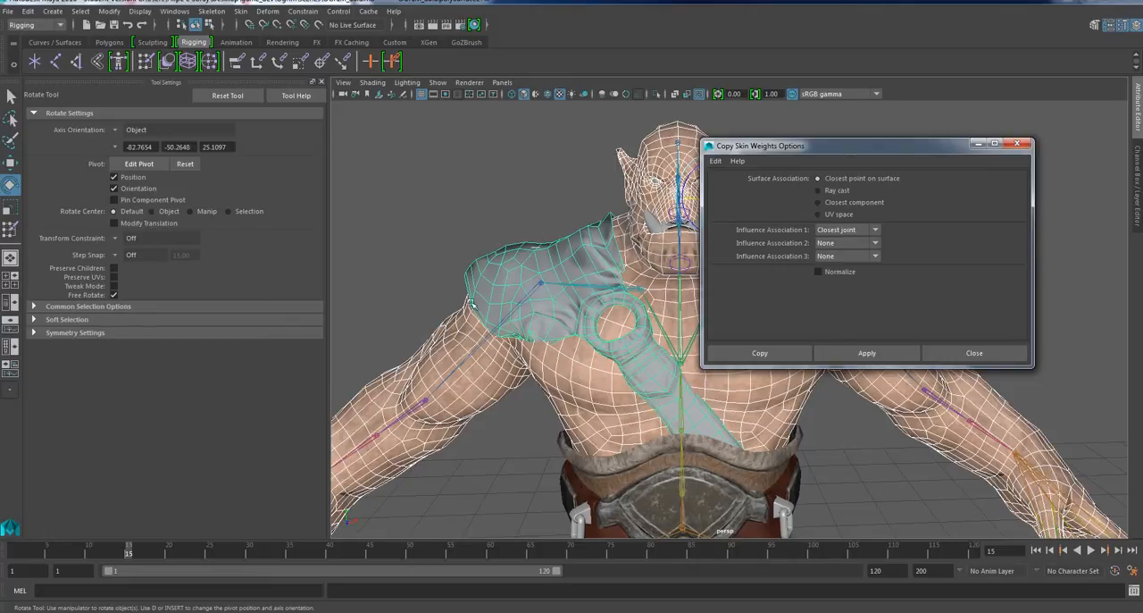
{"action": "left_click", "coordinate": [970, 353]}
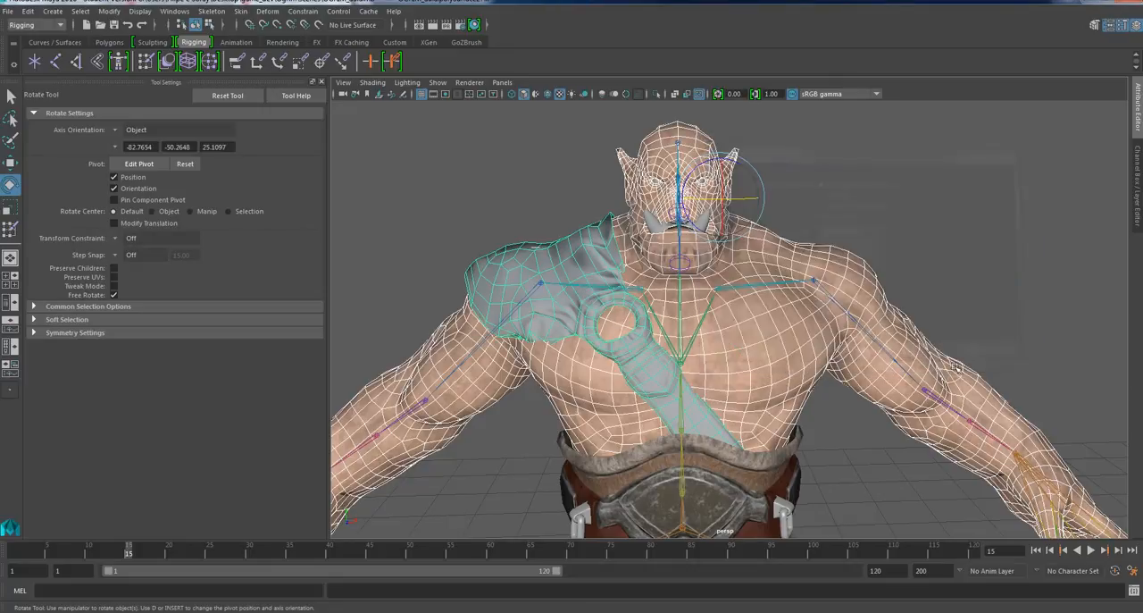
{"action": "left_click", "coordinate": [239, 11]}
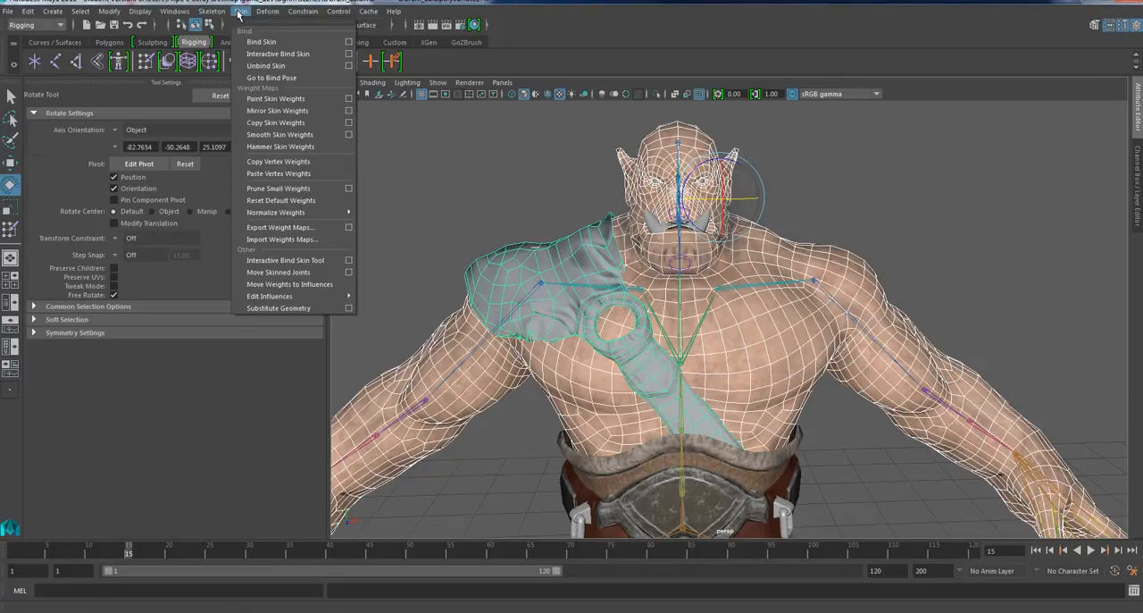
{"action": "left_click", "coordinate": [277, 122]}
{"action": "left_click", "coordinate": [574, 199]}
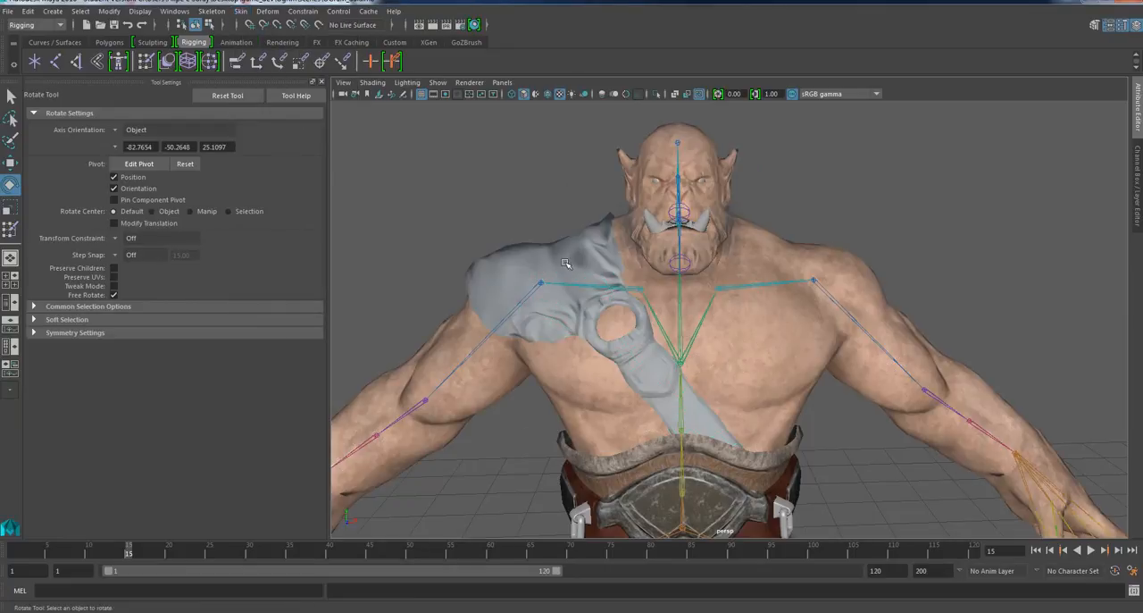
Raise the right arm by rotating the right clavicle joint to test the shoulder guard's copied weights.
{"action": "scroll", "coordinate": [575, 282], "scroll_direction": "up", "scroll_amount": 2}
{"action": "left_click", "coordinate": [571, 280]}
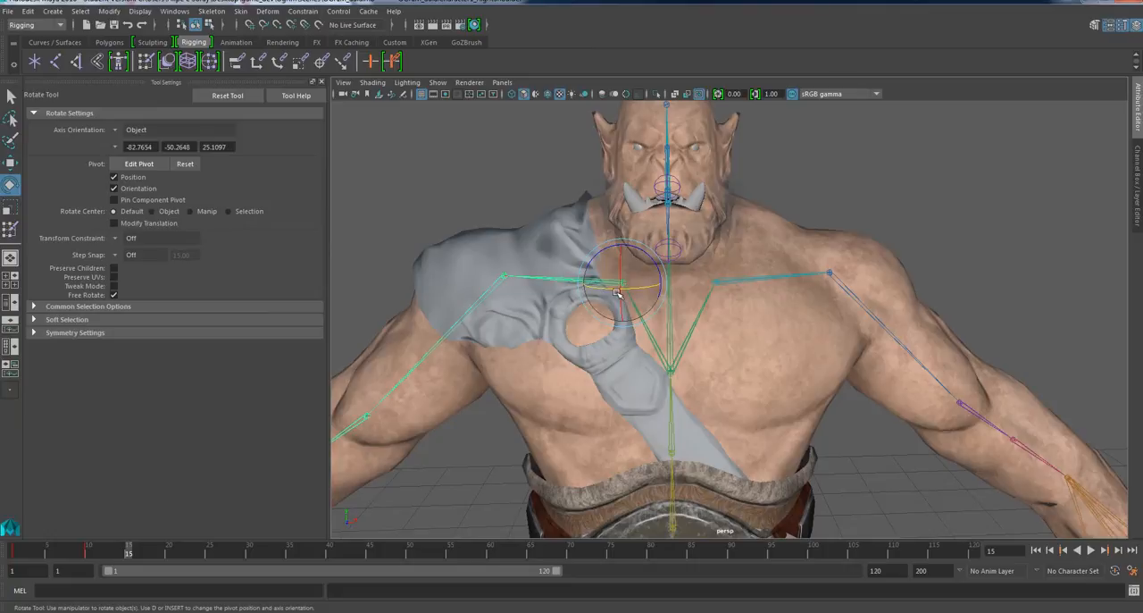
{"action": "left_click_drag", "start_coordinate": [618, 295], "coordinate": [637, 334]}
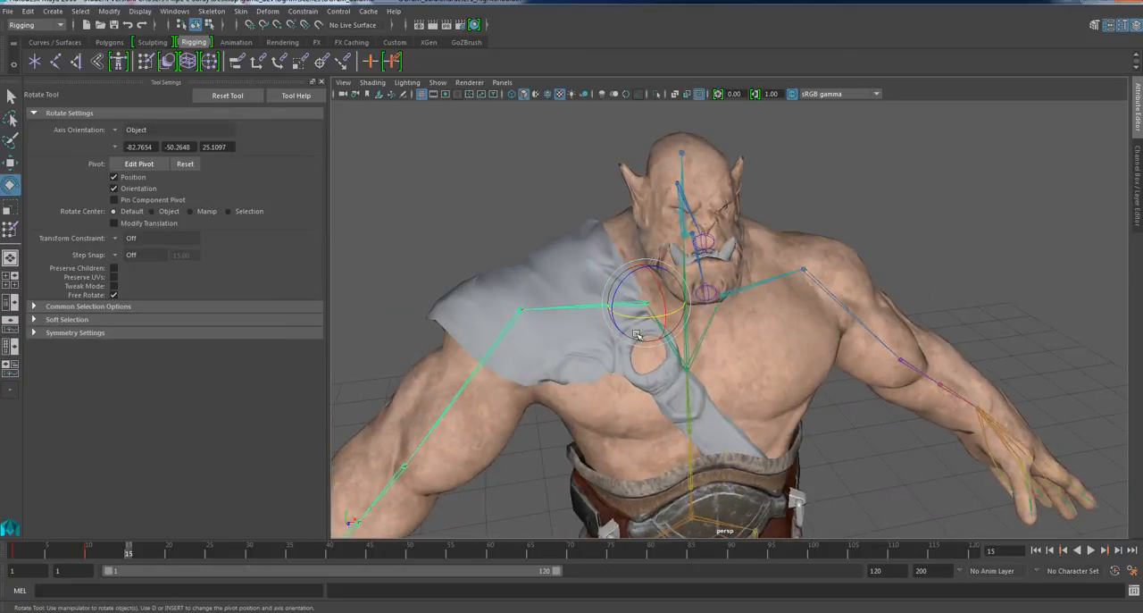
{"action": "left_click_drag", "start_coordinate": [619, 291], "coordinate": [632, 279]}
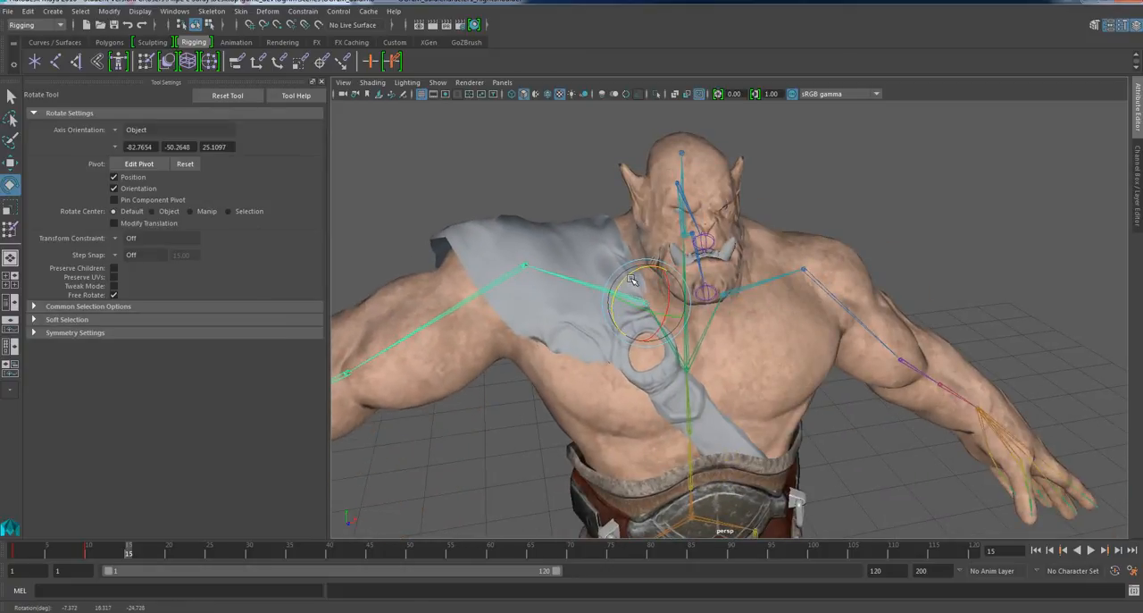
{"action": "left_click_drag", "start_coordinate": [631, 332], "coordinate": [624, 293], "text": "alt"}
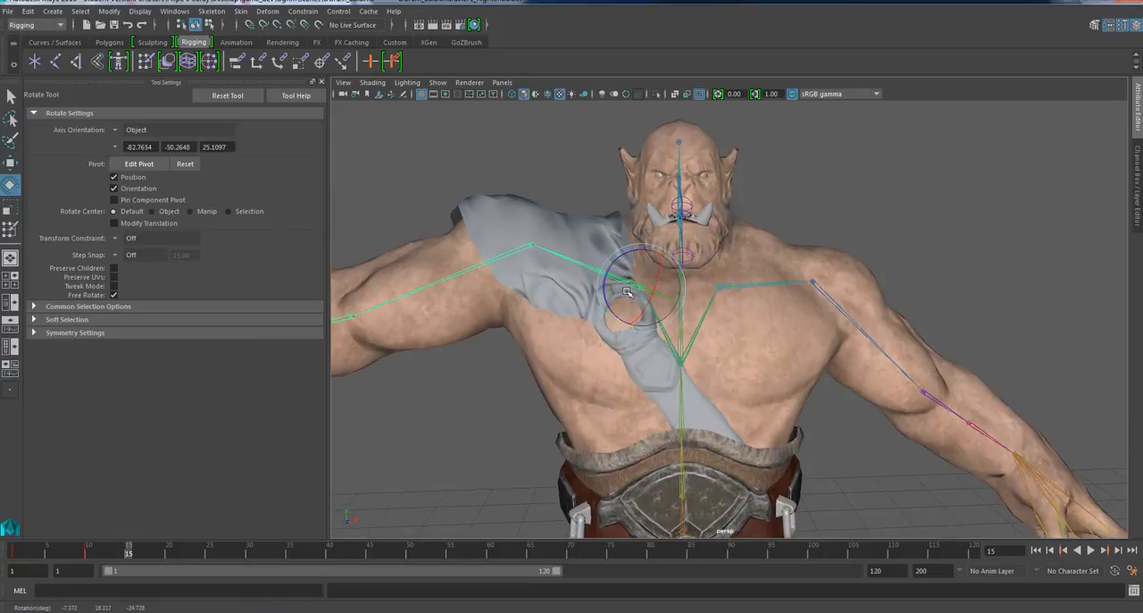
{"action": "right_click_drag", "start_coordinate": [624, 293], "coordinate": [645, 309], "text": "alt"}
Select the shoulder guard and examine how its cloth, ring and chest strap follow the raised arm from several angles.
{"action": "right_click_drag", "start_coordinate": [692, 357], "coordinate": [688, 380], "text": "alt"}
{"action": "right_click_drag", "start_coordinate": [555, 284], "coordinate": [607, 319], "text": "alt"}
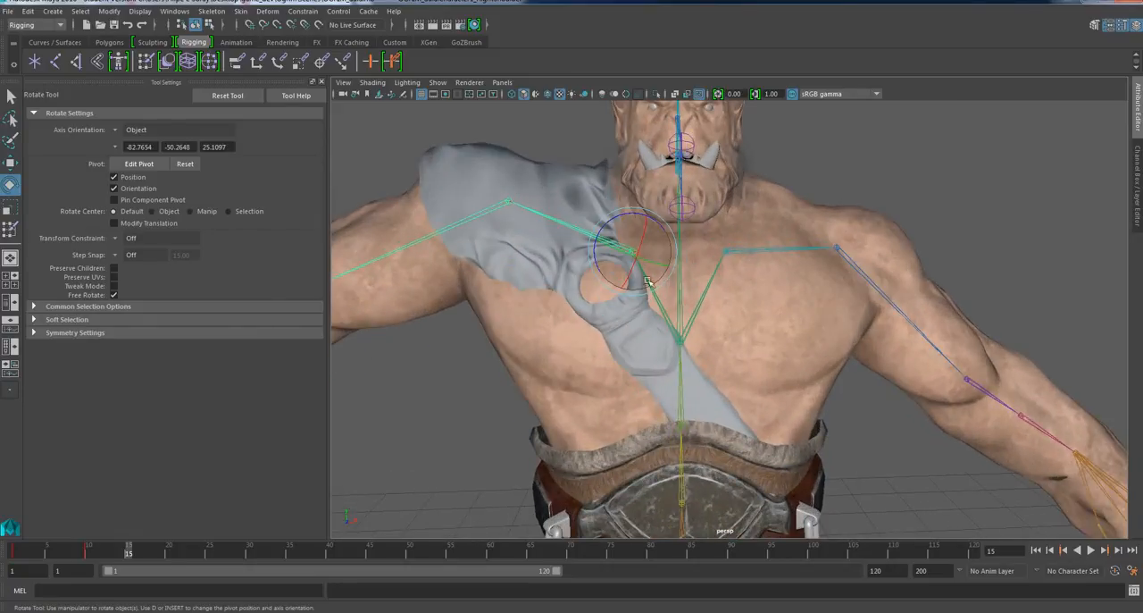
{"action": "scroll", "coordinate": [588, 314], "scroll_direction": "up", "scroll_amount": 3}
{"action": "middle_click_drag", "start_coordinate": [549, 319], "coordinate": [617, 347], "text": "alt"}
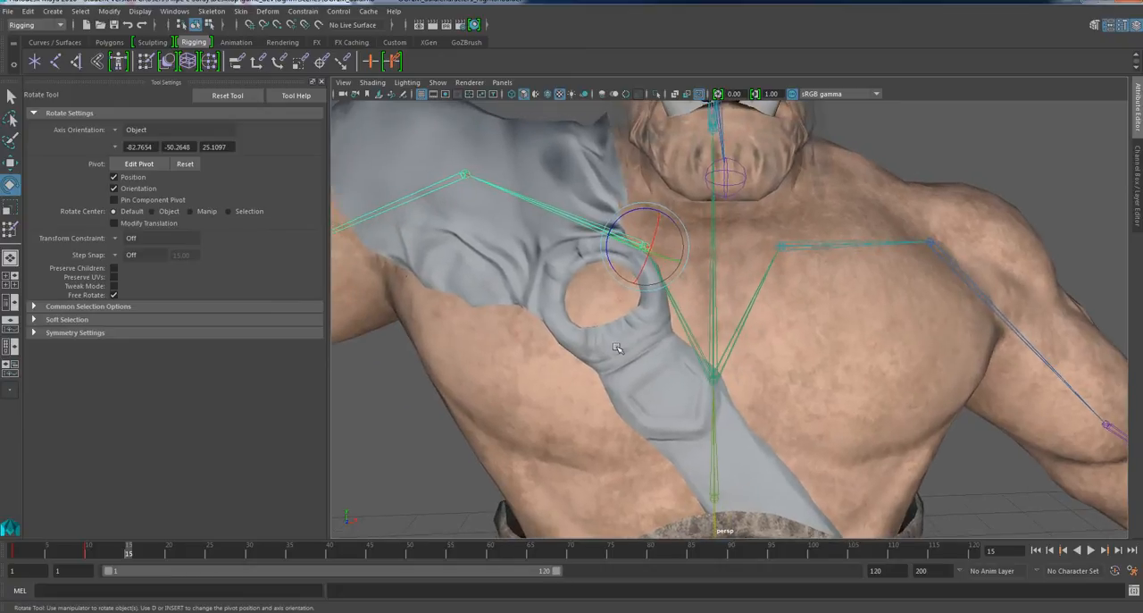
{"action": "left_click_drag", "start_coordinate": [615, 259], "coordinate": [530, 242]}
{"action": "left_click", "coordinate": [529, 241]}
{"action": "scroll", "coordinate": [536, 246], "scroll_direction": "down", "scroll_amount": 2}
{"action": "left_click_drag", "start_coordinate": [630, 269], "coordinate": [614, 313], "text": "alt"}
{"action": "scroll", "coordinate": [616, 280], "scroll_direction": "up", "scroll_amount": 2}
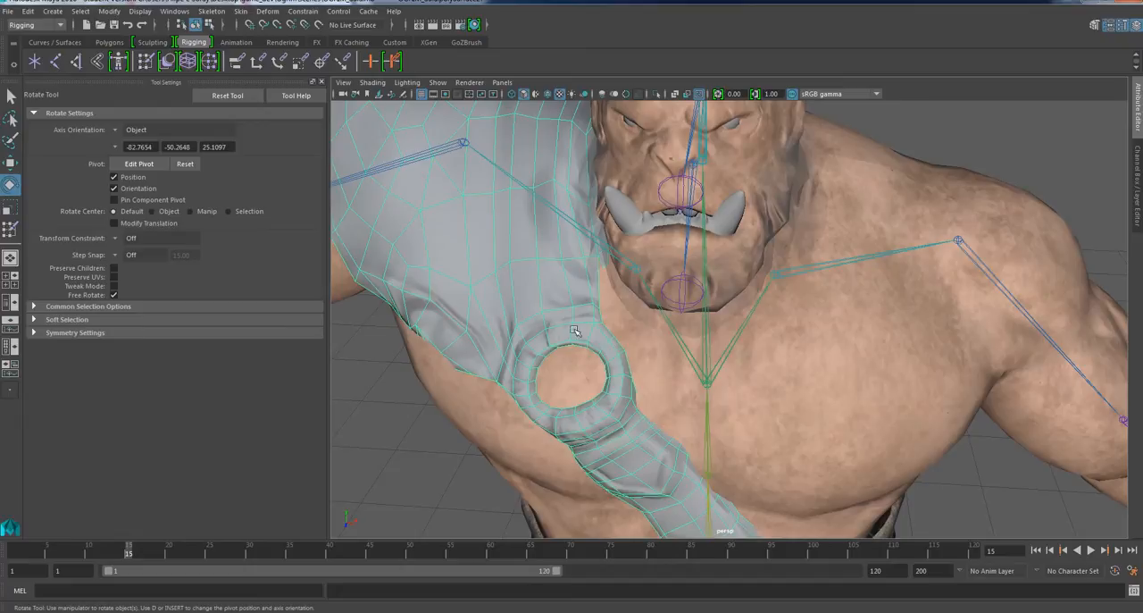
{"action": "left_click_drag", "start_coordinate": [539, 398], "coordinate": [551, 270], "text": "alt"}
{"action": "scroll", "coordinate": [636, 341], "scroll_direction": "down", "scroll_amount": 3}
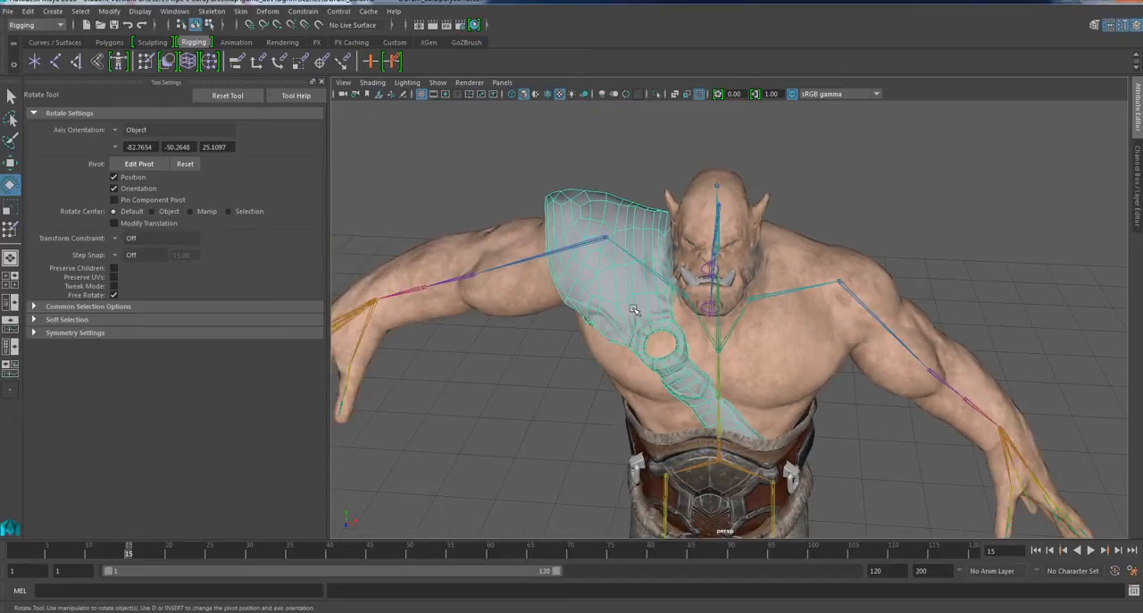
{"action": "left_click_drag", "start_coordinate": [636, 340], "coordinate": [855, 236], "text": "alt"}
{"action": "scroll", "coordinate": [623, 289], "scroll_direction": "up", "scroll_amount": 1}
{"action": "left_click_drag", "start_coordinate": [700, 413], "coordinate": [708, 302], "text": "alt"}
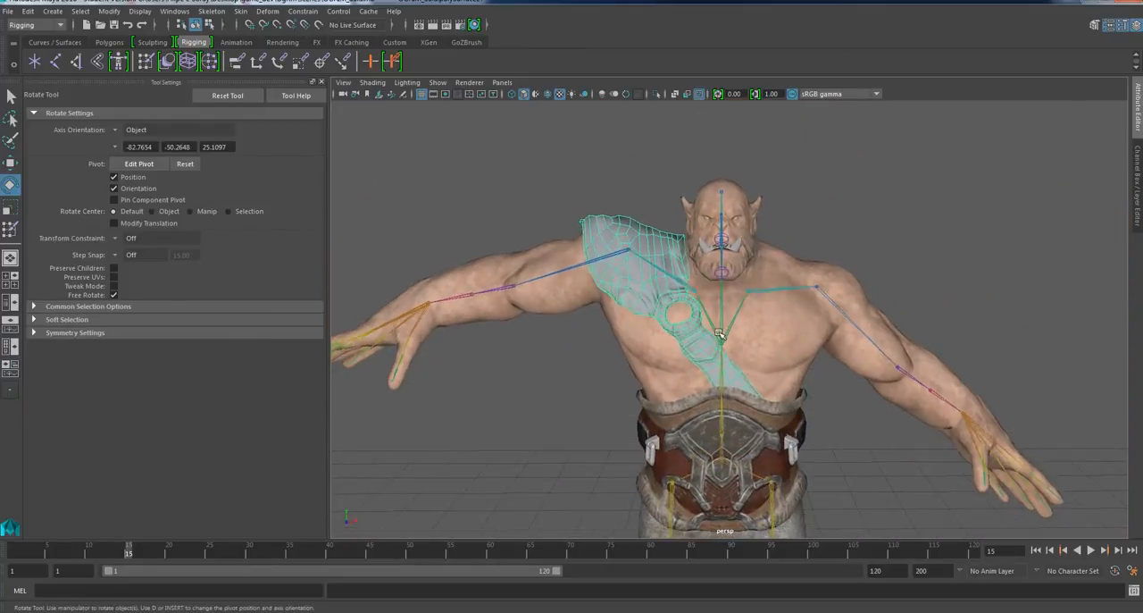
Select the wide waist belt and inspect from the front, side and above where the chest strap tucks behind it.
{"action": "right_click_drag", "start_coordinate": [707, 302], "coordinate": [729, 398], "text": "alt"}
{"action": "middle_click_drag", "start_coordinate": [728, 398], "coordinate": [669, 310], "text": "alt"}
{"action": "mouse_move", "coordinate": [699, 384]}
{"action": "right_mouse_down", "text": "alt"}
{"action": "mouse_move", "coordinate": [684, 342]}
{"action": "mouse_move", "coordinate": [695, 370]}
{"action": "mouse_move", "coordinate": [713, 373]}
{"action": "right_mouse_up", "text": "alt"}
{"action": "left_click", "coordinate": [707, 383]}
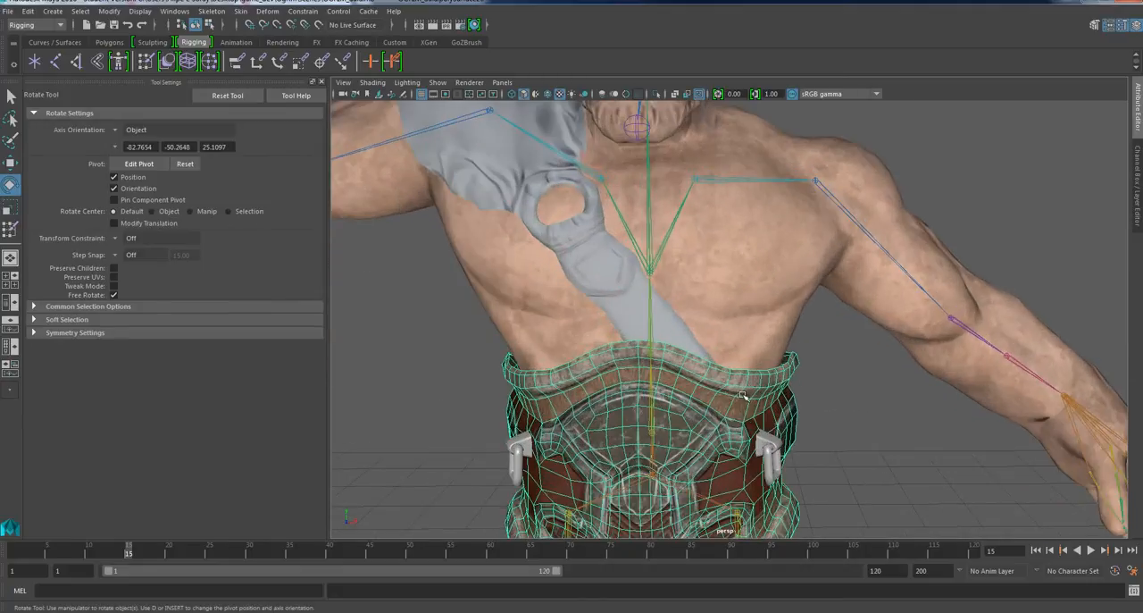
{"action": "left_click_drag", "start_coordinate": [712, 373], "coordinate": [714, 359], "text": "alt"}
{"action": "right_click_drag", "start_coordinate": [714, 360], "coordinate": [684, 421], "text": "alt"}
{"action": "left_click_drag", "start_coordinate": [680, 425], "coordinate": [706, 383], "text": "alt"}
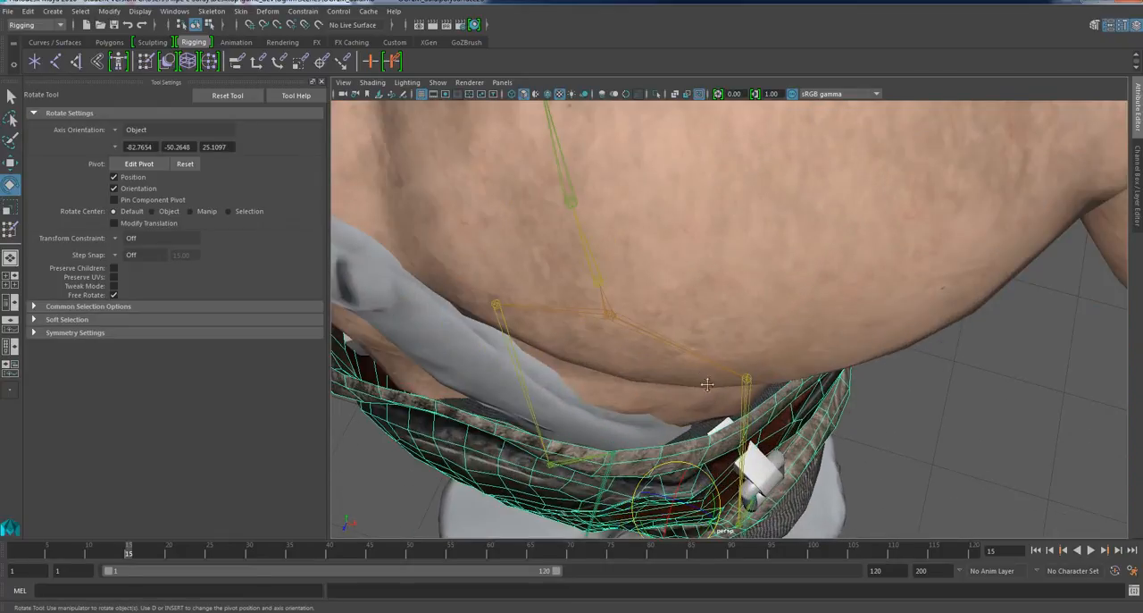
{"action": "left_click_drag", "start_coordinate": [727, 424], "coordinate": [596, 354], "text": "alt"}
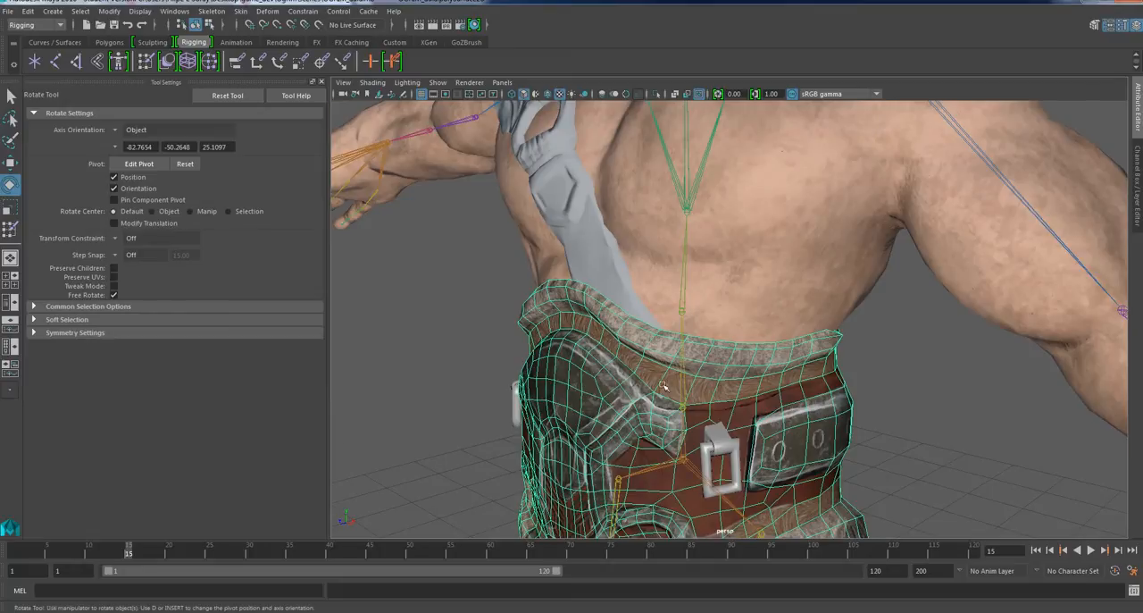
{"action": "left_click_drag", "start_coordinate": [663, 385], "coordinate": [670, 382], "text": "alt"}
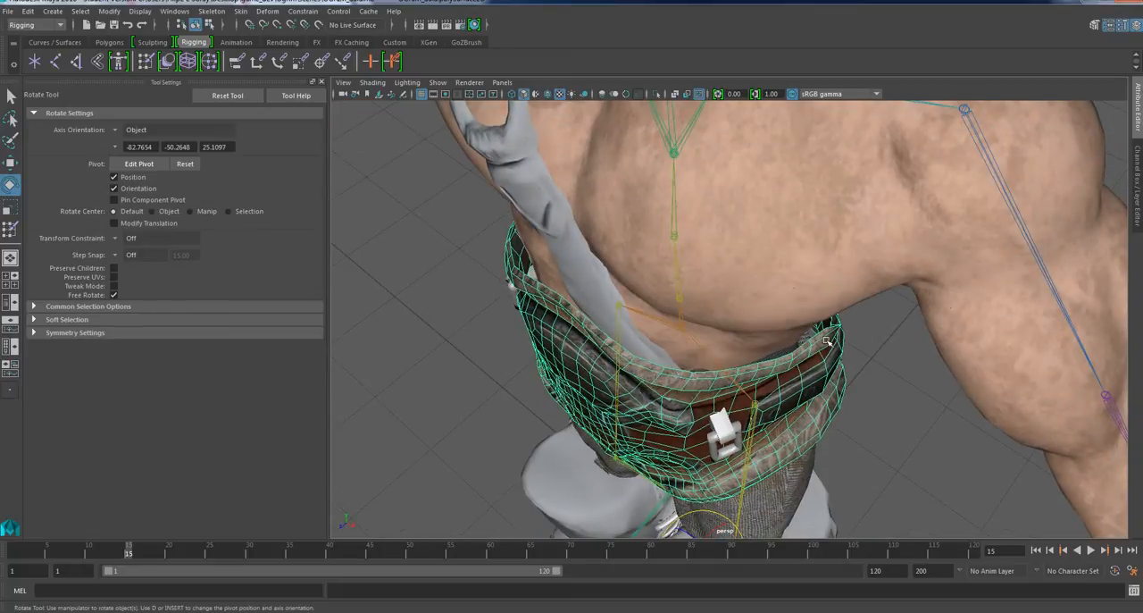
{"action": "left_click_drag", "start_coordinate": [752, 366], "coordinate": [702, 380], "text": "alt"}
Deselect the waist belt and examine its front plate, fur trim and side buckles against the torso.
{"action": "scroll", "coordinate": [702, 380], "scroll_direction": "down", "scroll_amount": 6}
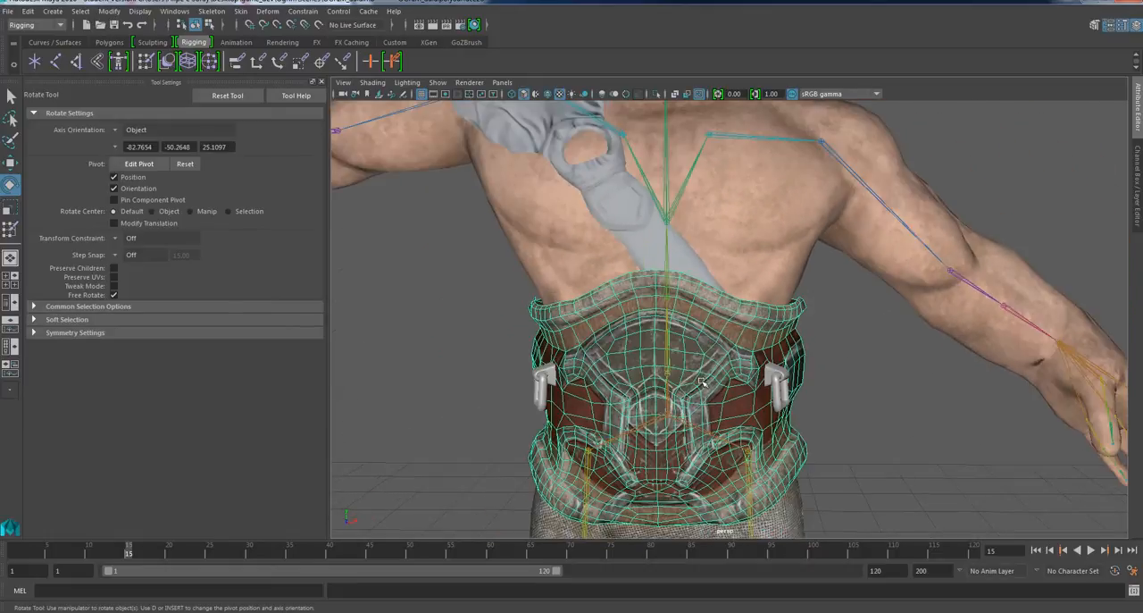
{"action": "scroll", "coordinate": [688, 385], "scroll_direction": "up", "scroll_amount": 3}
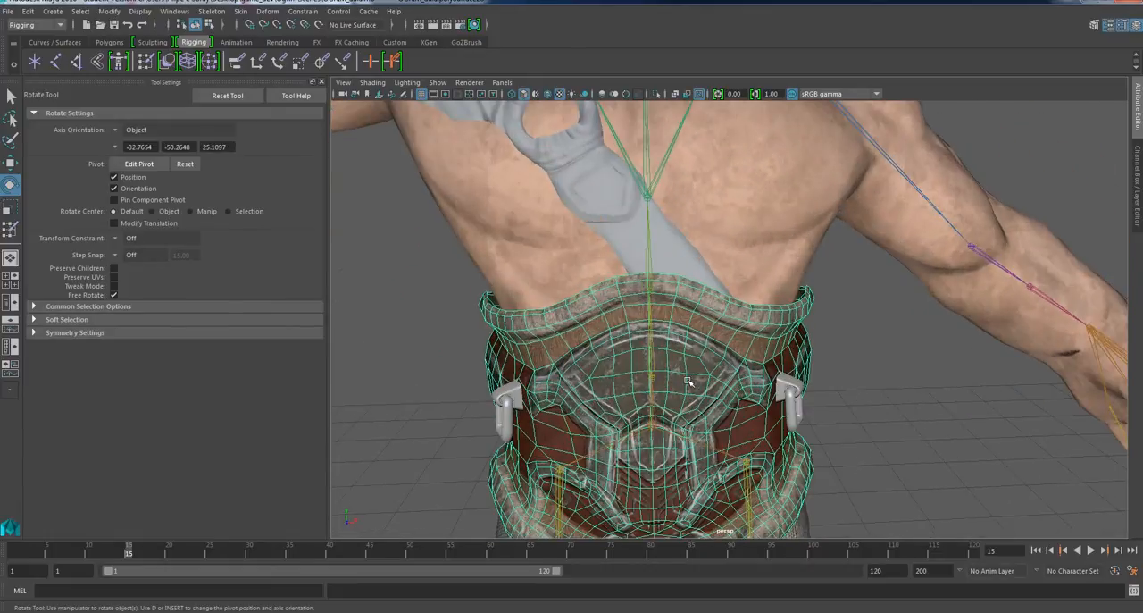
{"action": "left_click_drag", "start_coordinate": [681, 325], "coordinate": [661, 310], "text": "alt"}
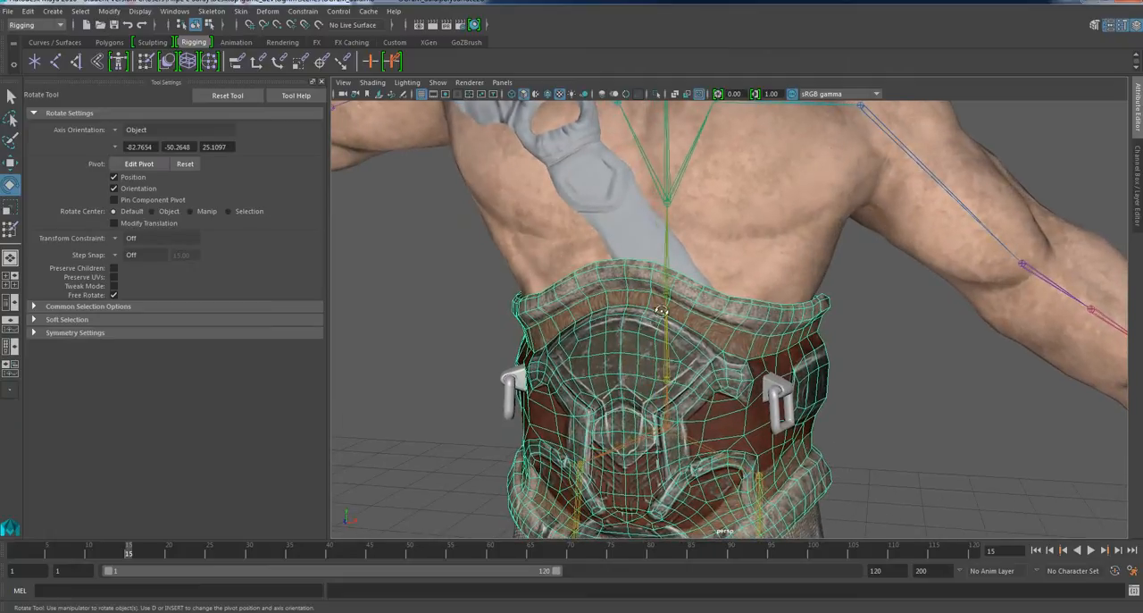
{"action": "left_click", "coordinate": [914, 373]}
{"action": "scroll", "coordinate": [670, 406], "scroll_direction": "up", "scroll_amount": 1}
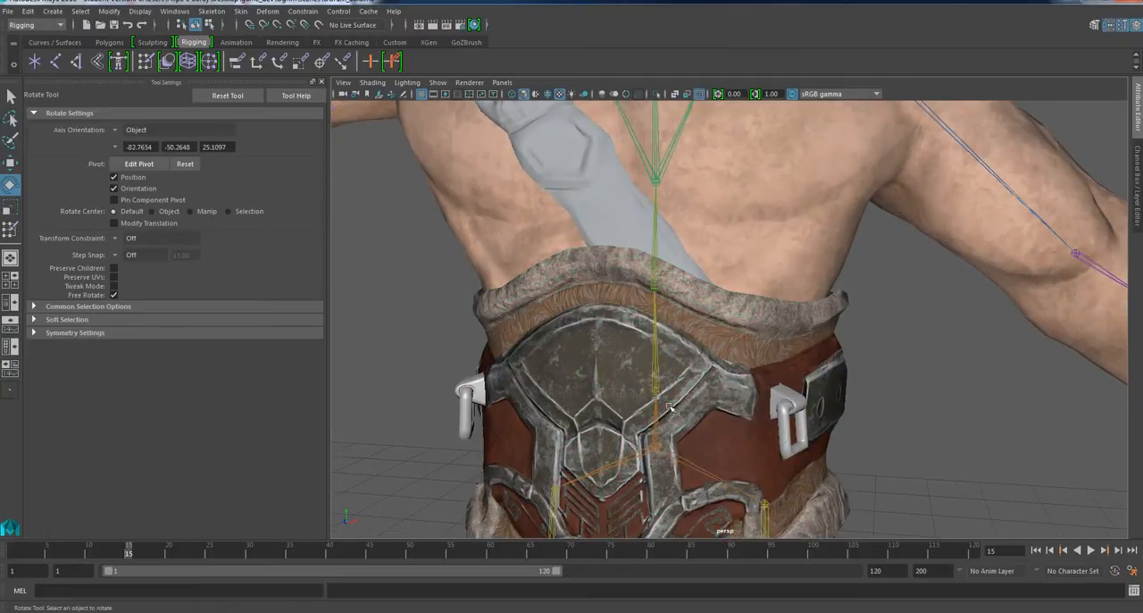
{"action": "middle_click_drag", "start_coordinate": [677, 409], "coordinate": [715, 360], "text": "alt"}
{"action": "scroll", "coordinate": [715, 358], "scroll_direction": "up", "scroll_amount": 3}
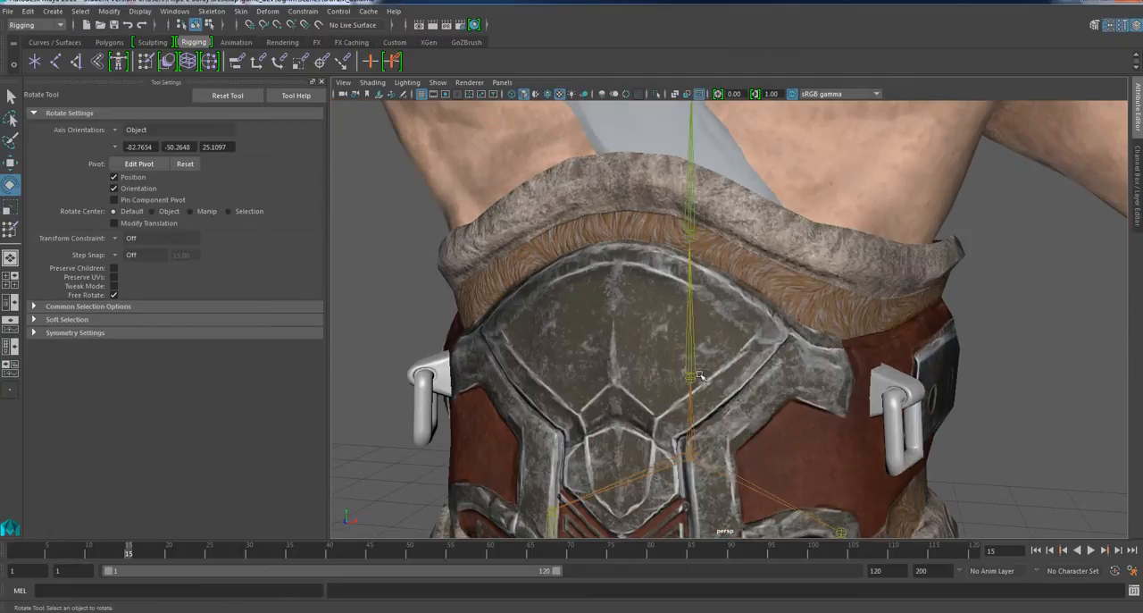
{"action": "scroll", "coordinate": [695, 332], "scroll_direction": "down", "scroll_amount": 5}
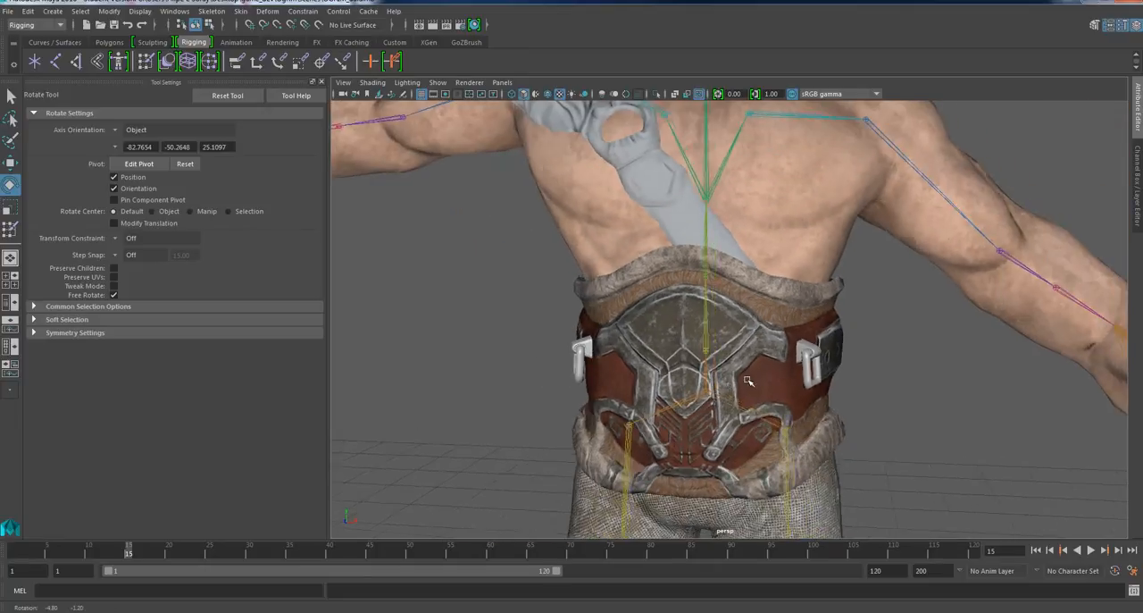
{"action": "scroll", "coordinate": [739, 326], "scroll_direction": "down", "scroll_amount": 5}
Select the ogre's body and return the skeleton to its bind pose.
{"action": "left_click", "coordinate": [780, 237]}
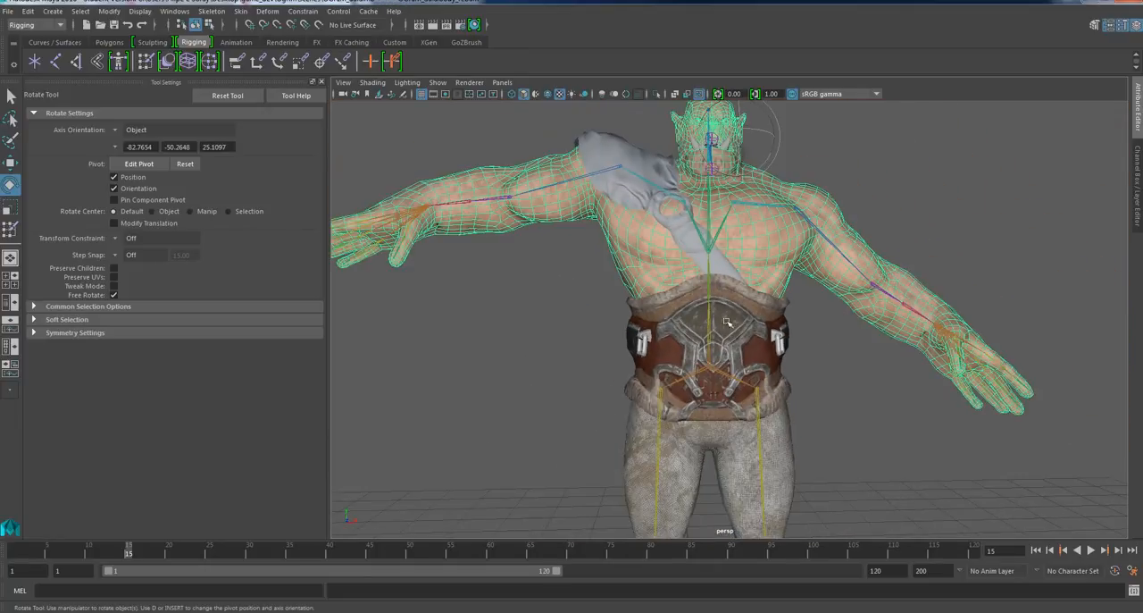
{"action": "left_click", "coordinate": [242, 11]}
{"action": "left_click", "coordinate": [271, 78]}
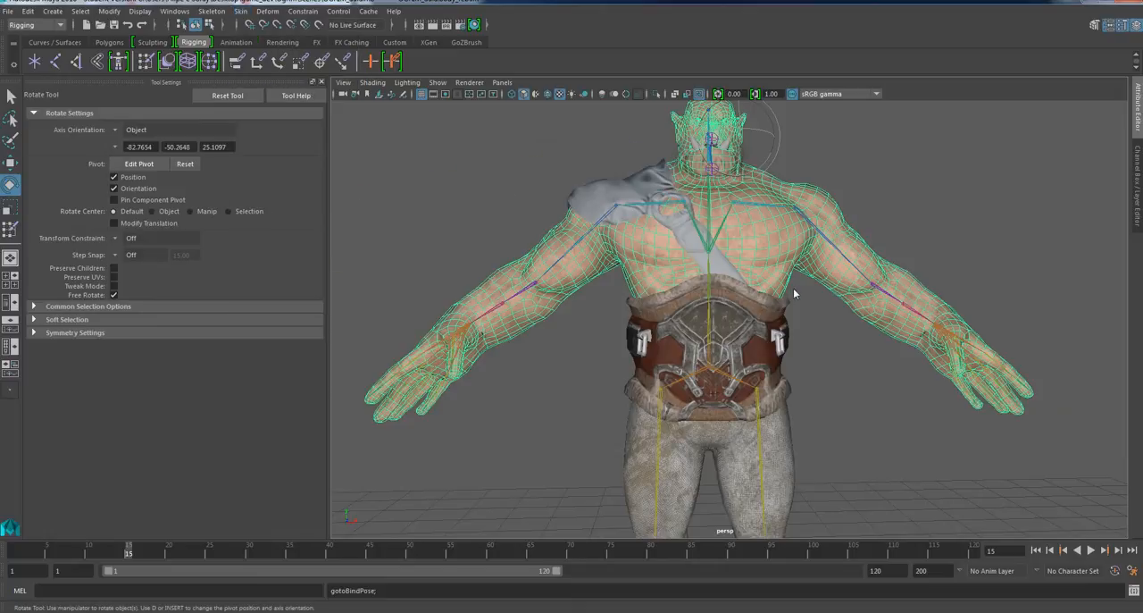
Select the waist belt together with the skeleton's root joint at the pelvis and bind the belt to the skeleton with Bind Skin.
{"action": "scroll", "coordinate": [777, 321], "scroll_direction": "up", "scroll_amount": 2}
{"action": "left_click", "coordinate": [761, 347]}
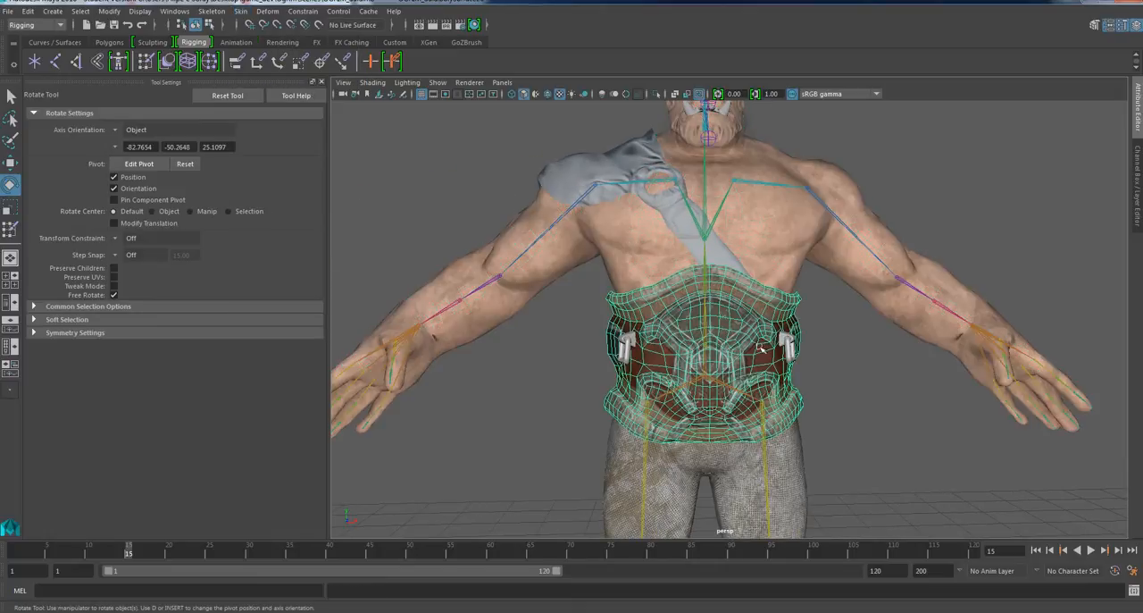
{"action": "left_click", "coordinate": [717, 382]}
{"action": "scroll", "coordinate": [717, 382], "scroll_direction": "up", "scroll_amount": 3}
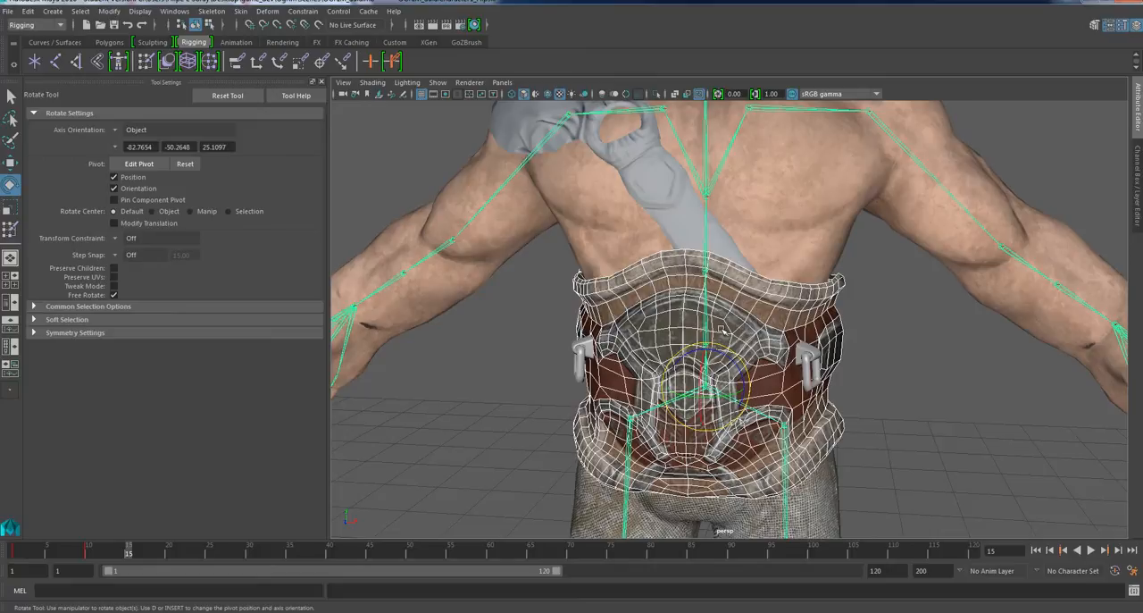
{"action": "key", "text": "q"}
{"action": "left_click", "coordinate": [241, 11]}
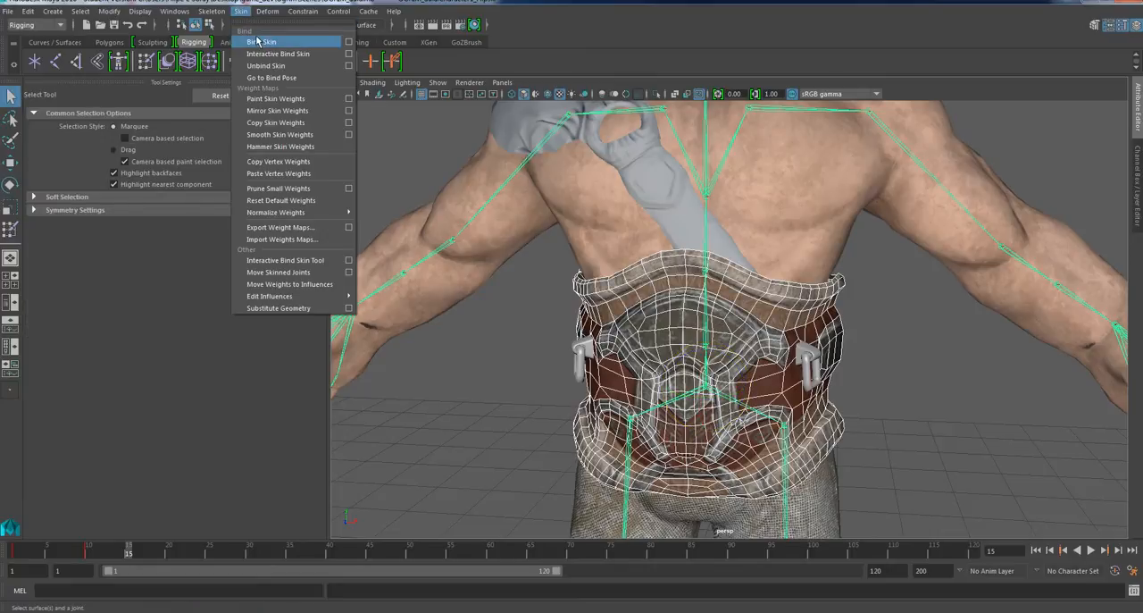
{"action": "left_click", "coordinate": [257, 41]}
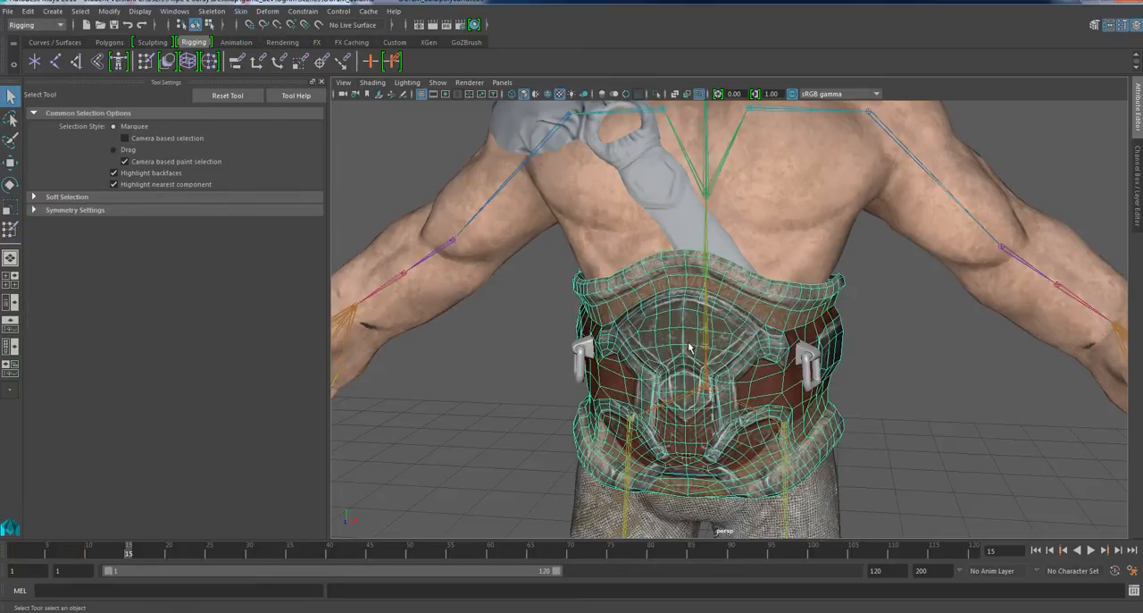
Rotate the lower spine joint to bend the torso forward and check from several sides how the waist belt deforms.
{"action": "scroll", "coordinate": [809, 418], "scroll_direction": "up", "scroll_amount": 2}
{"action": "left_click_drag", "start_coordinate": [816, 426], "coordinate": [901, 408], "text": "alt"}
{"action": "left_click", "coordinate": [901, 408]}
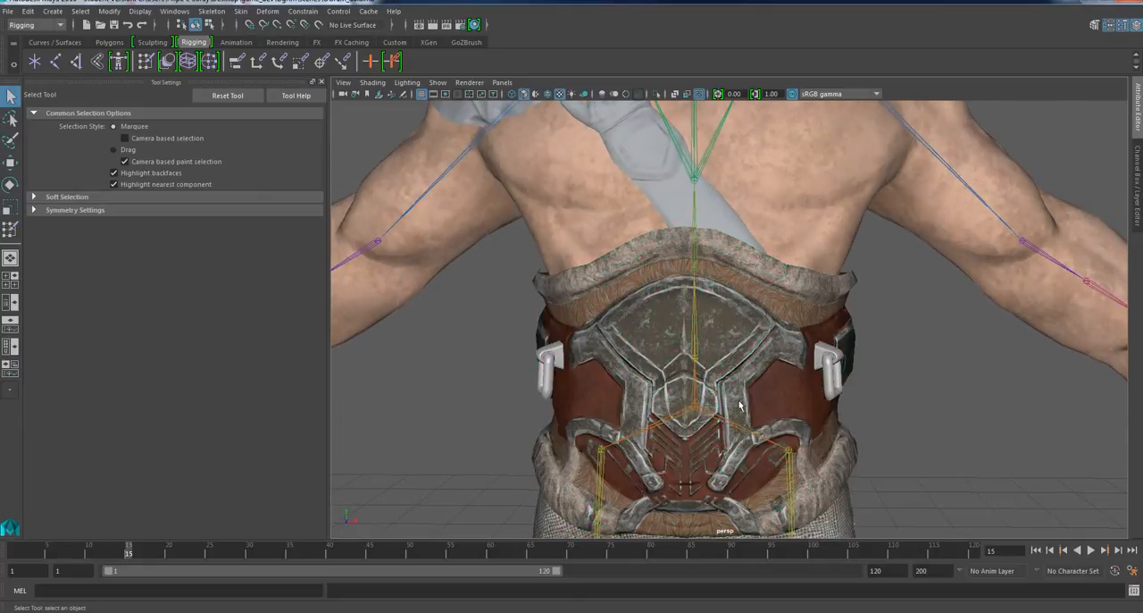
{"action": "left_click", "coordinate": [693, 340]}
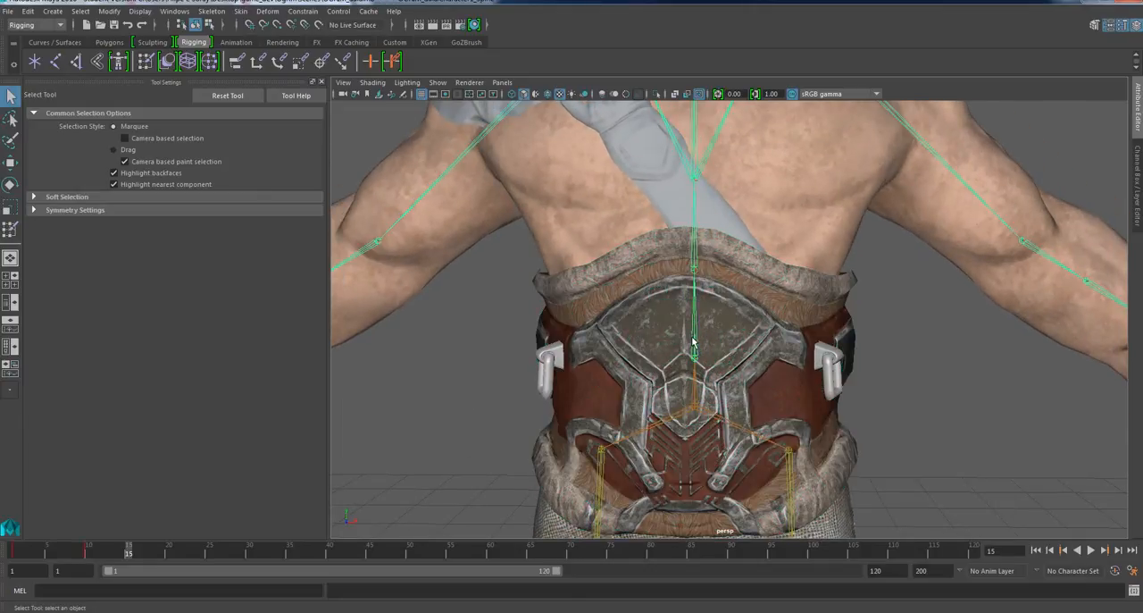
{"action": "key", "text": "e"}
{"action": "left_click_drag", "start_coordinate": [693, 341], "coordinate": [607, 357]}
{"action": "scroll", "coordinate": [674, 380], "scroll_direction": "up", "scroll_amount": 3}
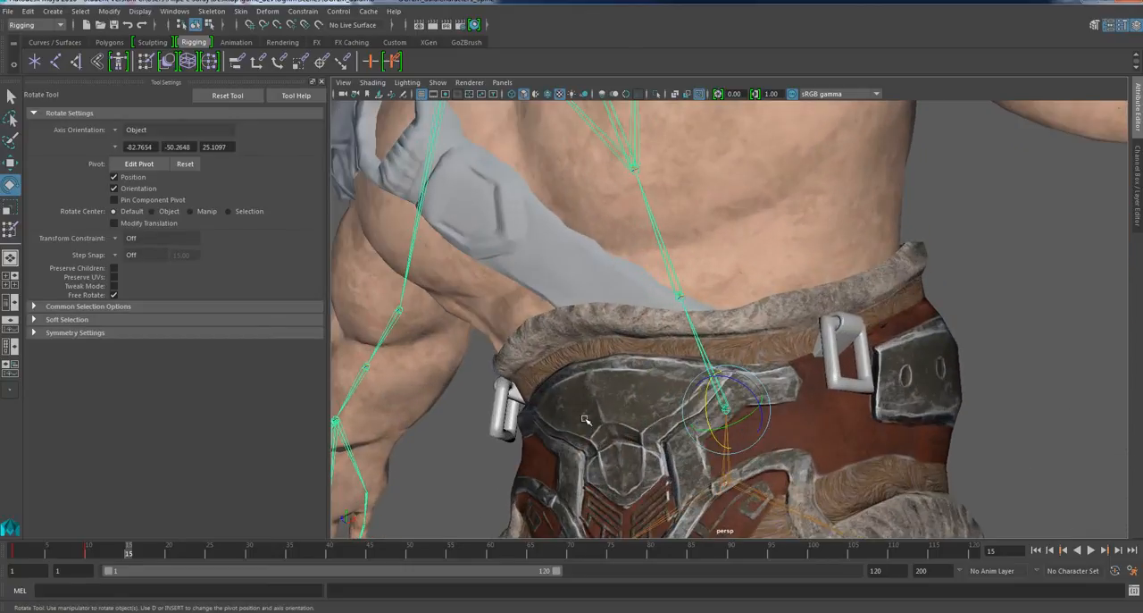
{"action": "left_click_drag", "start_coordinate": [672, 446], "coordinate": [500, 459], "text": "alt"}
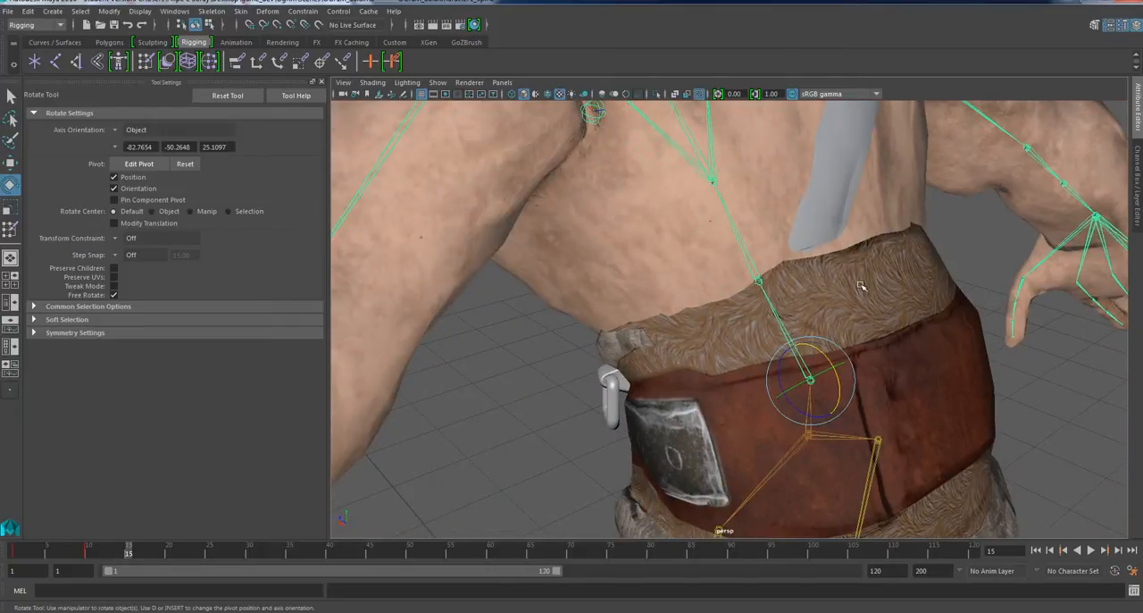
{"action": "left_click_drag", "start_coordinate": [860, 286], "coordinate": [987, 300], "text": "alt"}
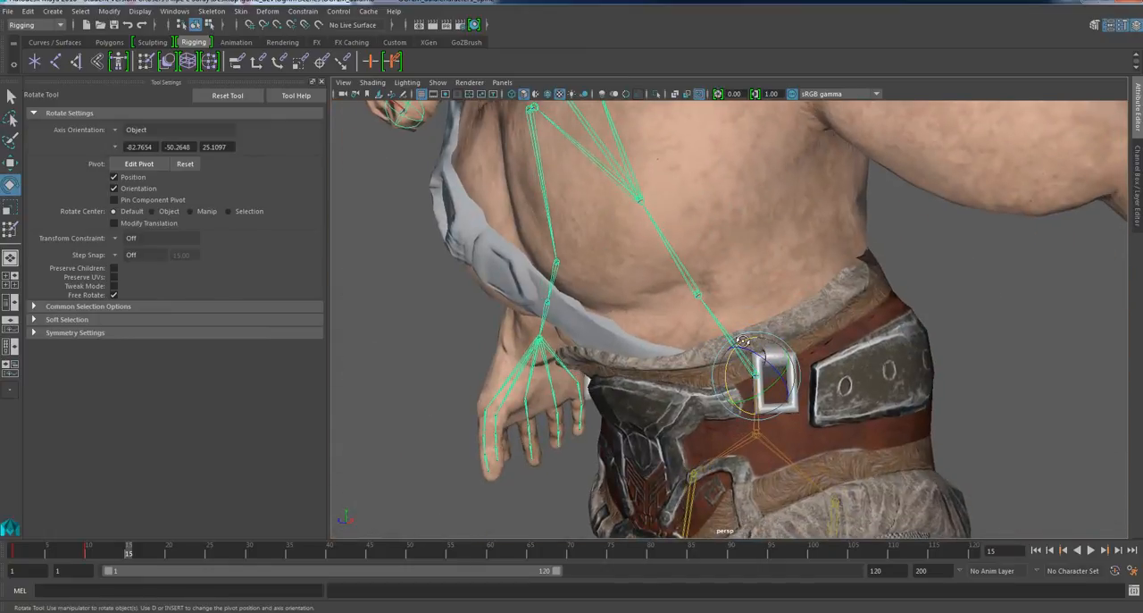
{"action": "left_click_drag", "start_coordinate": [742, 340], "coordinate": [705, 340], "text": "alt"}
{"action": "left_click_drag", "start_coordinate": [621, 331], "coordinate": [695, 333], "text": "alt"}
Inspect the waist belt's wireframe around the back and front trim, and rotate the lower spine joint to straighten the torso.
{"action": "left_click", "coordinate": [602, 308]}
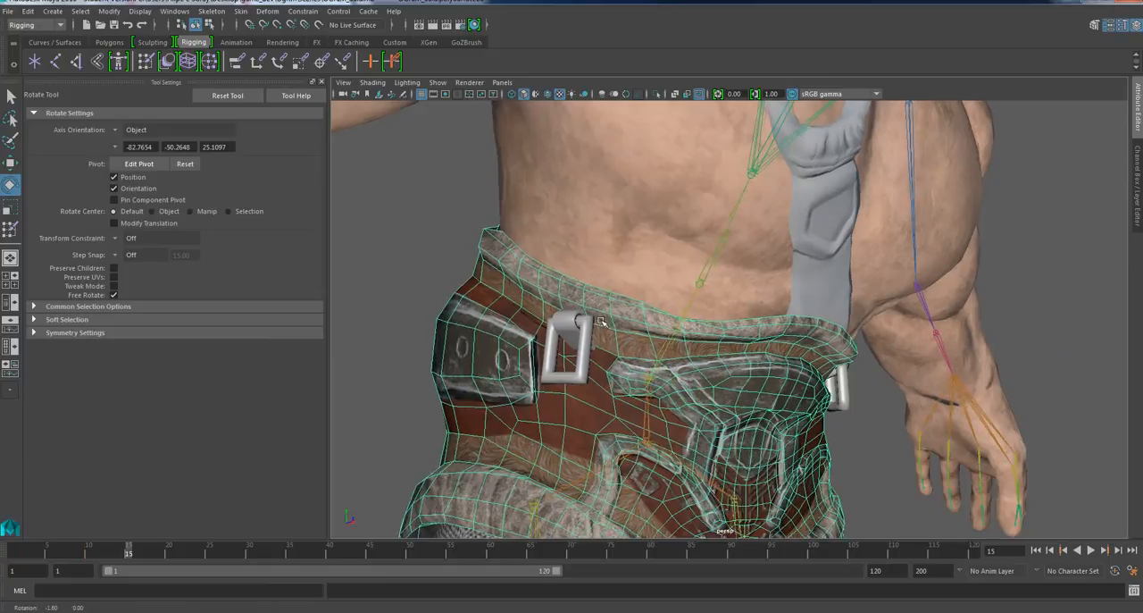
{"action": "left_click_drag", "start_coordinate": [603, 308], "coordinate": [812, 290], "text": "alt"}
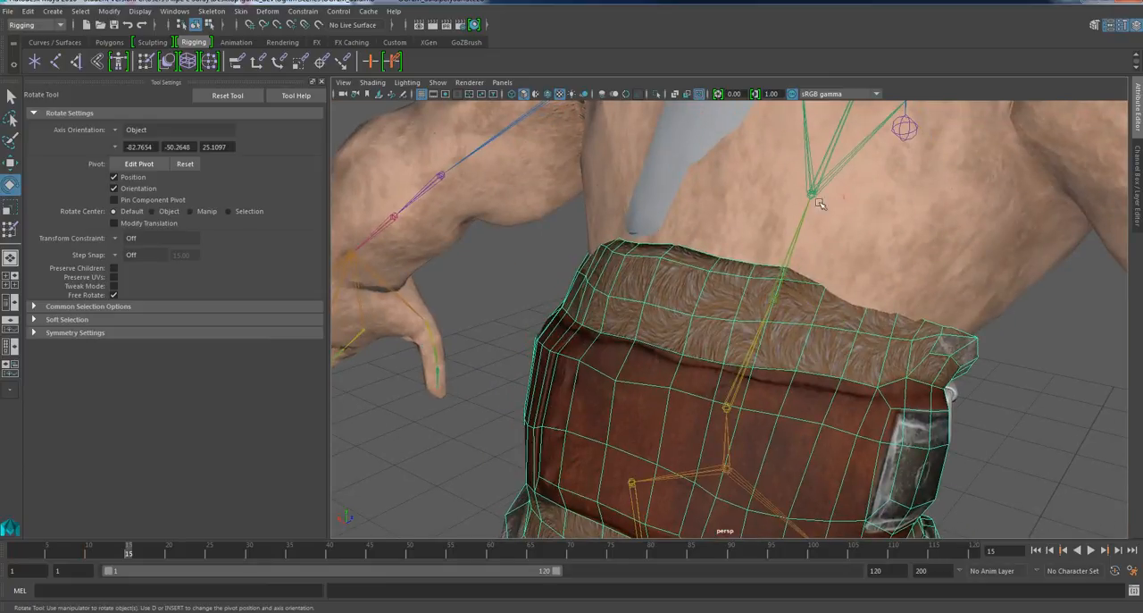
{"action": "left_click", "coordinate": [887, 301]}
{"action": "left_click", "coordinate": [857, 340]}
{"action": "left_click_drag", "start_coordinate": [878, 311], "coordinate": [706, 350], "text": "alt"}
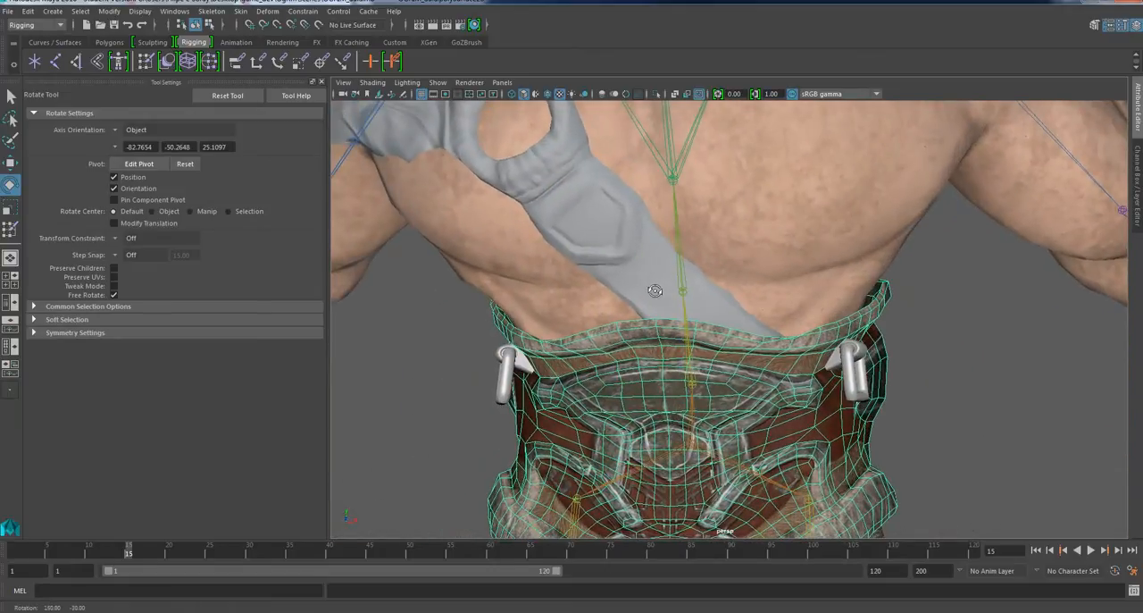
{"action": "left_click", "coordinate": [689, 352]}
{"action": "left_click_drag", "start_coordinate": [689, 373], "coordinate": [695, 357]}
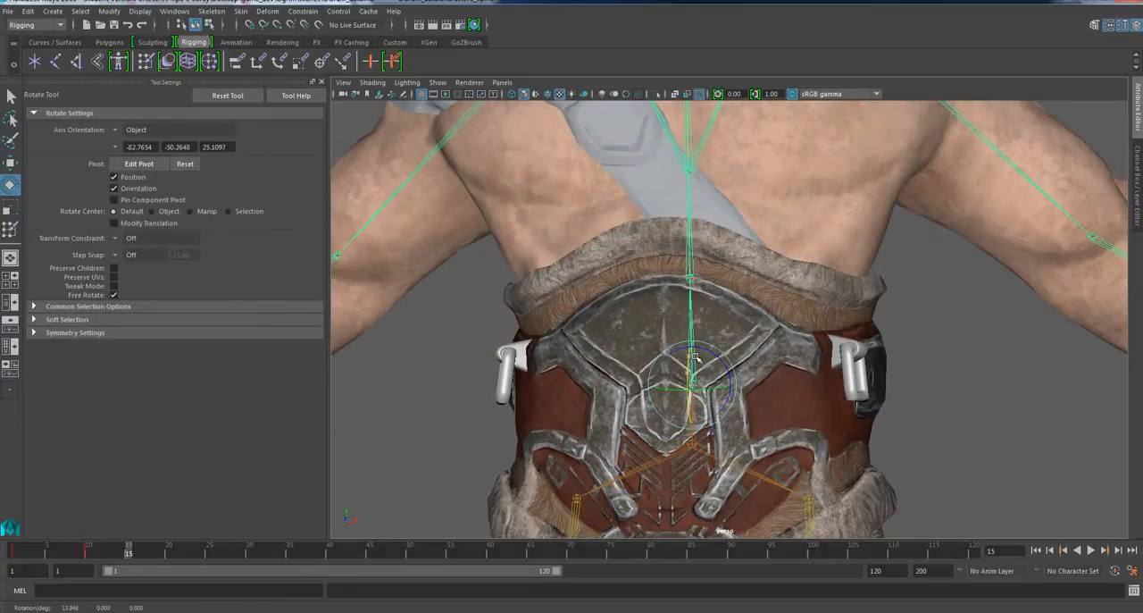
Isolate the waist belt in the view and switch it to vertex selection.
{"action": "left_click", "coordinate": [655, 311]}
{"action": "left_click_drag", "start_coordinate": [638, 152], "coordinate": [662, 125], "text": "alt"}
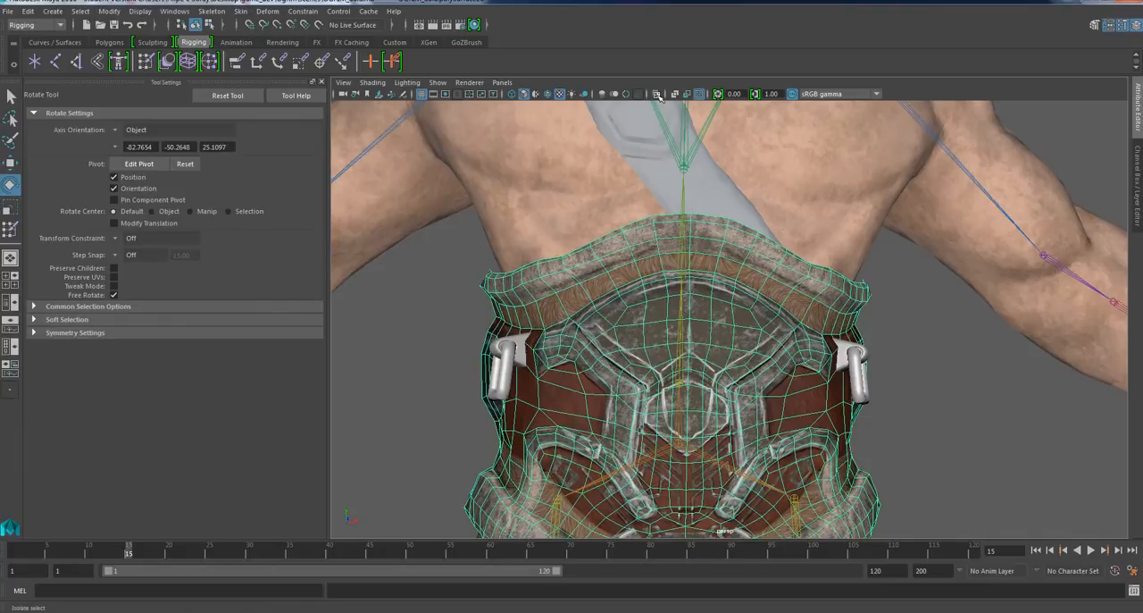
{"action": "left_click", "coordinate": [657, 94]}
{"action": "left_click_drag", "start_coordinate": [707, 375], "coordinate": [721, 299], "text": "alt"}
{"action": "right_click", "coordinate": [690, 232]}
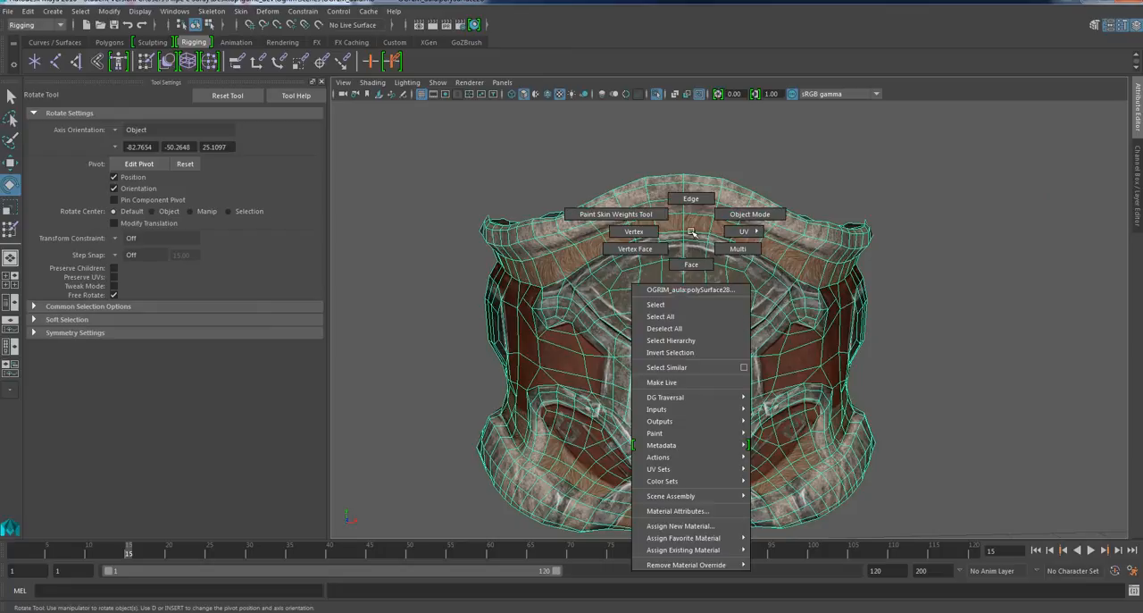
{"action": "left_click", "coordinate": [634, 231]}
Select individual vertices along the upper border of the belt's front metal plate, just below the fur trim.
{"action": "scroll", "coordinate": [657, 292], "scroll_direction": "up", "scroll_amount": 3}
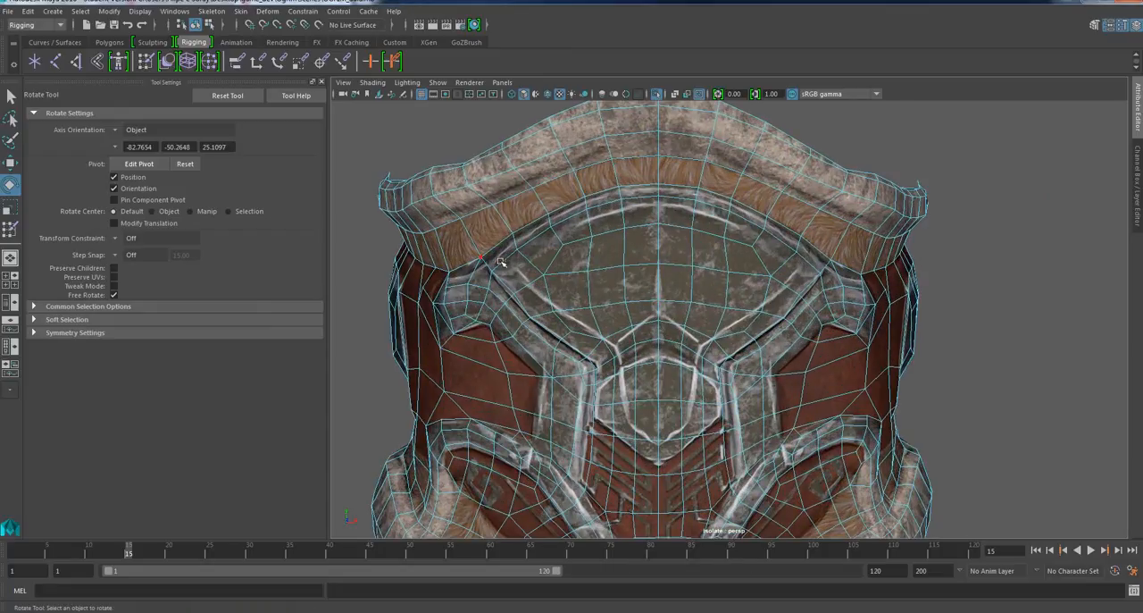
{"action": "left_click_drag", "start_coordinate": [513, 295], "coordinate": [500, 272], "text": "alt"}
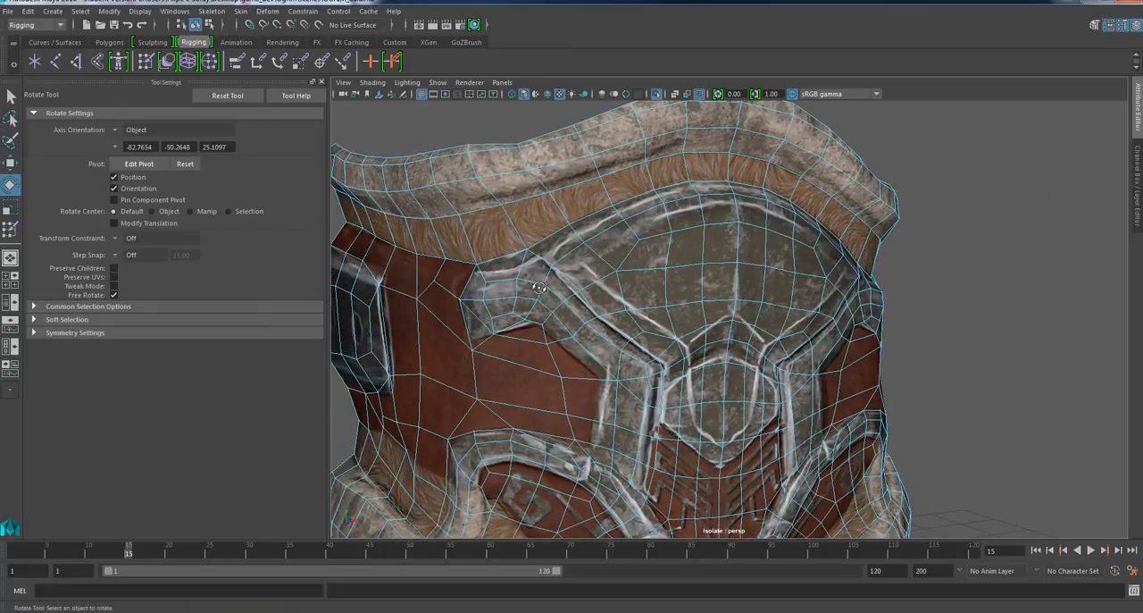
{"action": "left_click", "coordinate": [478, 264]}
{"action": "left_click", "coordinate": [526, 250], "text": "shift"}
{"action": "key", "text": "q"}
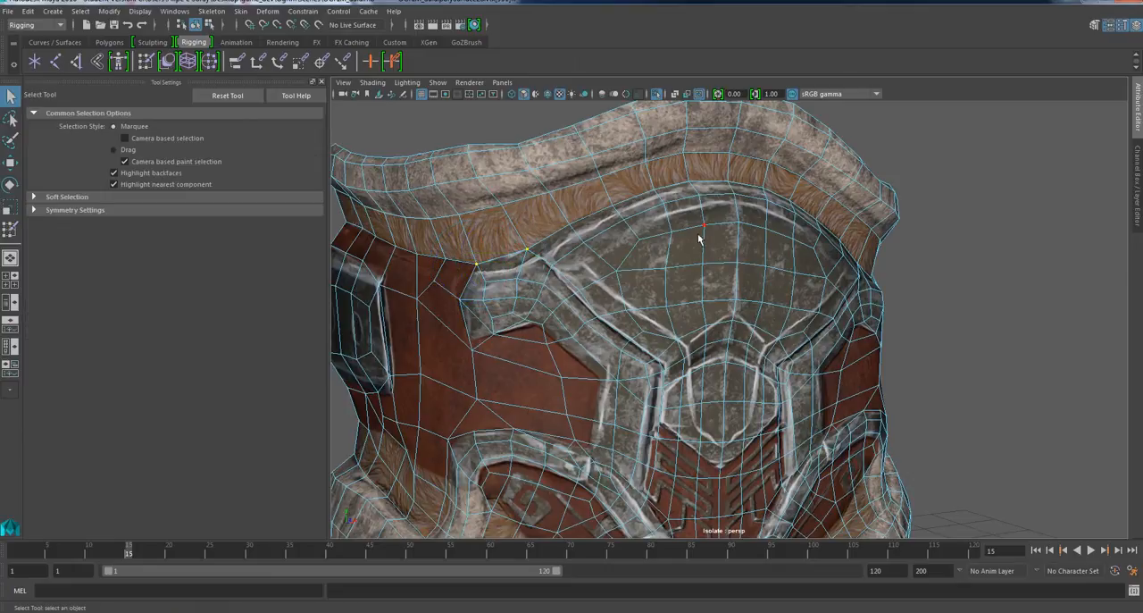
{"action": "mouse_move", "coordinate": [682, 265]}
{"action": "left_mouse_down", "text": "alt"}
{"action": "mouse_move", "coordinate": [648, 265]}
{"action": "mouse_move", "coordinate": [676, 270]}
{"action": "left_mouse_up", "text": "alt"}
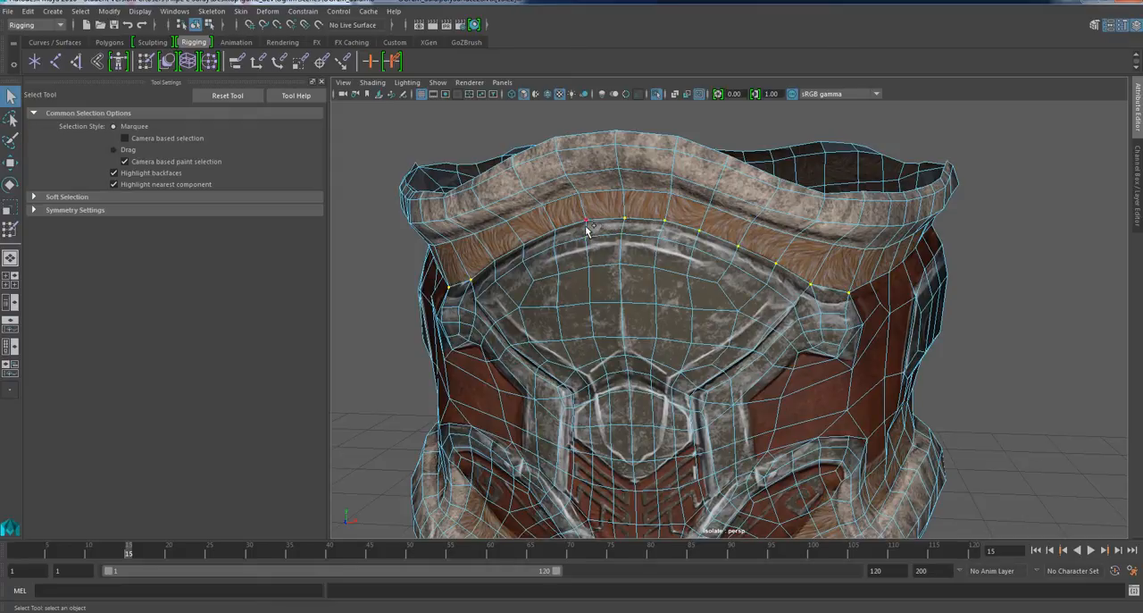
{"action": "mouse_move", "coordinate": [586, 235]}
{"action": "left_mouse_down", "text": "alt"}
{"action": "mouse_move", "coordinate": [577, 268]}
{"action": "mouse_move", "coordinate": [574, 235]}
{"action": "left_mouse_up", "text": "alt"}
{"action": "left_click_drag", "start_coordinate": [629, 377], "coordinate": [608, 373], "text": "alt"}
Add the vertices across the belt's front metal plate to the selection with the Paint Selection Tool.
{"action": "left_click", "coordinate": [10, 141]}
{"action": "left_click_drag", "start_coordinate": [689, 242], "coordinate": [687, 308]}
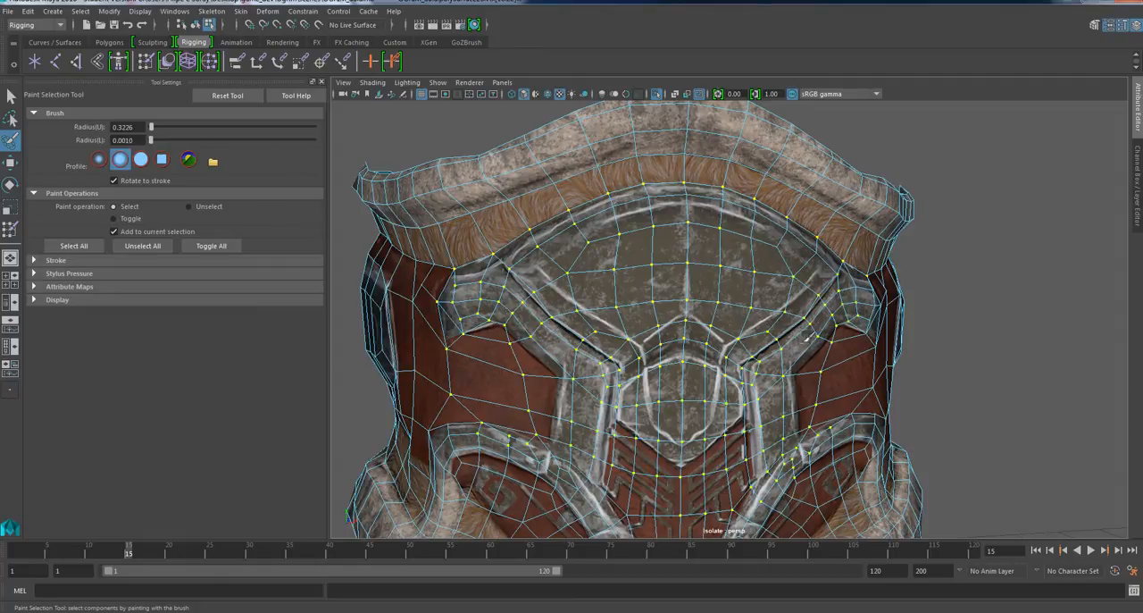
{"action": "left_click_drag", "start_coordinate": [816, 333], "coordinate": [889, 246], "text": "alt"}
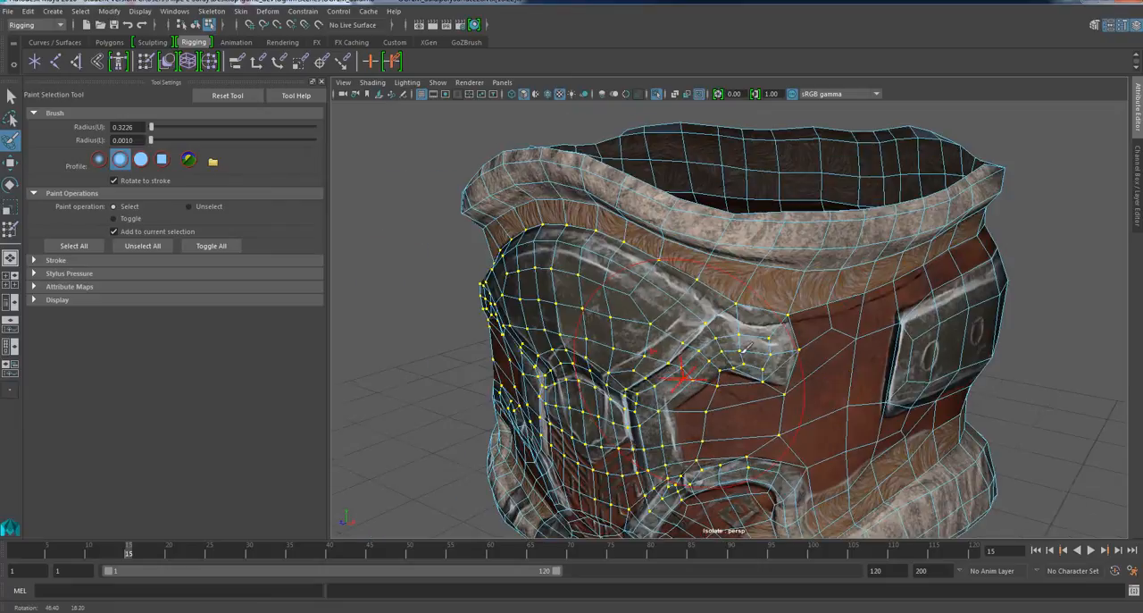
{"action": "mouse_move", "coordinate": [969, 183]}
{"action": "left_mouse_down", "text": "alt"}
{"action": "mouse_move", "coordinate": [857, 268]}
{"action": "mouse_move", "coordinate": [715, 214]}
{"action": "left_mouse_up", "text": "alt"}
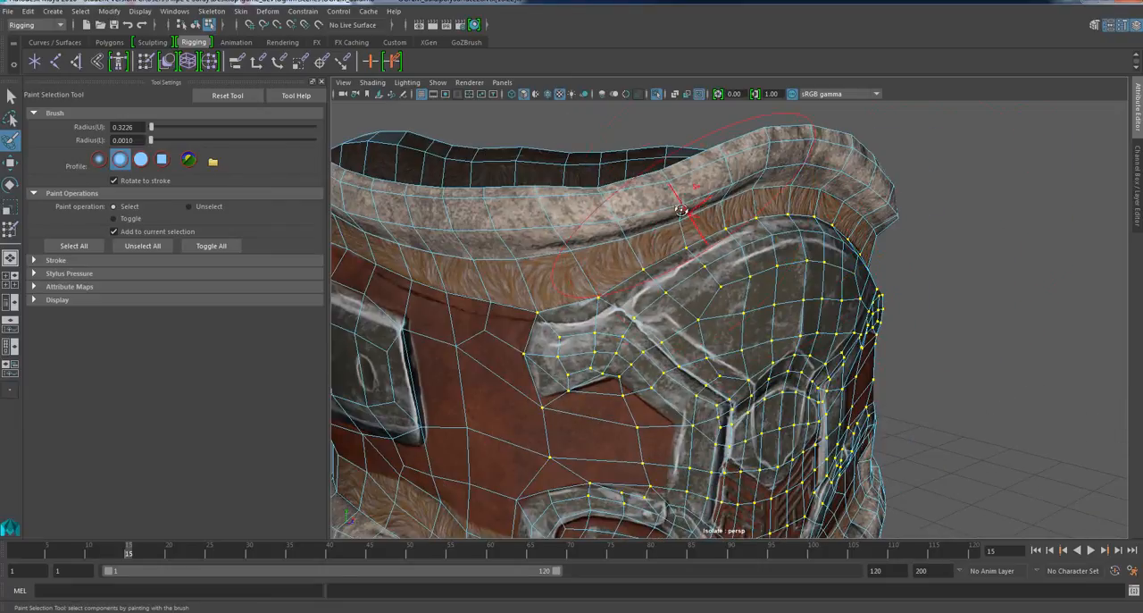
{"action": "left_click_drag", "start_coordinate": [856, 223], "coordinate": [755, 280], "text": "alt"}
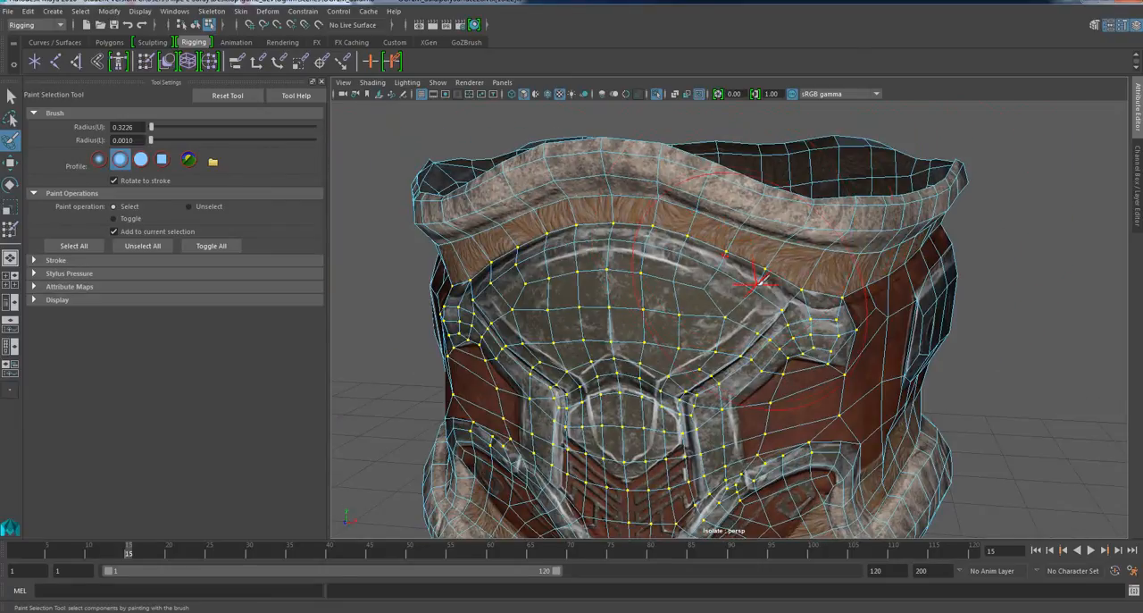
{"action": "right_click_drag", "start_coordinate": [755, 280], "coordinate": [257, 310], "text": "alt"}
End the isolation of the waist belt to show the whole ogre again and clear the vertex selection.
{"action": "left_click", "coordinate": [11, 95]}
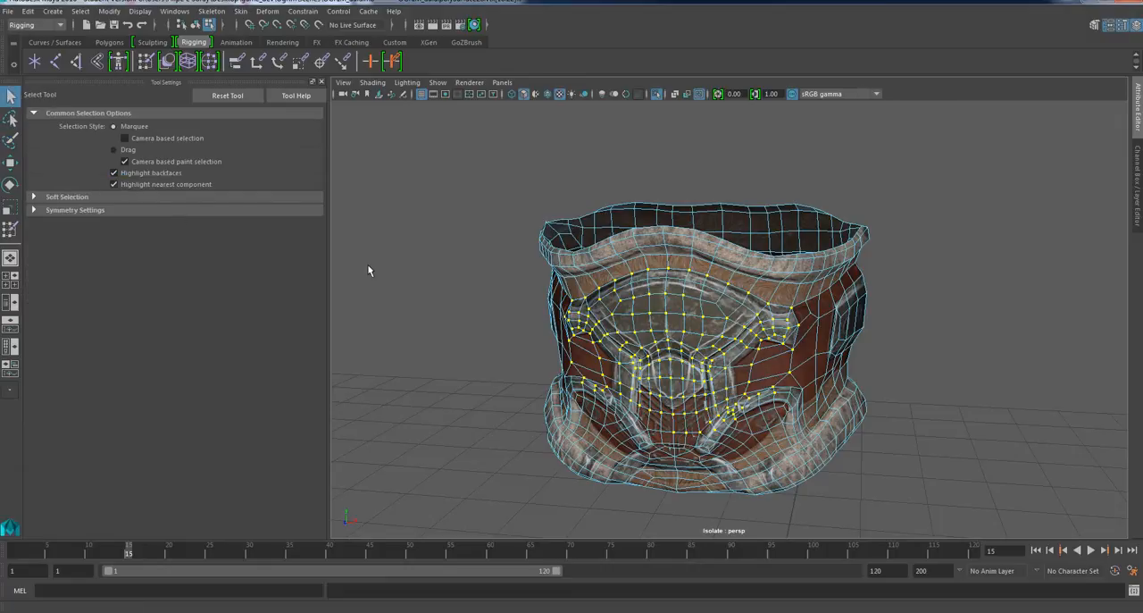
{"action": "right_click_drag", "start_coordinate": [697, 326], "coordinate": [528, 343], "text": "alt"}
{"action": "right_click", "coordinate": [498, 264]}
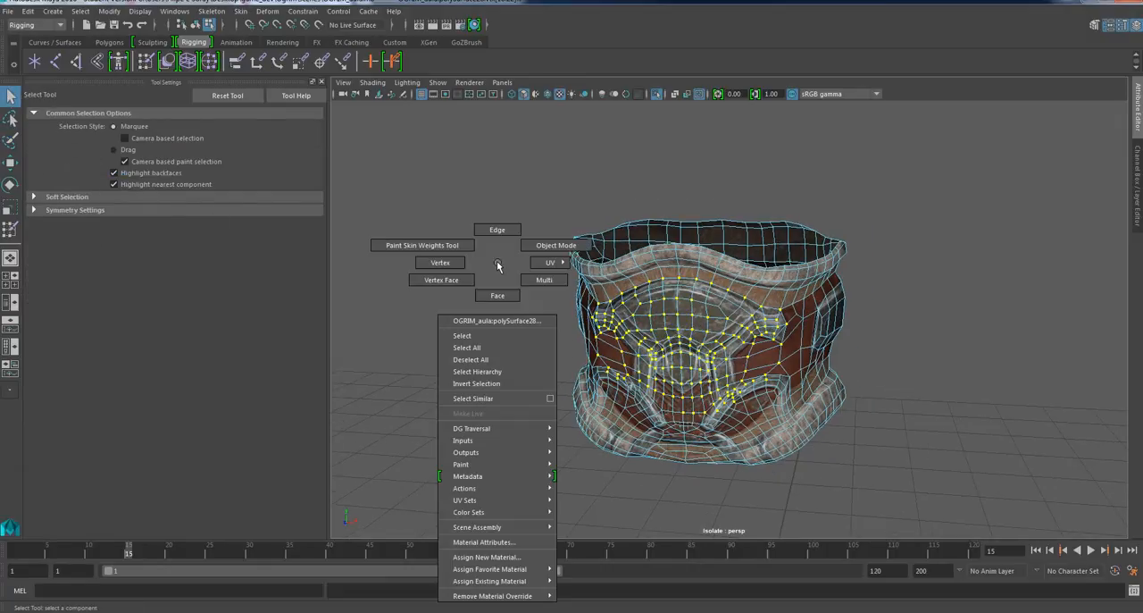
{"action": "right_click_drag", "start_coordinate": [497, 265], "coordinate": [553, 231]}
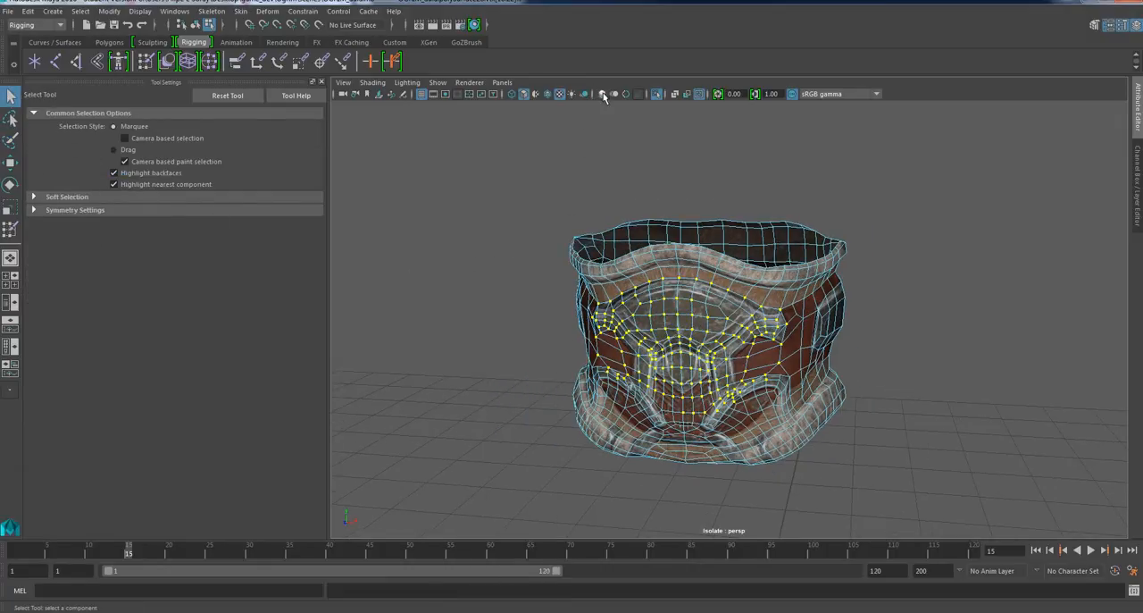
{"action": "left_click", "coordinate": [700, 93]}
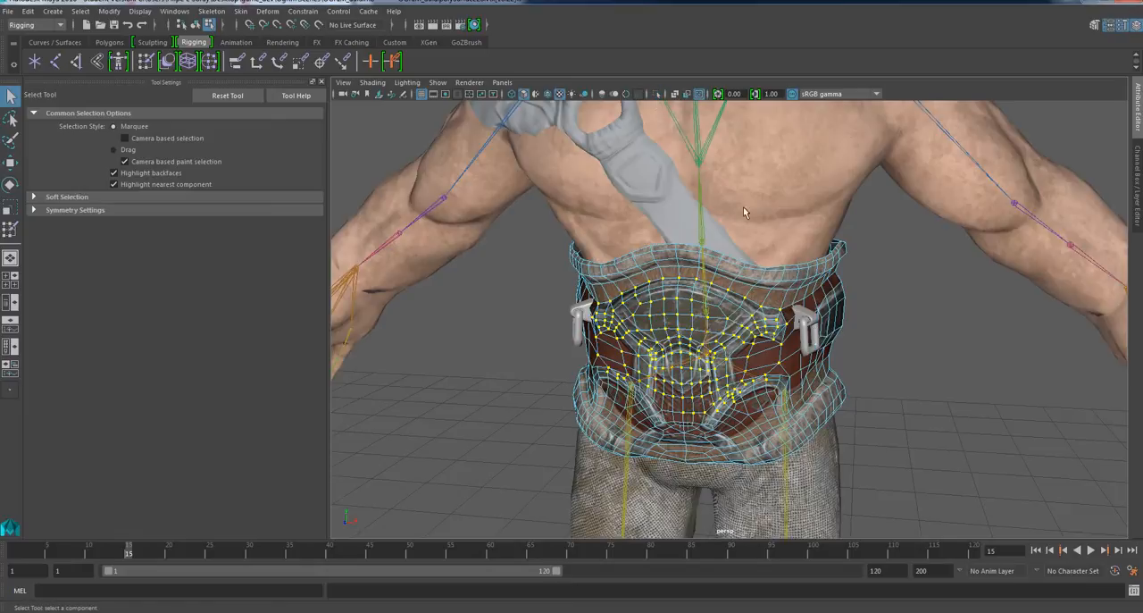
{"action": "left_click", "coordinate": [976, 391]}
{"action": "scroll", "coordinate": [954, 388], "scroll_direction": "down", "scroll_amount": 5}
{"action": "left_click_drag", "start_coordinate": [921, 429], "coordinate": [642, 429], "text": "alt"}
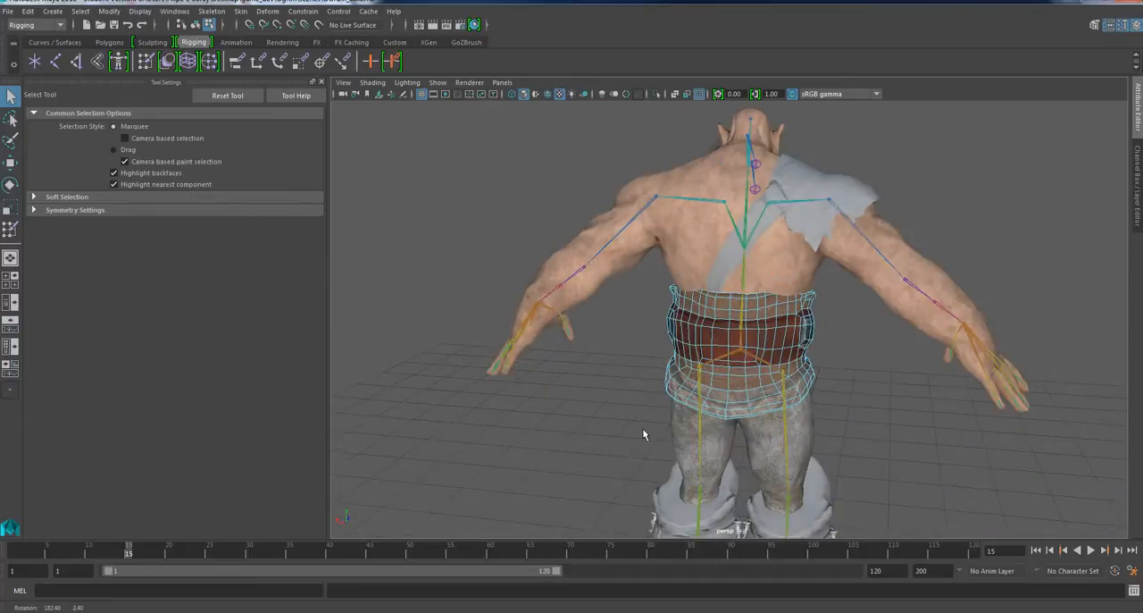
{"action": "scroll", "coordinate": [847, 378], "scroll_direction": "down", "scroll_amount": 8}
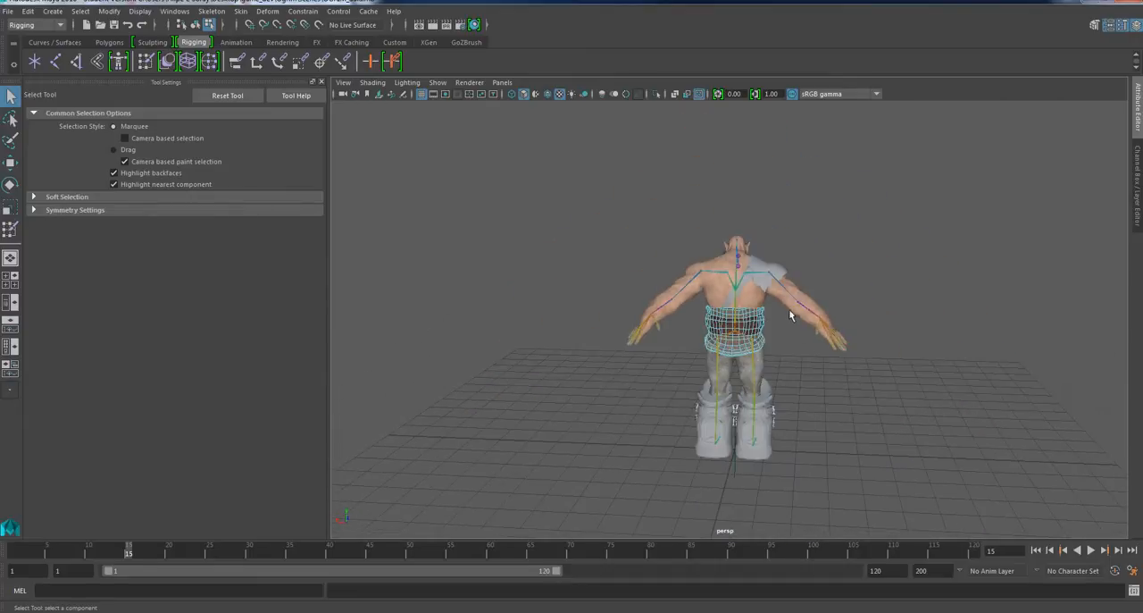
{"action": "scroll", "coordinate": [774, 395], "scroll_direction": "up", "scroll_amount": 3}
{"action": "left_click_drag", "start_coordinate": [773, 443], "coordinate": [805, 466], "text": "alt"}
{"action": "middle_click_drag", "start_coordinate": [802, 430], "coordinate": [790, 383], "text": "alt"}
{"action": "scroll", "coordinate": [790, 387], "scroll_direction": "down", "scroll_amount": 2}
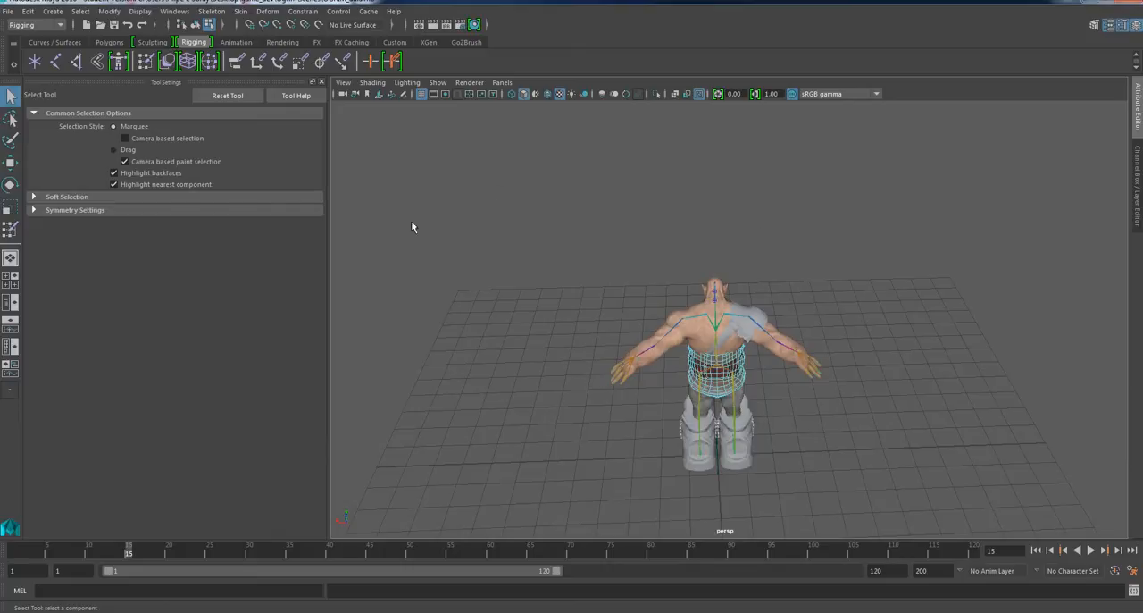
{"action": "scroll", "coordinate": [806, 385], "scroll_direction": "up", "scroll_amount": 1}
{"action": "left_click_drag", "start_coordinate": [816, 446], "coordinate": [808, 435], "text": "alt"}
{"action": "scroll", "coordinate": [806, 411], "scroll_direction": "down", "scroll_amount": 3}
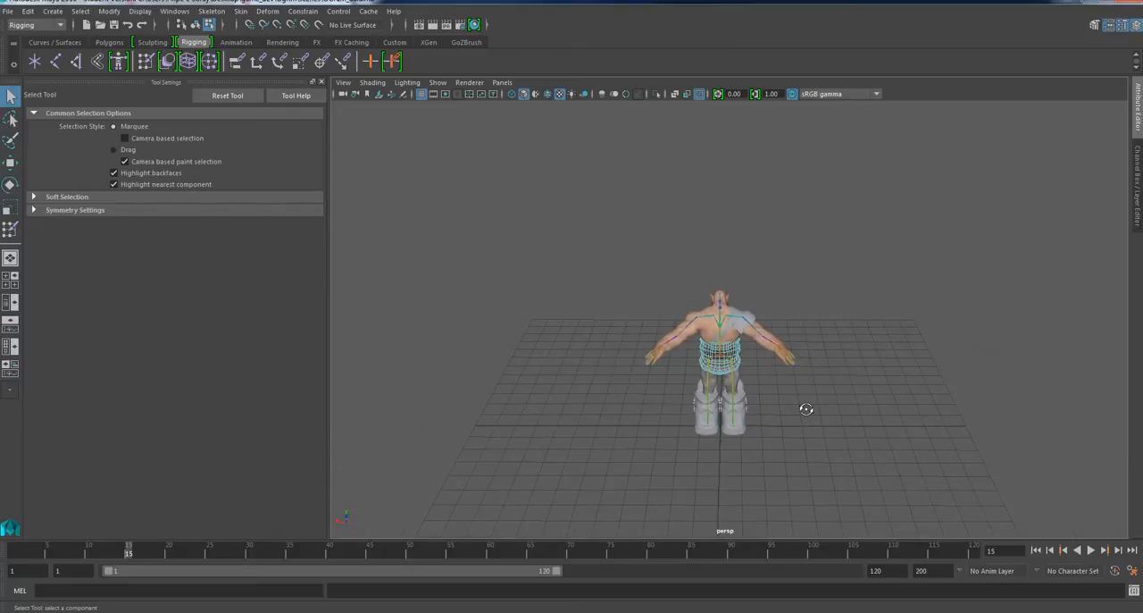
{"action": "scroll", "coordinate": [711, 329], "scroll_direction": "up", "scroll_amount": 2}
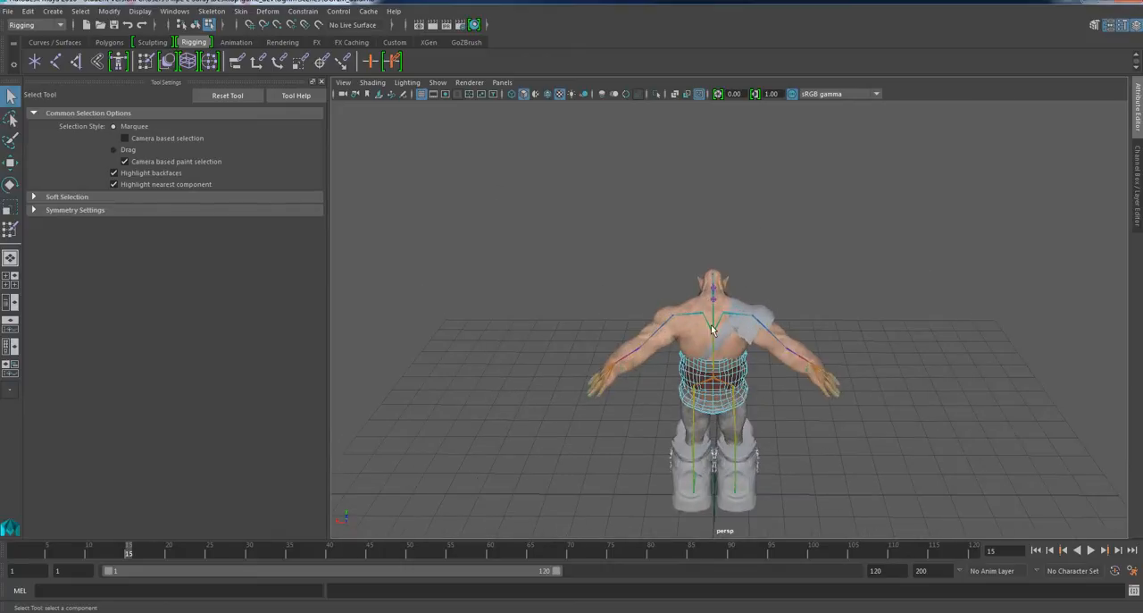
Select the ogre's body and examine the shoulder guard's cloth and ring over the chest from the front.
{"action": "left_click", "coordinate": [697, 317]}
{"action": "scroll", "coordinate": [717, 373], "scroll_direction": "up", "scroll_amount": 2}
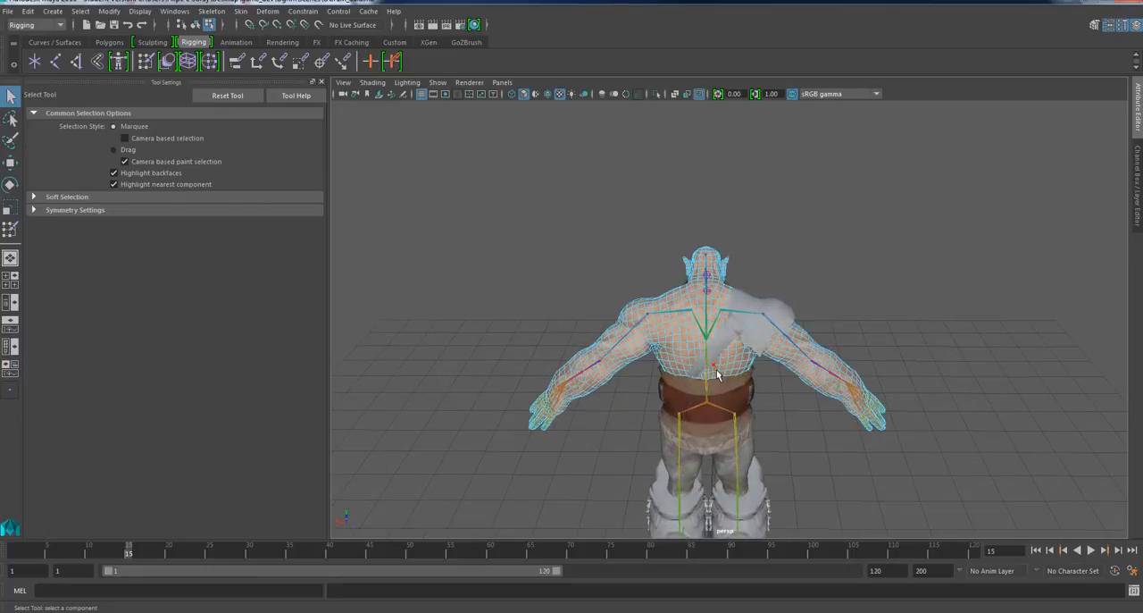
{"action": "left_click_drag", "start_coordinate": [725, 415], "coordinate": [952, 324], "text": "alt"}
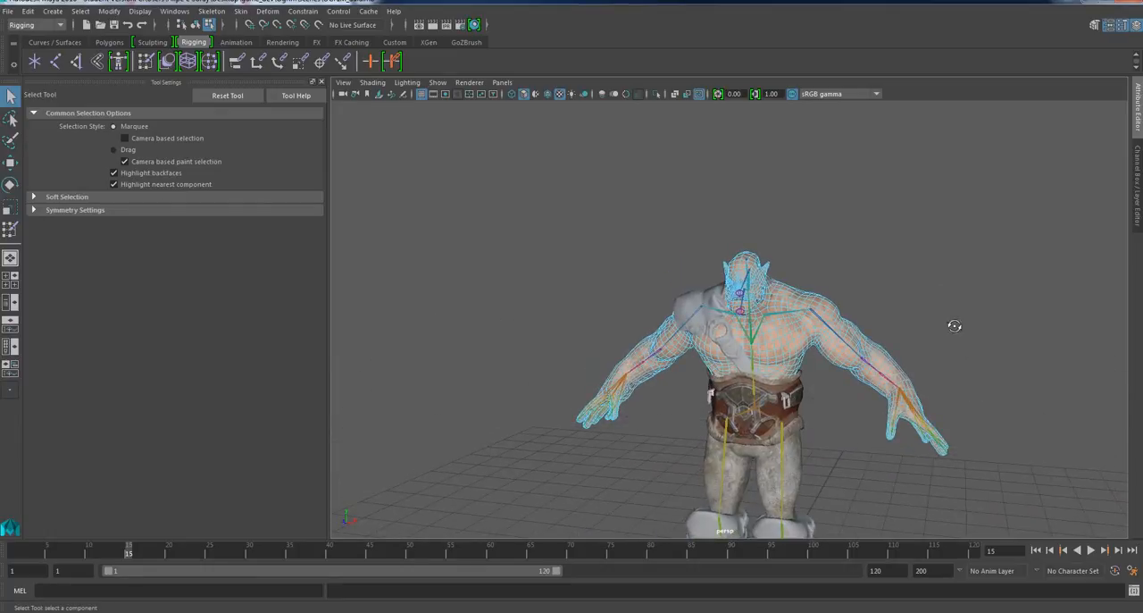
{"action": "scroll", "coordinate": [714, 350], "scroll_direction": "up", "scroll_amount": 5}
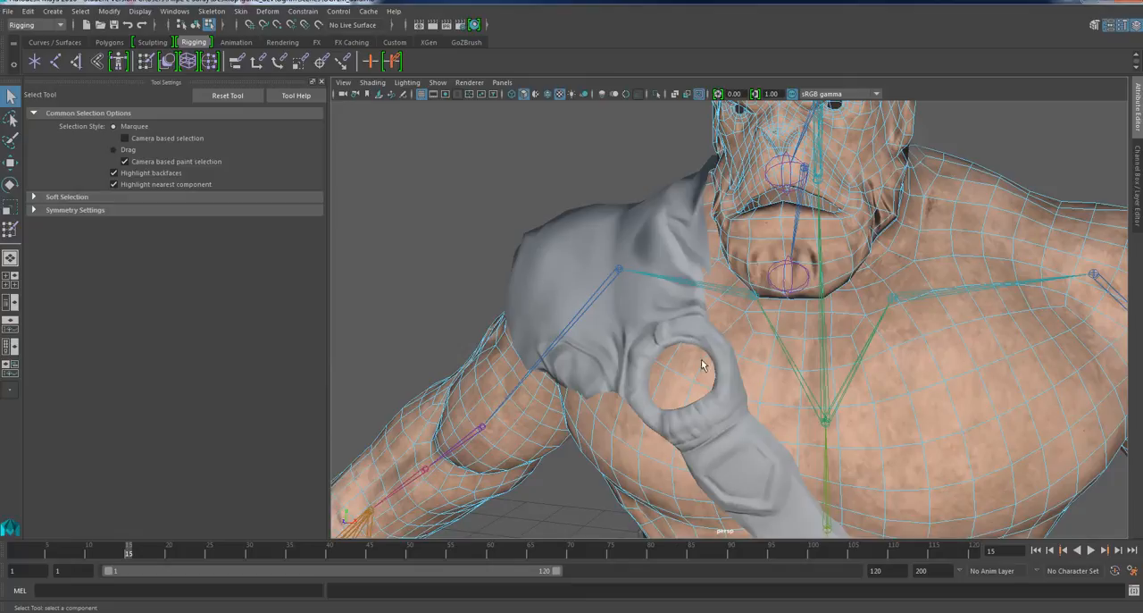
Clear the body's selection and examine the shoulder guard and waist belt on the whole ogre from the front and side.
{"action": "middle_click_drag", "start_coordinate": [701, 359], "coordinate": [647, 103], "text": "alt"}
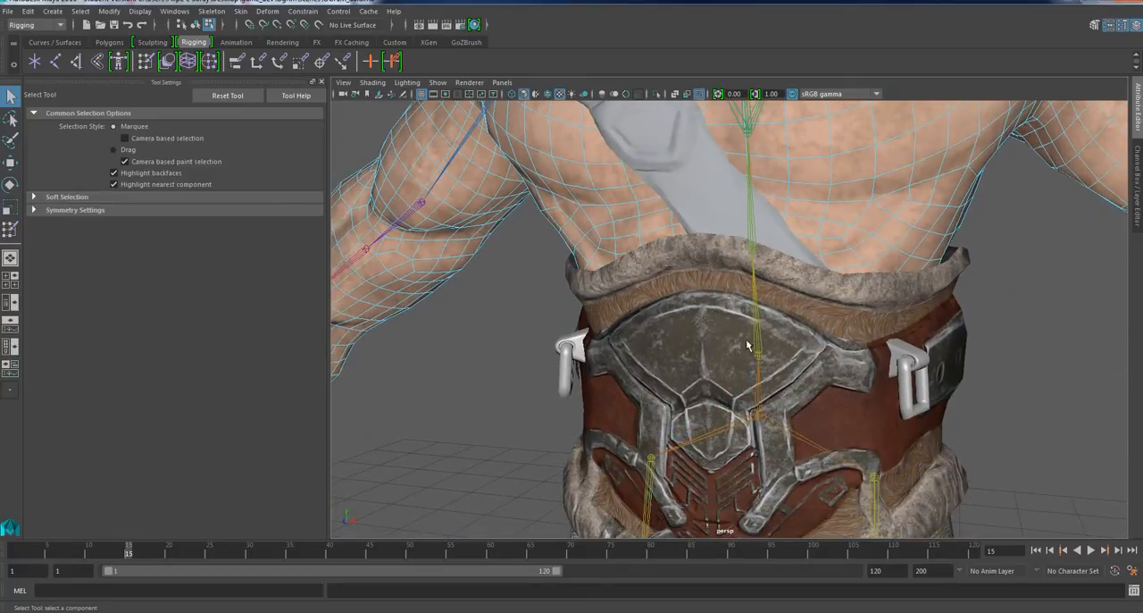
{"action": "scroll", "coordinate": [750, 345], "scroll_direction": "down", "scroll_amount": 6}
{"action": "left_click_drag", "start_coordinate": [797, 359], "coordinate": [826, 353], "text": "alt"}
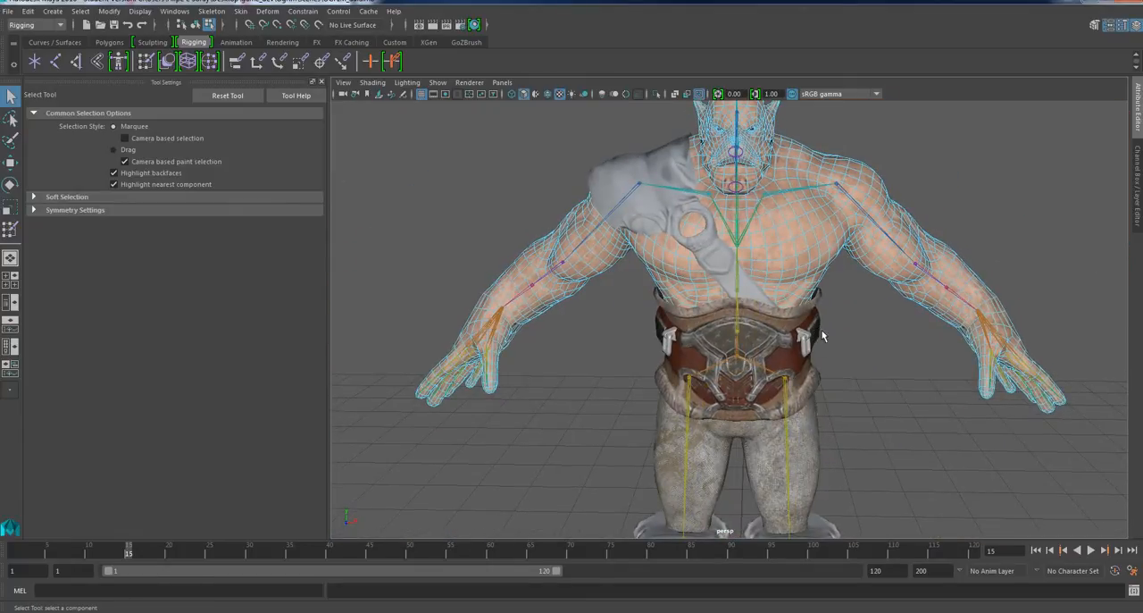
{"action": "scroll", "coordinate": [823, 335], "scroll_direction": "down", "scroll_amount": 3}
{"action": "right_click_drag", "start_coordinate": [864, 170], "coordinate": [896, 158]}
{"action": "scroll", "coordinate": [774, 263], "scroll_direction": "up", "scroll_amount": 5}
{"action": "mouse_move", "coordinate": [698, 212]}
{"action": "left_mouse_down", "text": "alt"}
{"action": "mouse_move", "coordinate": [628, 229]}
{"action": "mouse_move", "coordinate": [706, 205]}
{"action": "left_mouse_up", "text": "alt"}
{"action": "scroll", "coordinate": [720, 237], "scroll_direction": "down", "scroll_amount": 3}
{"action": "middle_click_drag", "start_coordinate": [761, 310], "coordinate": [759, 286], "text": "alt"}
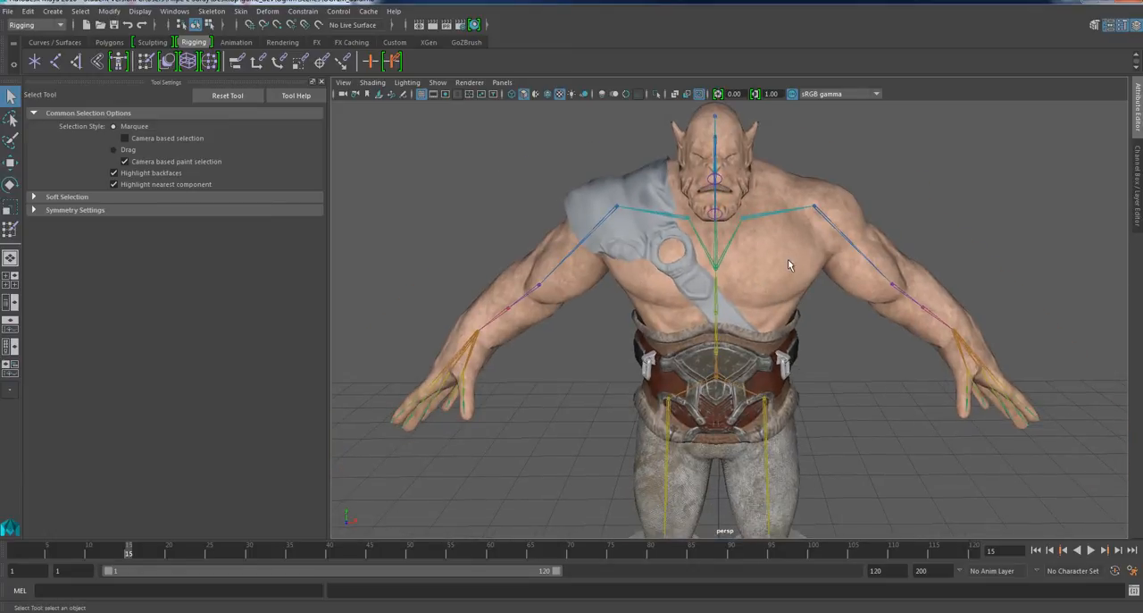
{"action": "scroll", "coordinate": [782, 388], "scroll_direction": "up", "scroll_amount": 2}
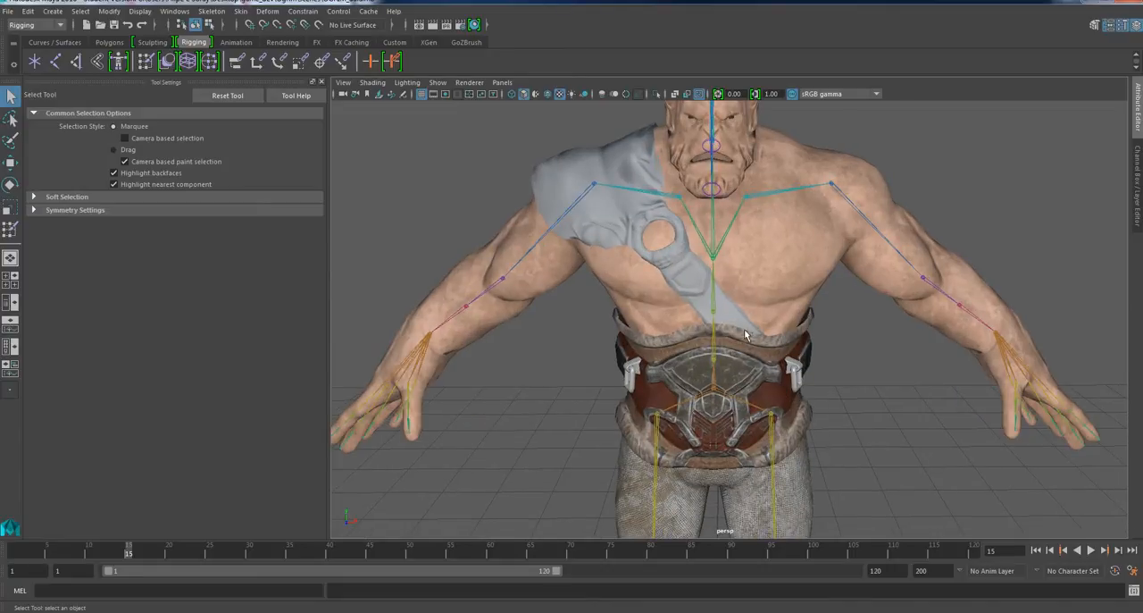
{"action": "left_click_drag", "start_coordinate": [747, 334], "coordinate": [786, 224], "text": "alt"}
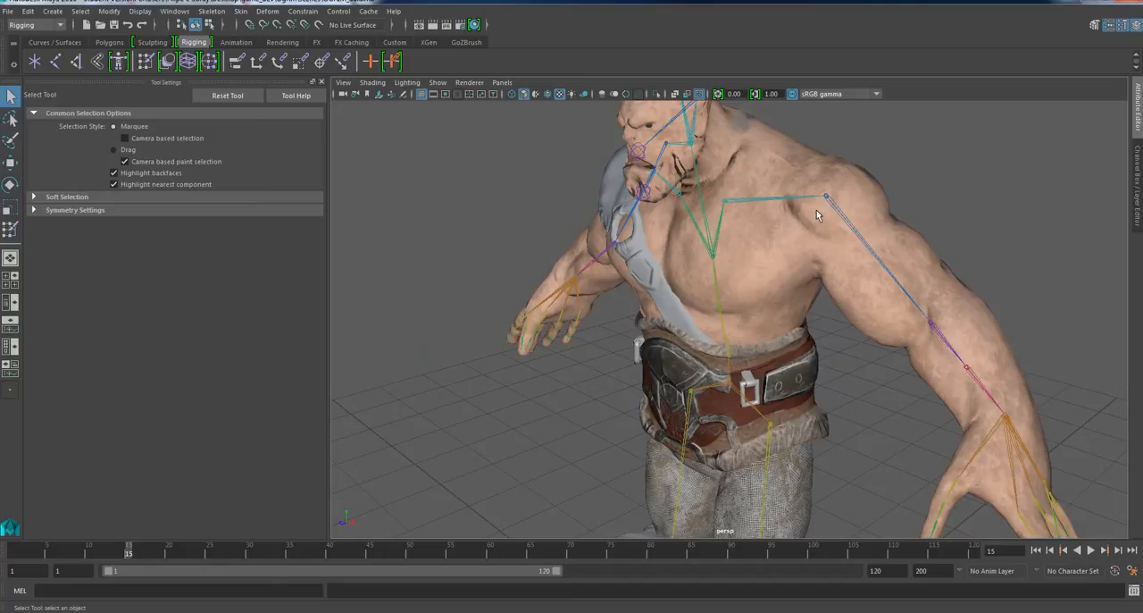
{"action": "left_click_drag", "start_coordinate": [704, 282], "coordinate": [720, 275], "text": "alt"}
{"action": "scroll", "coordinate": [715, 298], "scroll_direction": "up", "scroll_amount": 2}
{"action": "mouse_move", "coordinate": [719, 328]}
{"action": "left_mouse_down", "text": "alt"}
{"action": "mouse_move", "coordinate": [749, 340]}
{"action": "mouse_move", "coordinate": [709, 323]}
{"action": "mouse_move", "coordinate": [714, 313]}
{"action": "left_mouse_up", "text": "alt"}
{"action": "scroll", "coordinate": [717, 335], "scroll_direction": "down", "scroll_amount": 2}
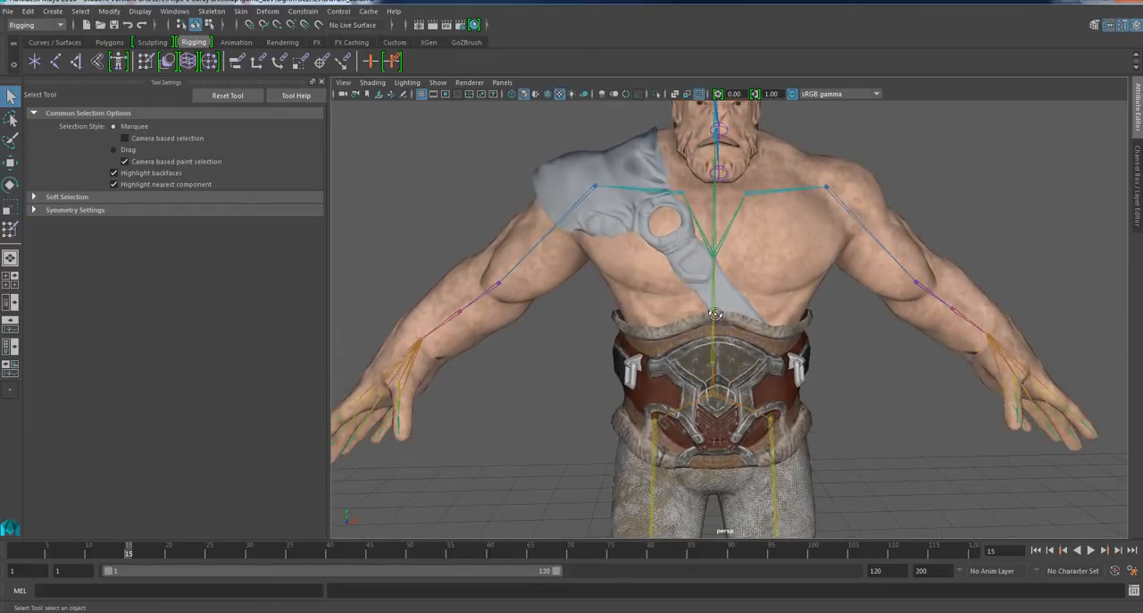
Select the shoulder guard, waist belt, body and pants of the ogre together.
{"action": "left_click", "coordinate": [702, 288]}
{"action": "left_click", "coordinate": [763, 353], "text": "shift"}
{"action": "left_click", "coordinate": [796, 280], "text": "shift"}
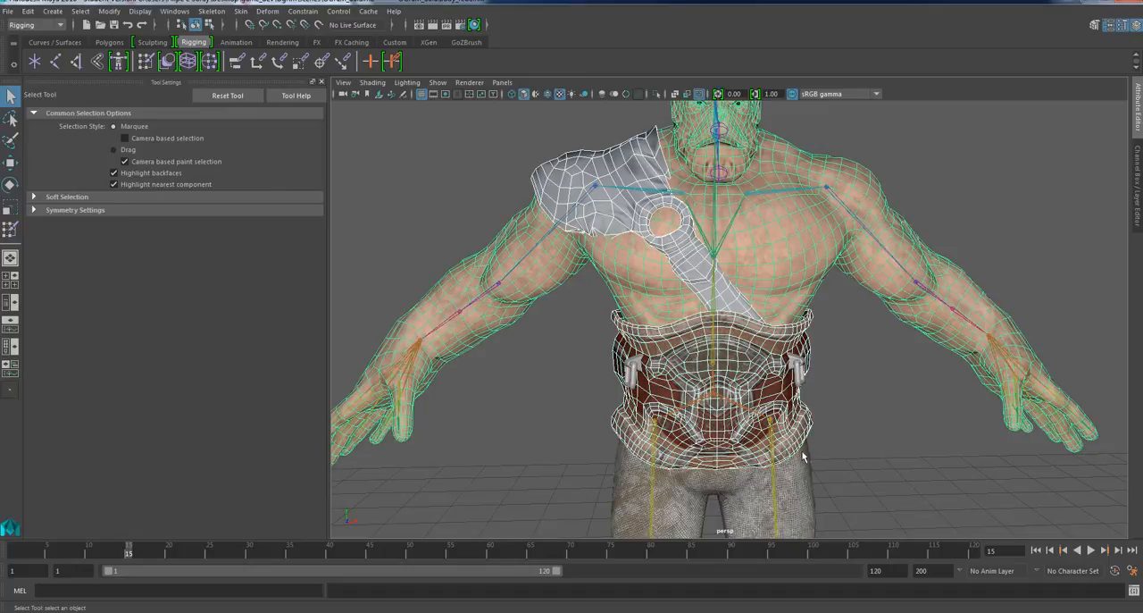
{"action": "left_click", "coordinate": [794, 491], "text": "shift"}
{"action": "left_click_drag", "start_coordinate": [829, 450], "coordinate": [719, 478], "text": "alt"}
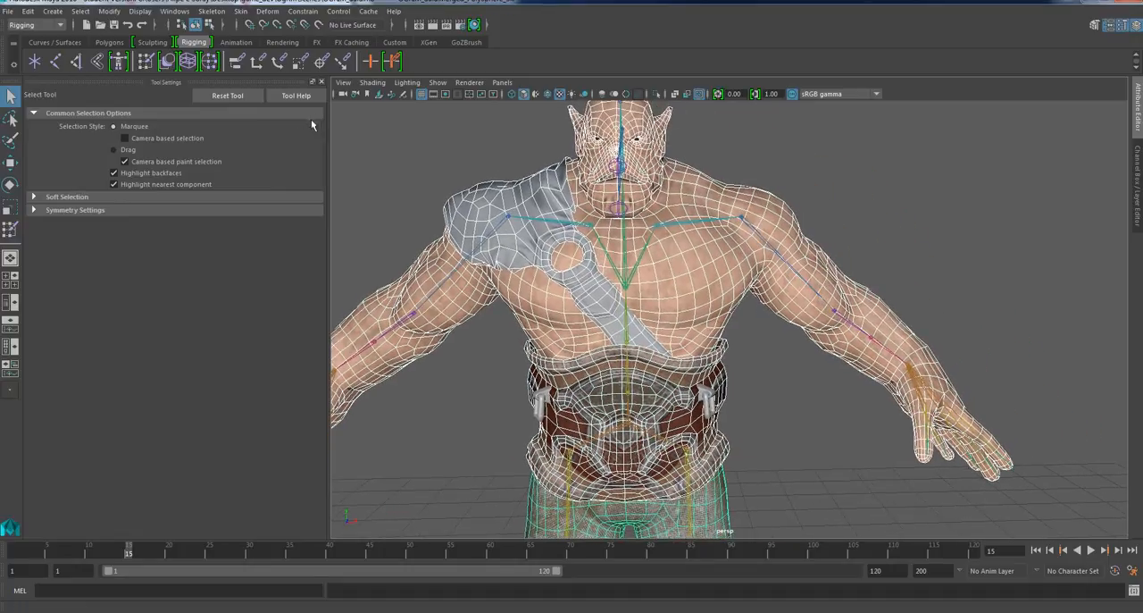
Switch to the Modeling menu set and show the selected meshes' UVs in the UV Editor.
{"action": "left_click_drag", "start_coordinate": [328, 119], "coordinate": [200, 119]}
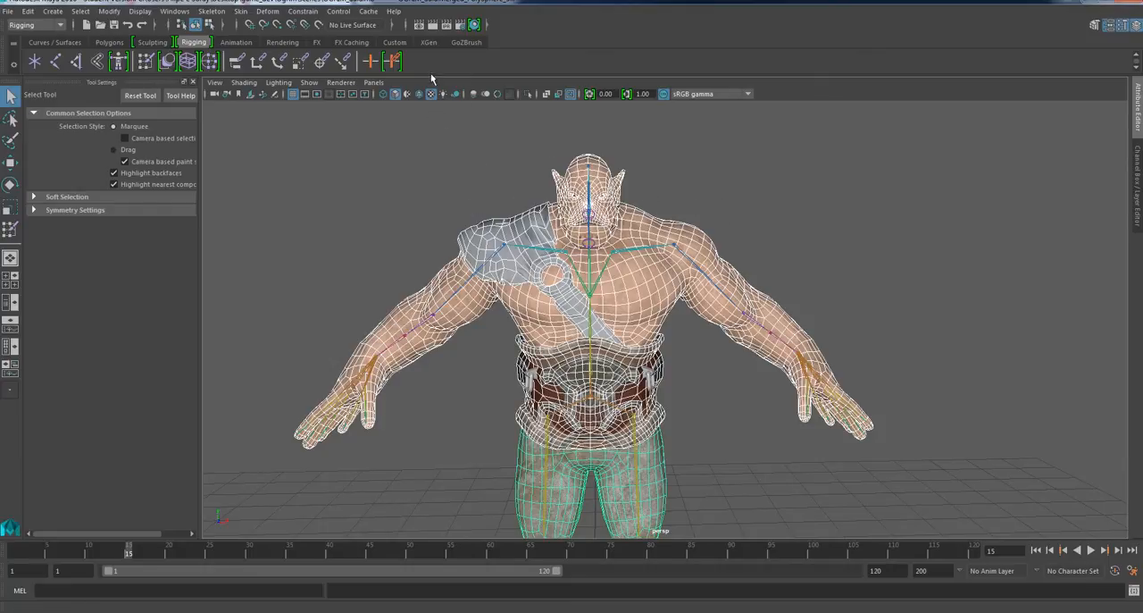
{"action": "left_click", "coordinate": [352, 13]}
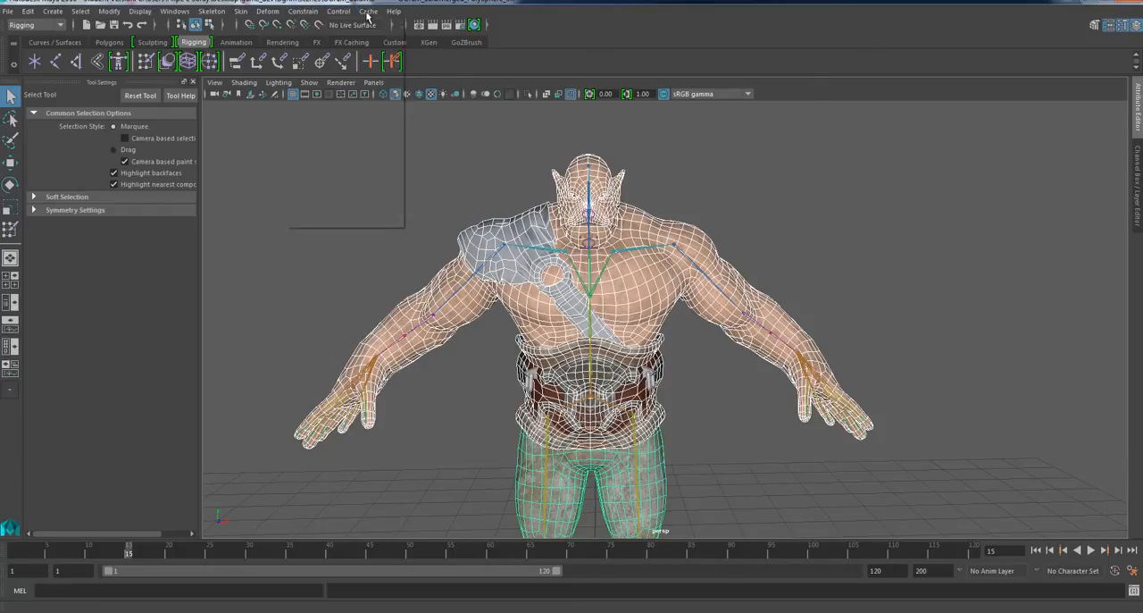
{"action": "left_click", "coordinate": [480, 13]}
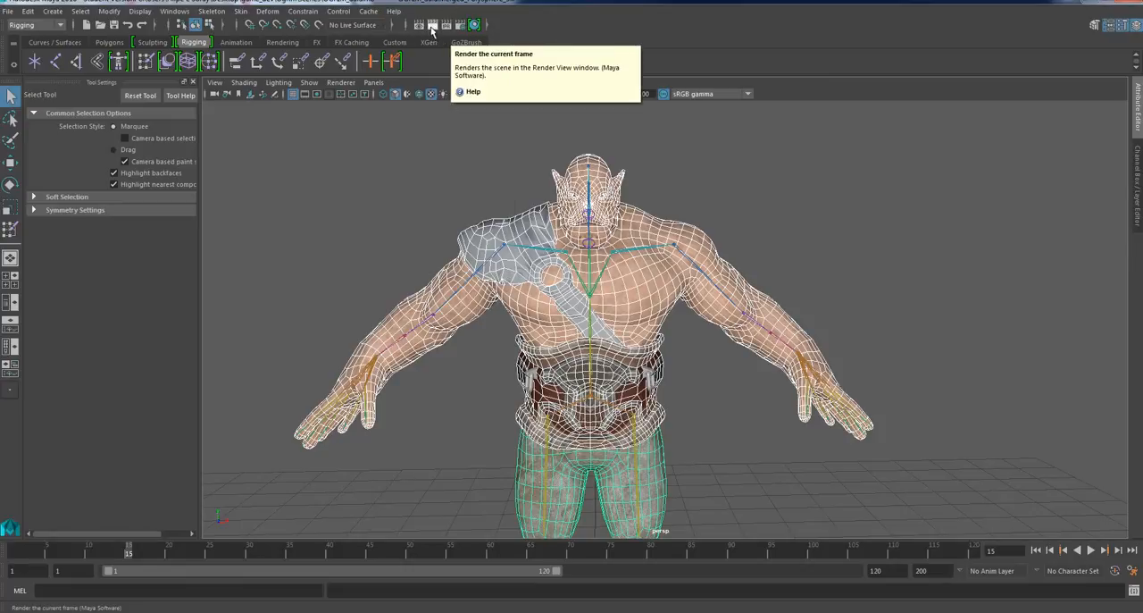
{"action": "left_click", "coordinate": [36, 25]}
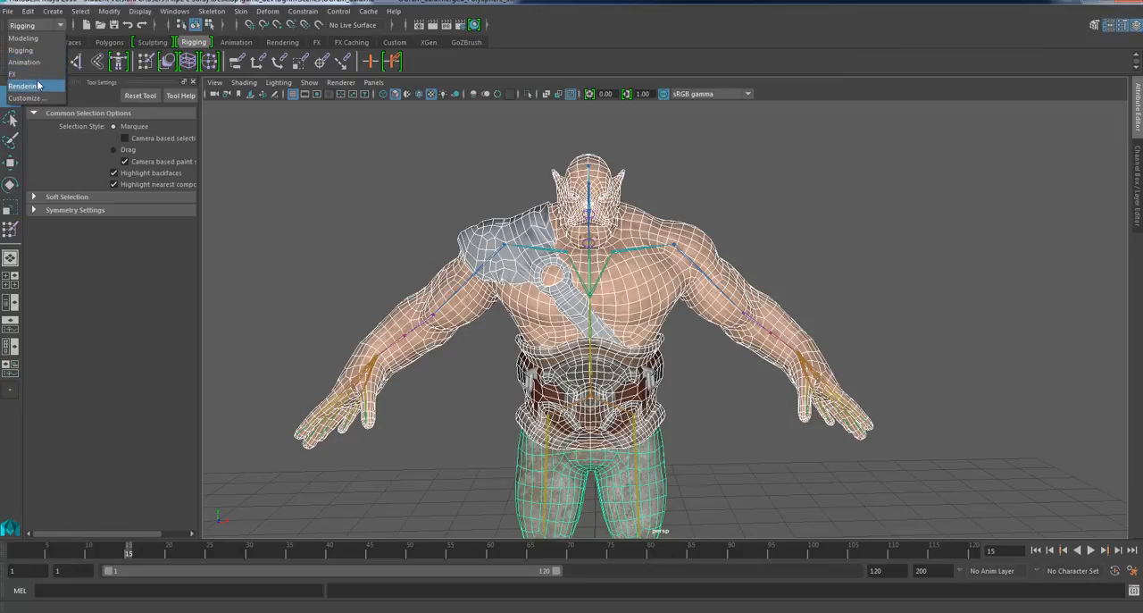
{"action": "left_click", "coordinate": [36, 38]}
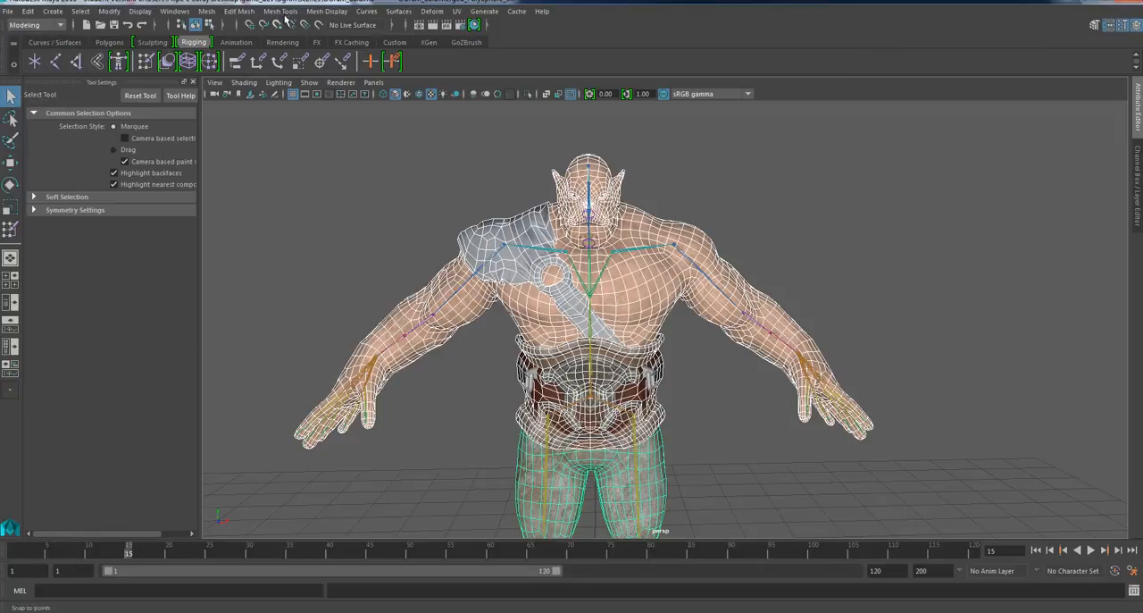
{"action": "left_click", "coordinate": [456, 11]}
{"action": "left_click", "coordinate": [473, 41]}
{"action": "scroll", "coordinate": [888, 325], "scroll_direction": "down", "scroll_amount": 5}
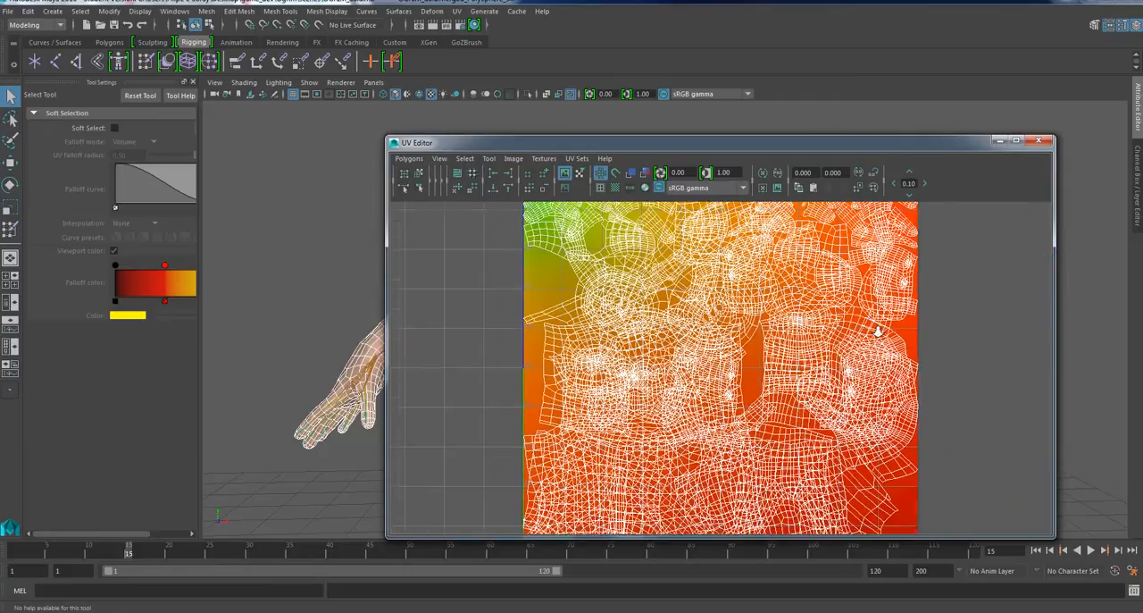
Move the UV Editor clear of the ogre and inspect the UV layout of the body alone.
{"action": "left_click", "coordinate": [349, 247]}
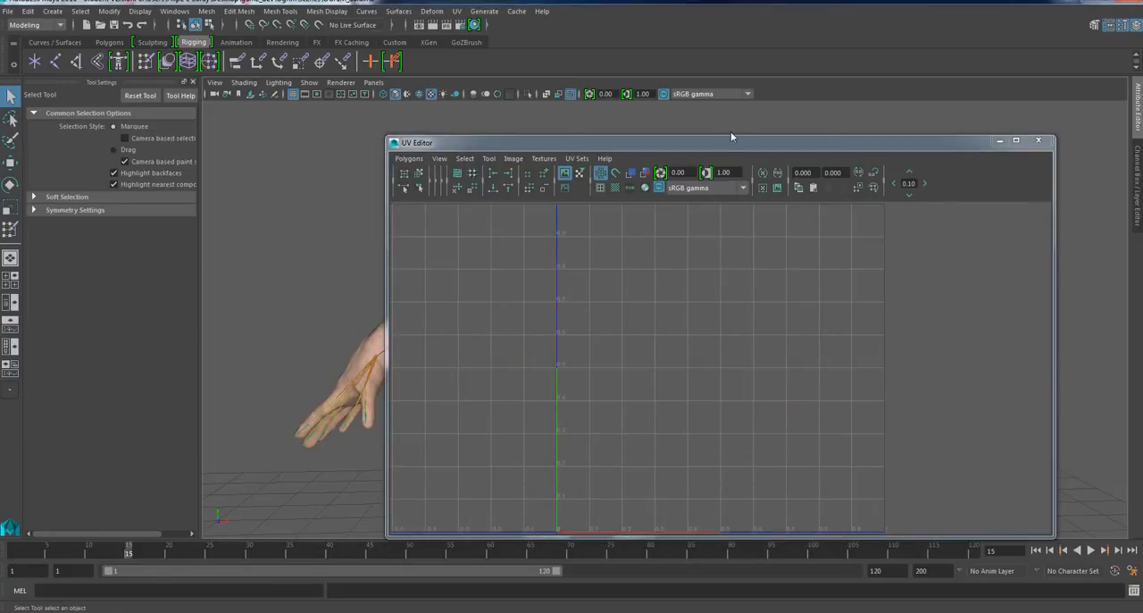
{"action": "left_click_drag", "start_coordinate": [729, 140], "coordinate": [1045, 102]}
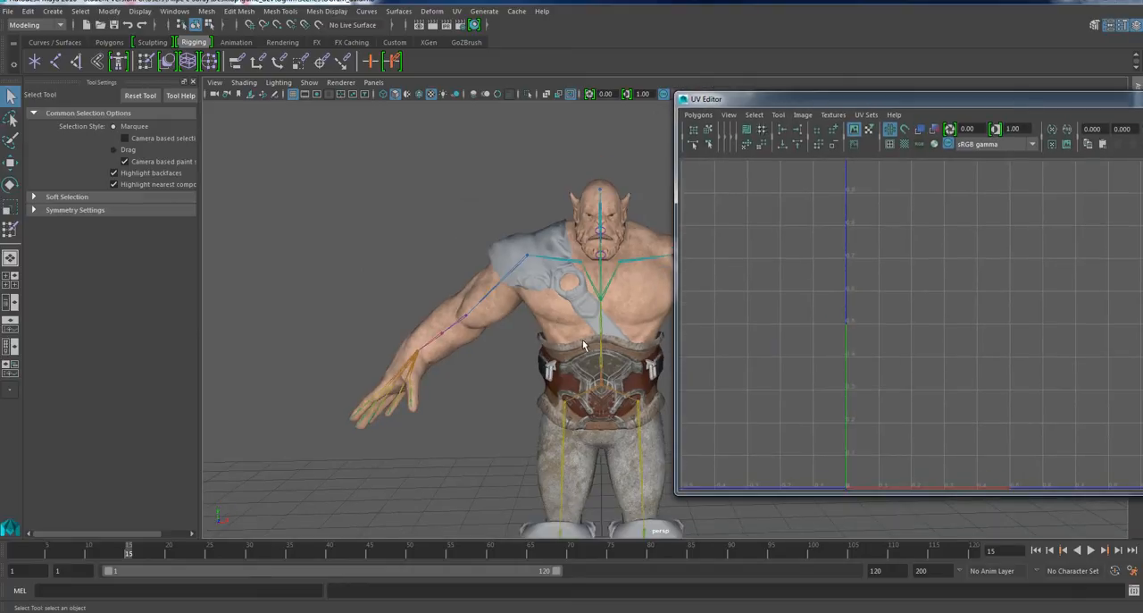
{"action": "left_click", "coordinate": [441, 297]}
{"action": "scroll", "coordinate": [1051, 323], "scroll_direction": "down", "scroll_amount": 1}
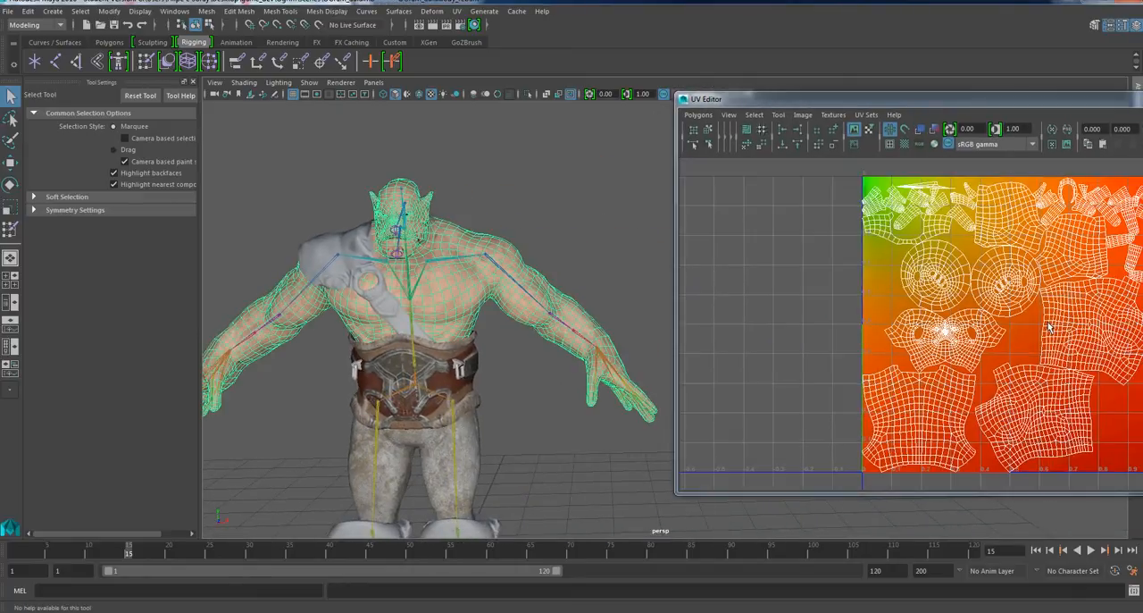
Inspect the UV layout of the waist belt together with the shoulder guard, and clear the selection.
{"action": "left_click", "coordinate": [456, 380]}
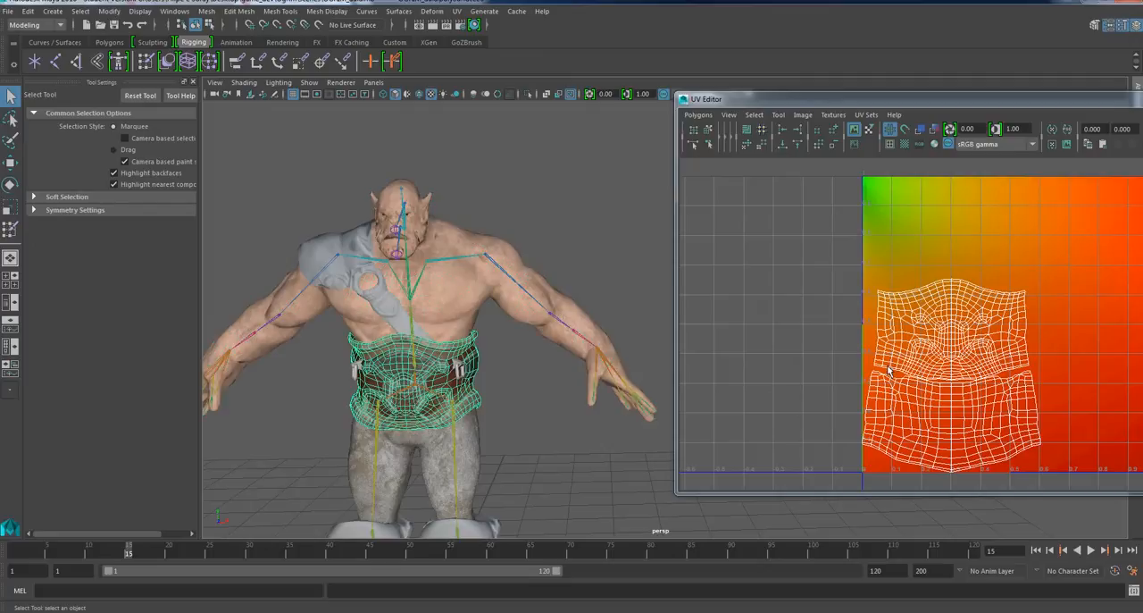
{"action": "left_click", "coordinate": [327, 280], "text": "shift"}
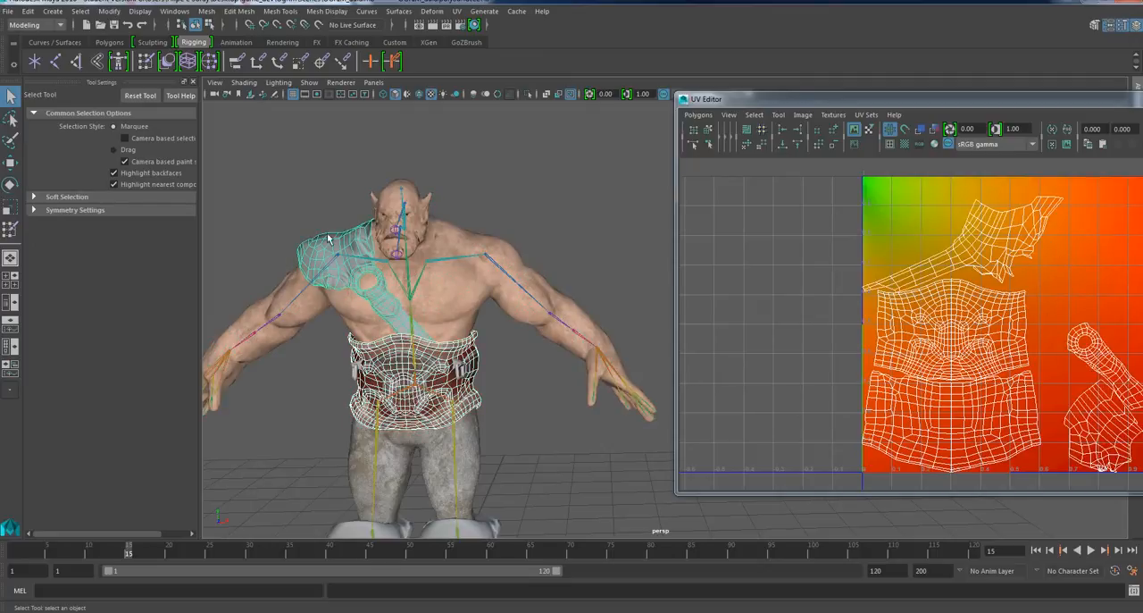
{"action": "left_click", "coordinate": [542, 469]}
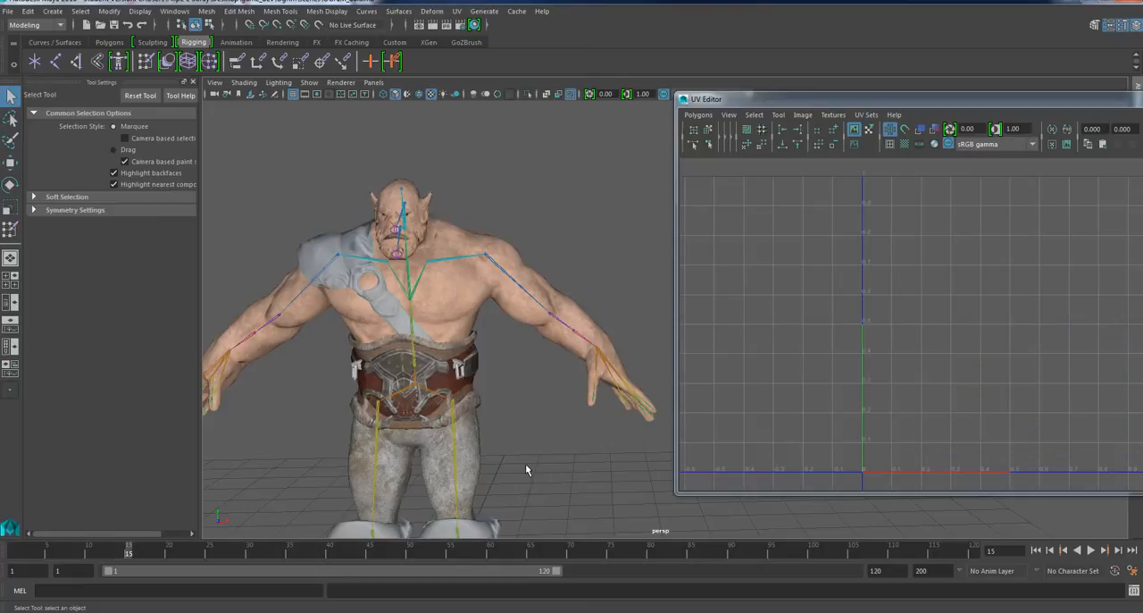
Inspect the UV layout of the pants and boots, and clear the selection.
{"action": "middle_click_drag", "start_coordinate": [529, 448], "coordinate": [543, 298], "text": "alt"}
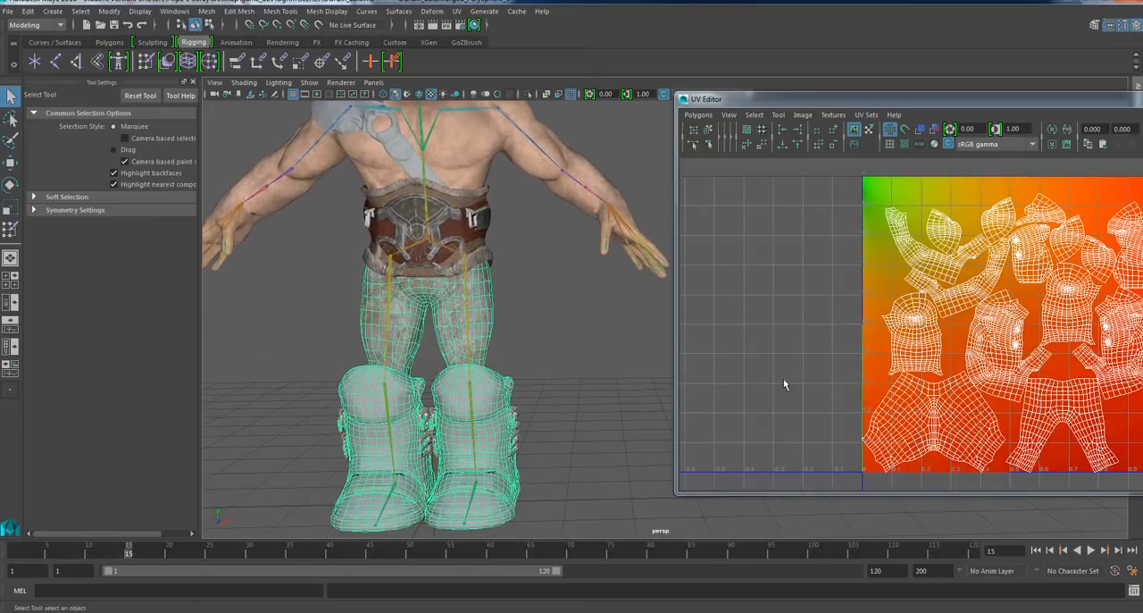
{"action": "middle_click_drag", "start_coordinate": [580, 341], "coordinate": [602, 409], "text": "alt"}
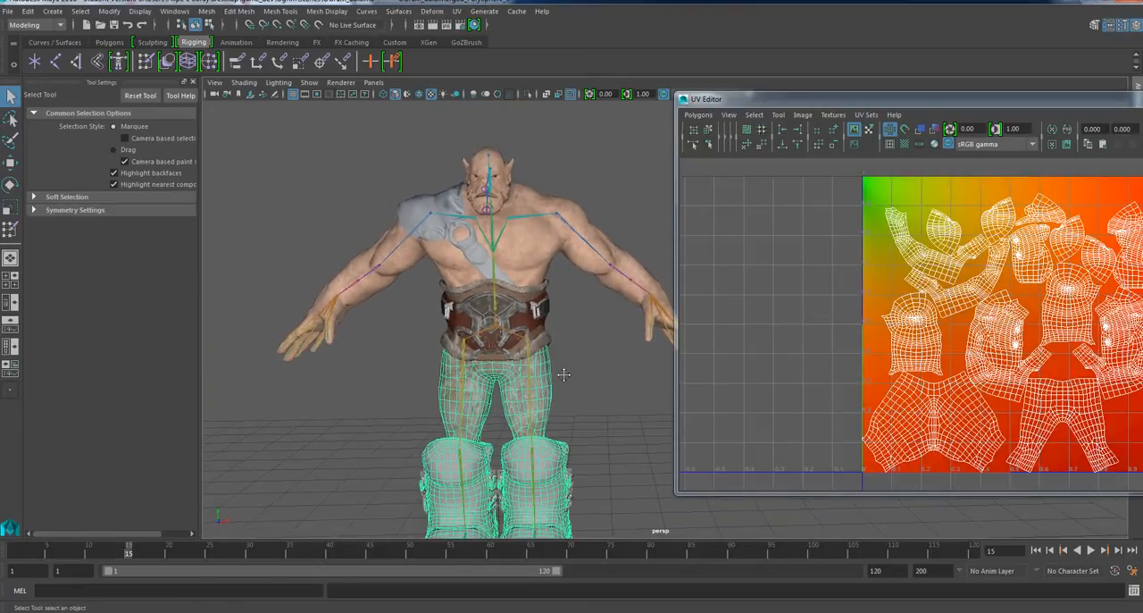
{"action": "left_click", "coordinate": [560, 367]}
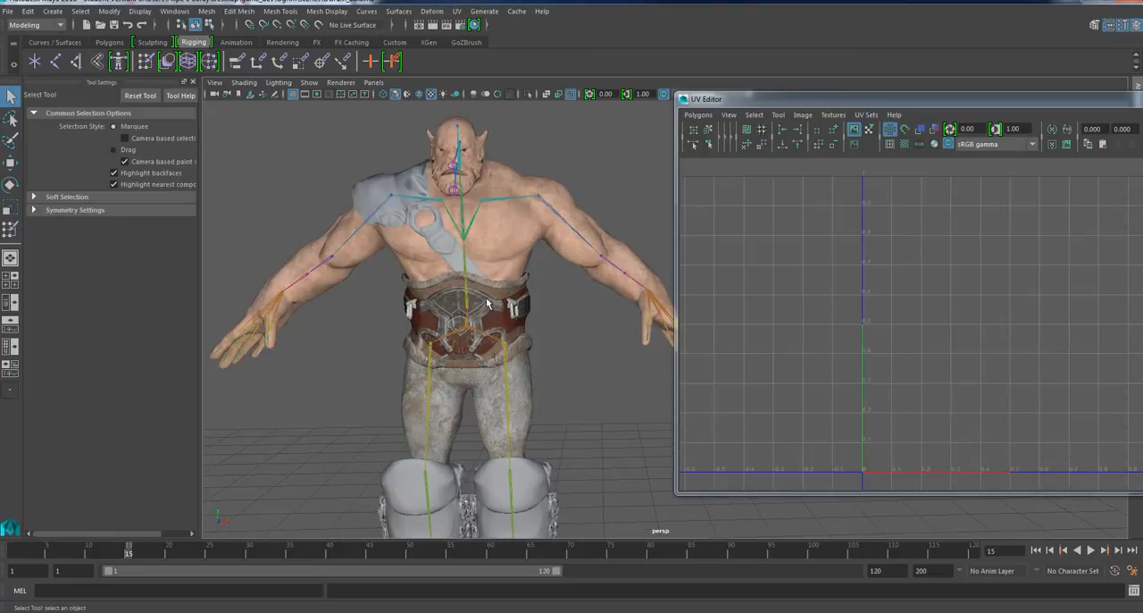
Compare the UV layouts of the waist belt and body selected together, and close the UV Editor.
{"action": "left_click", "coordinate": [488, 304]}
{"action": "left_click", "coordinate": [504, 236], "text": "shift"}
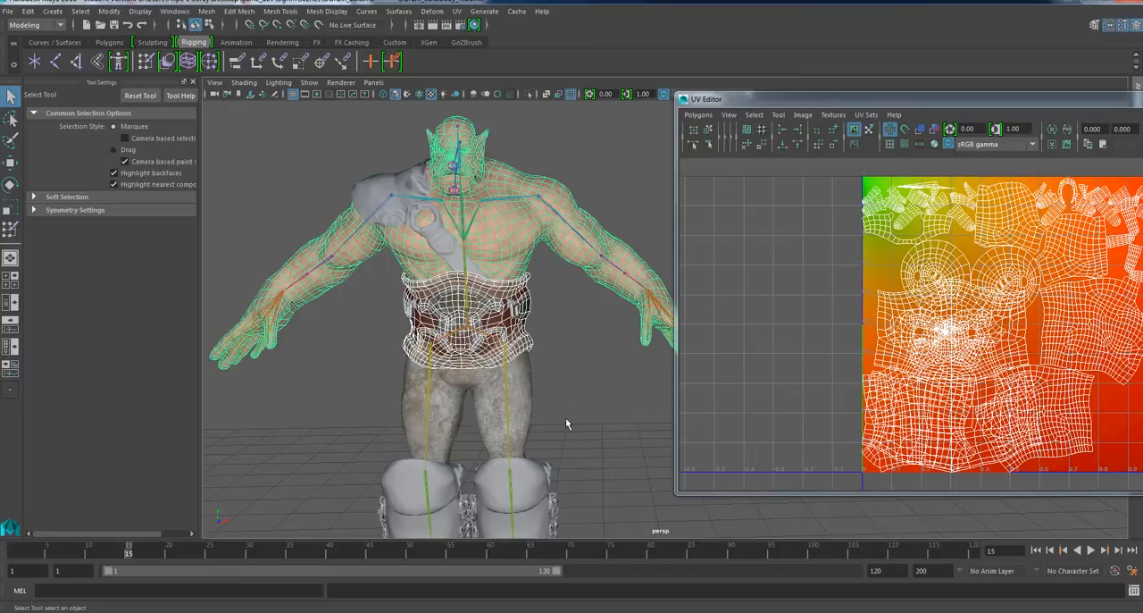
{"action": "left_click_drag", "start_coordinate": [1058, 103], "coordinate": [839, 117]}
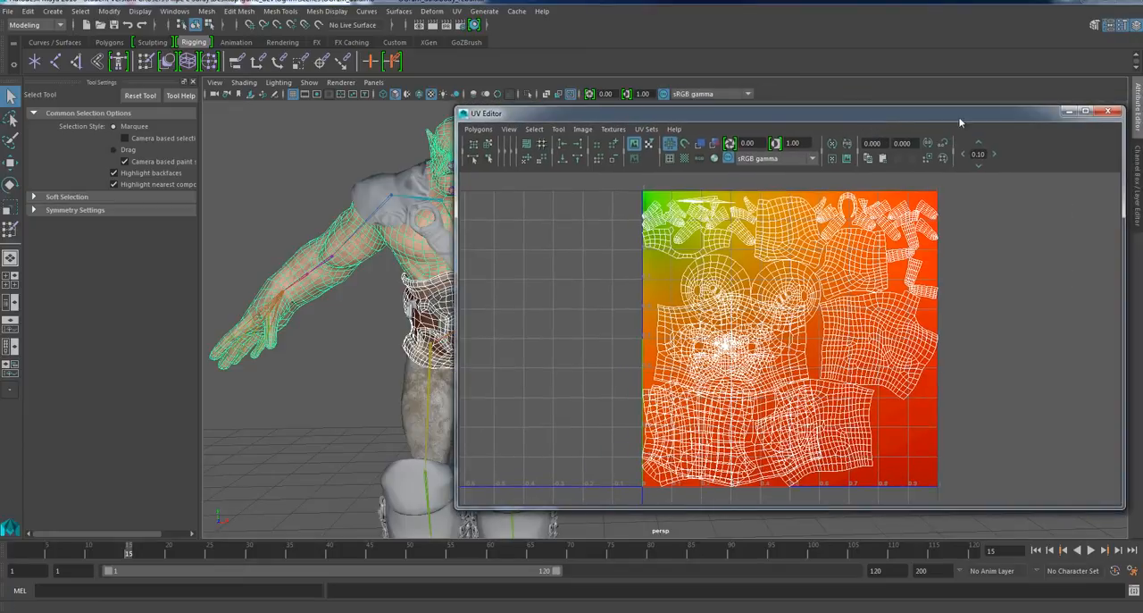
{"action": "left_click", "coordinate": [1107, 111]}
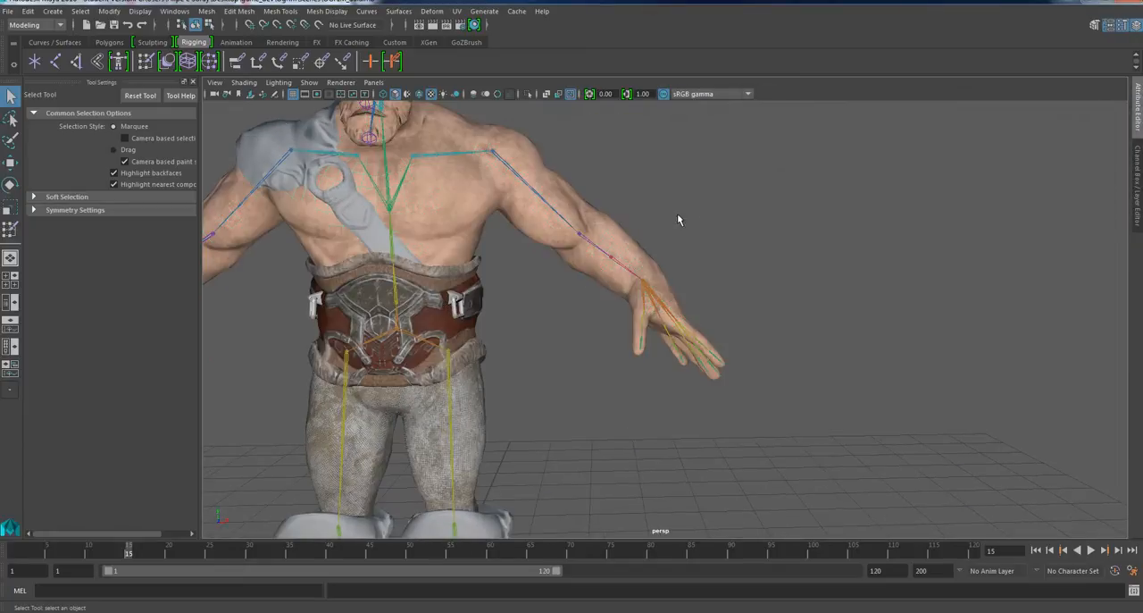
Clear the selection and examine up close where the shoulder guard's strap meets the belt's fur trim.
{"action": "middle_click_drag", "start_coordinate": [625, 295], "coordinate": [831, 380], "text": "alt"}
{"action": "right_click_drag", "start_coordinate": [705, 348], "coordinate": [770, 377], "text": "alt"}
{"action": "left_click_drag", "start_coordinate": [721, 428], "coordinate": [755, 451], "text": "alt"}
{"action": "middle_click_drag", "start_coordinate": [755, 451], "coordinate": [737, 414], "text": "alt"}
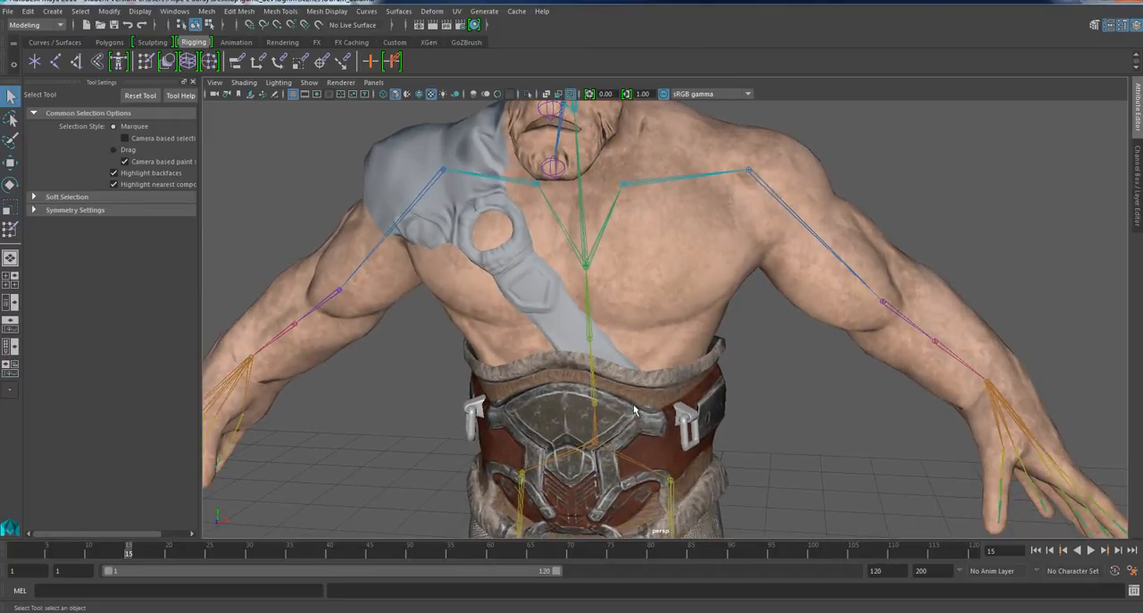
{"action": "scroll", "coordinate": [624, 404], "scroll_direction": "up", "scroll_amount": 1}
{"action": "left_click_drag", "start_coordinate": [617, 414], "coordinate": [640, 404], "text": "alt"}
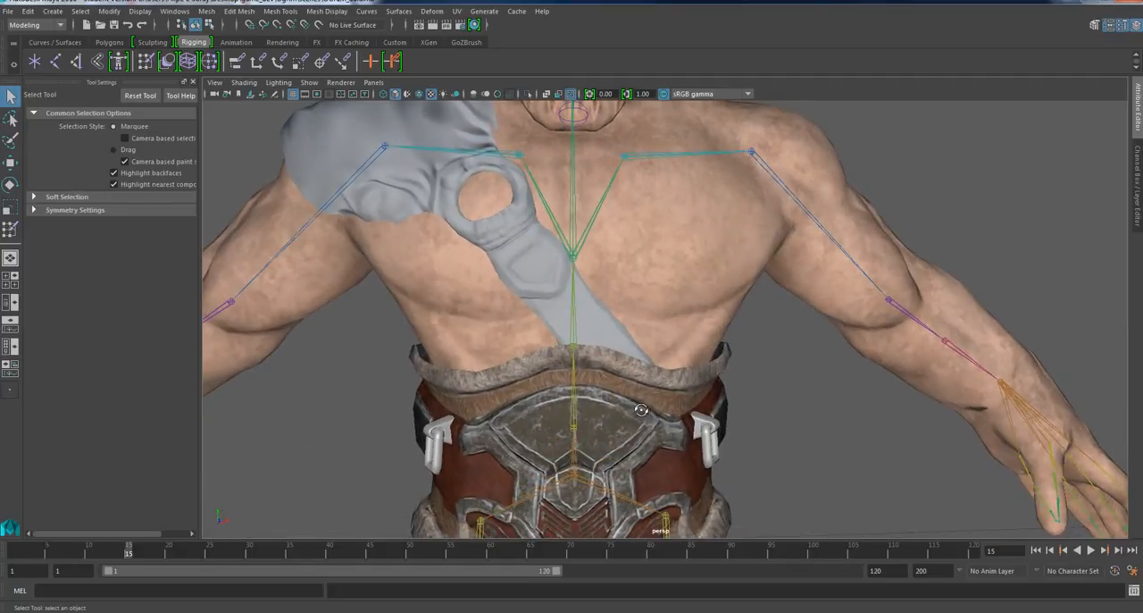
{"action": "middle_click_drag", "start_coordinate": [633, 383], "coordinate": [637, 342], "text": "alt"}
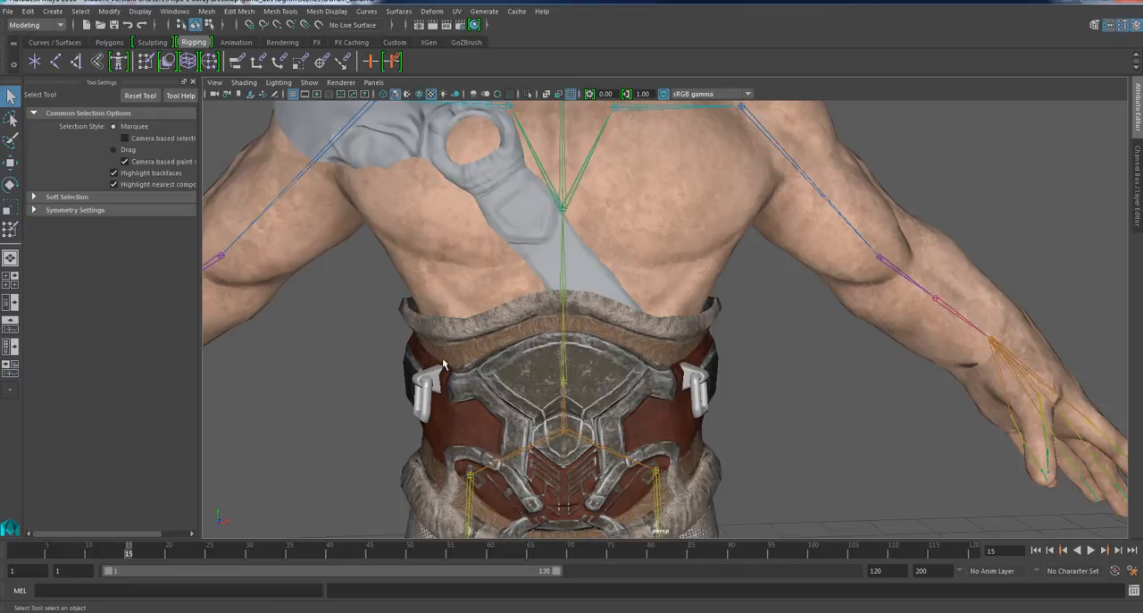
Examine the ogre's chest, shoulder guard and belt together from the front, three-quarter and side views.
{"action": "scroll", "coordinate": [548, 245], "scroll_direction": "down", "scroll_amount": 3}
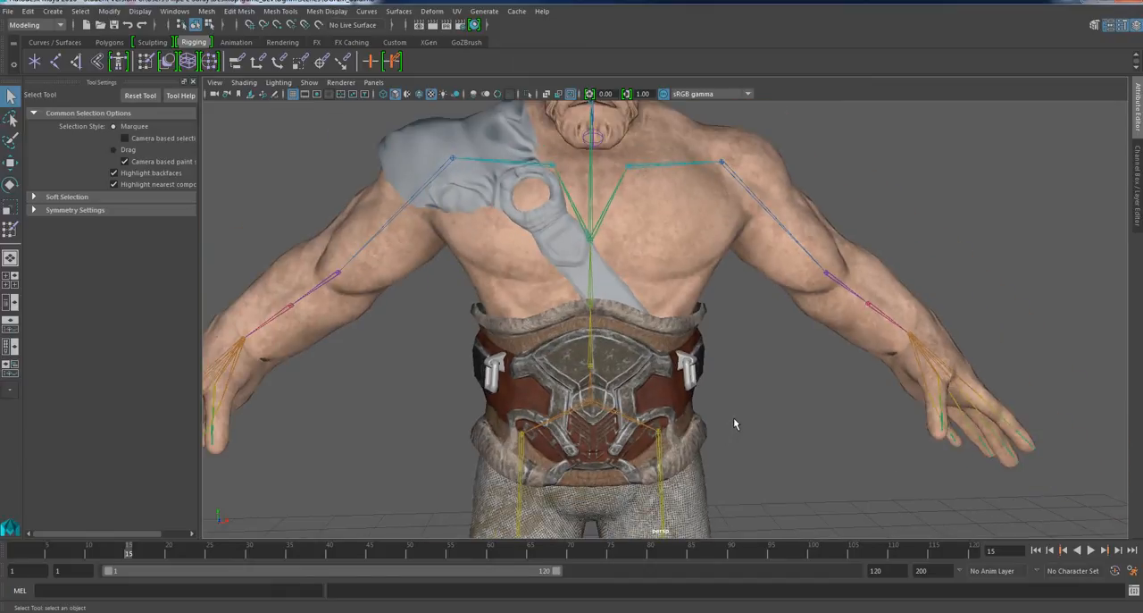
{"action": "left_click_drag", "start_coordinate": [734, 424], "coordinate": [676, 427], "text": "alt"}
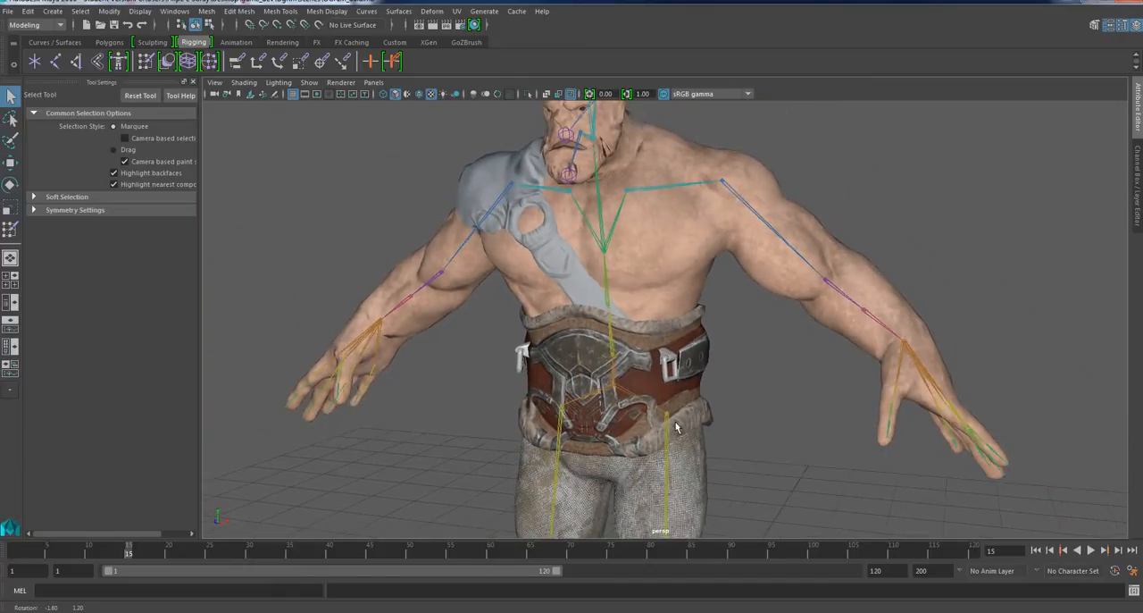
{"action": "middle_click_drag", "start_coordinate": [725, 325], "coordinate": [739, 354], "text": "alt"}
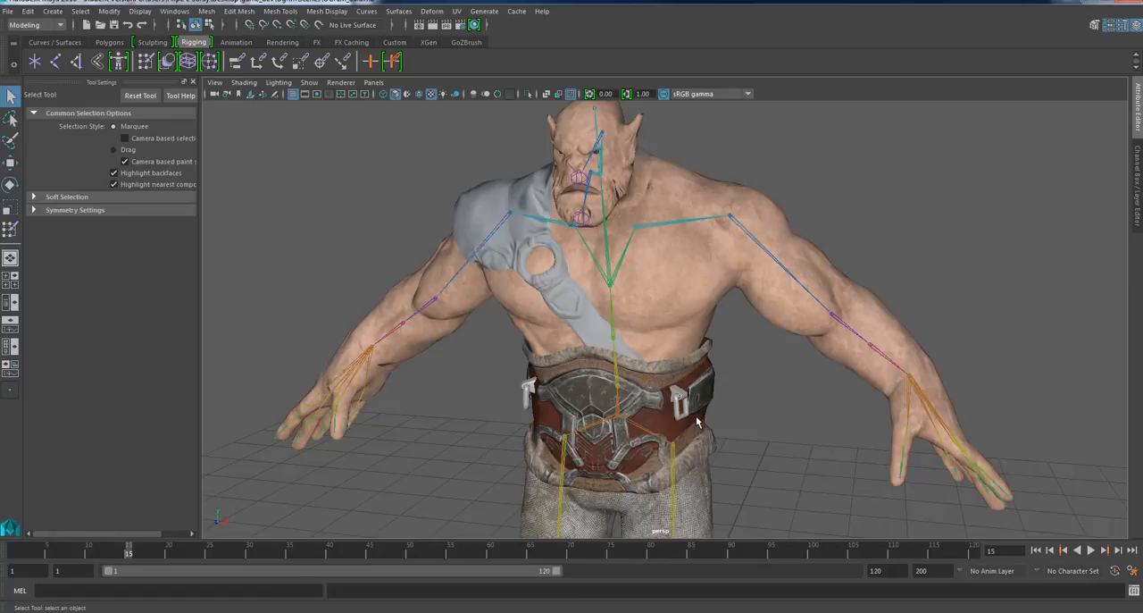
{"action": "scroll", "coordinate": [719, 355], "scroll_direction": "up", "scroll_amount": 2}
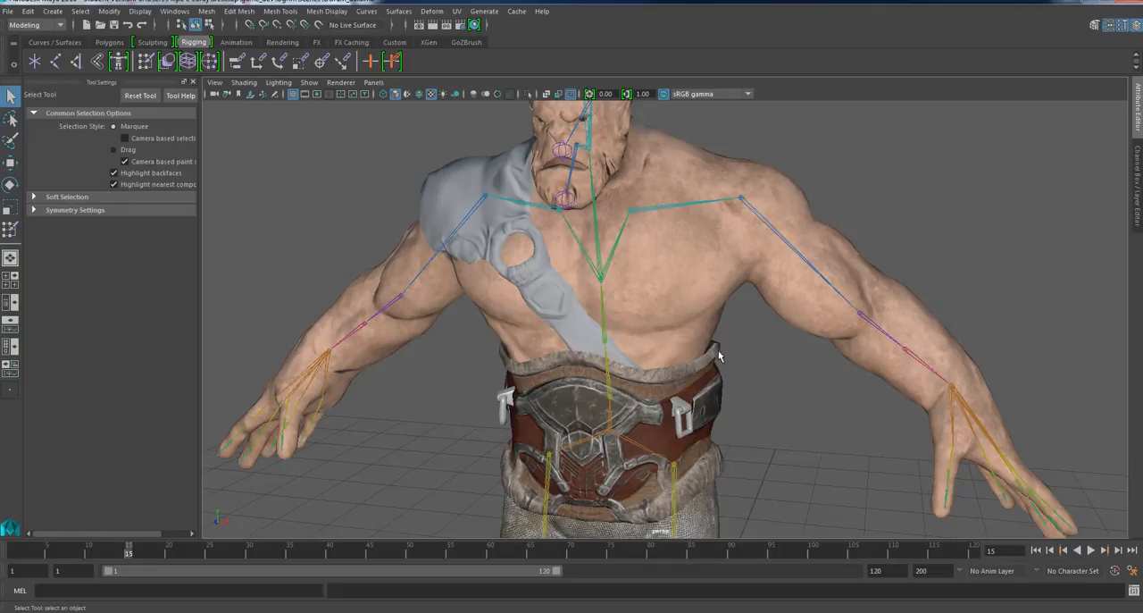
{"action": "left_click_drag", "start_coordinate": [719, 355], "coordinate": [759, 348], "text": "alt"}
{"action": "left_click_drag", "start_coordinate": [709, 318], "coordinate": [634, 336], "text": "alt"}
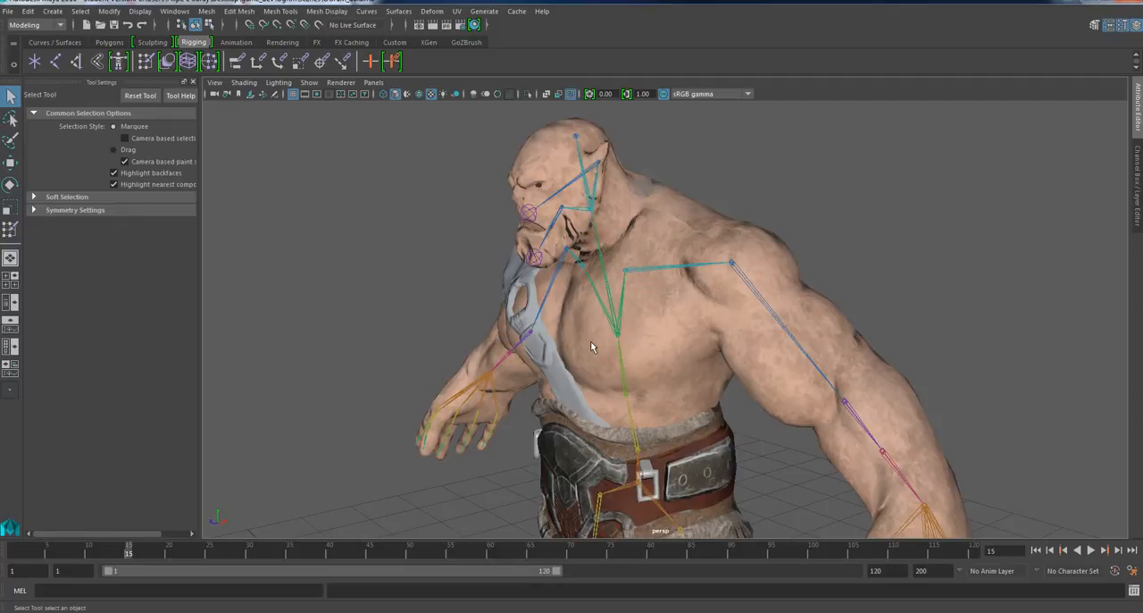
{"action": "left_click_drag", "start_coordinate": [591, 340], "coordinate": [693, 326], "text": "alt"}
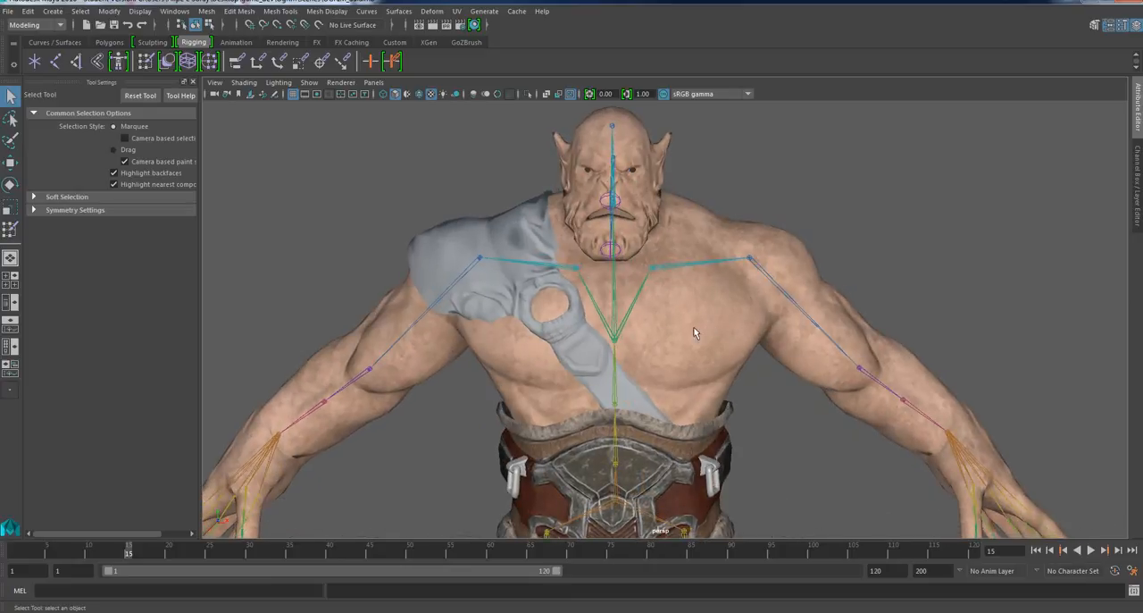
Rotate the clavicle joint on the shoulder guard's side to raise the arm and test the guard's deformation, and clear the selection.
{"action": "left_click", "coordinate": [565, 264]}
{"action": "key", "text": "e"}
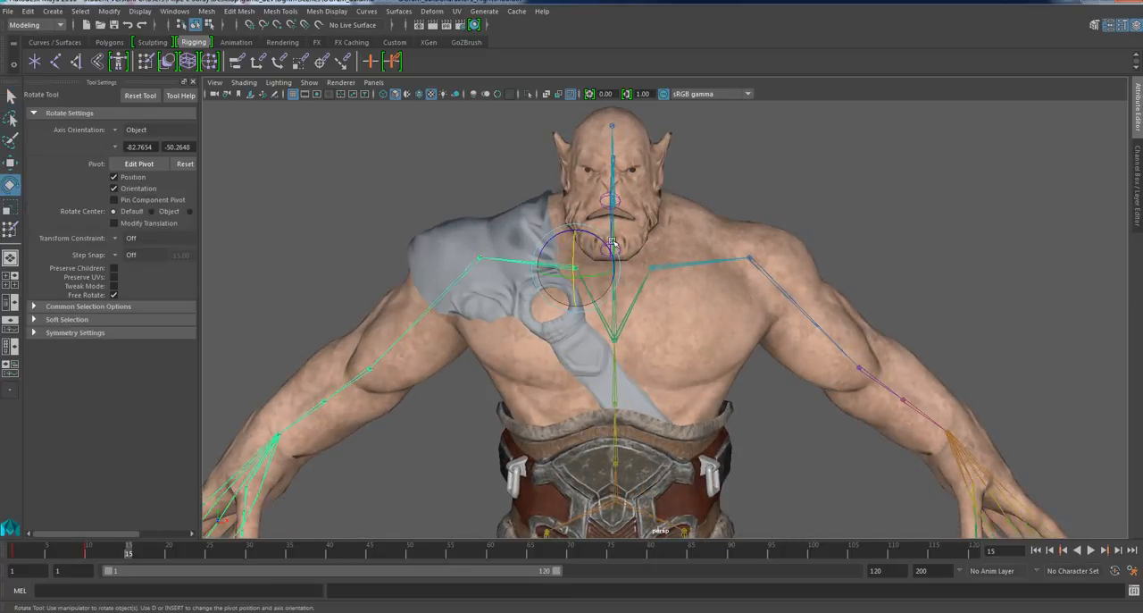
{"action": "left_click_drag", "start_coordinate": [613, 243], "coordinate": [620, 313]}
{"action": "scroll", "coordinate": [576, 407], "scroll_direction": "up", "scroll_amount": 5}
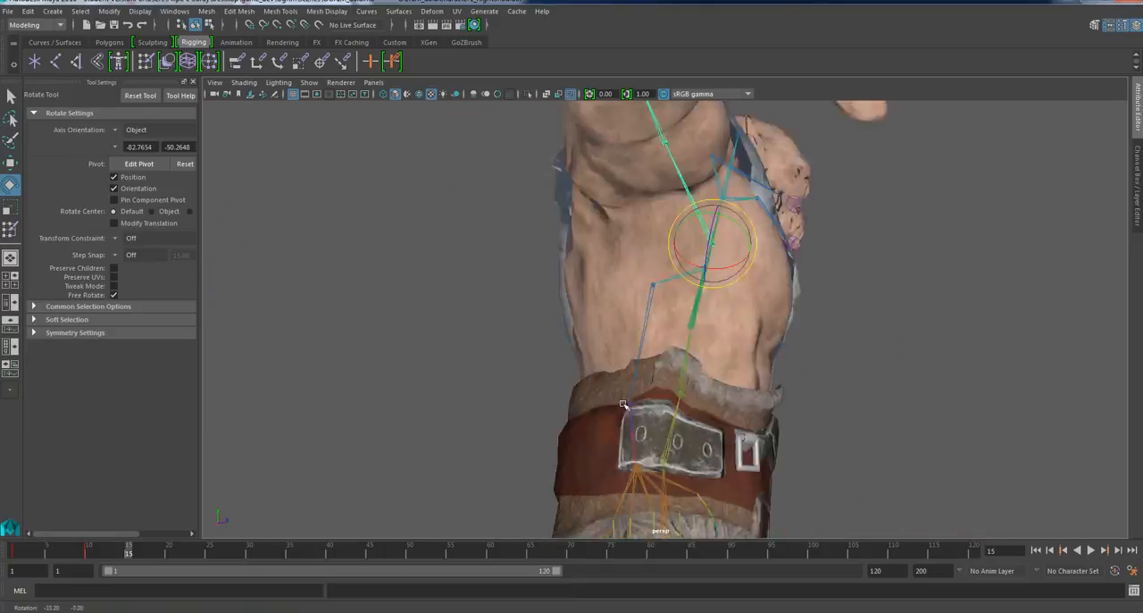
{"action": "left_click_drag", "start_coordinate": [623, 405], "coordinate": [628, 426], "text": "alt"}
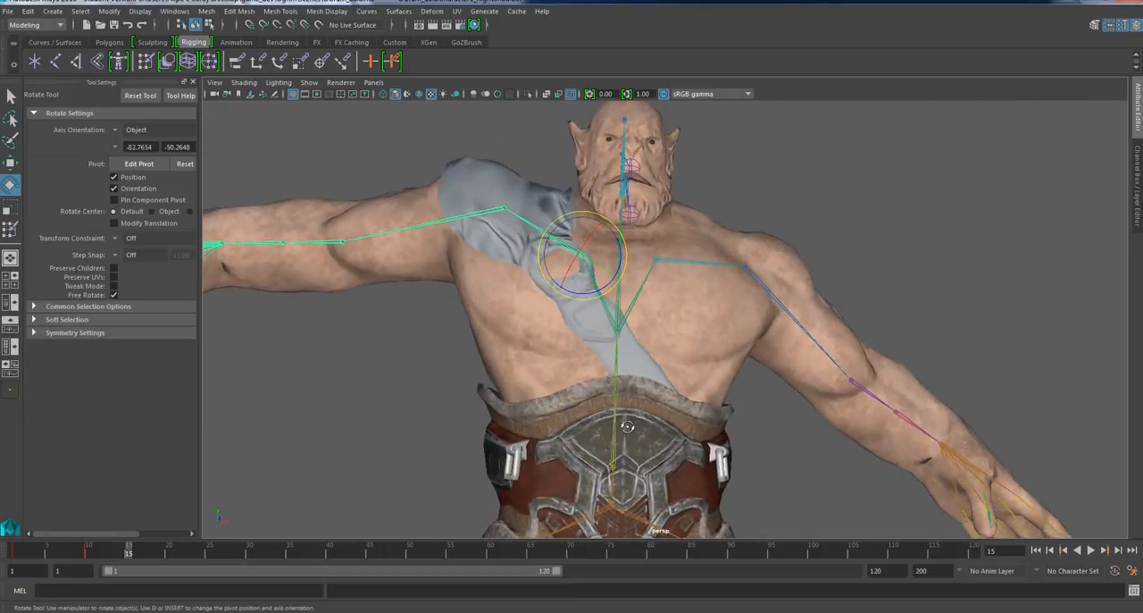
{"action": "left_click", "coordinate": [884, 197]}
{"action": "right_click_drag", "start_coordinate": [870, 202], "coordinate": [771, 224], "text": "alt"}
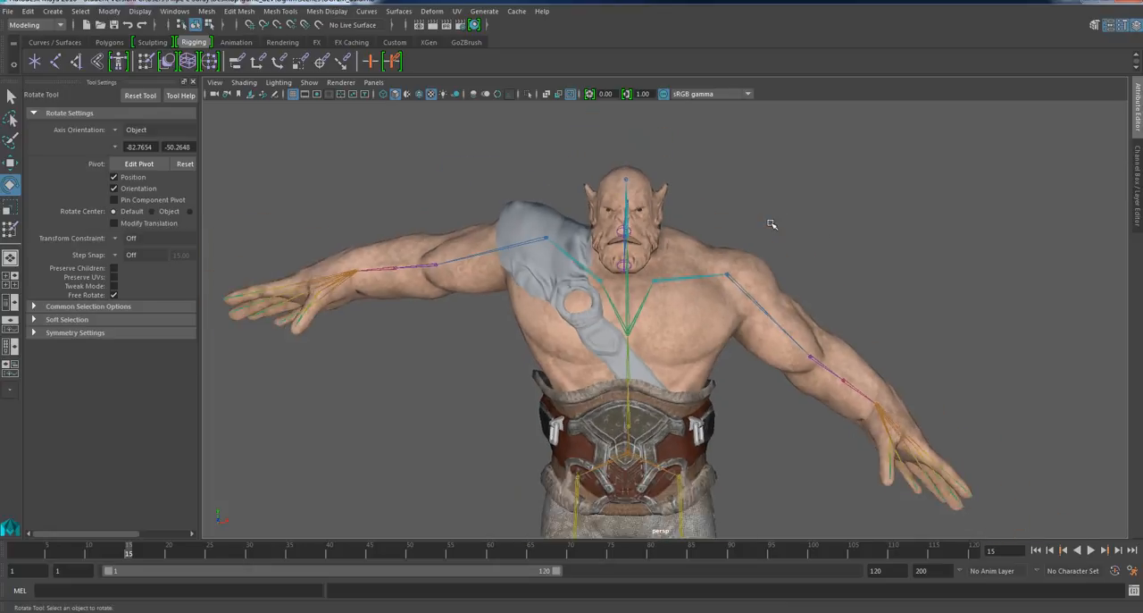
Rotate the ogre's jaw joint to test how the mouth area deforms, and clear the selection.
{"action": "scroll", "coordinate": [692, 239], "scroll_direction": "up", "scroll_amount": 4}
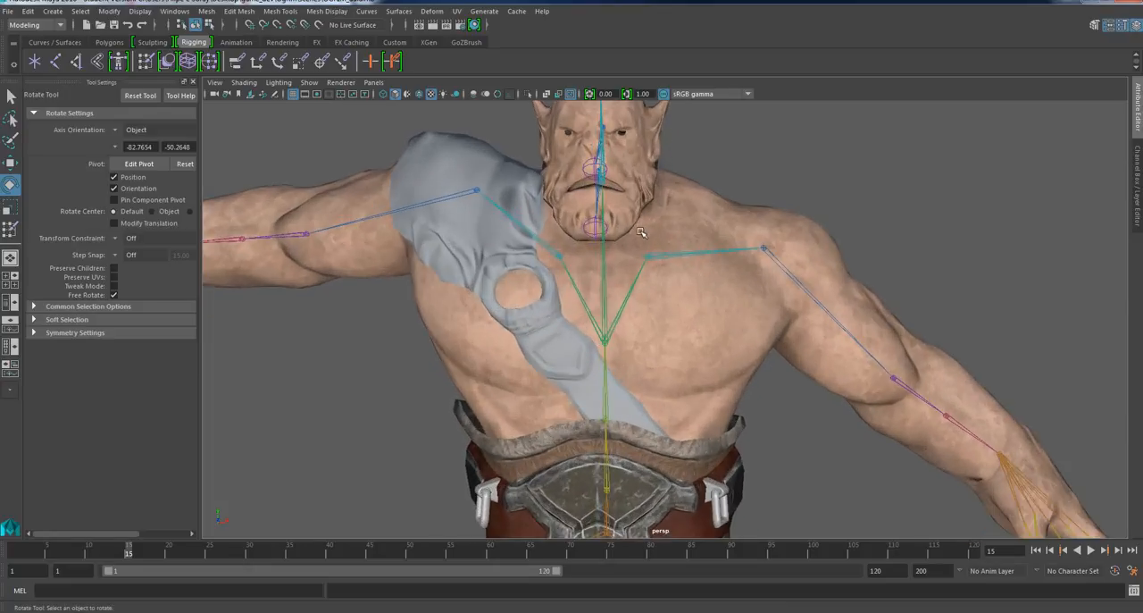
{"action": "left_click_drag", "start_coordinate": [647, 253], "coordinate": [610, 283], "text": "alt"}
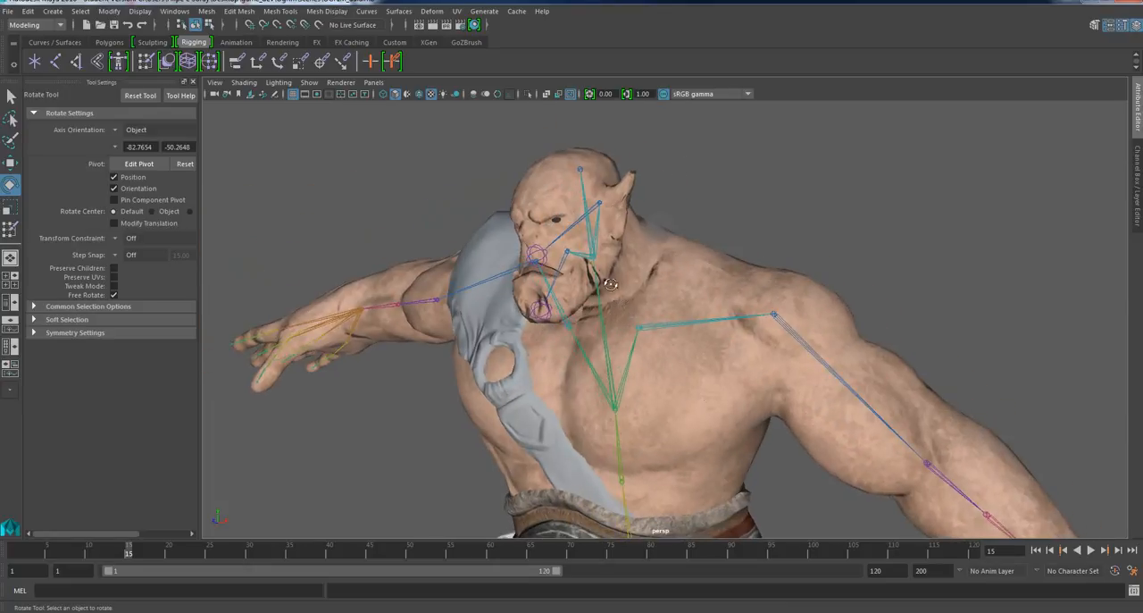
{"action": "left_click", "coordinate": [566, 254]}
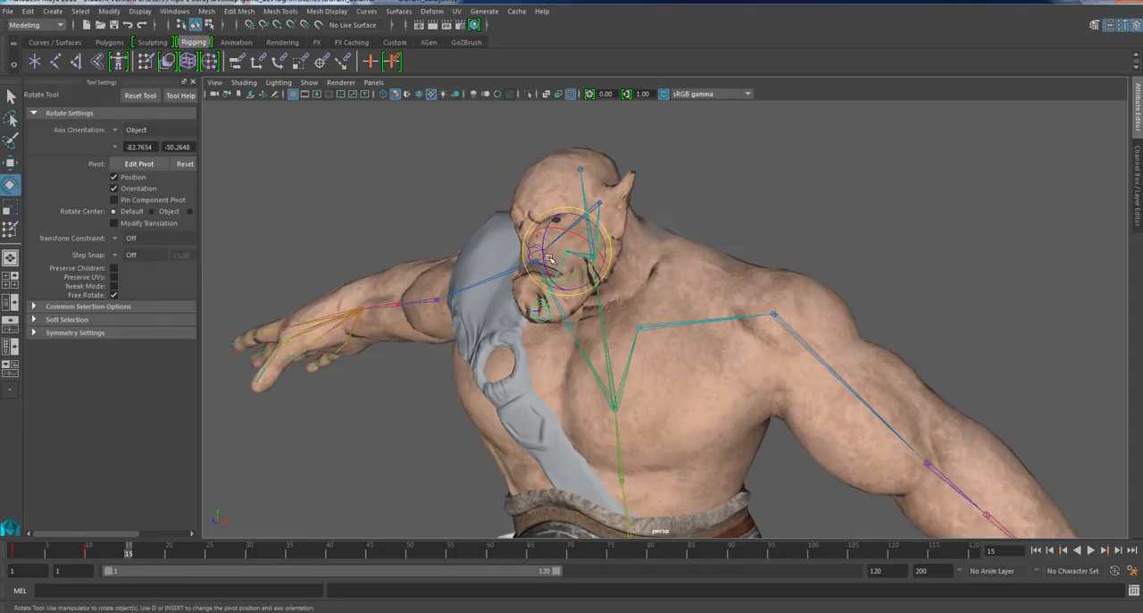
{"action": "left_click_drag", "start_coordinate": [548, 258], "coordinate": [791, 215]}
{"action": "left_click", "coordinate": [739, 228]}
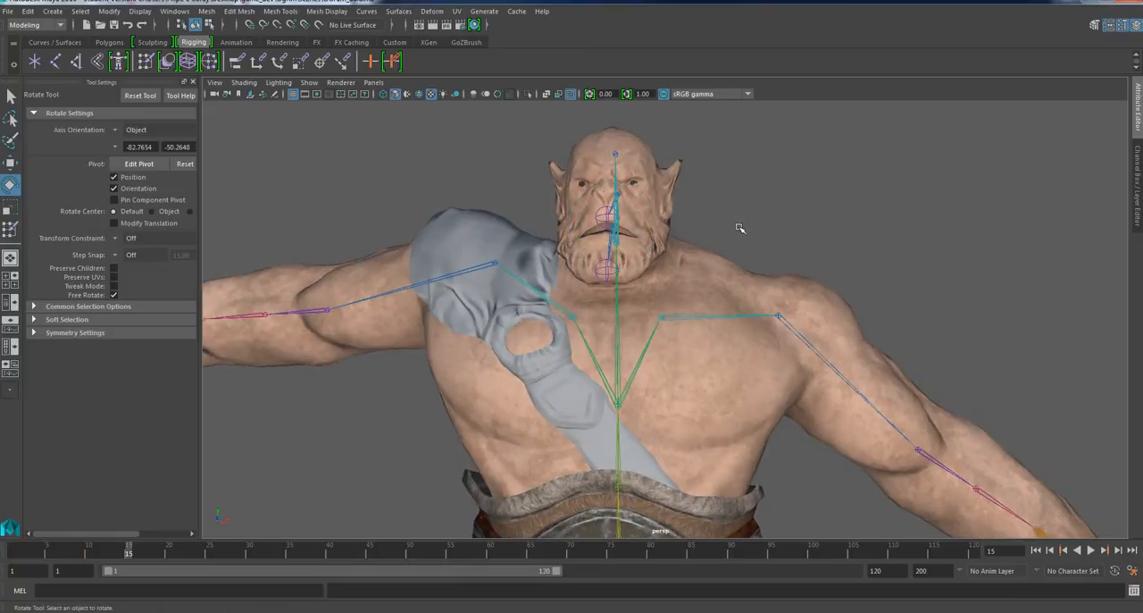
{"action": "left_click", "coordinate": [274, 611]}
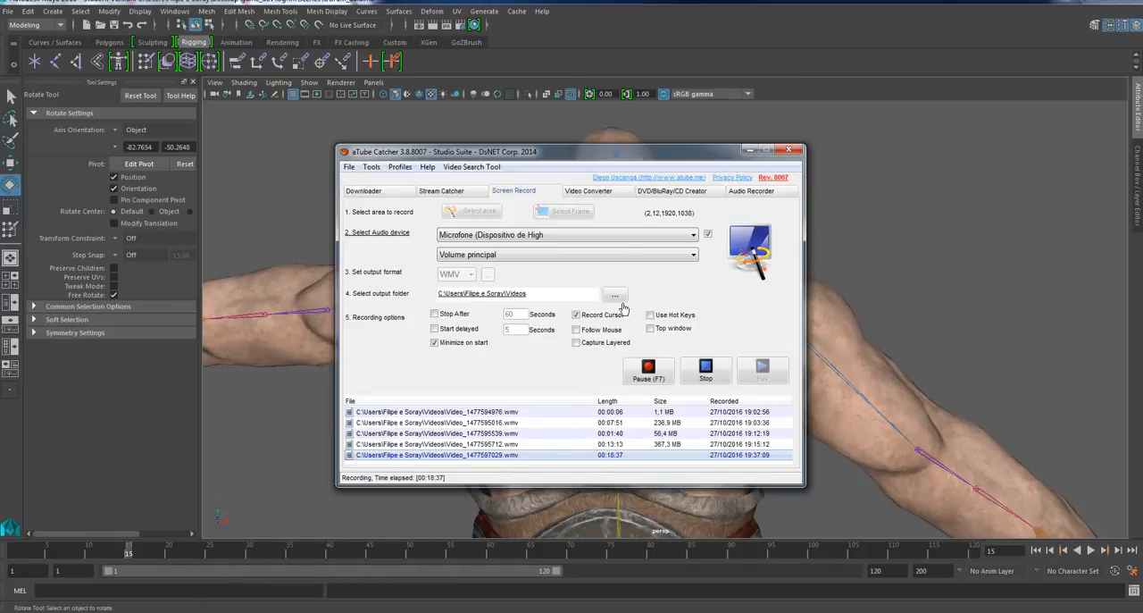
{"action": "left_click_drag", "start_coordinate": [613, 149], "coordinate": [717, 127]}
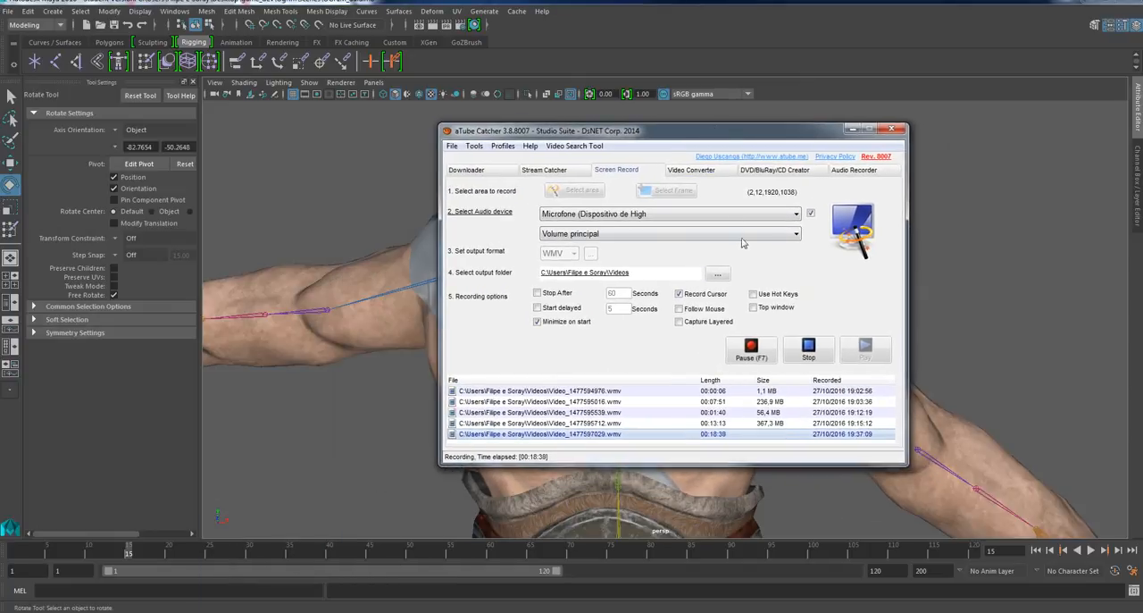